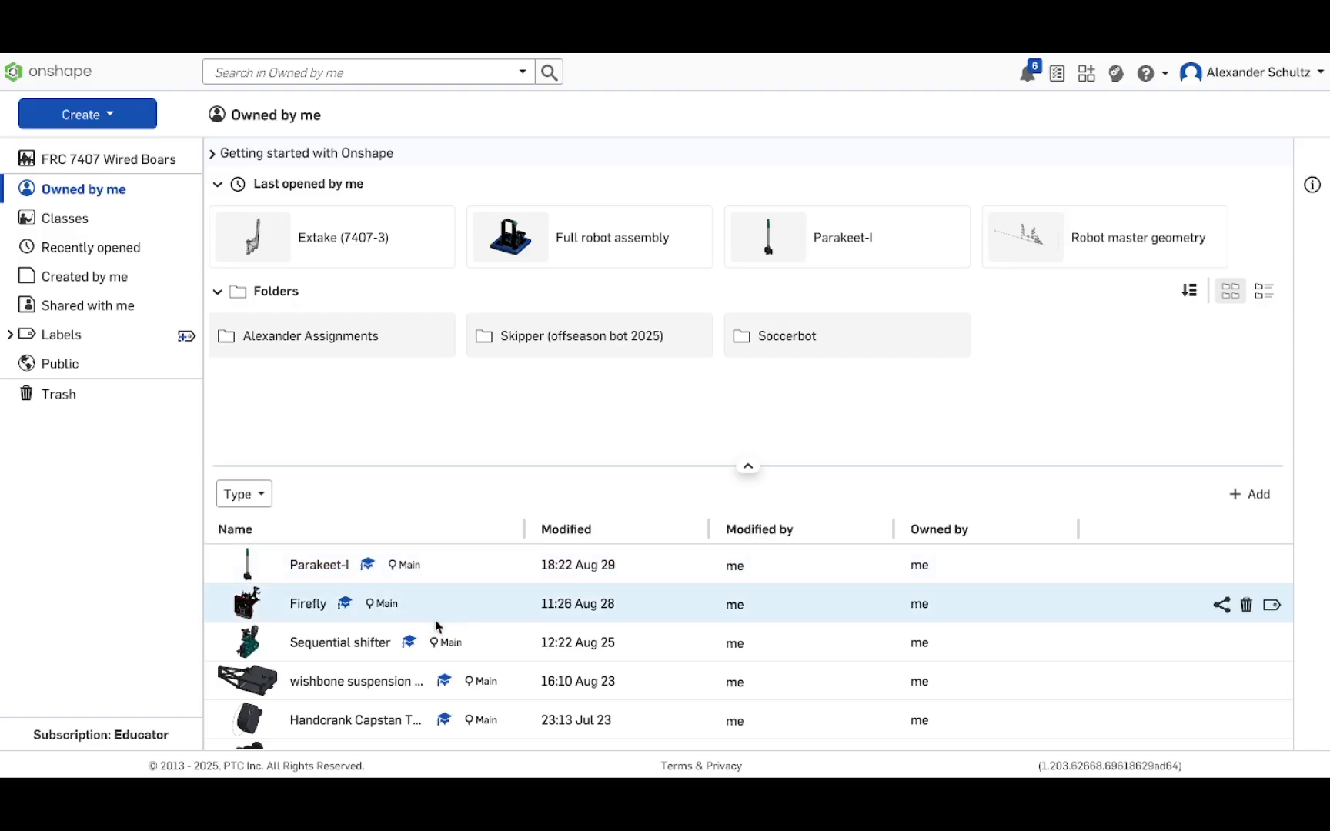
# Step: Look through the documents and folders under Owned by me, Shared with me, Created by me and Recently opened
pyautogui.scroll(-5, 436, 625)
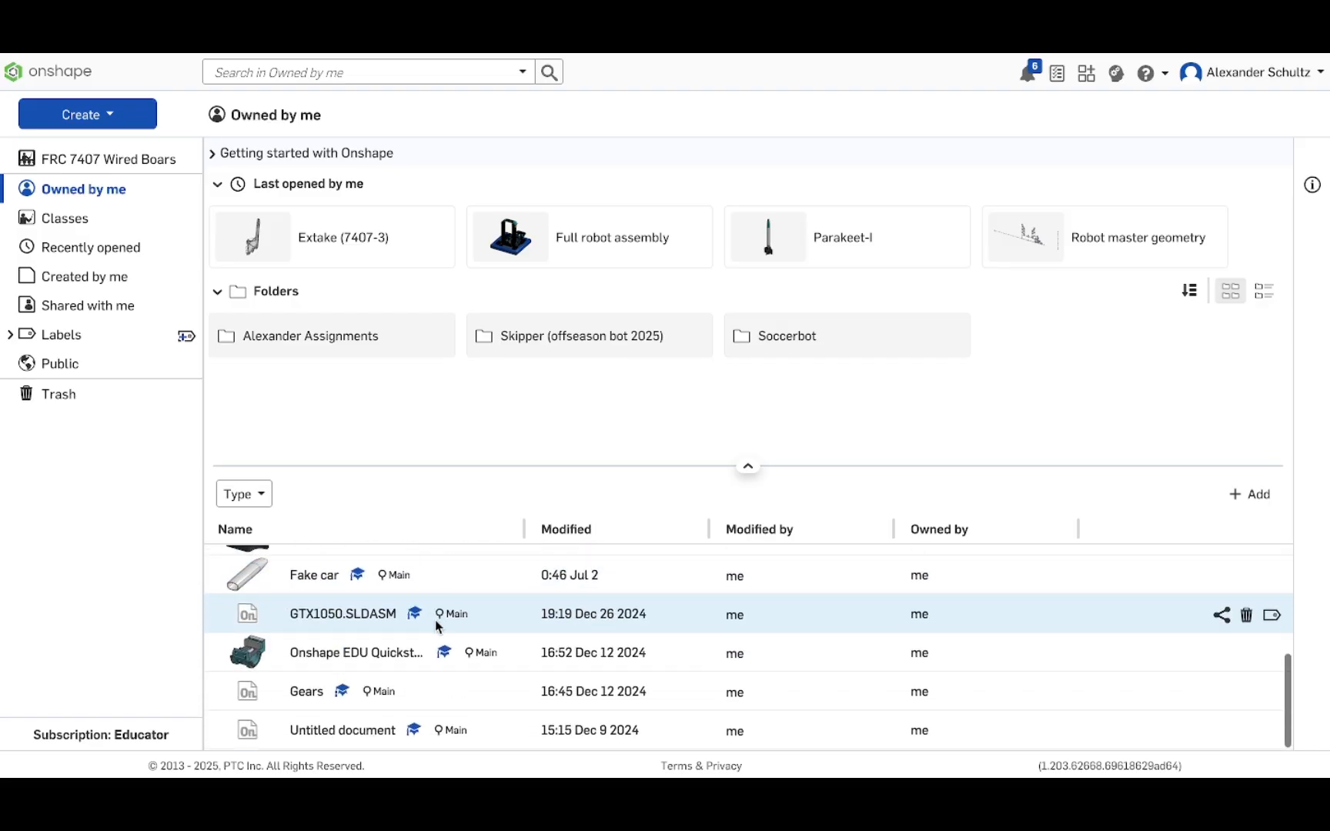
pyautogui.scroll(6, 572, 635)
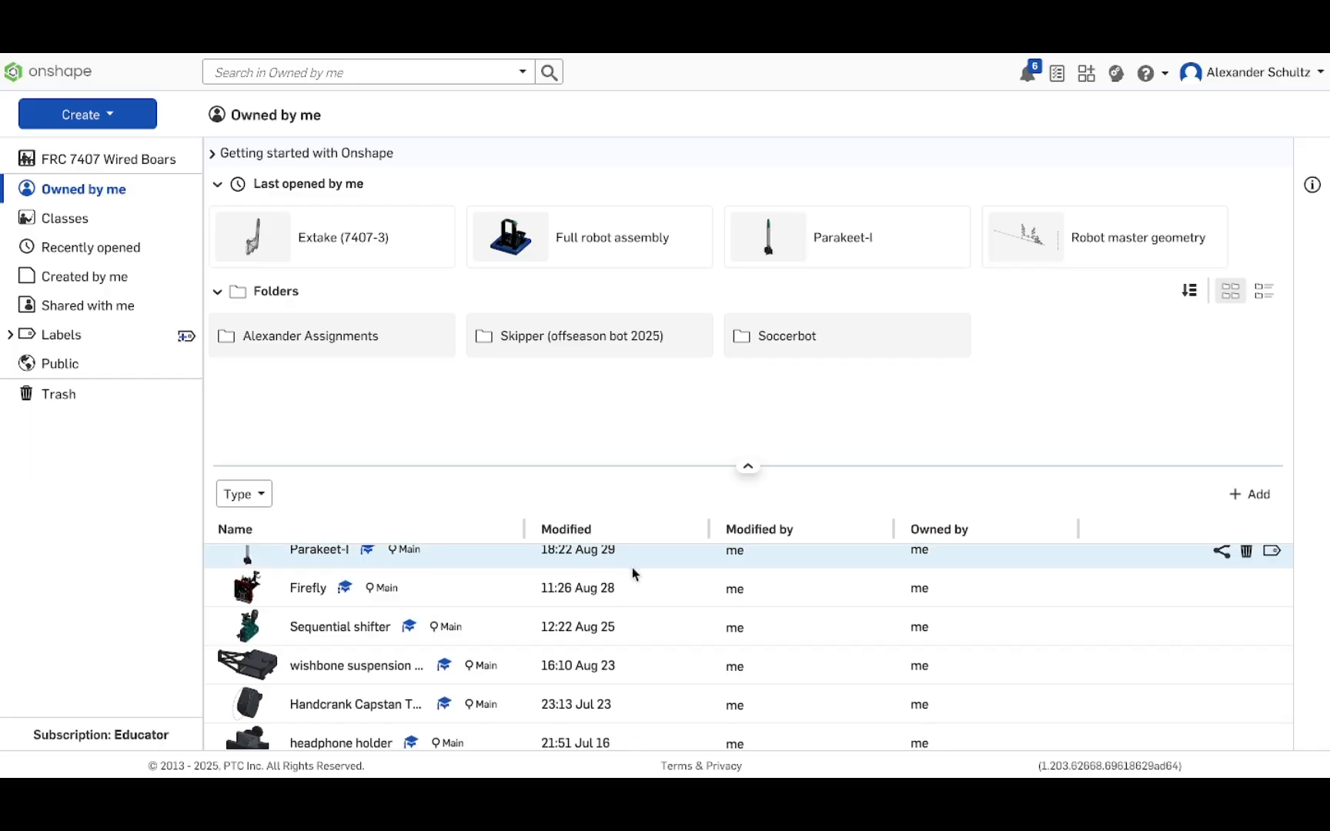
pyautogui.scroll(-3, 632, 570)
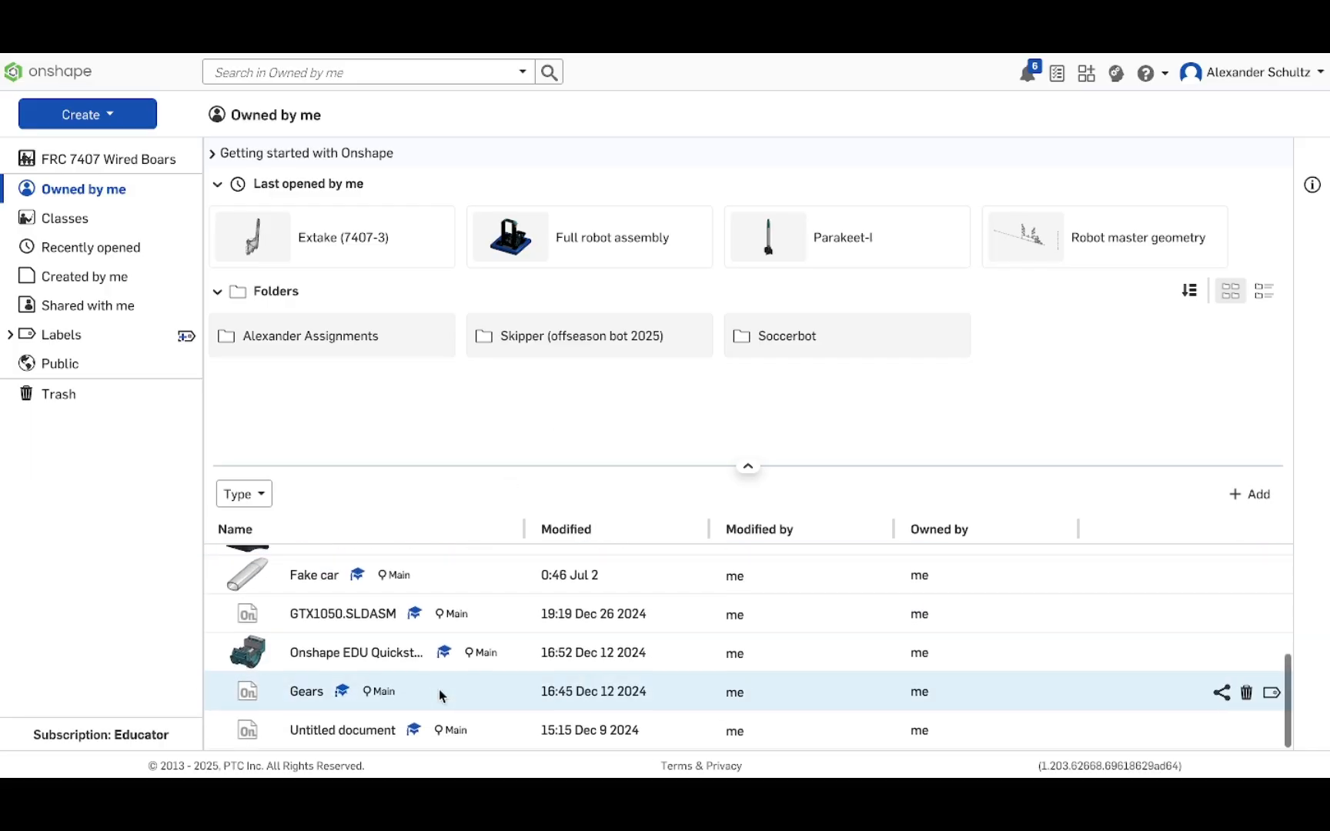
pyautogui.scroll(3, 439, 689)
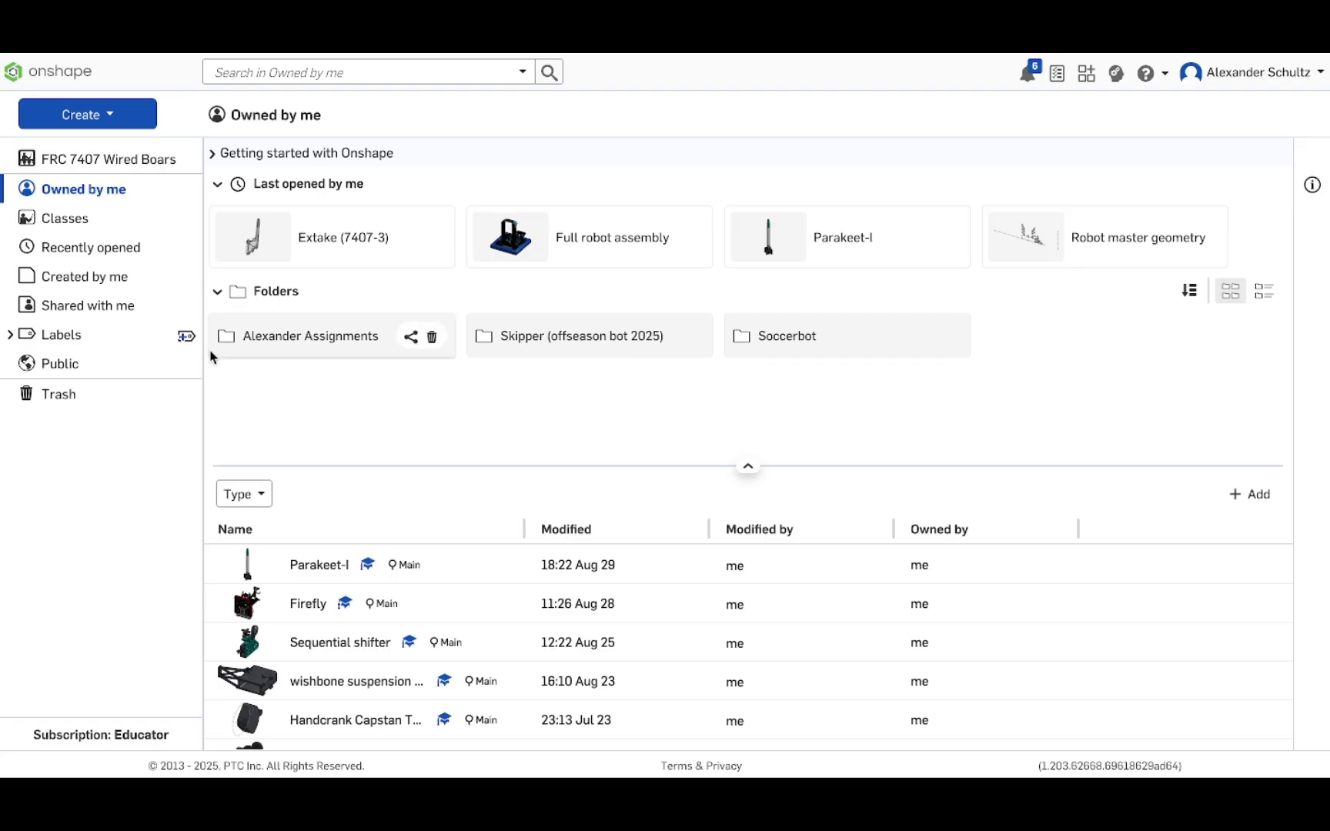
pyautogui.click(115, 308)
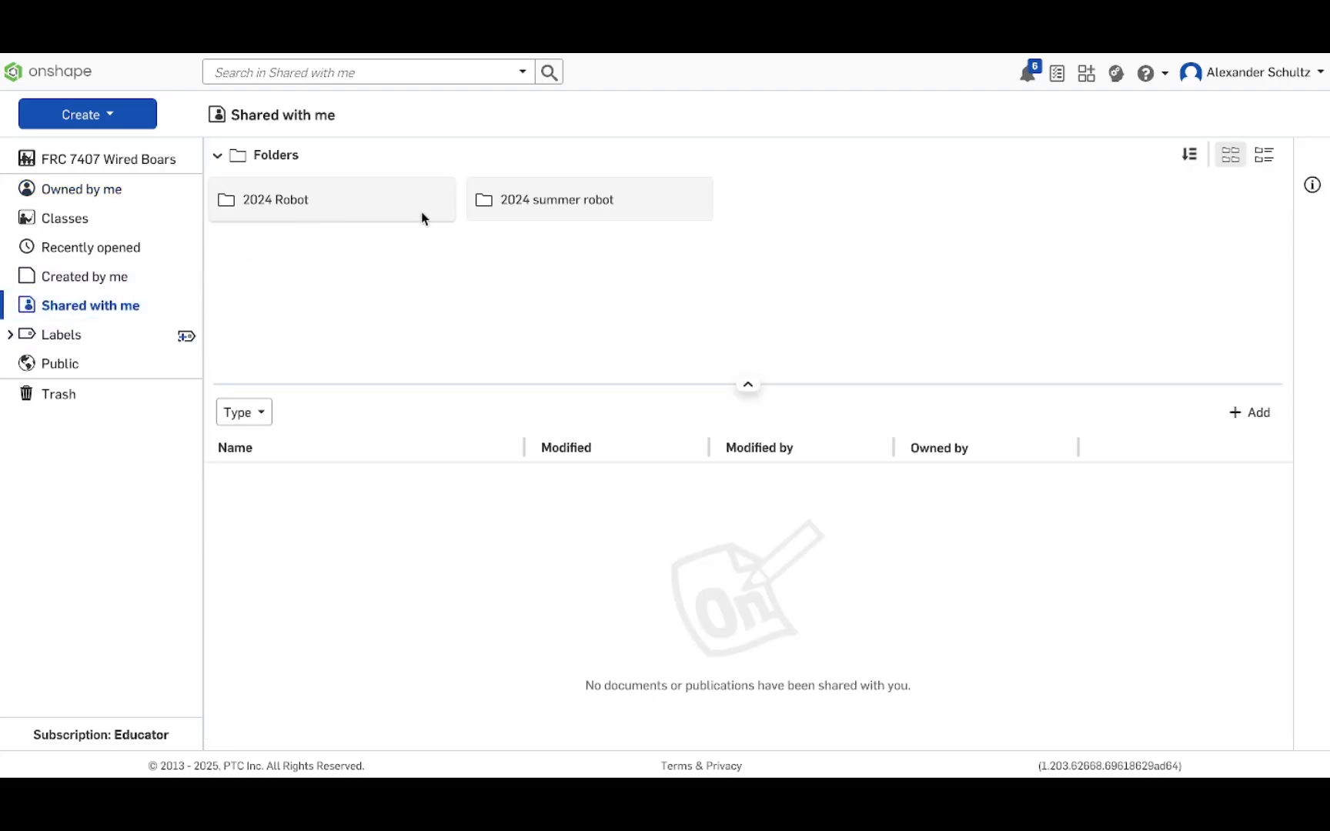
pyautogui.click(139, 280)
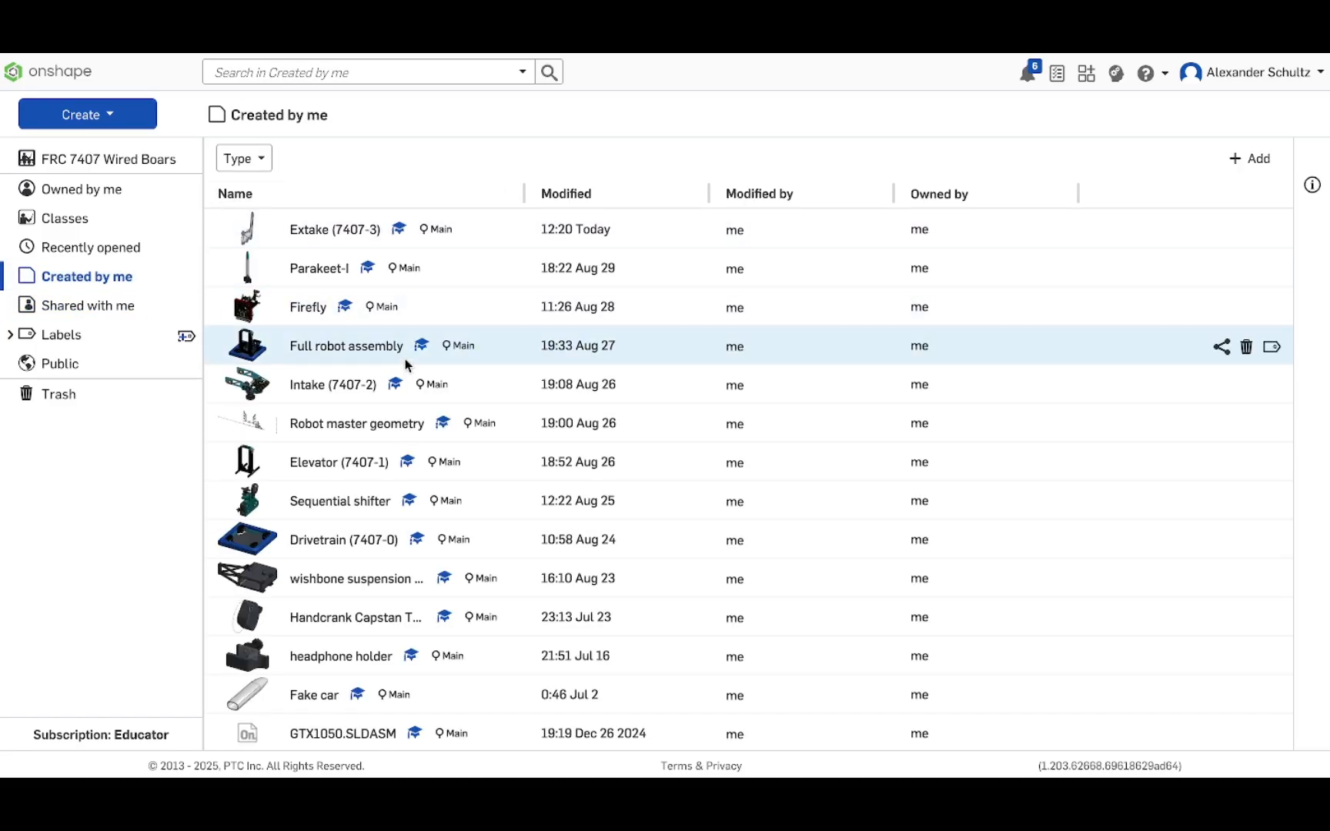
pyautogui.scroll(-5, 384, 339)
pyautogui.scroll(-1, 350, 308)
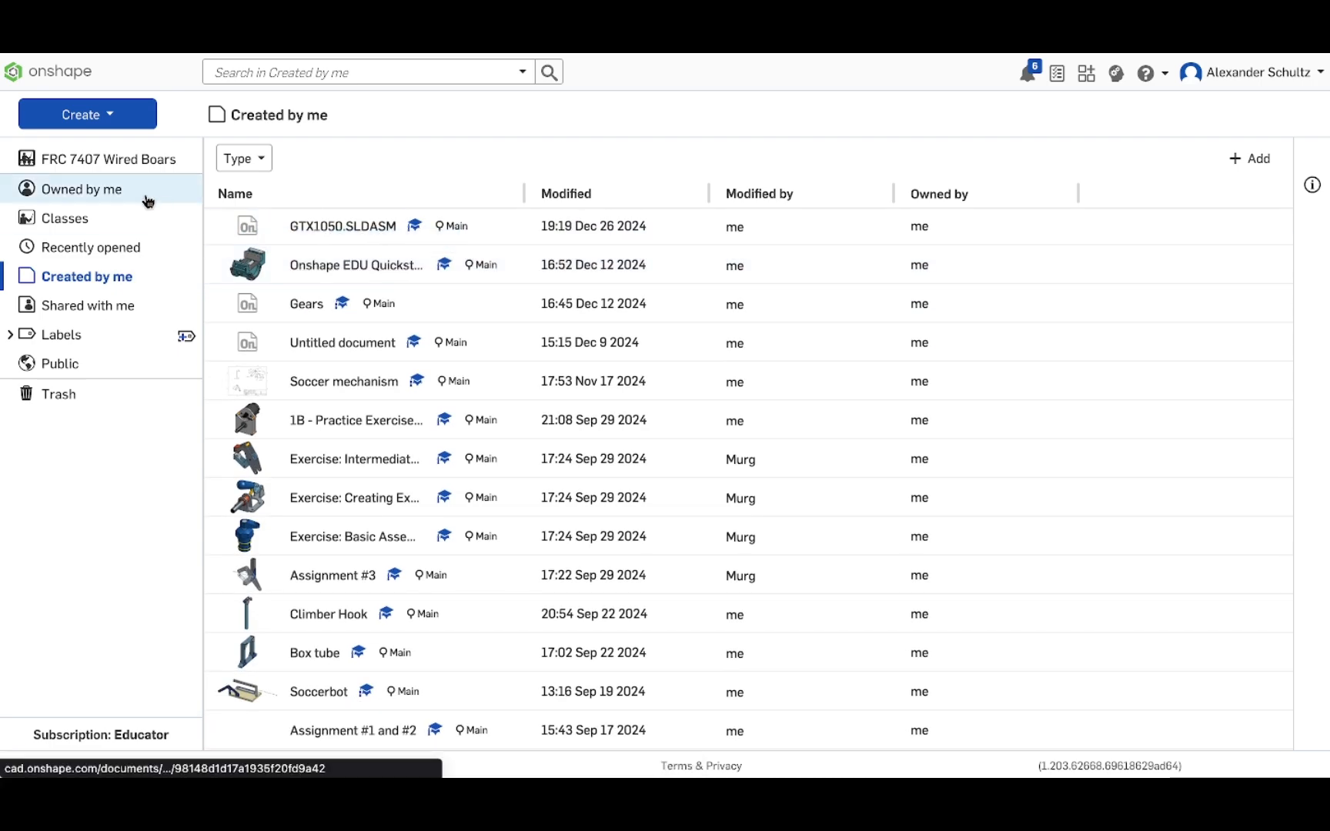
pyautogui.click(116, 190)
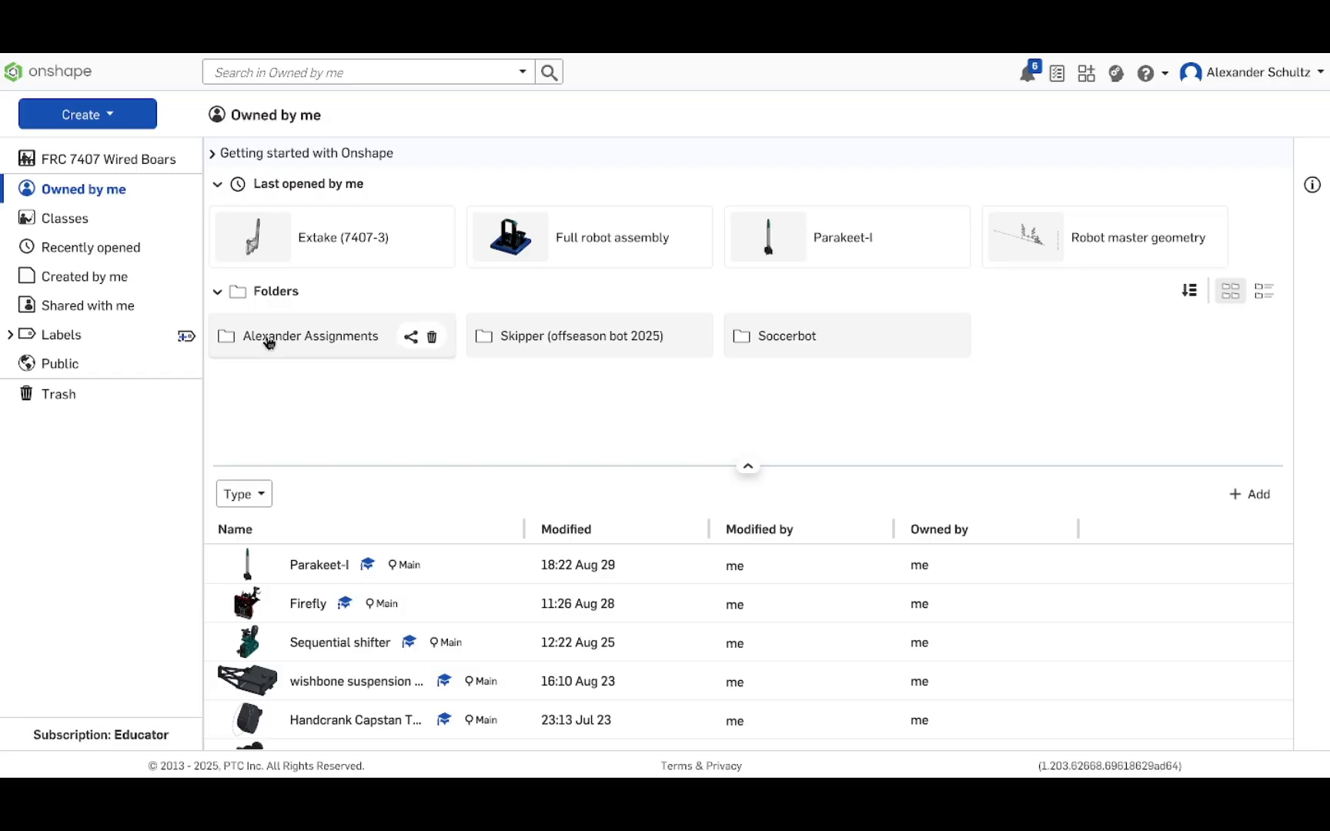
pyautogui.scroll(-10, 446, 633)
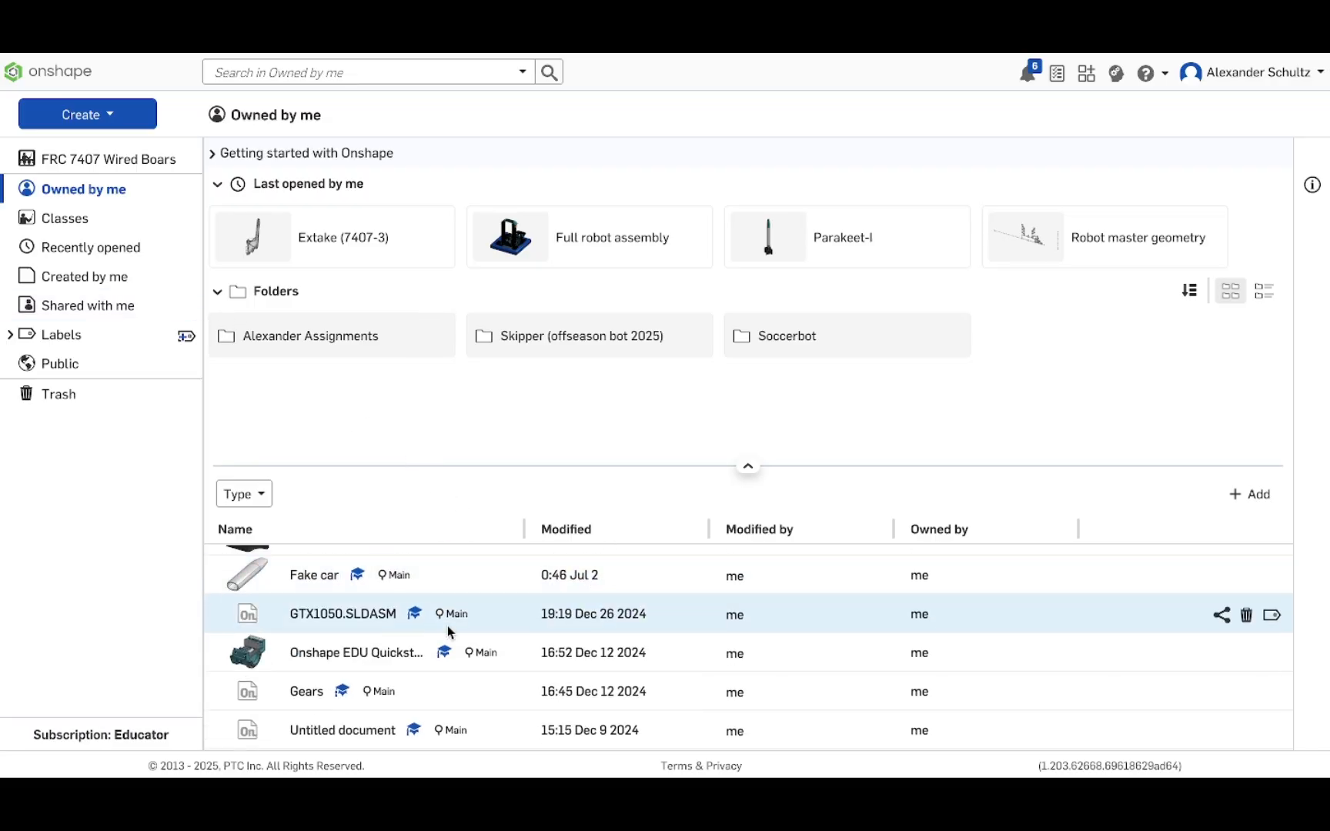
pyautogui.scroll(10, 445, 633)
pyautogui.click(151, 249)
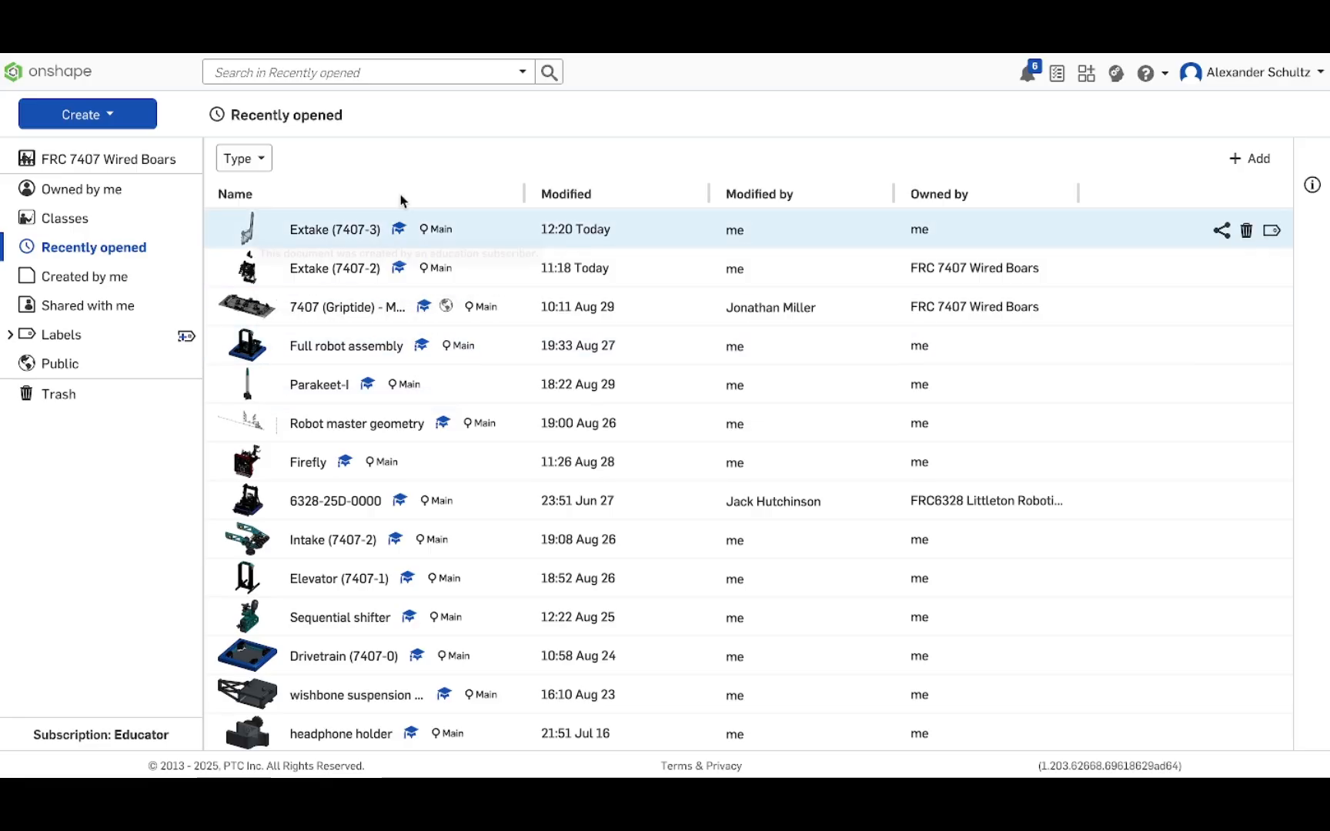
# Step: Create a folder named "Learning OnShape" in Owned by me
pyautogui.click(101, 190)
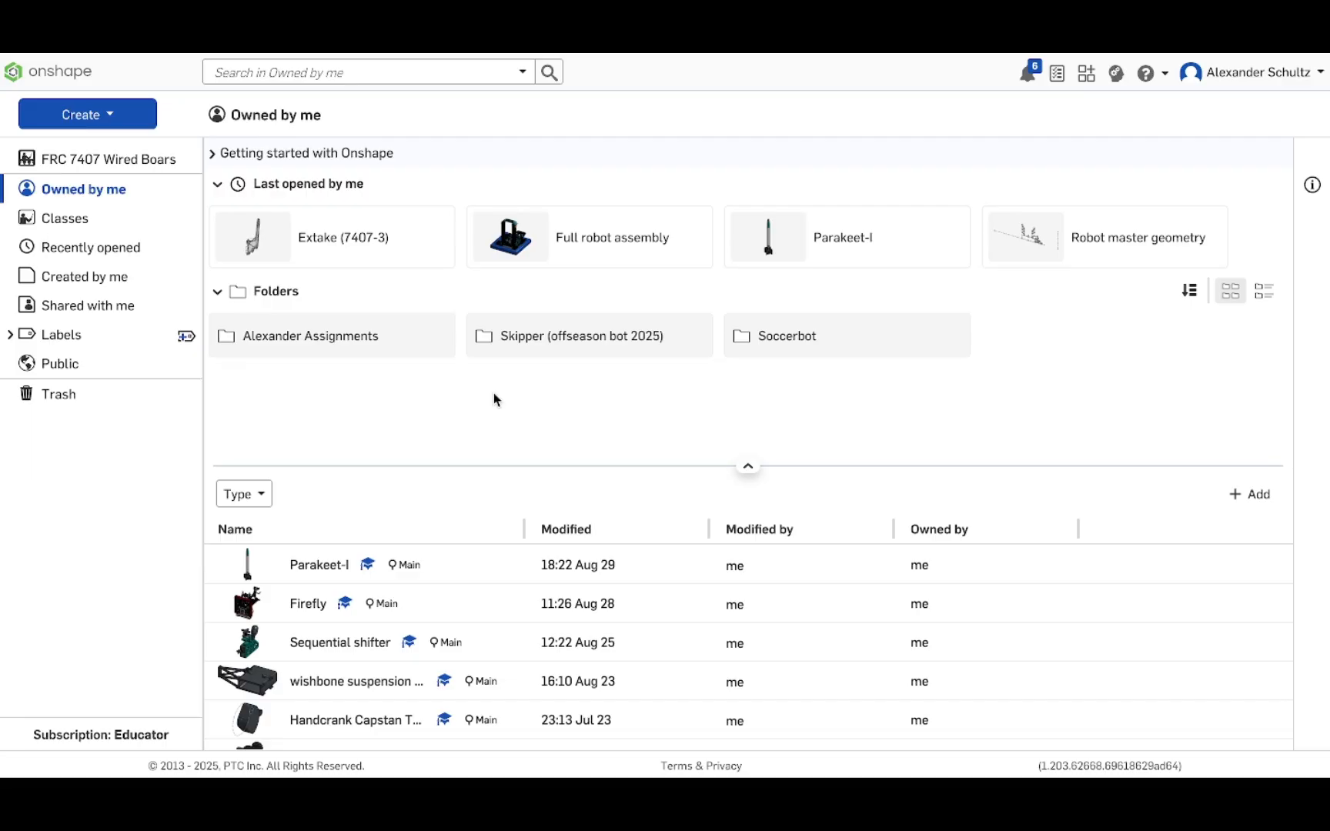
pyautogui.click(139, 116)
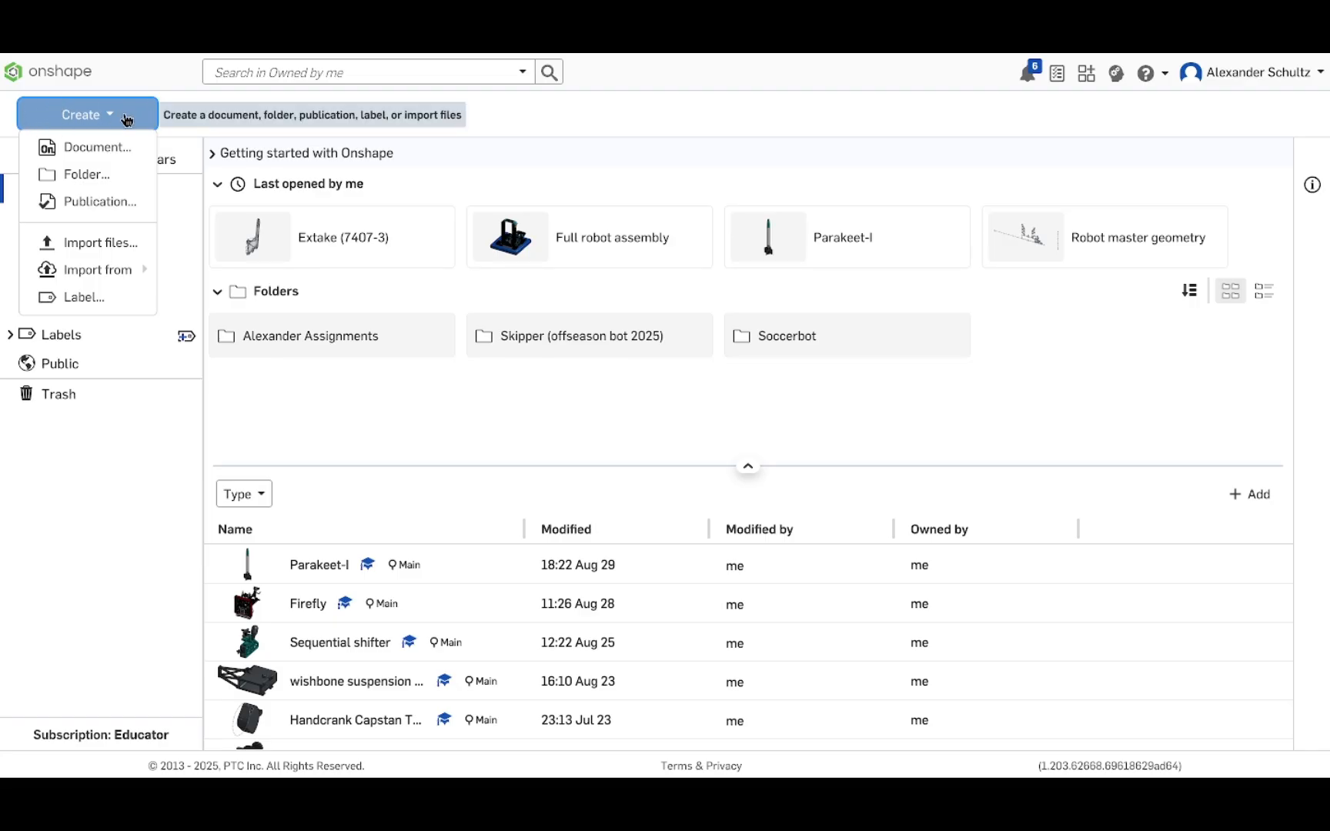
pyautogui.click(88, 177)
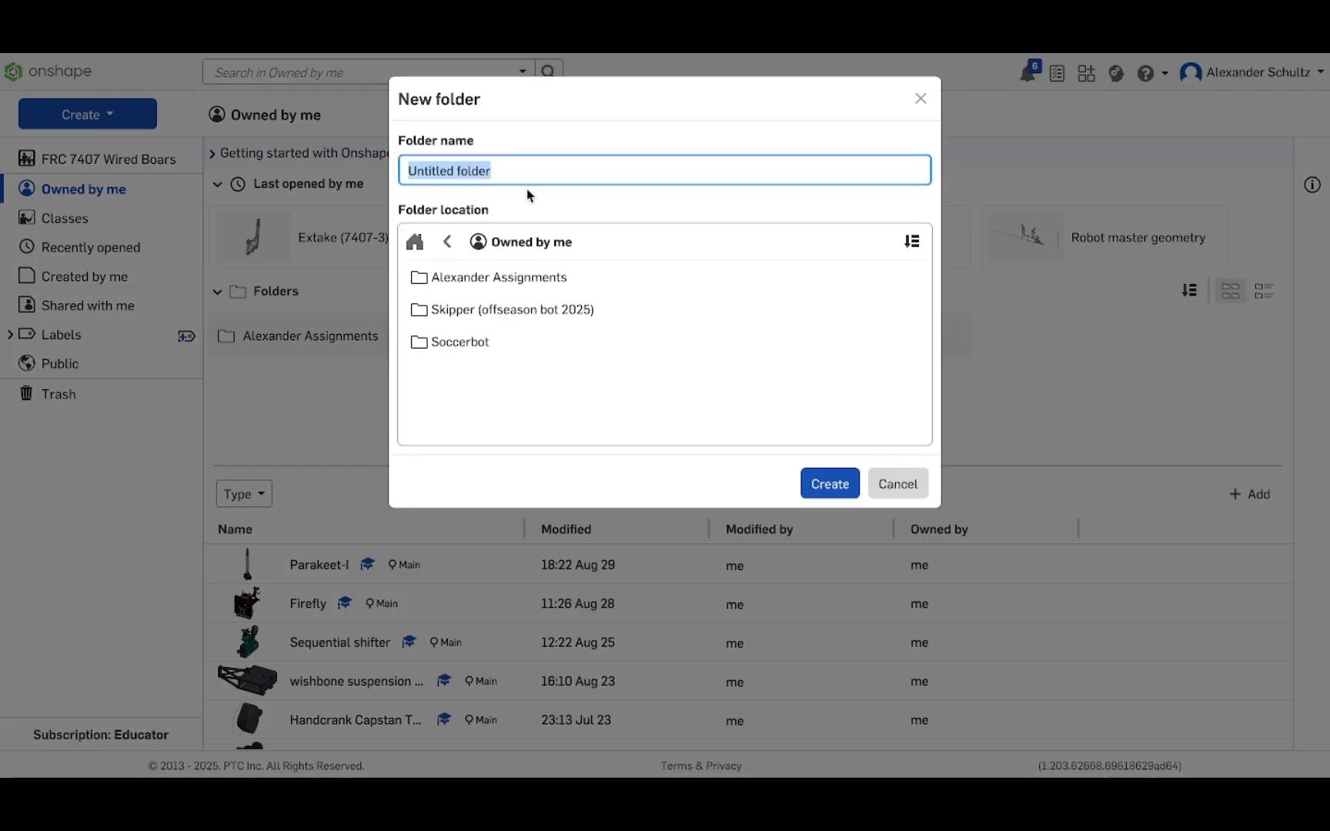
pyautogui.press('BackSpace')
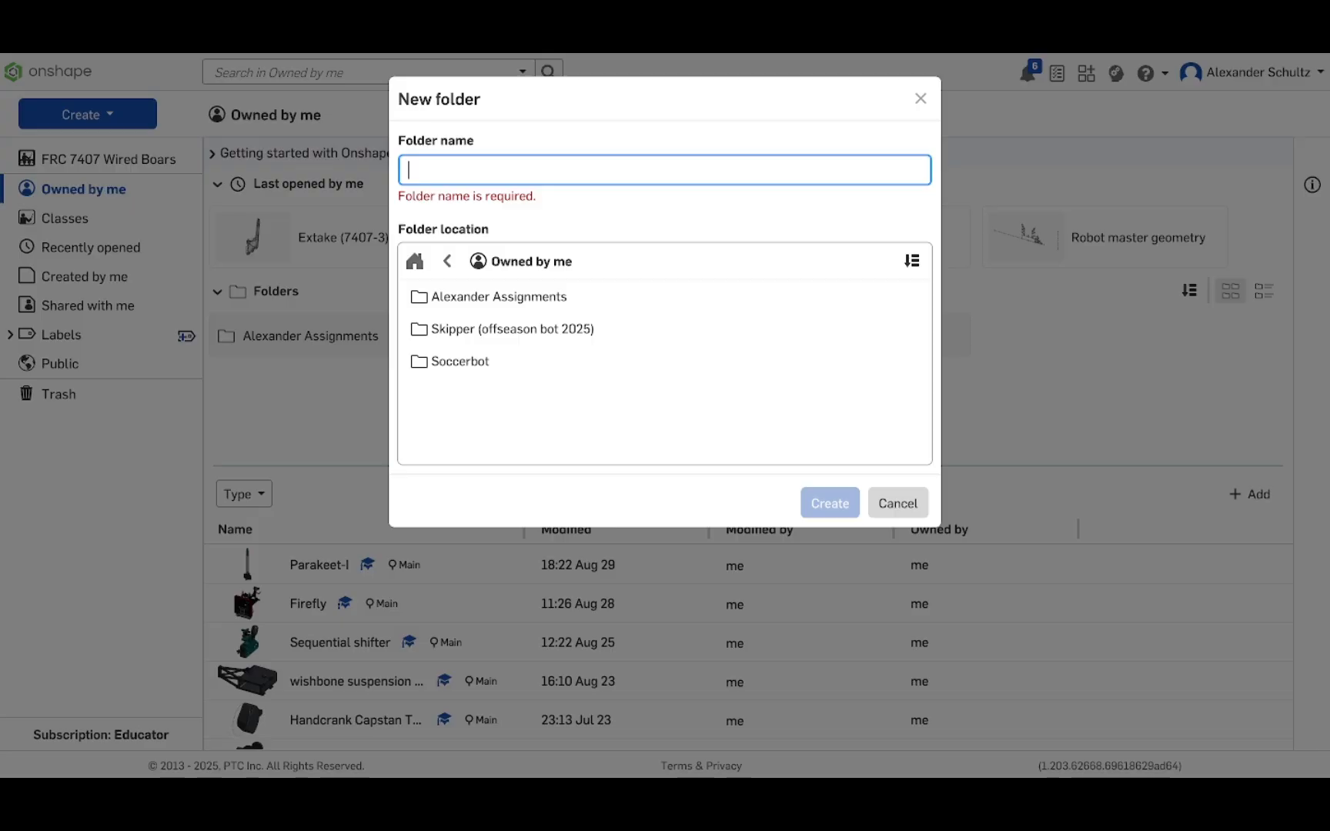
pyautogui.write('Learning OnShape')
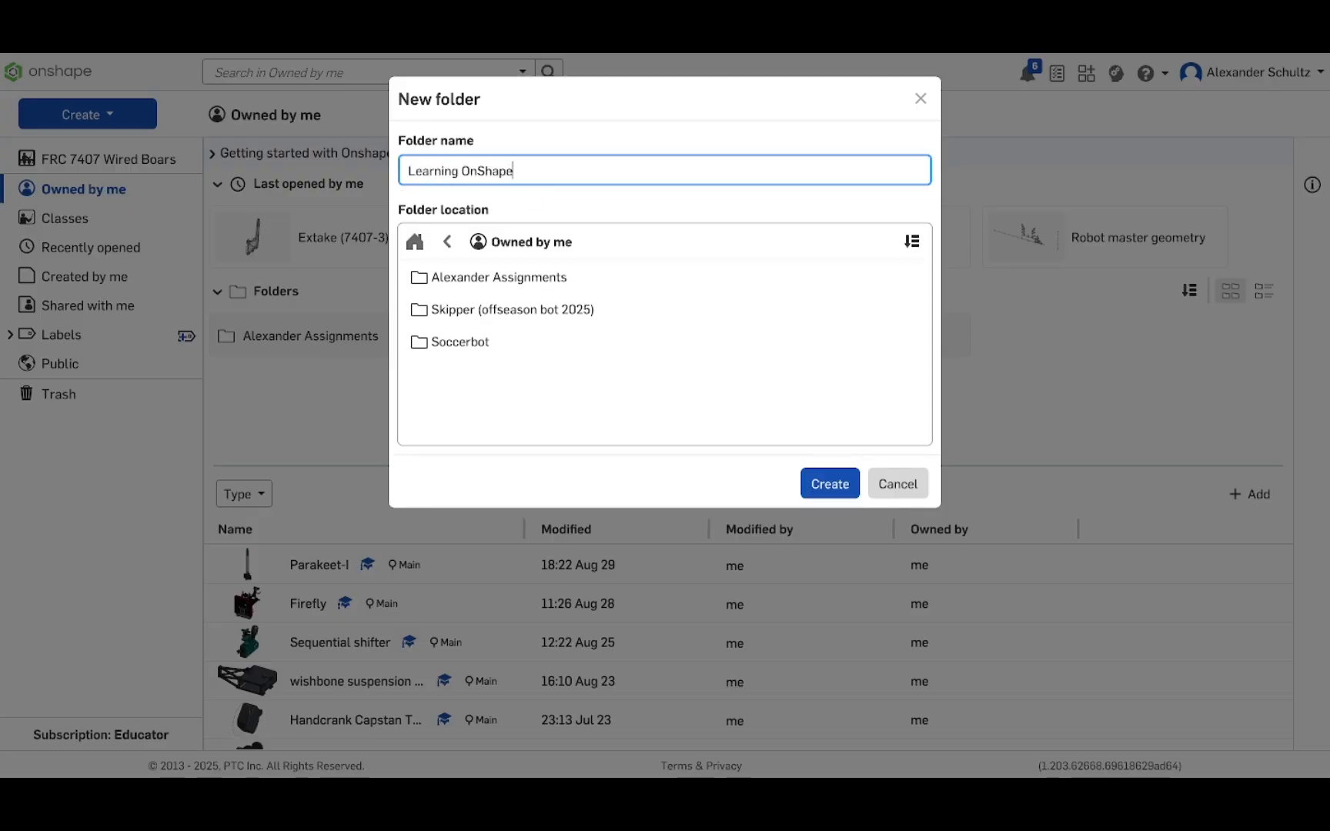
pyautogui.click(844, 482)
pyautogui.click(843, 499)
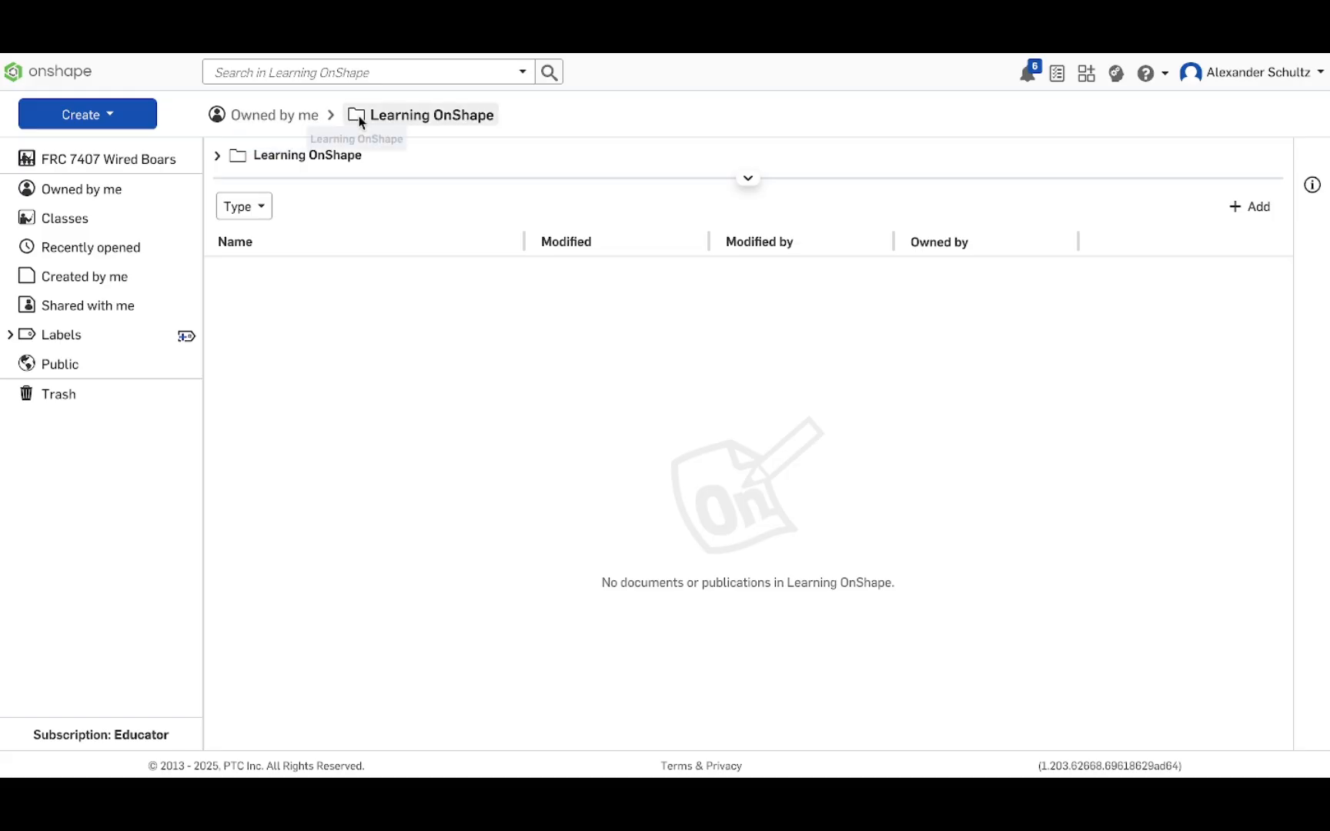
# Step: Create a document named "Desk Headphone Clamp Holder" inside the Learning OnShape folder
pyautogui.click(289, 115)
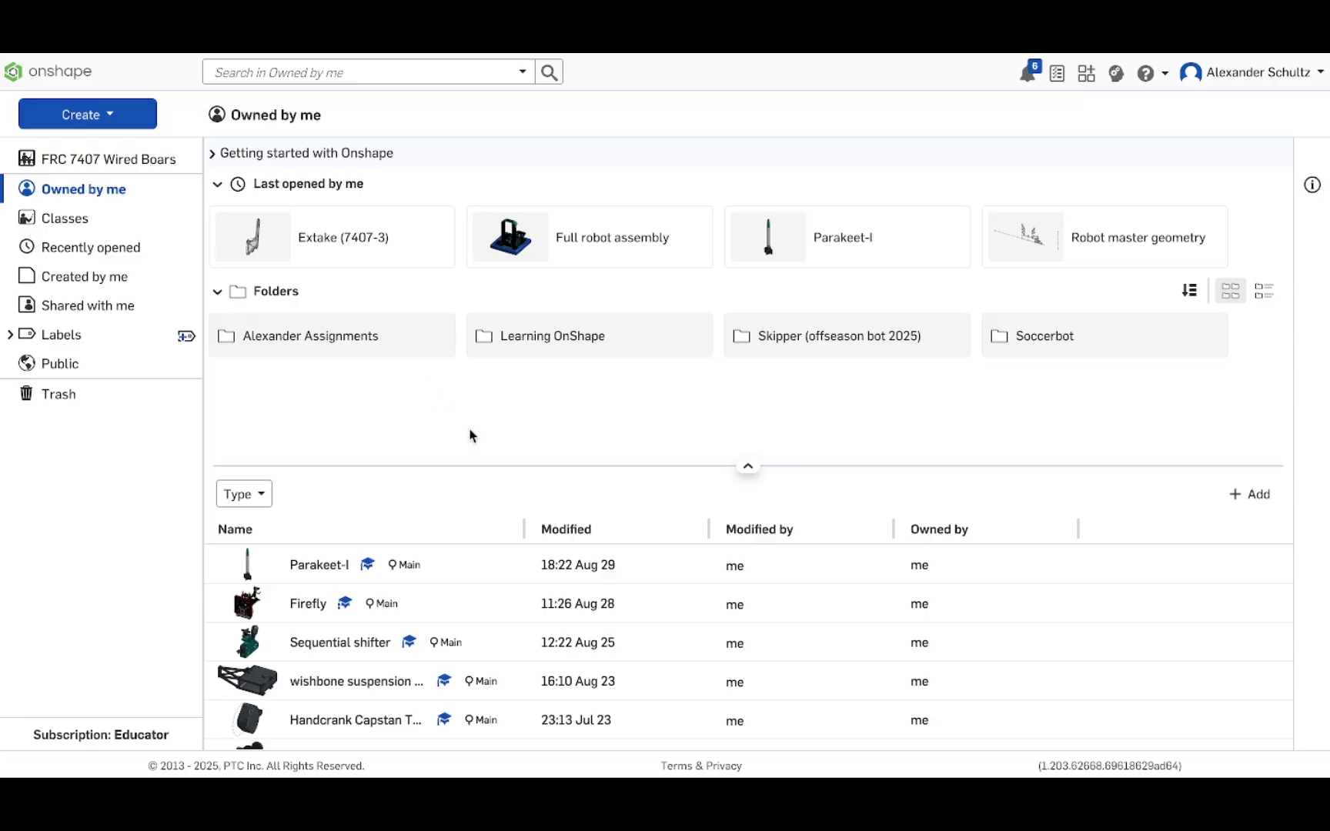
pyautogui.click(585, 338)
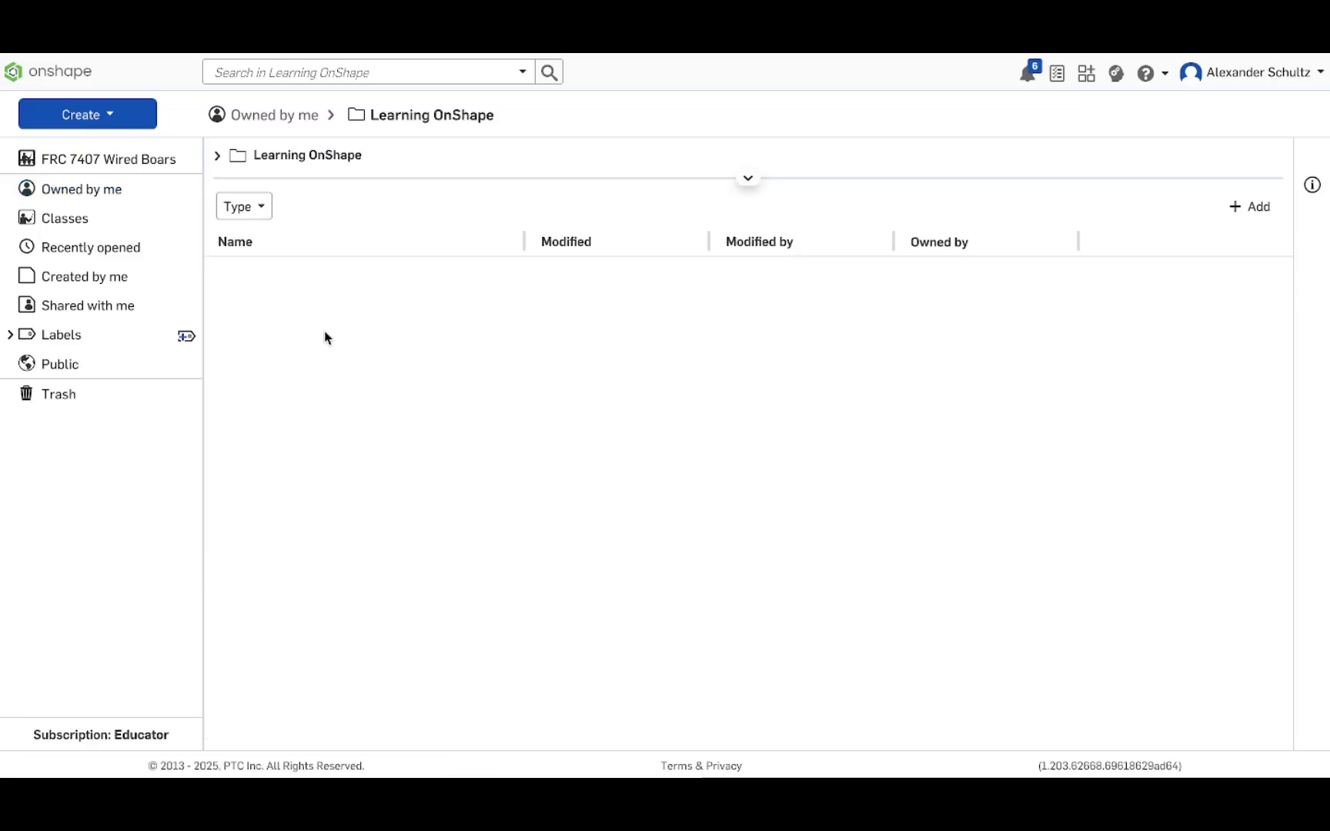
pyautogui.click(151, 117)
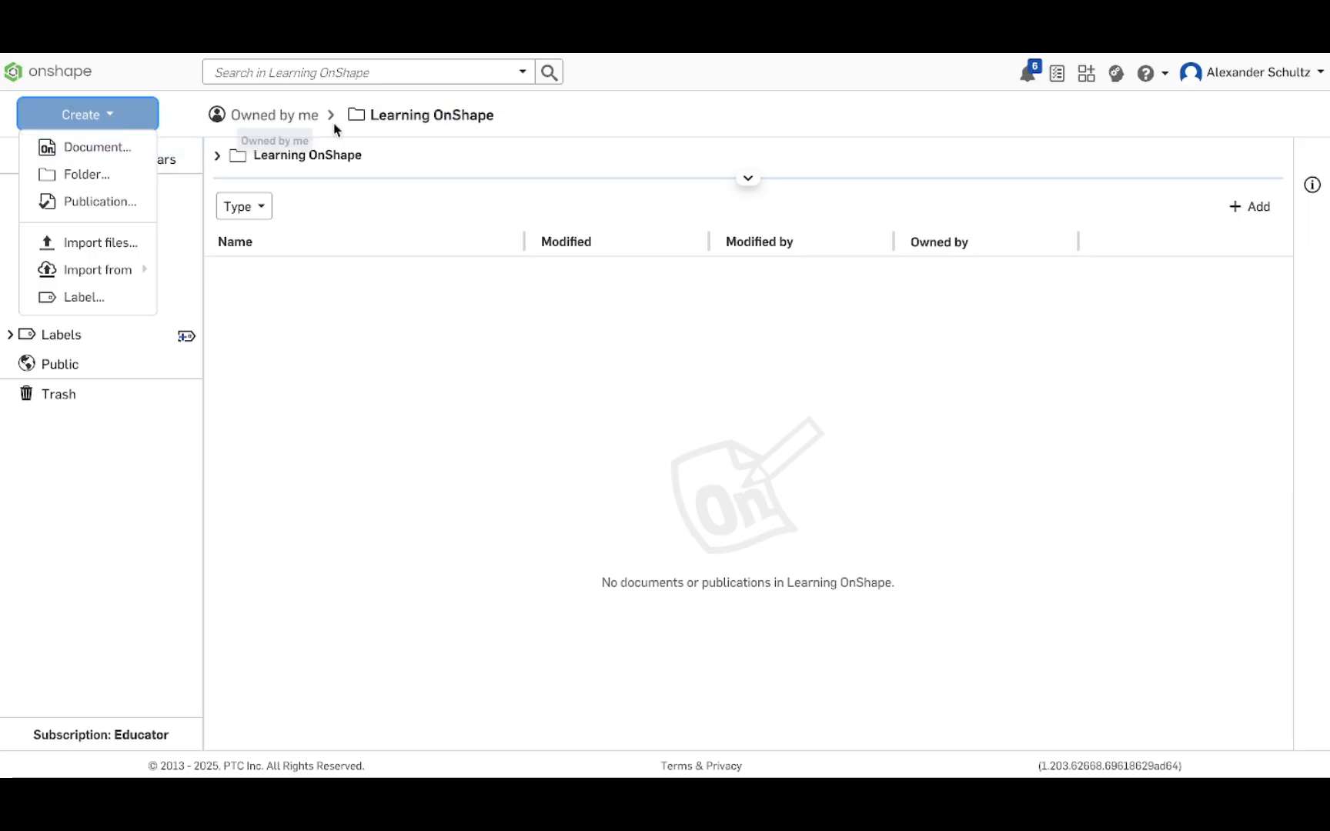
pyautogui.click(94, 148)
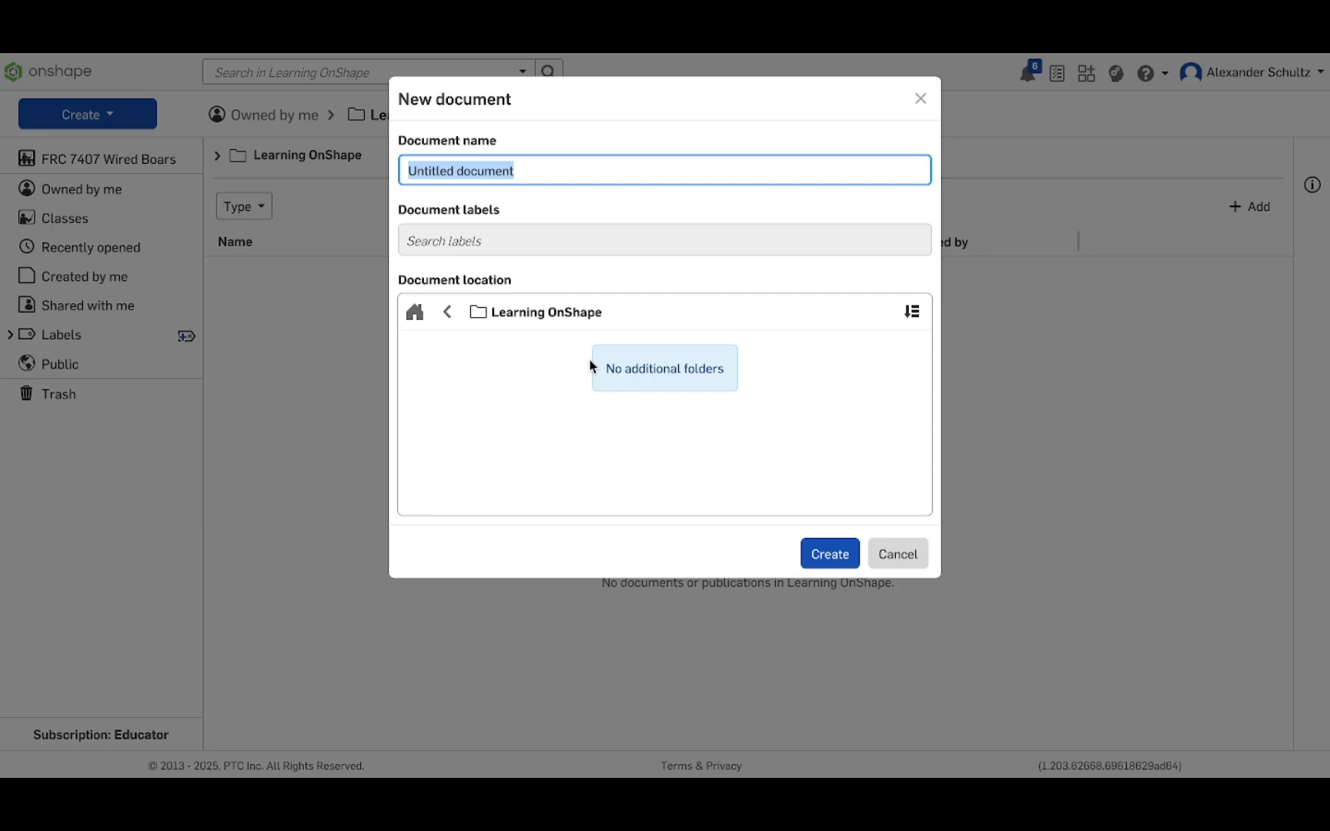
pyautogui.write('Desk')
pyautogui.write('H')
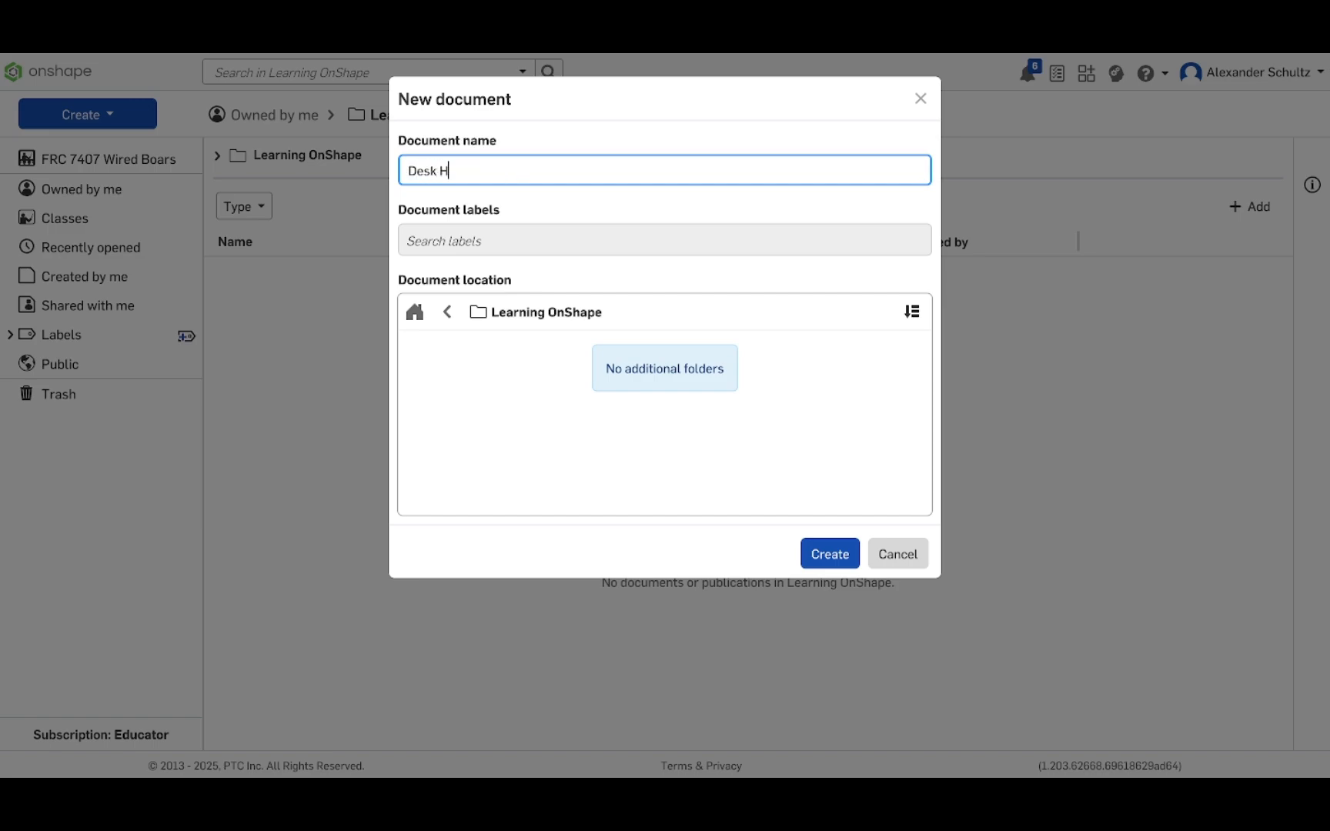
pyautogui.write('eadphone Clamp Holder')
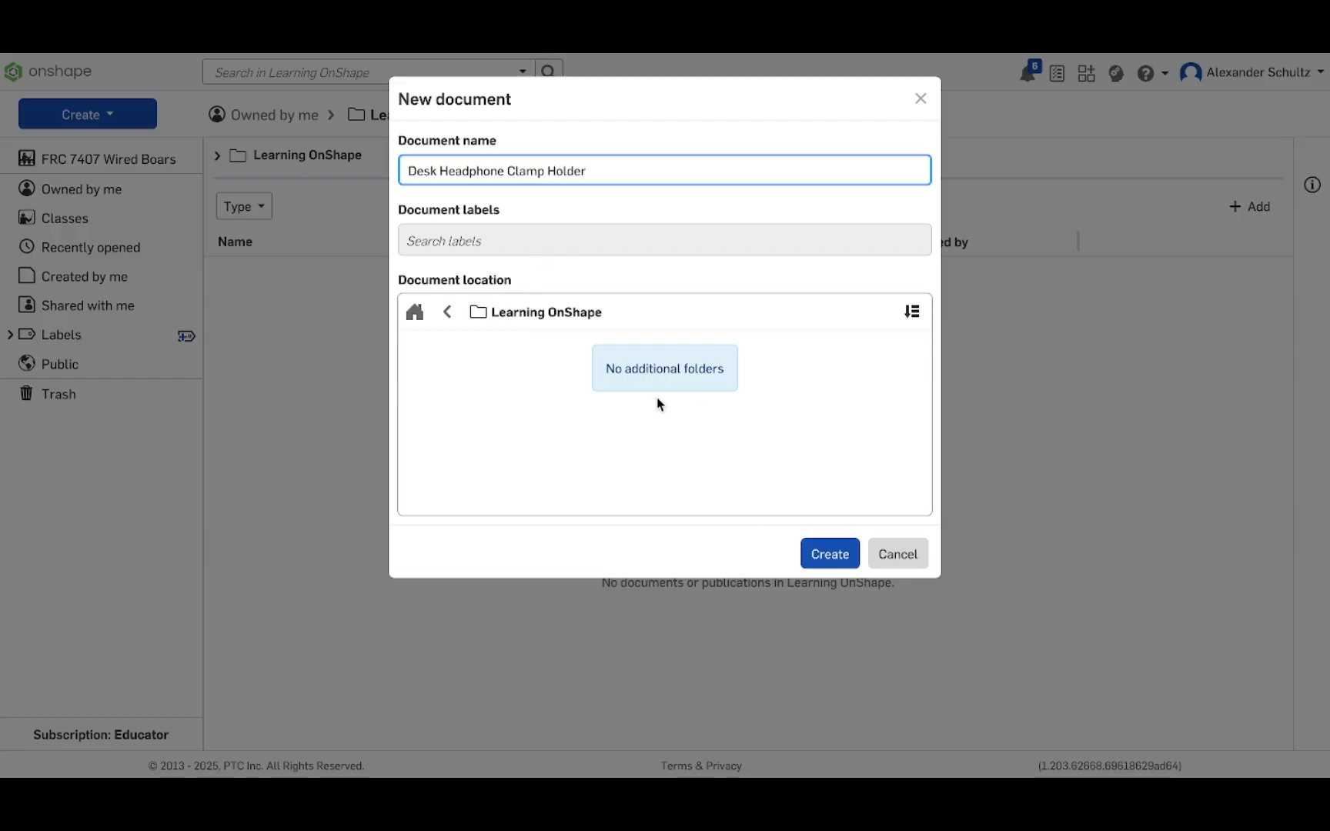
pyautogui.click(824, 556)
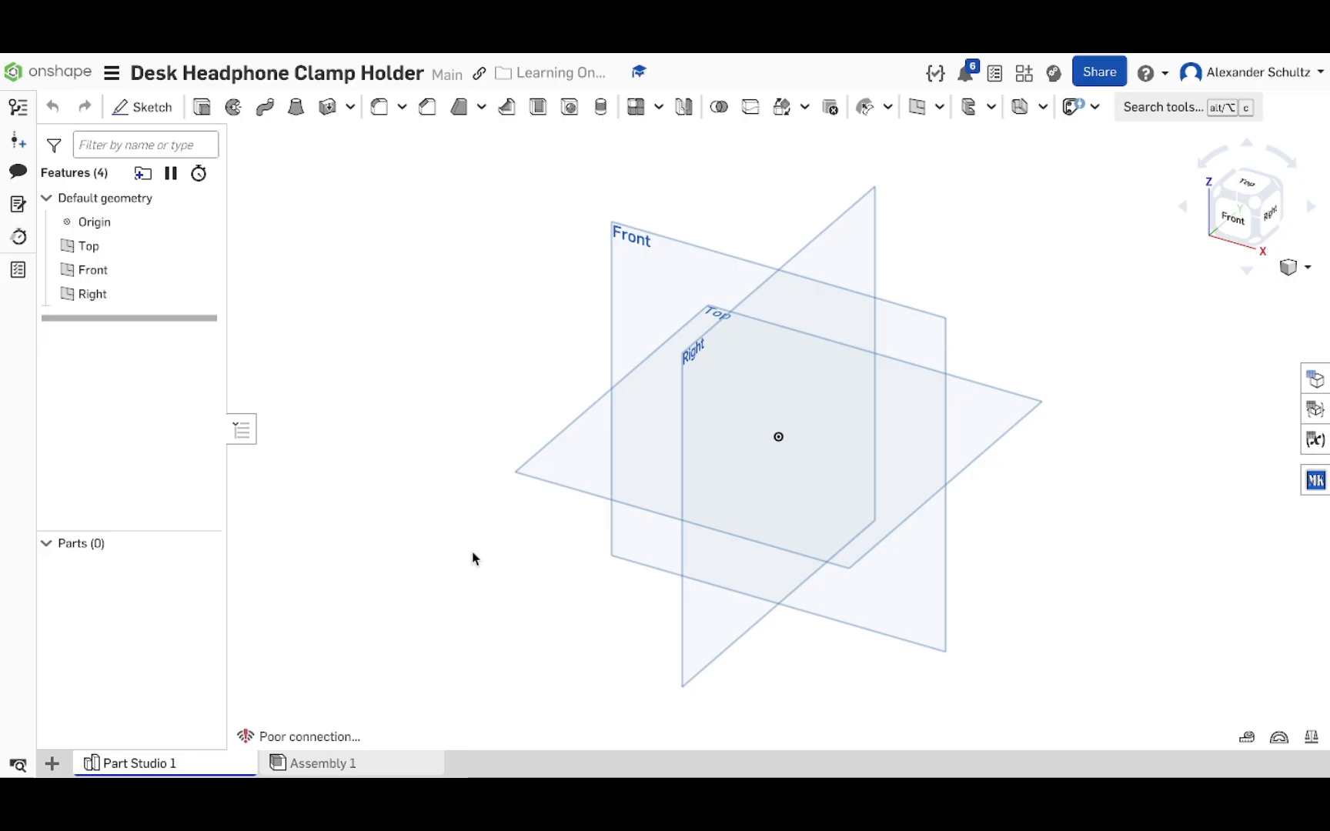
# Step: View the document's Assembly 1 workspace
pyautogui.click(367, 763)
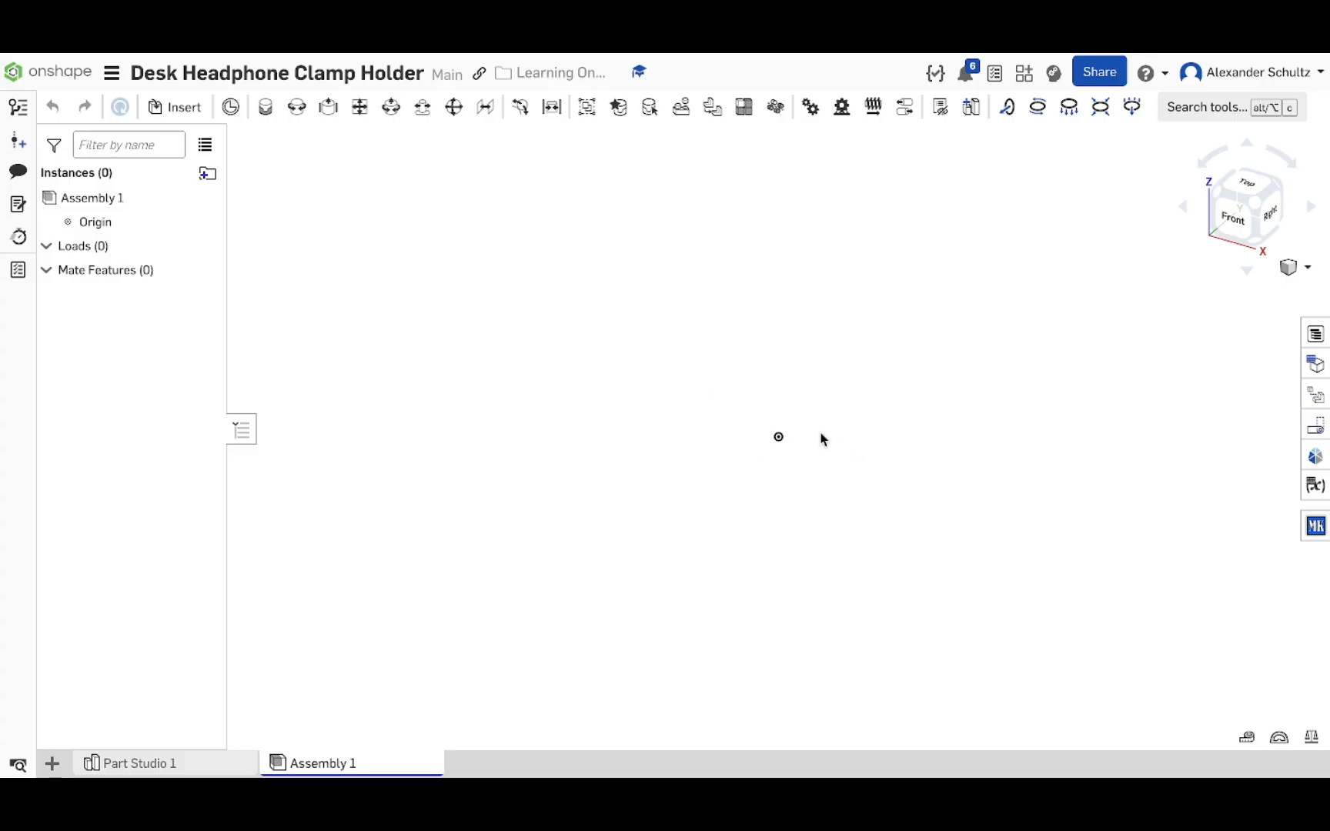
pyautogui.scroll(3, 820, 430)
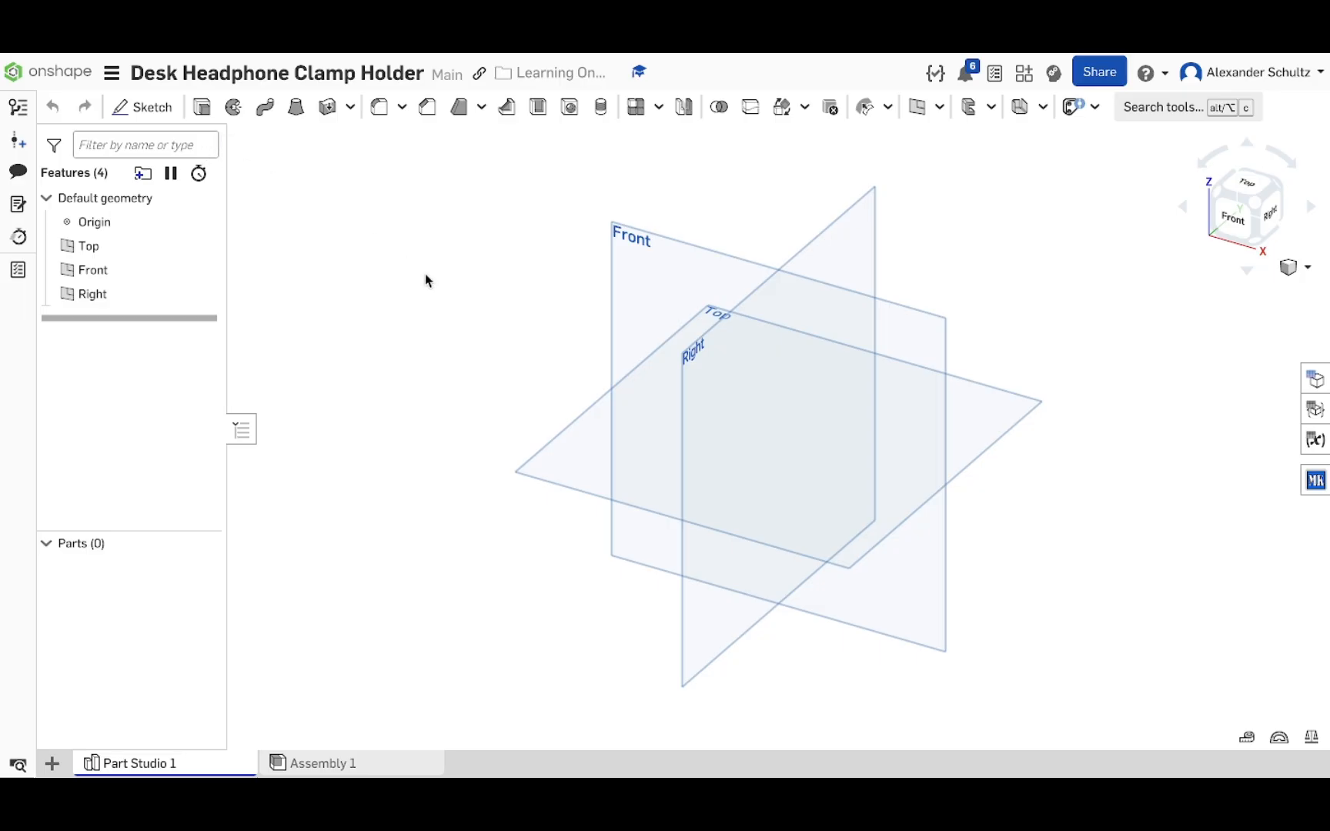
# Step: Start a new sketch on the Front plane in Part Studio 1, viewed normal to the plane
pyautogui.moveTo(429, 280)
pyautogui.mouseDown(button='right')
pyautogui.moveTo(445, 274)
pyautogui.moveTo(429, 257)
pyautogui.mouseUp(button='right')
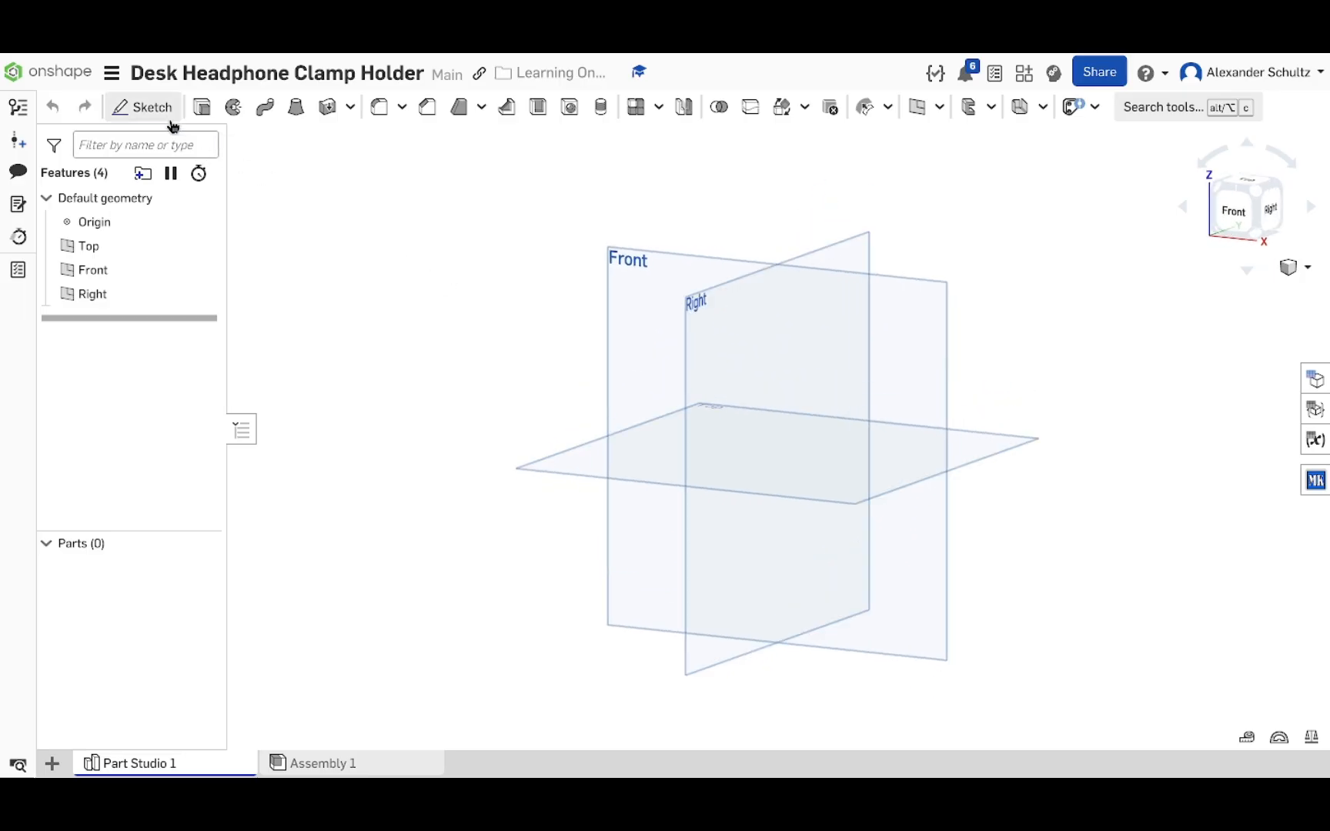
pyautogui.click(144, 107)
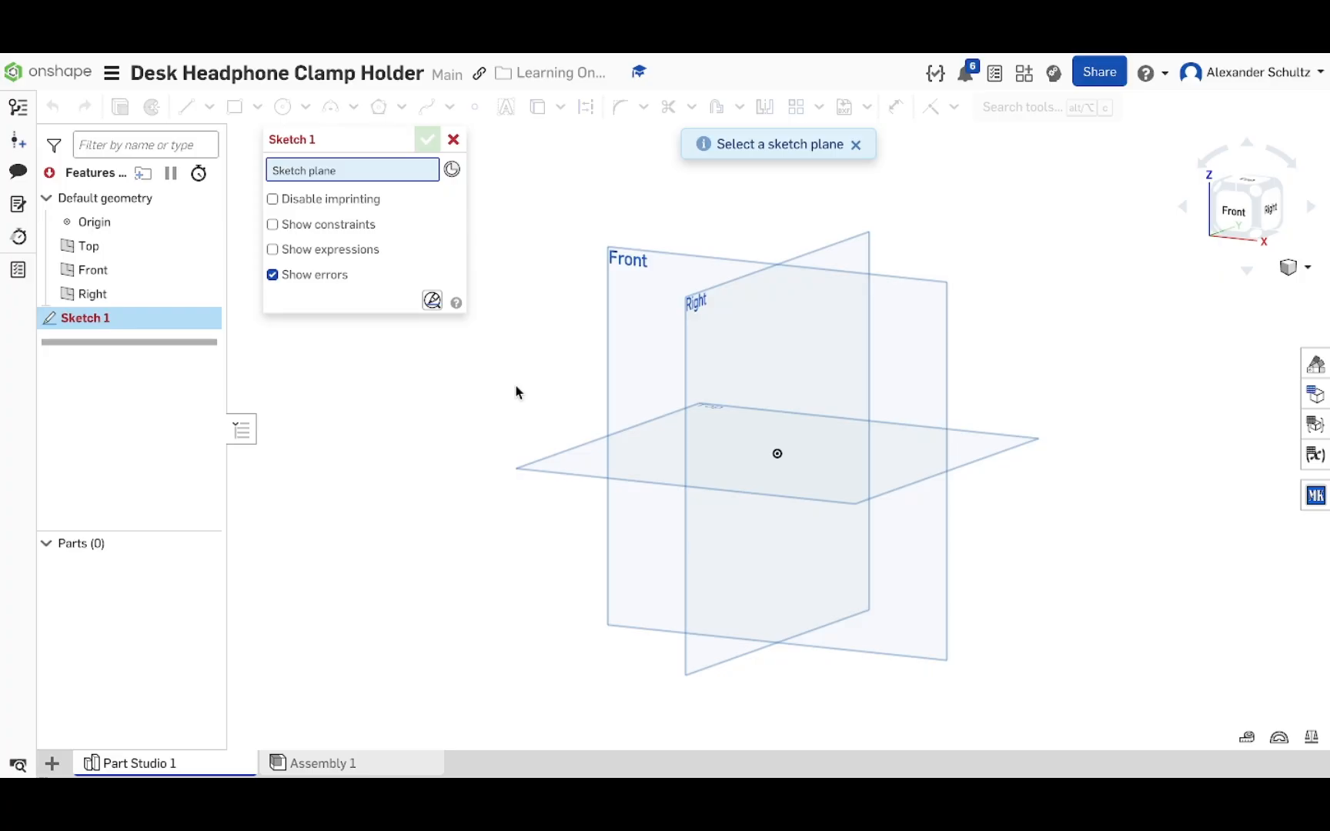
pyautogui.moveTo(516, 393)
pyautogui.mouseDown(button='right')
pyautogui.moveTo(565, 386)
pyautogui.moveTo(647, 427)
pyautogui.moveTo(512, 400)
pyautogui.mouseUp(button='right')
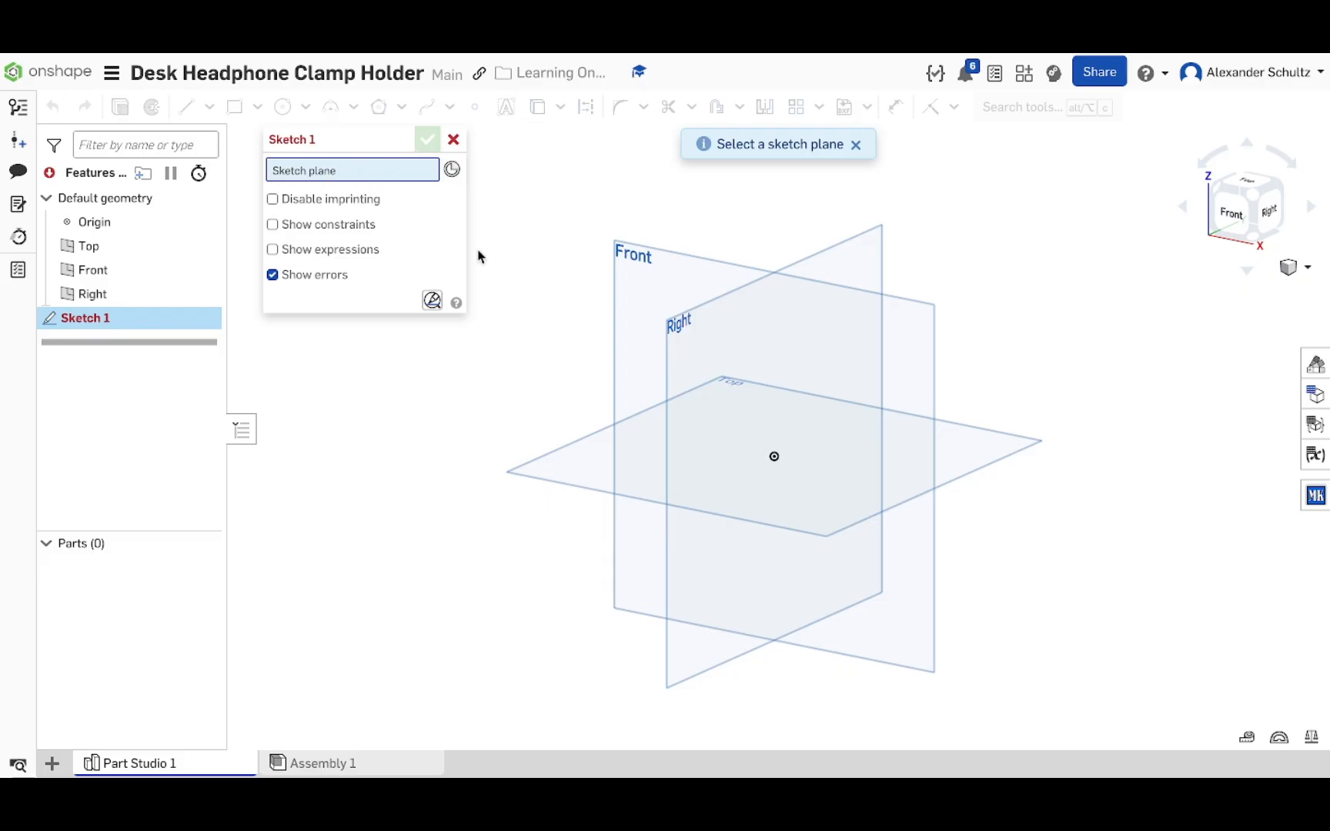
pyautogui.moveTo(568, 312); pyautogui.dragTo(649, 336, button='right')
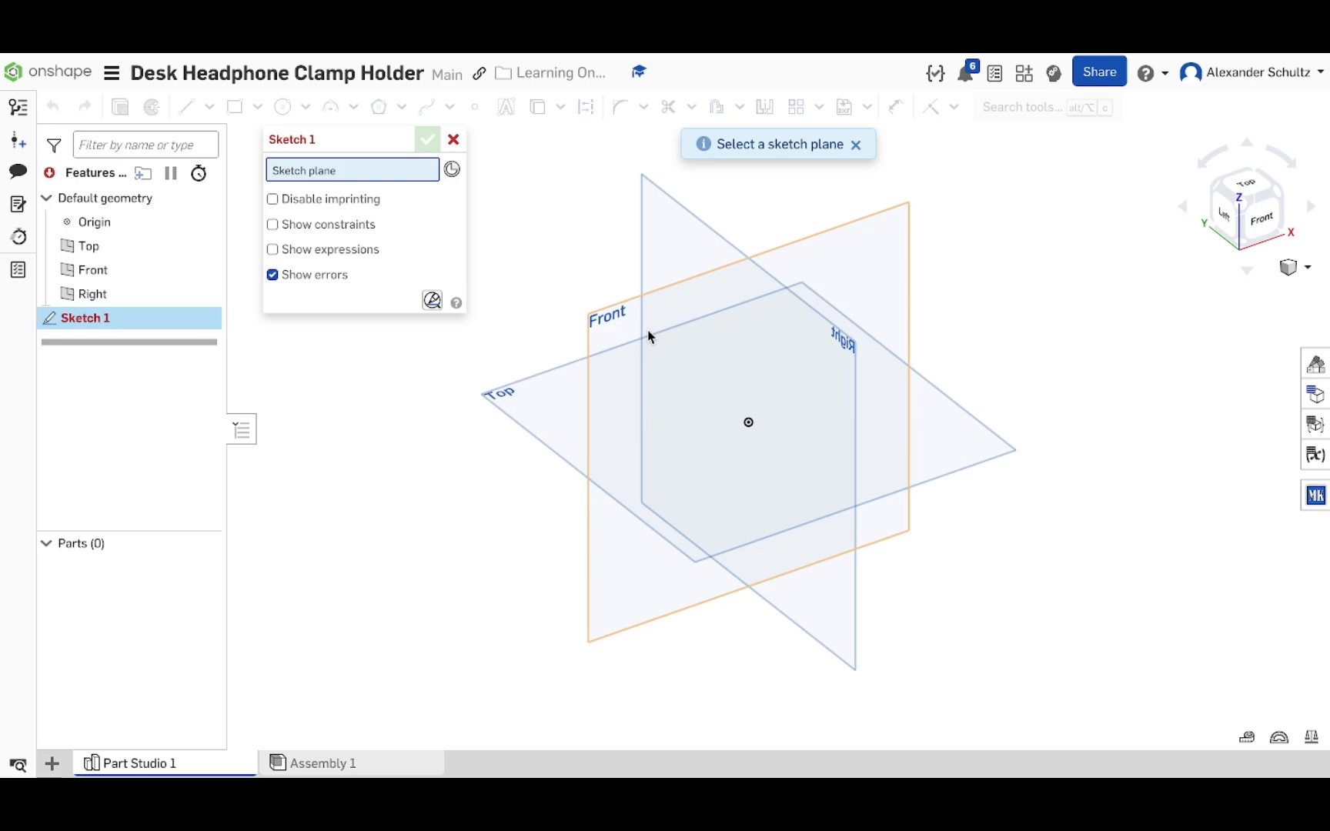
pyautogui.moveTo(688, 423); pyautogui.dragTo(642, 409, button='right')
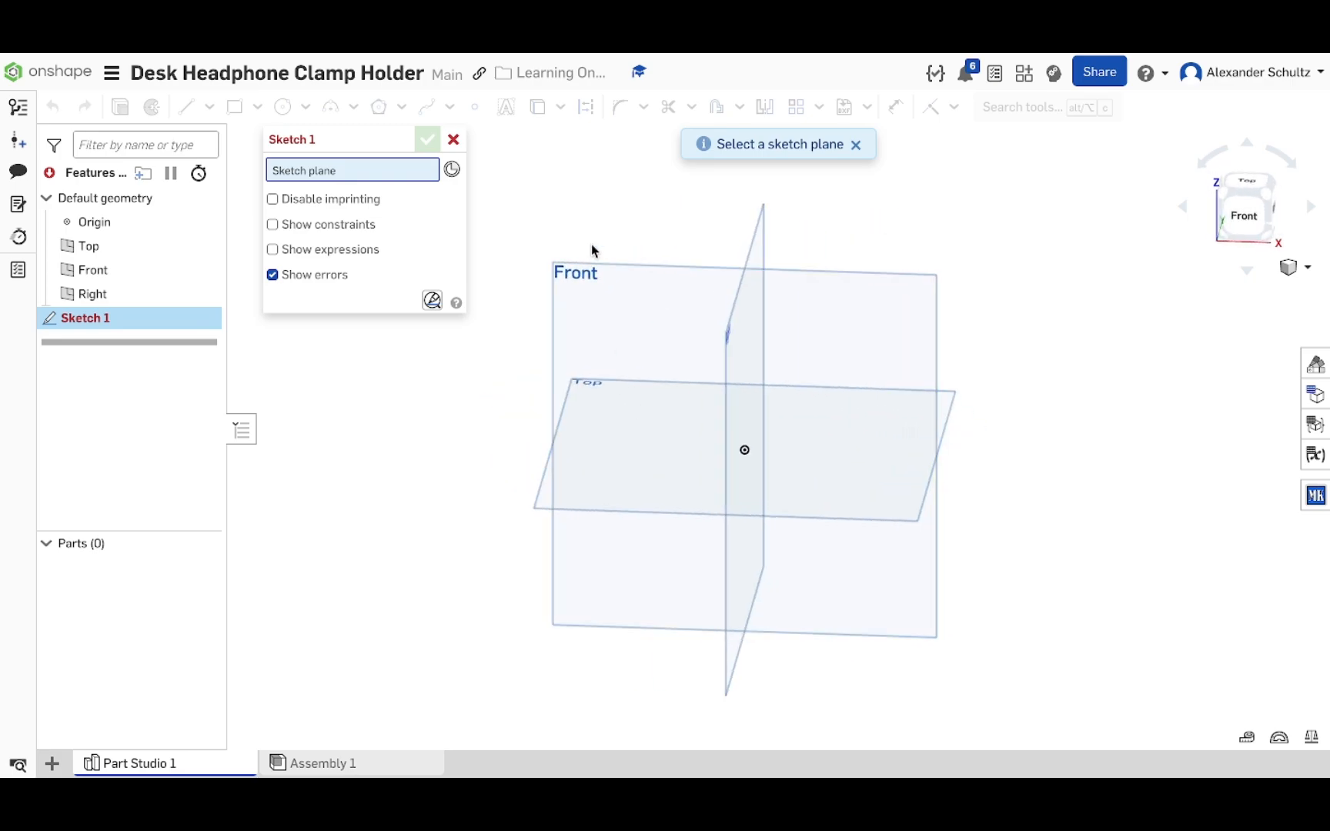
pyautogui.moveTo(591, 245)
pyautogui.mouseDown(button='right')
pyautogui.moveTo(662, 247)
pyautogui.moveTo(596, 210)
pyautogui.moveTo(600, 255)
pyautogui.mouseUp(button='right')
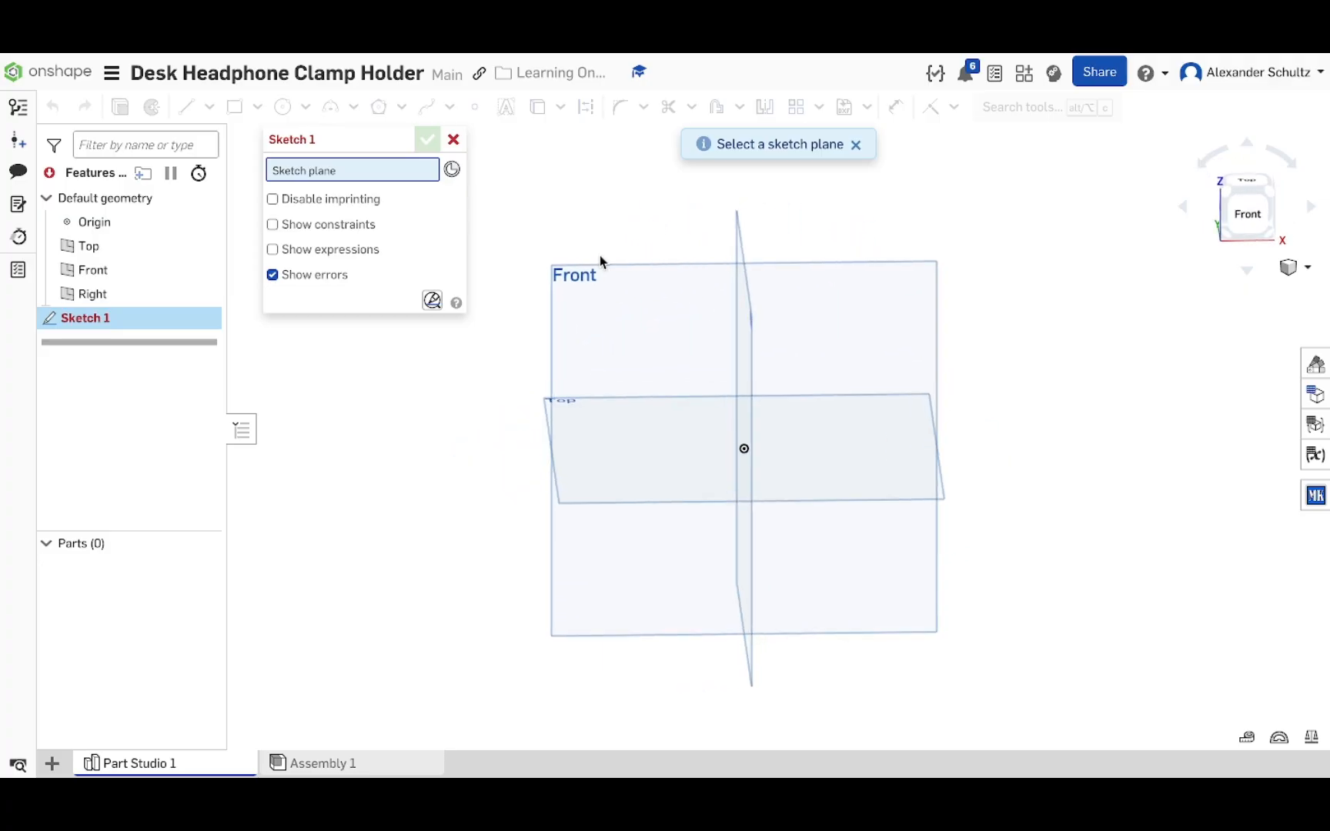
pyautogui.click(609, 336)
pyautogui.press('n')
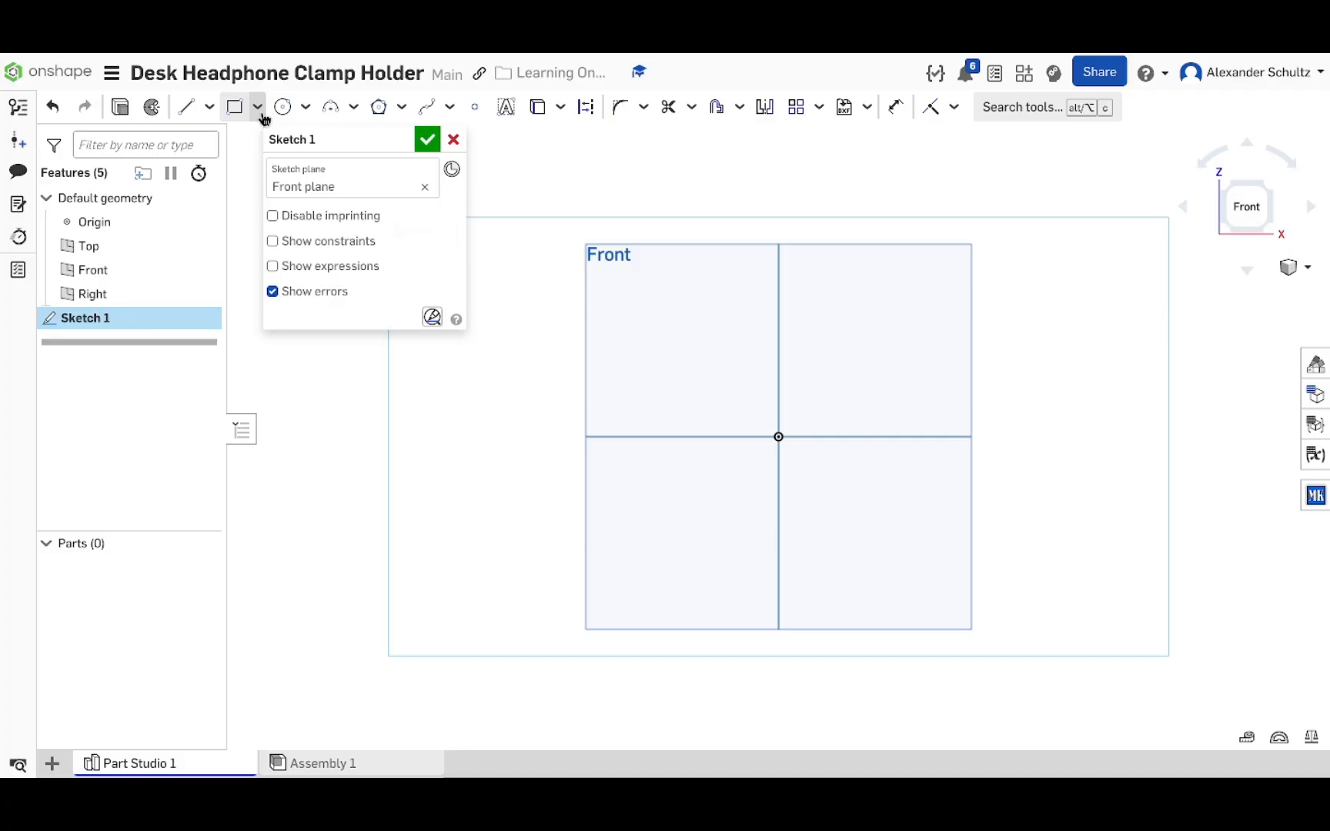
pyautogui.click(187, 107)
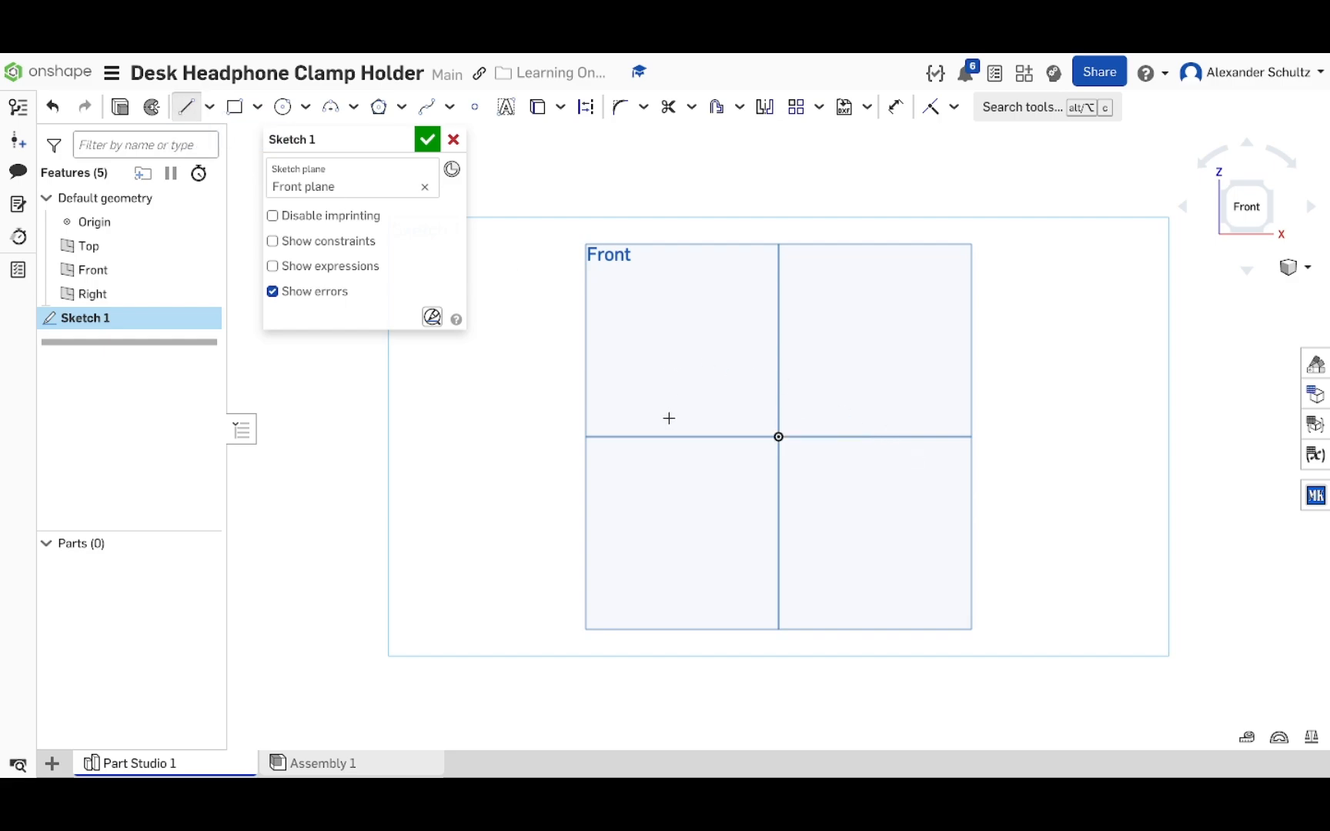
pyautogui.click(641, 371)
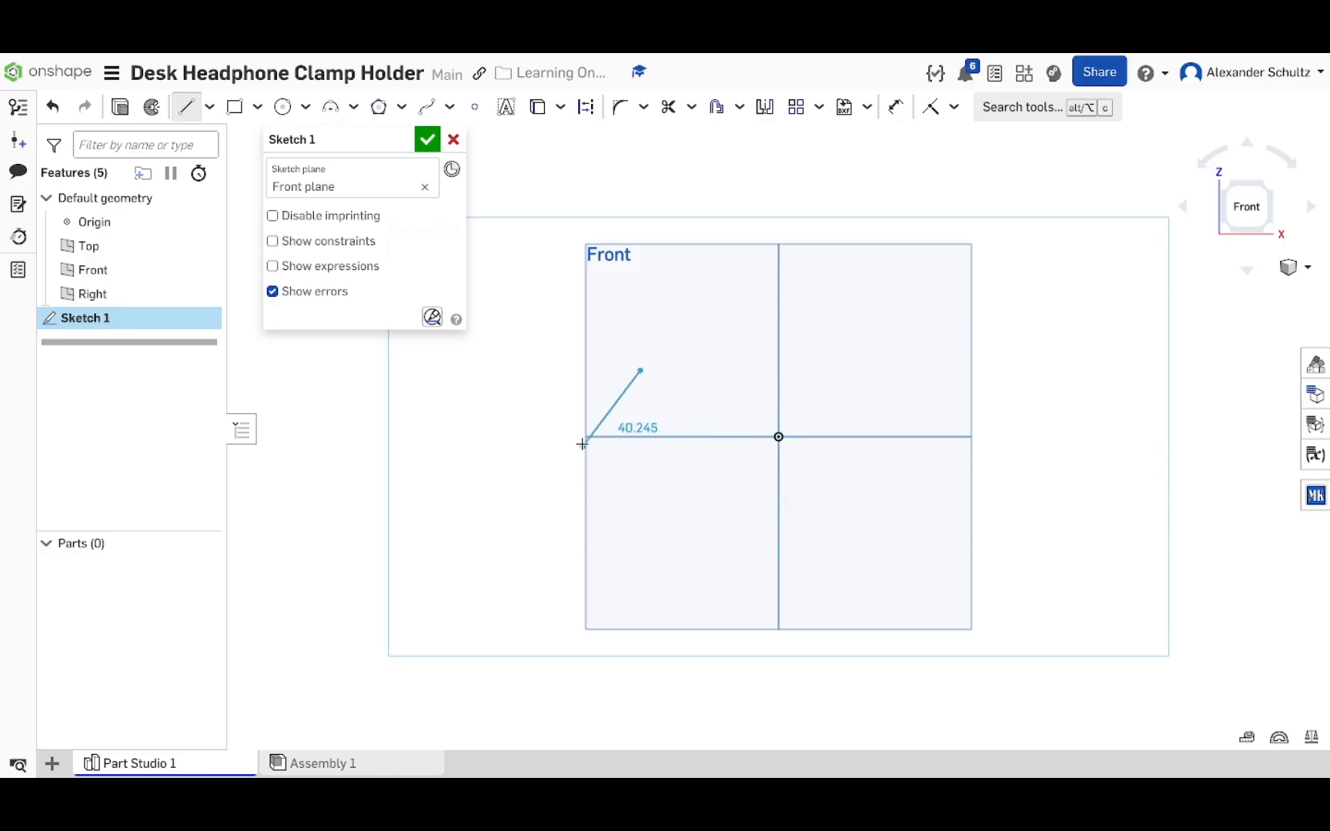
pyautogui.press('Escape')
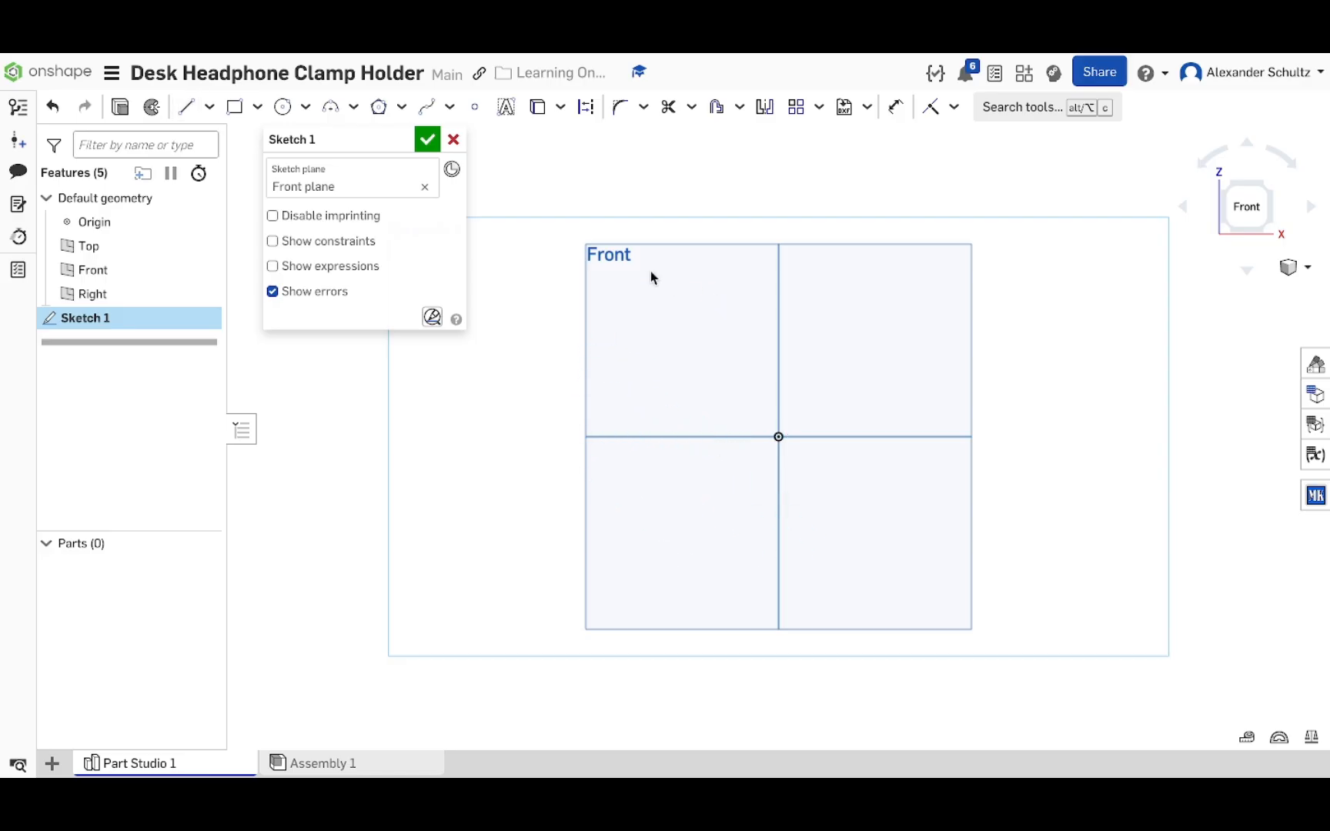
# Step: Sketch a trial slanted line above the origin, crossing the vertical axis, and delete it
pyautogui.click(186, 106)
pyautogui.click(639, 378)
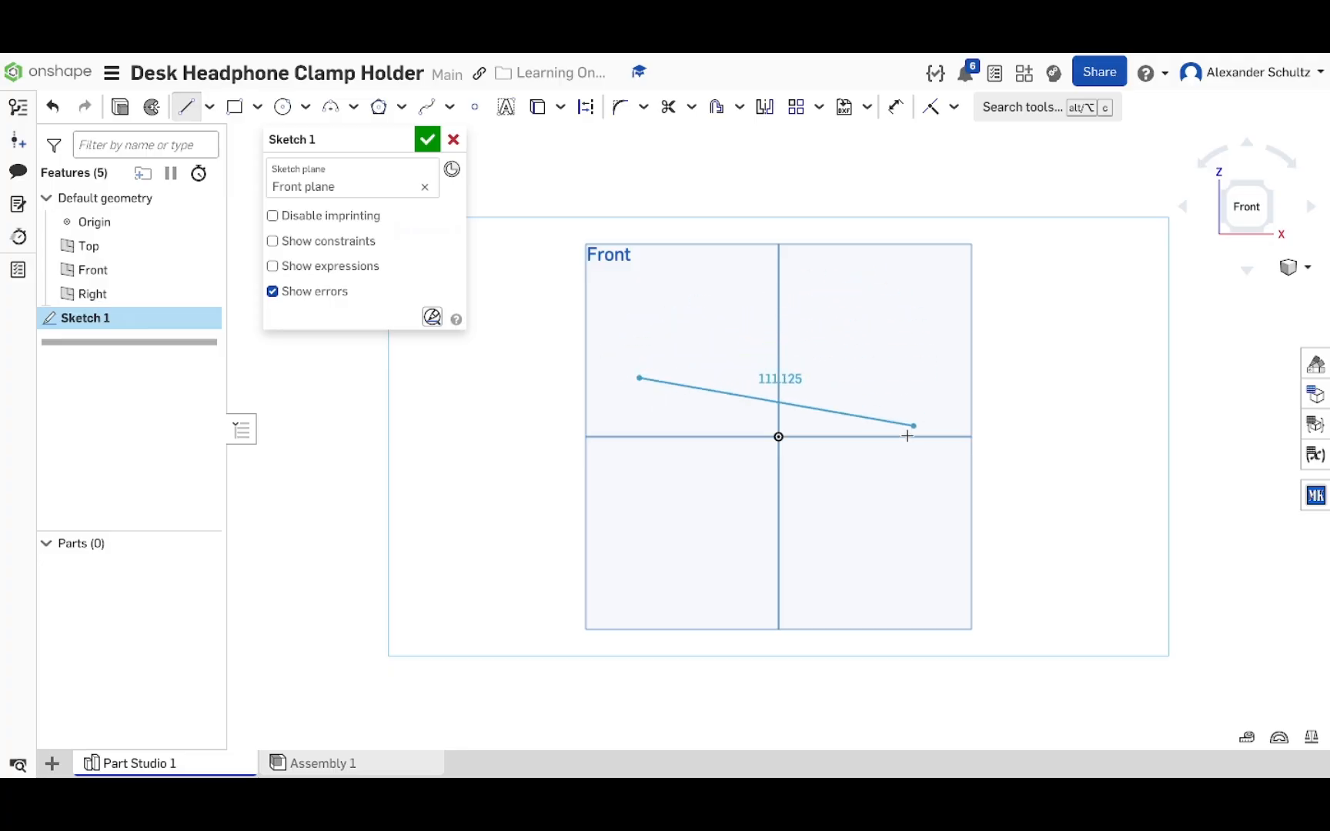
pyautogui.click(873, 298)
pyautogui.press('Escape')
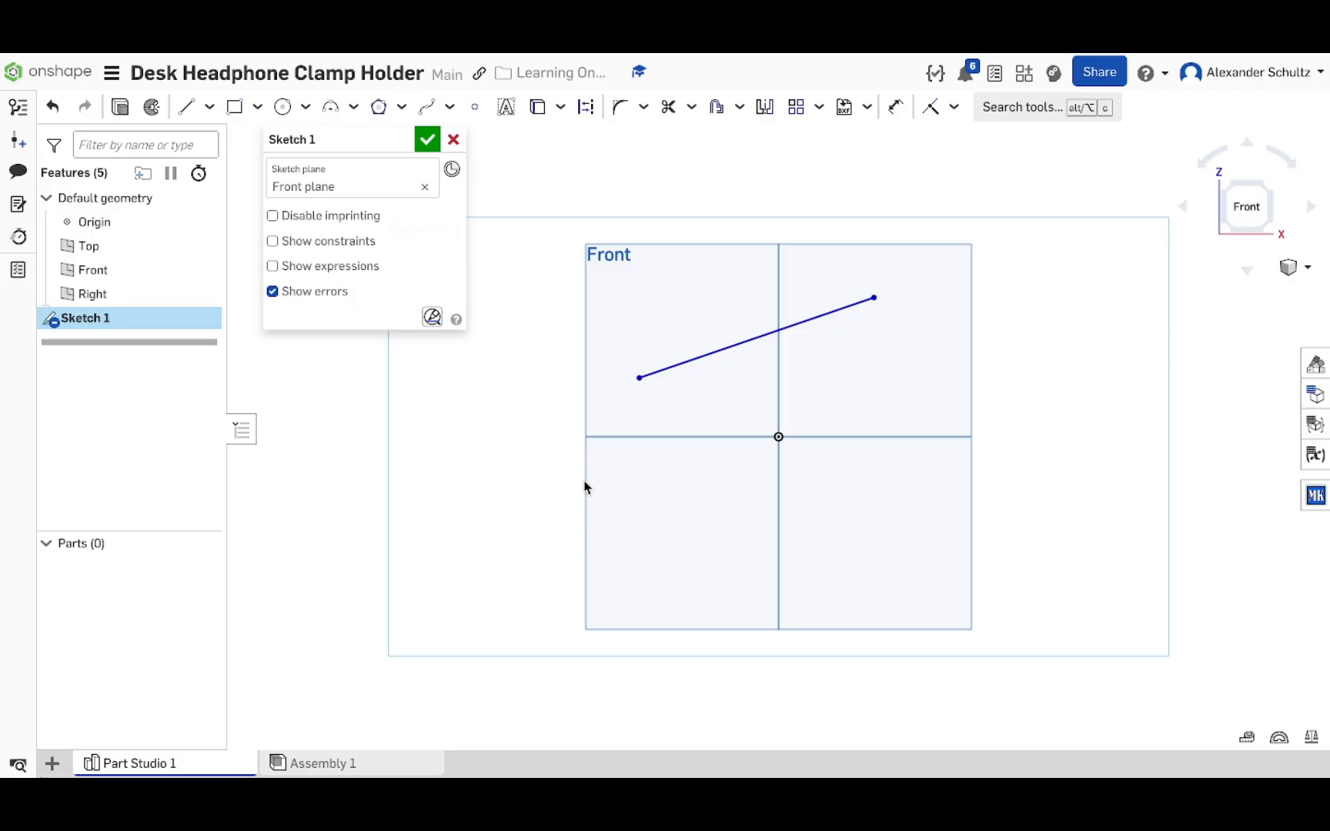
pyautogui.click(789, 326)
pyautogui.press('Delete')
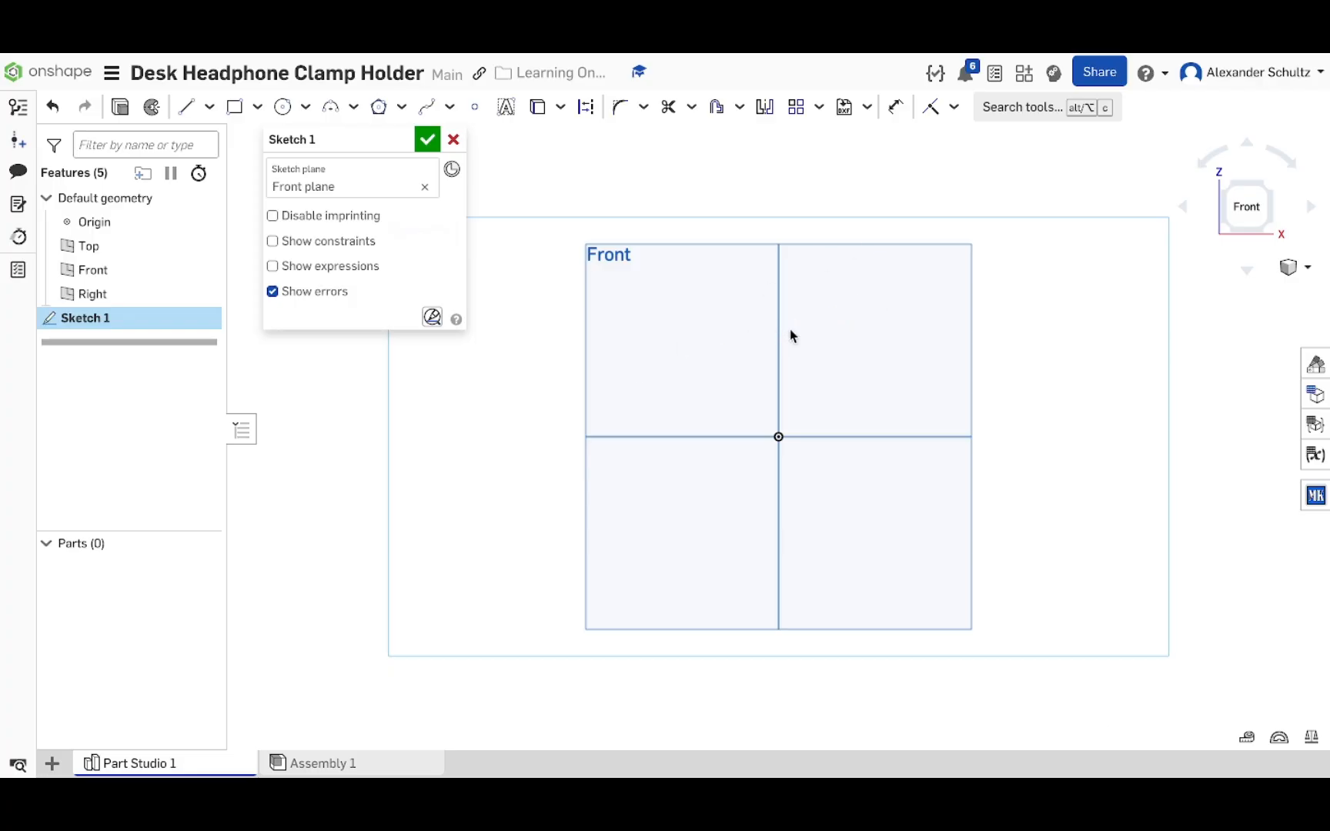
# Step: Try a corner rectangle about 123 by 23 mm and an aligned rectangle about 84 by 58 mm, cancelling both
pyautogui.click(237, 111)
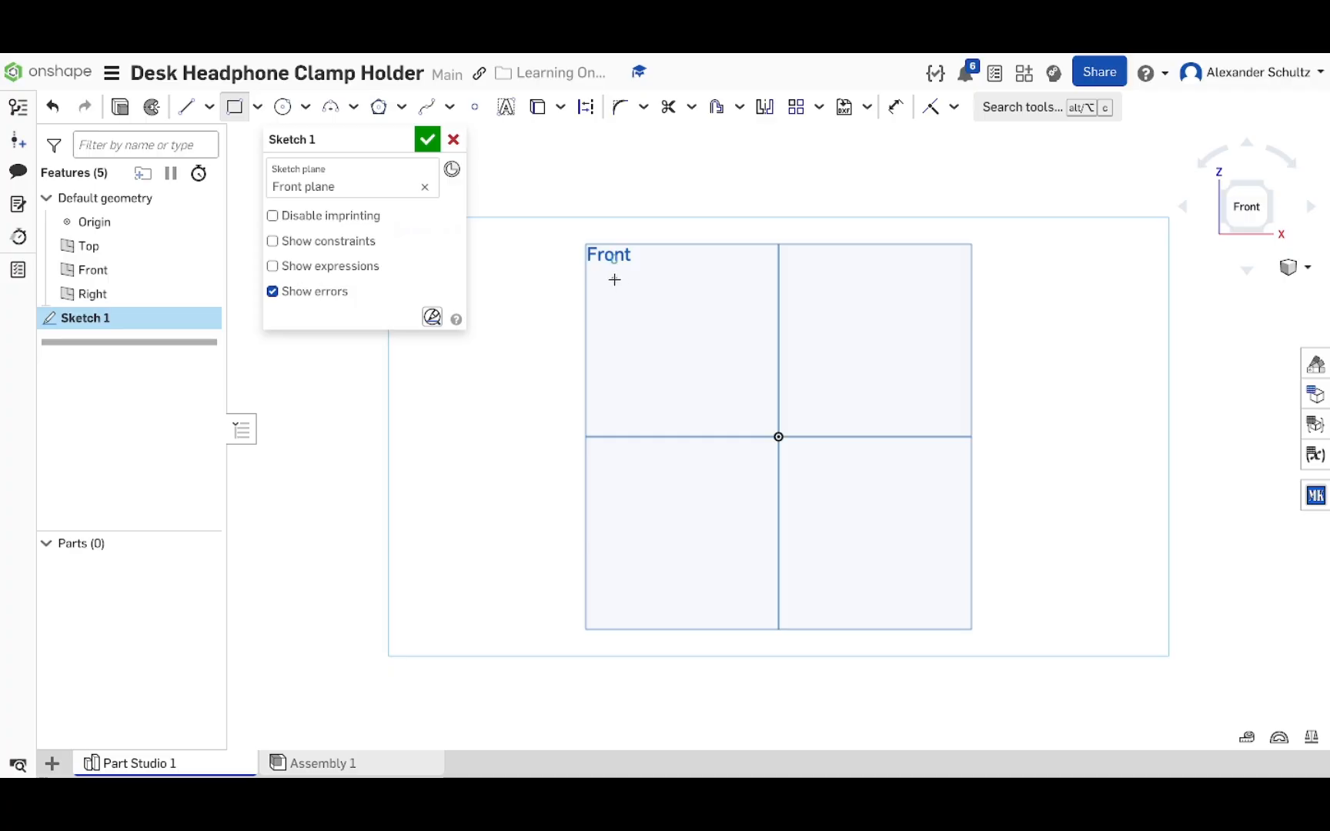
pyautogui.click(614, 279)
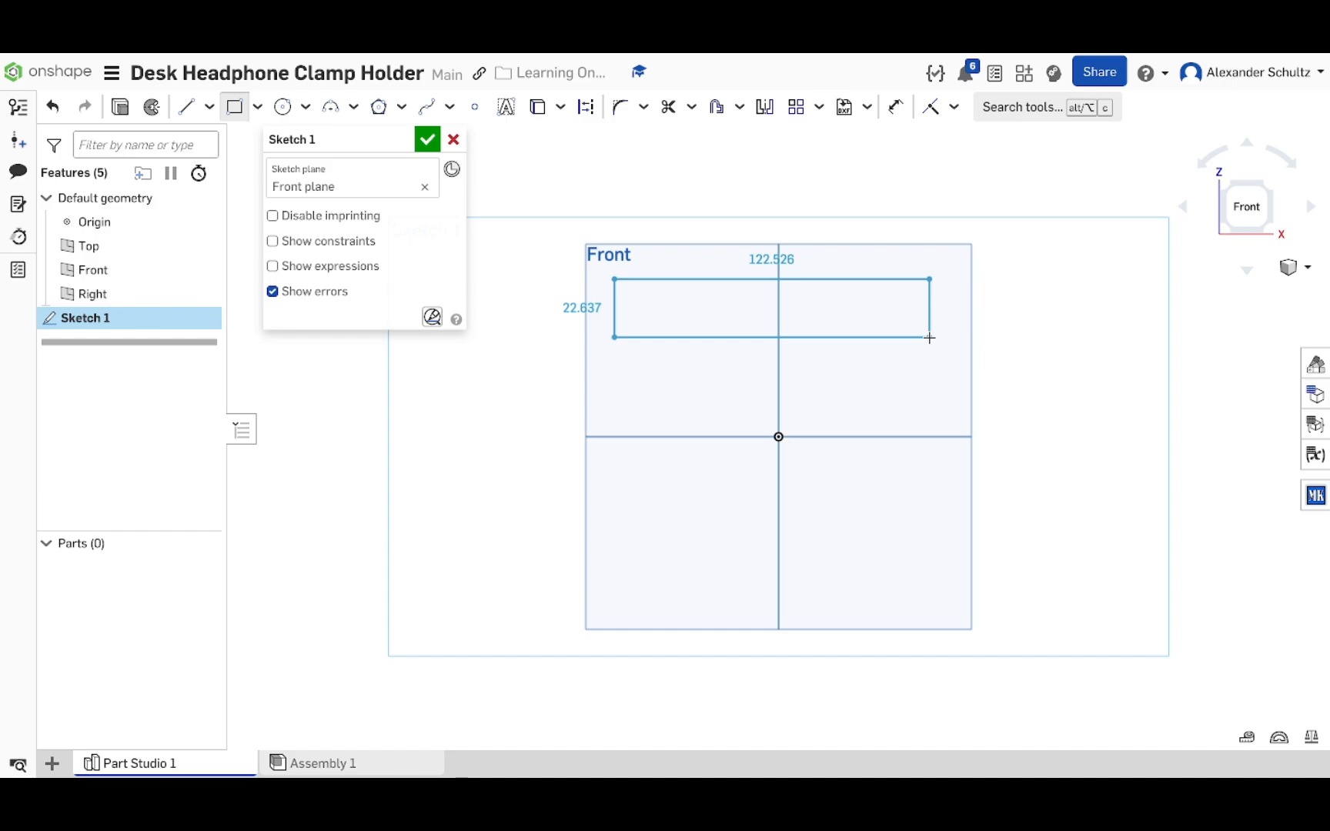
pyautogui.click(256, 109)
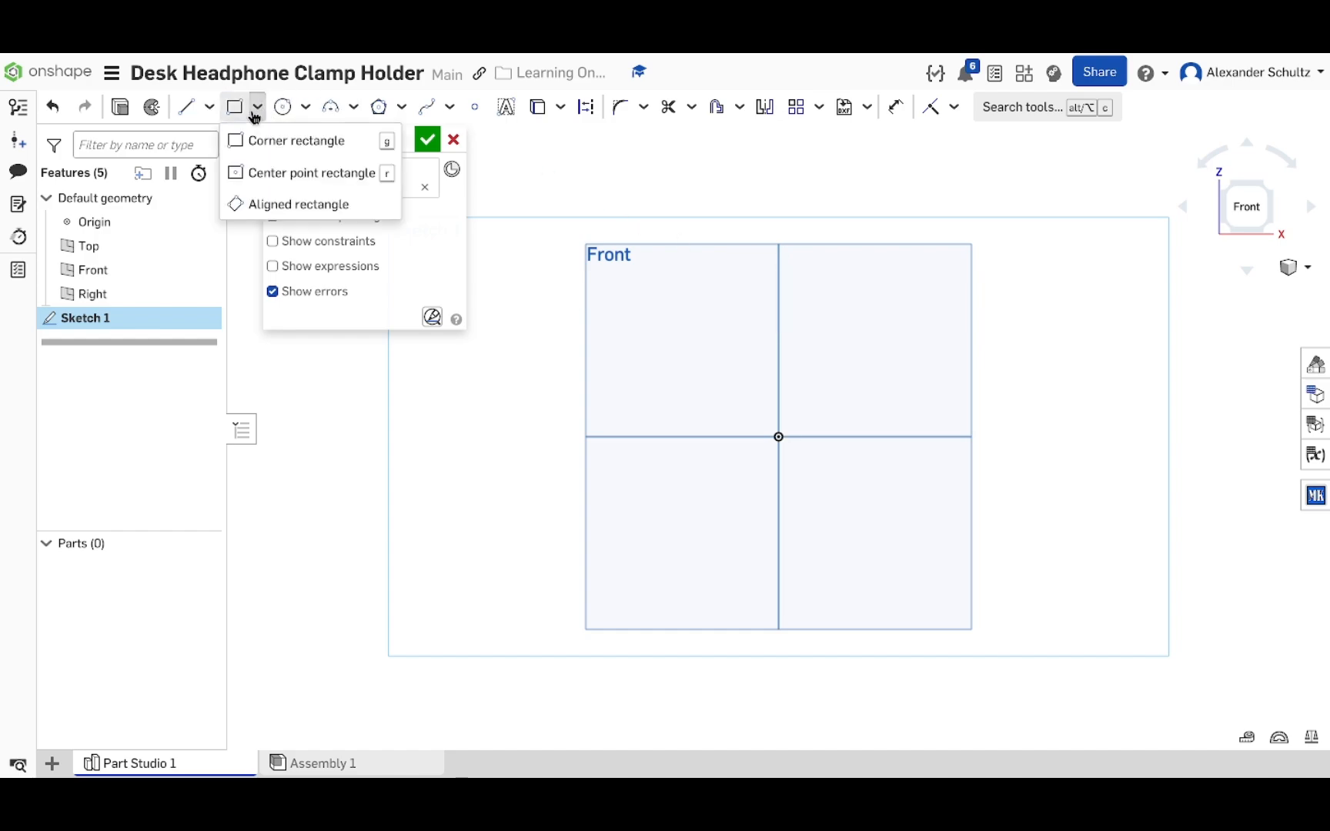
pyautogui.click(277, 203)
pyautogui.click(643, 351)
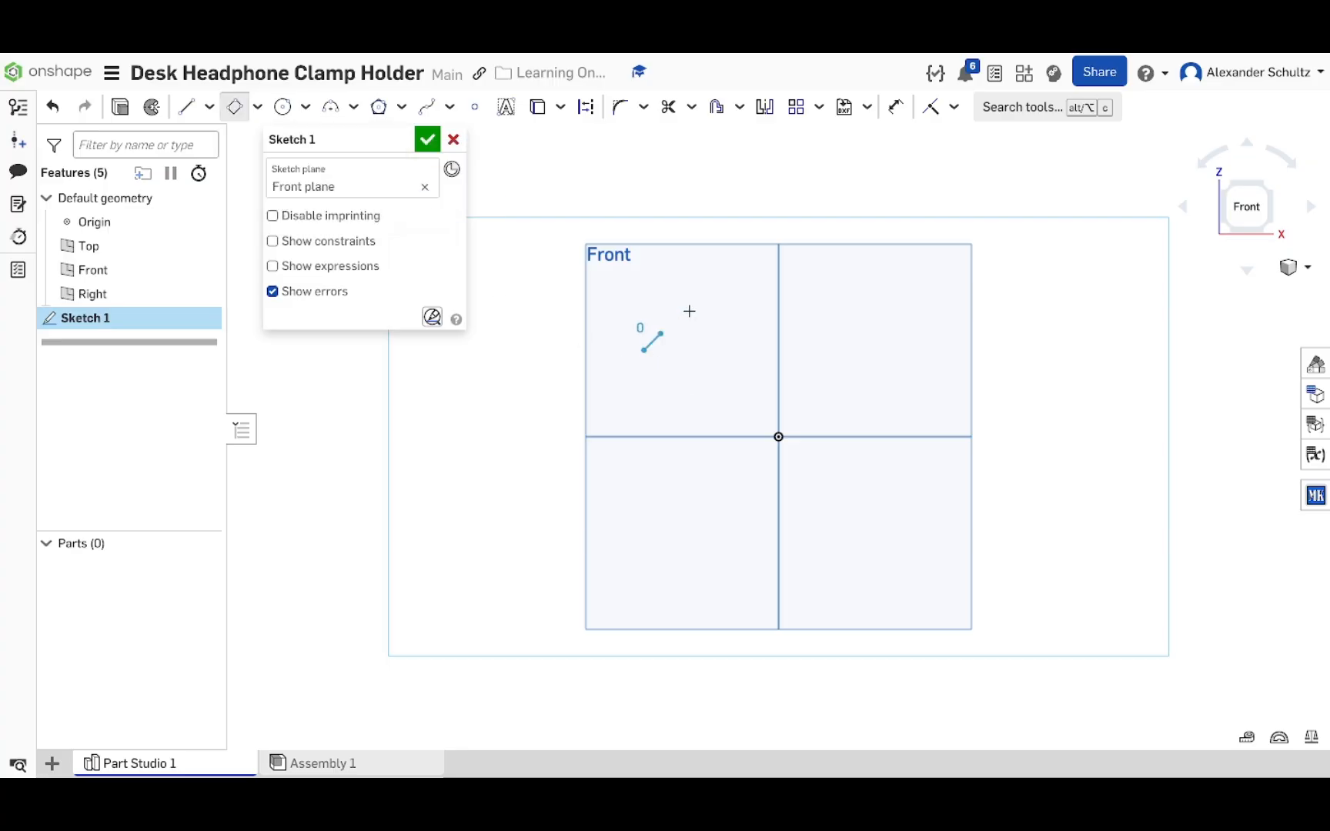
pyautogui.click(796, 198)
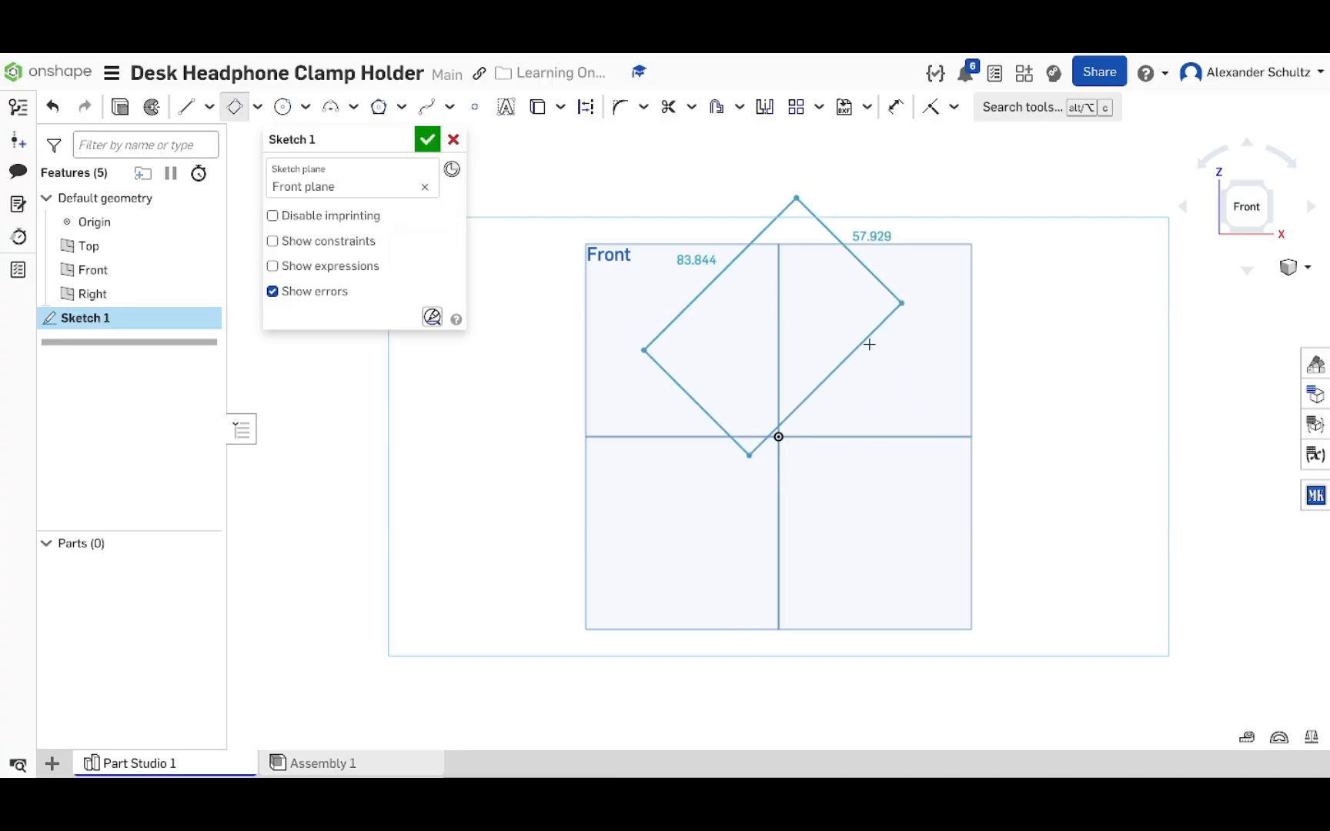
pyautogui.press('Escape')
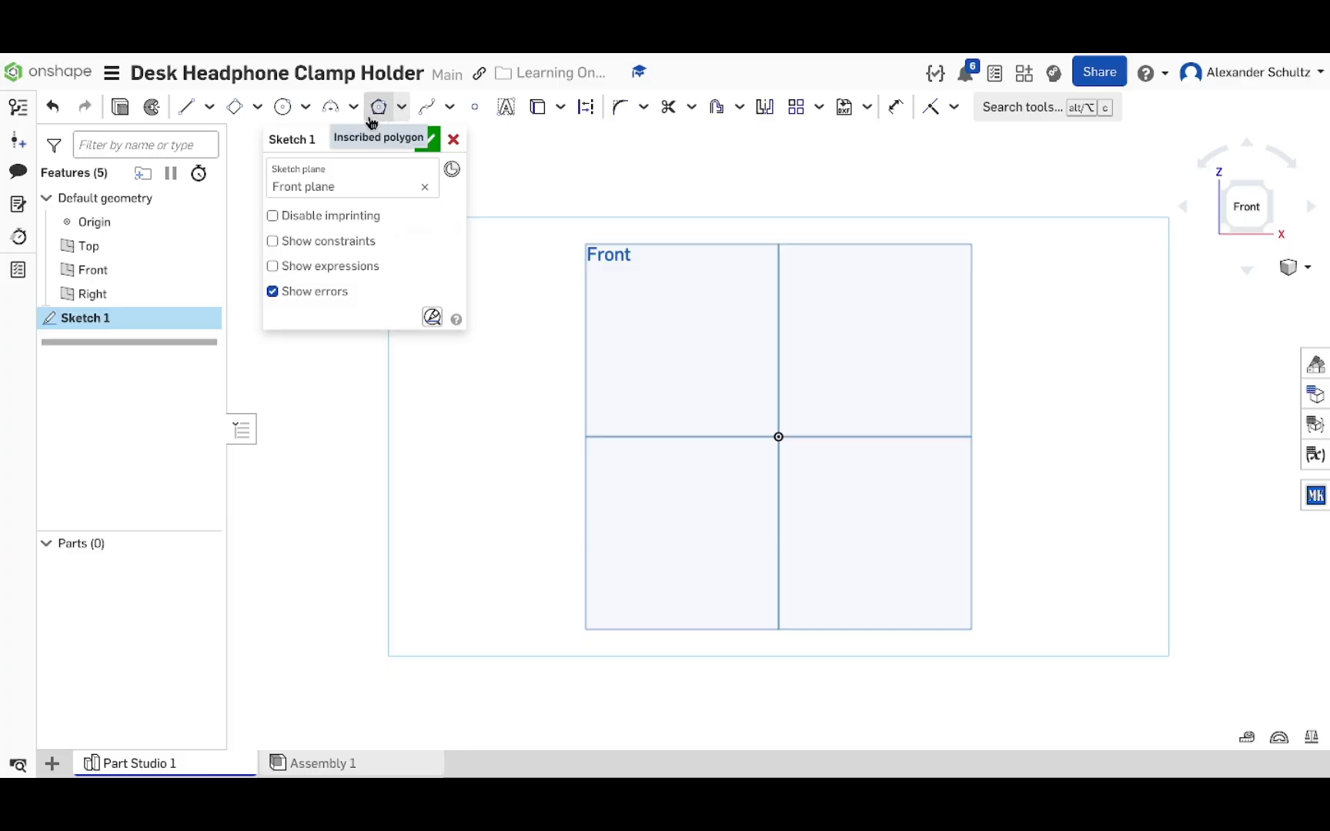
# Step: Try a center point circle about 73 mm in diameter above the origin and cancel it
pyautogui.click(284, 108)
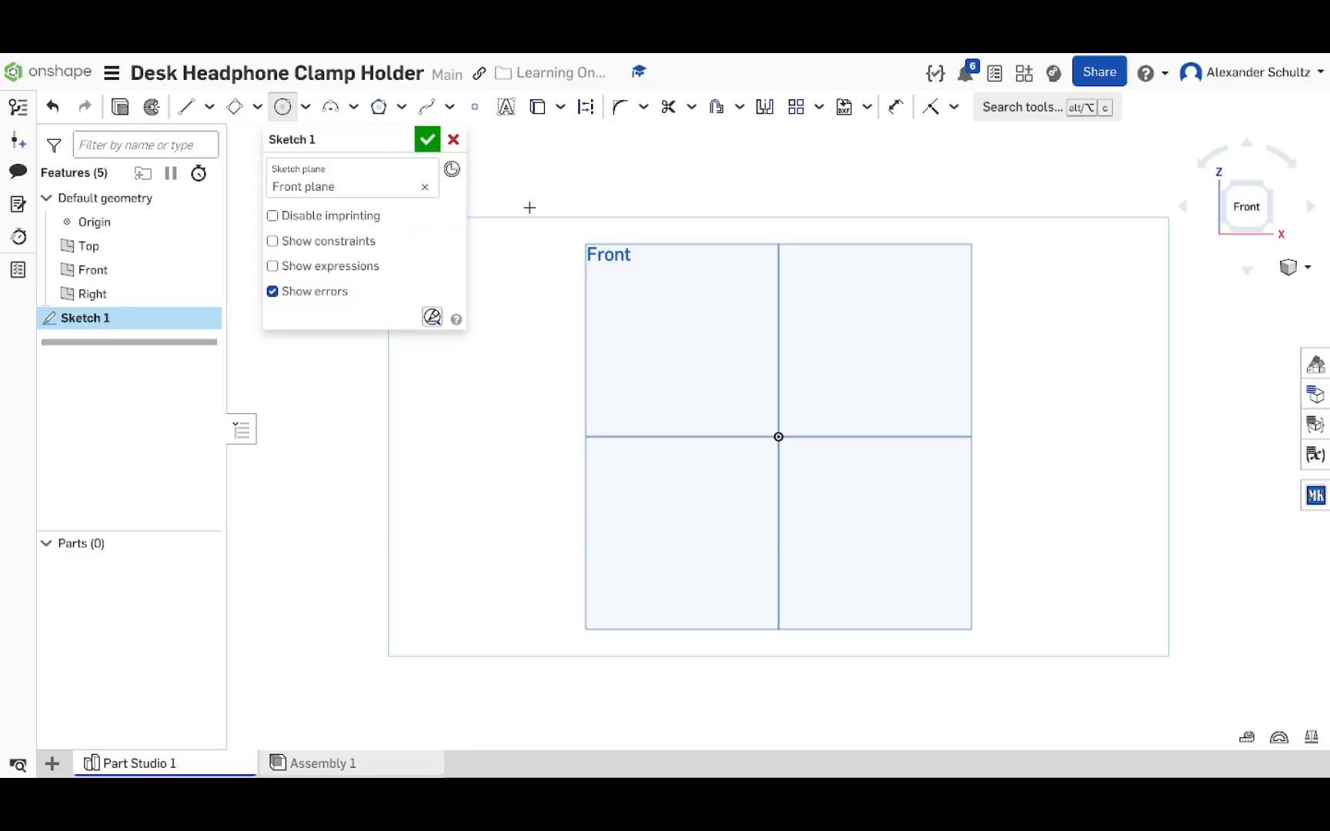
pyautogui.click(687, 337)
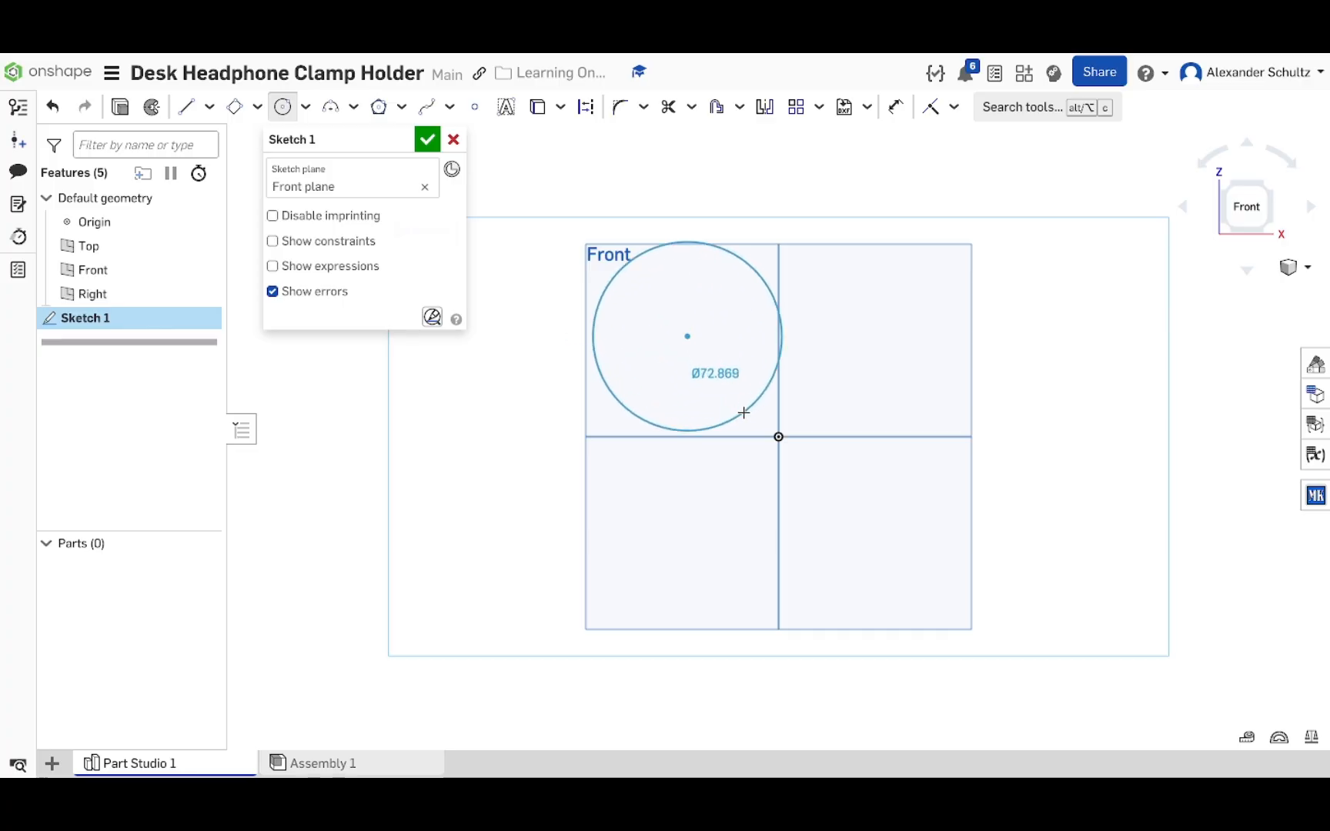
pyautogui.press('Escape')
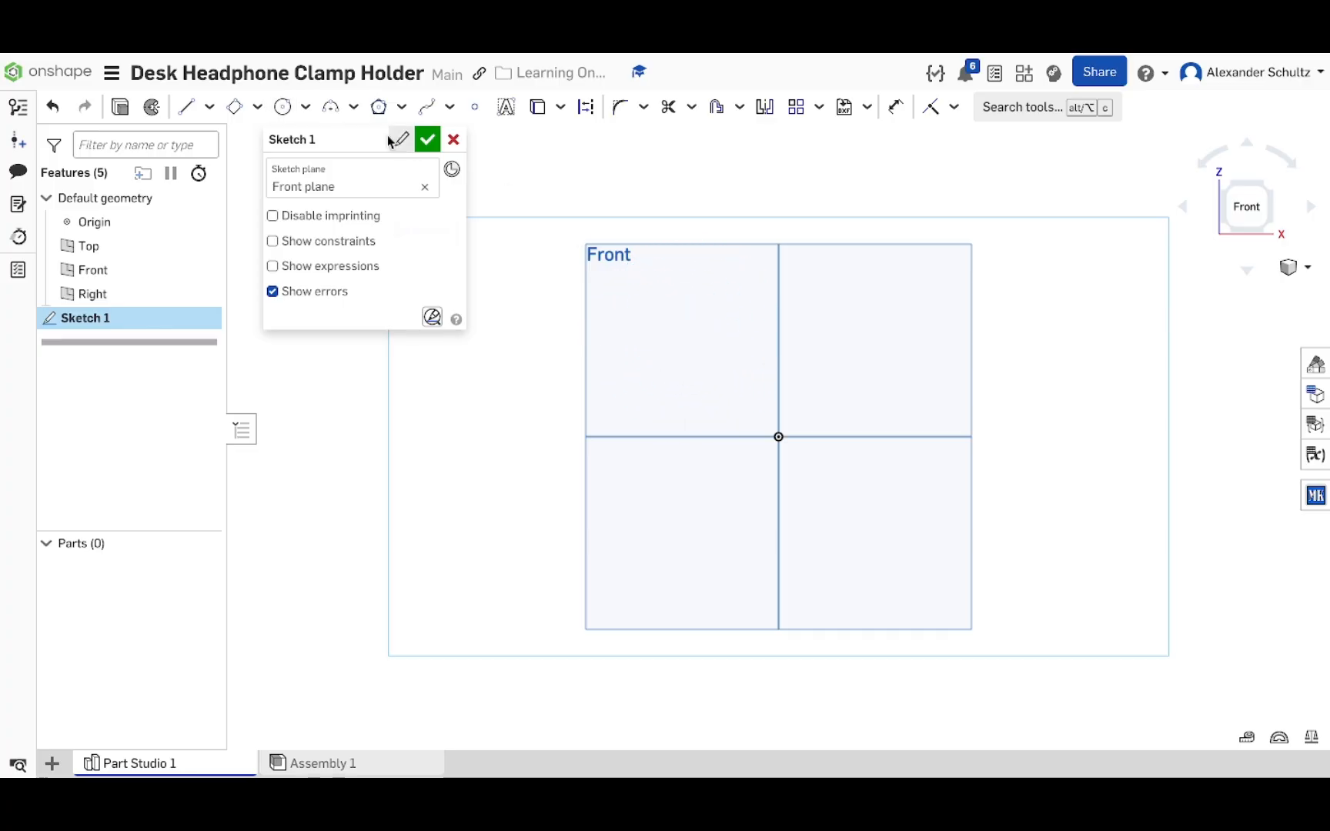
# Step: Try a 3 point arc of about 54 mm radius, cancel it, and look over the other arc types
pyautogui.click(330, 107)
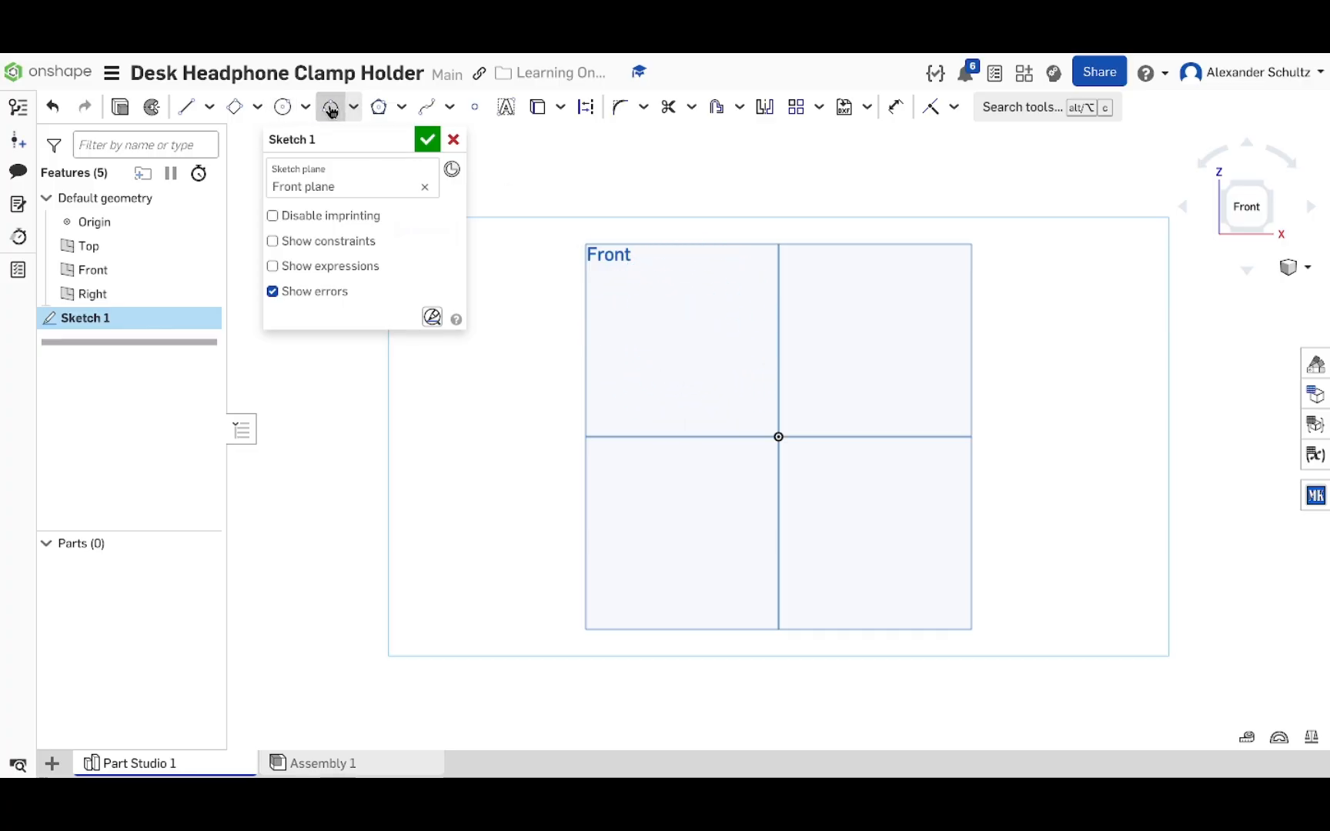
pyautogui.click(653, 380)
pyautogui.click(852, 306)
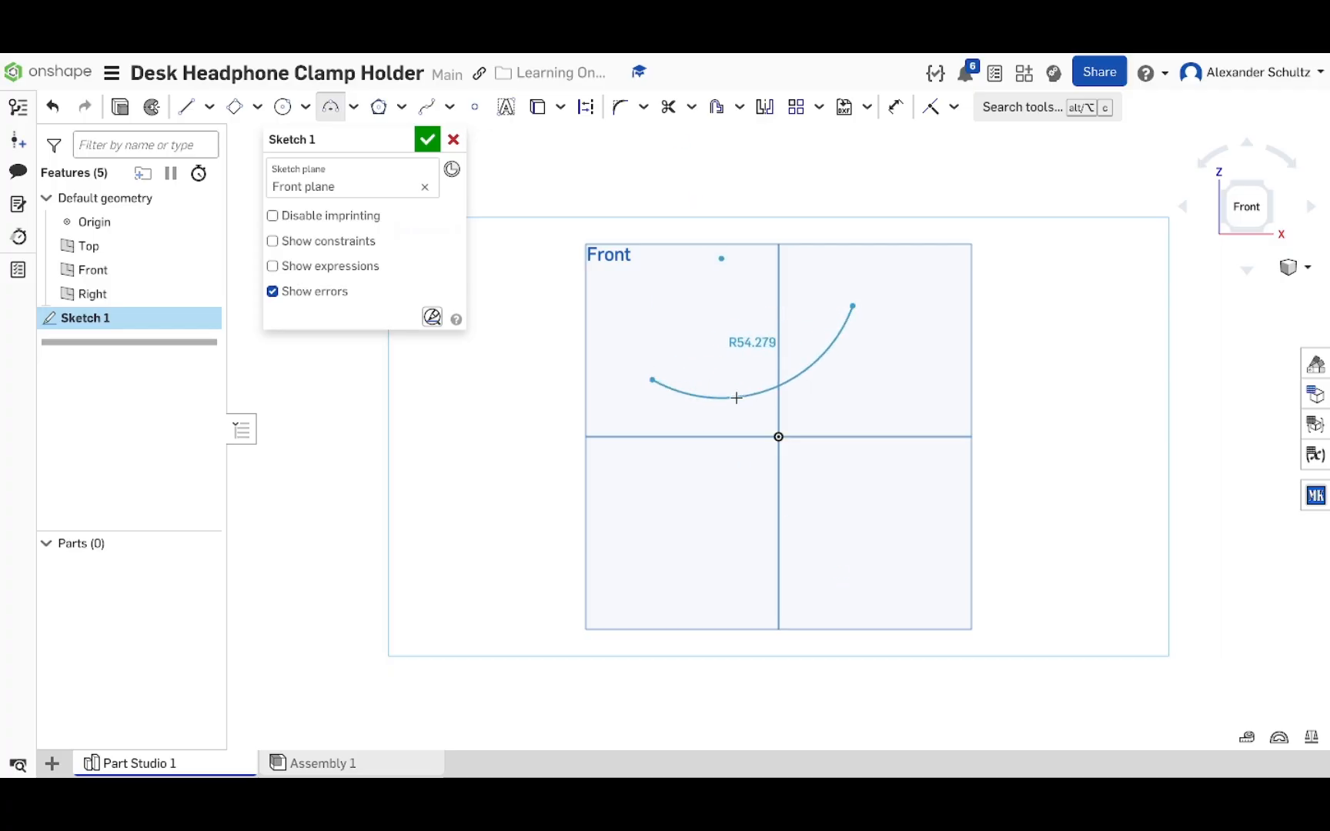
pyautogui.press('Escape')
pyautogui.click(354, 107)
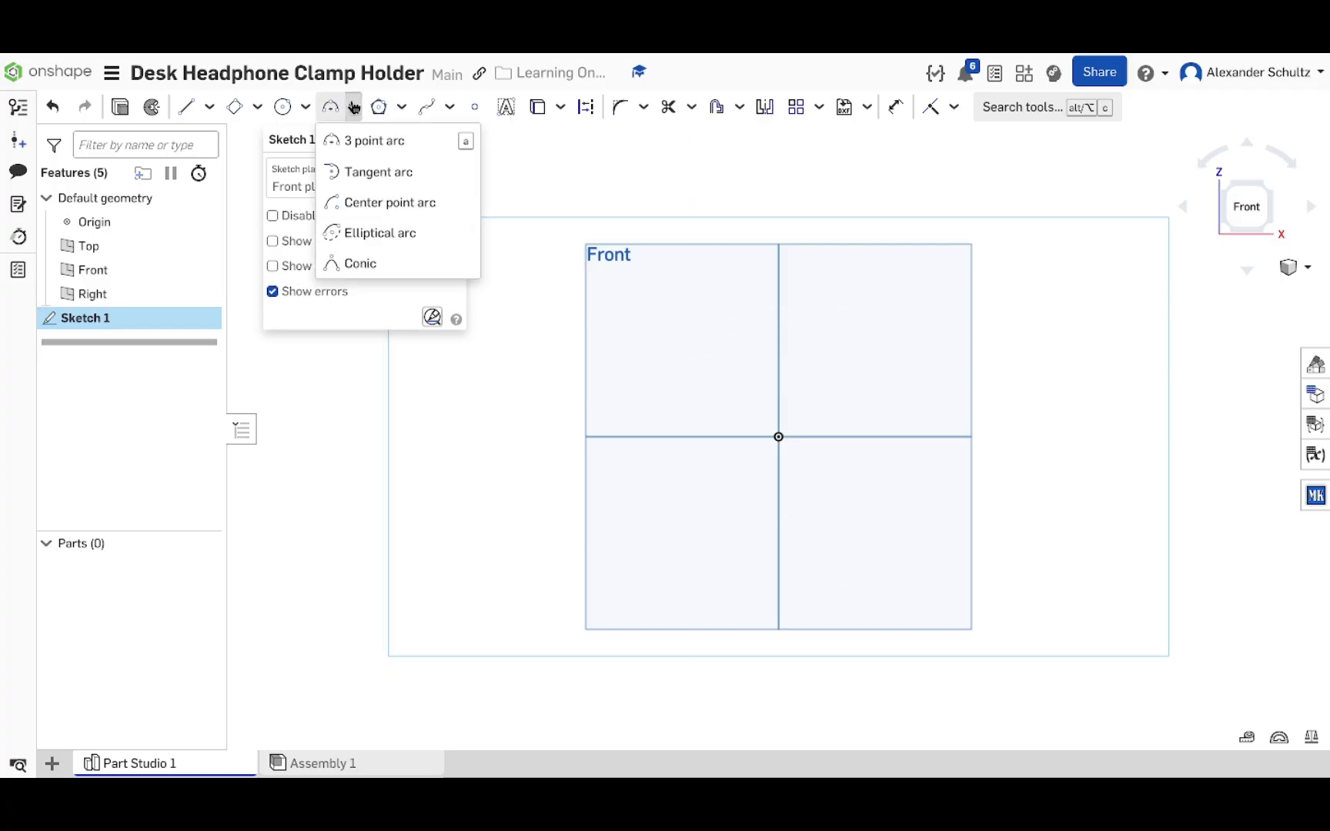
pyautogui.click(353, 107)
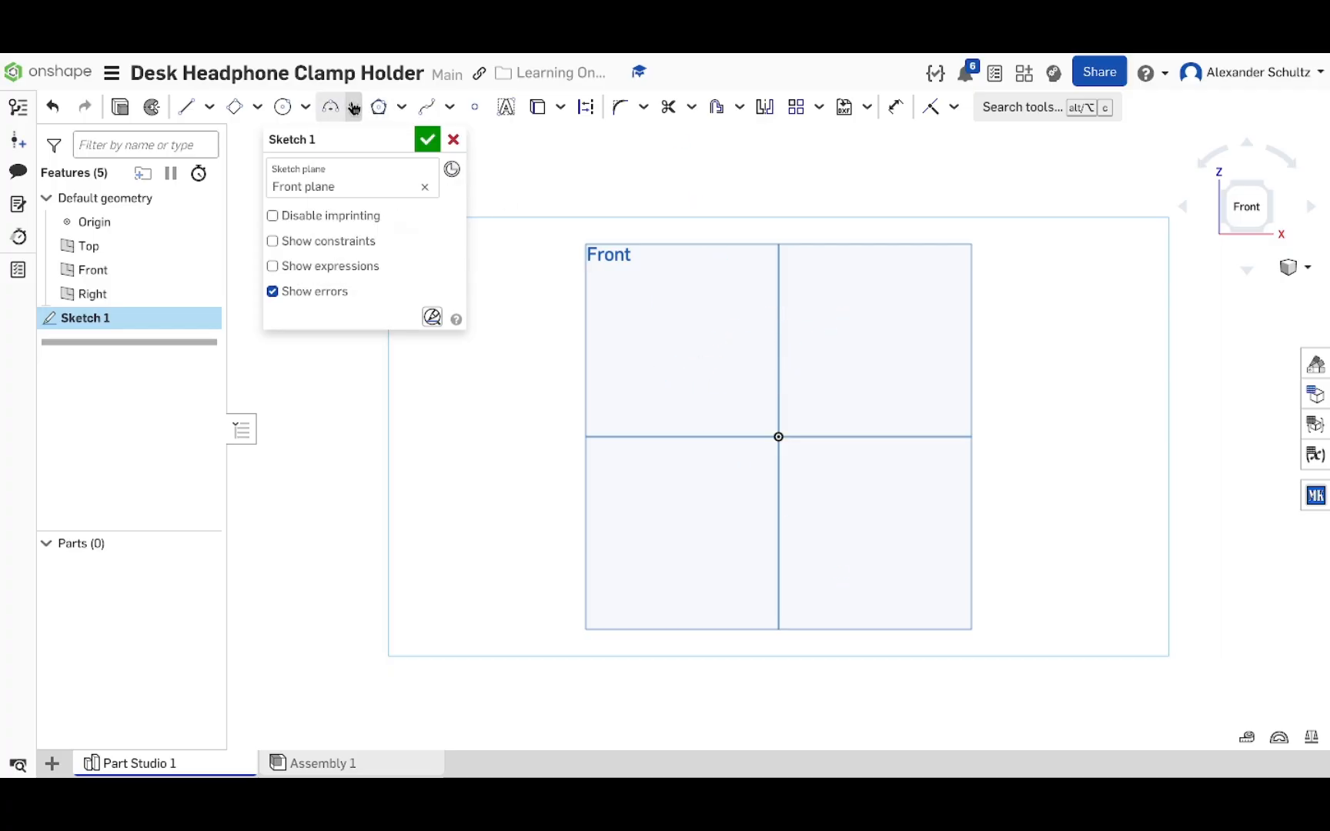
# Step: Try an inscribed polygon around a construction circle about 54 mm in diameter and cancel it
pyautogui.click(401, 110)
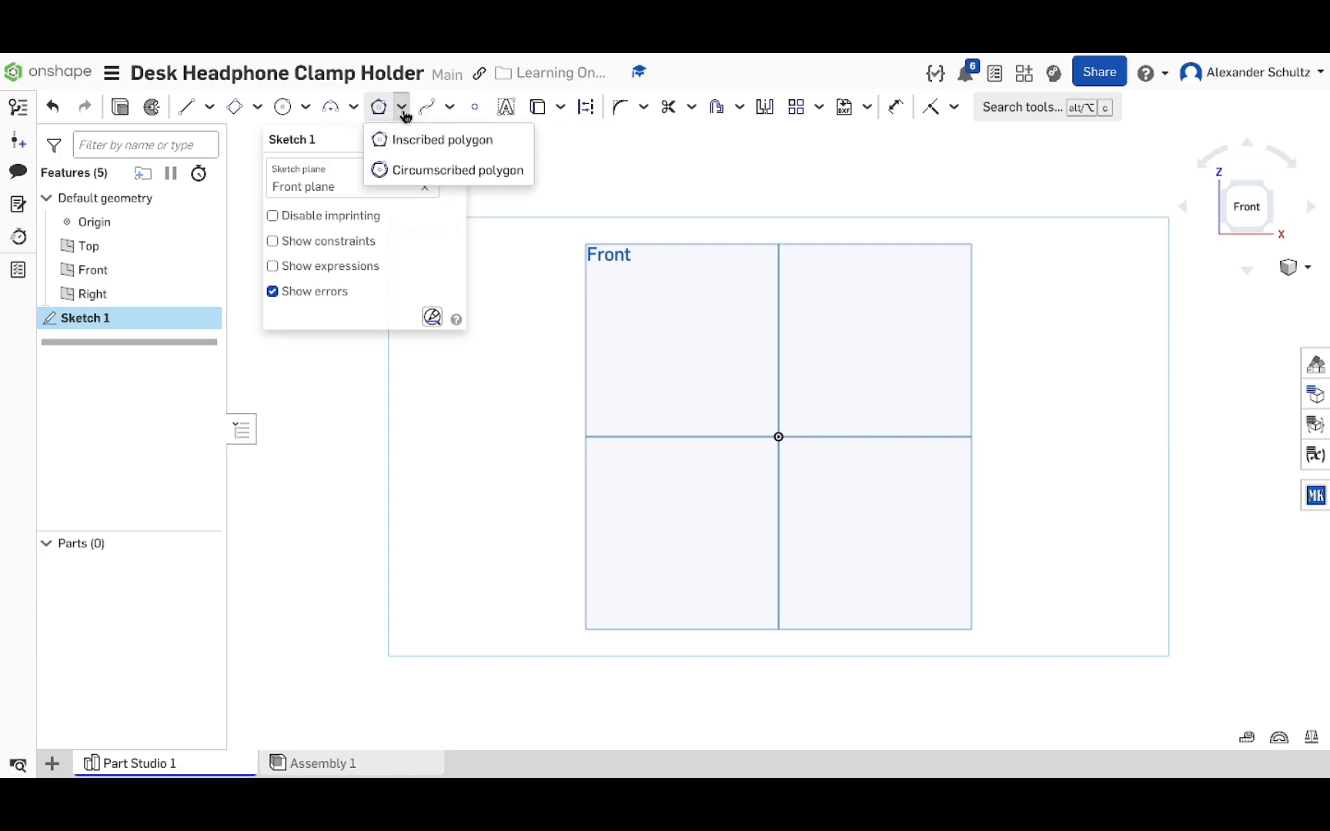
pyautogui.click(403, 114)
pyautogui.click(402, 113)
pyautogui.click(420, 140)
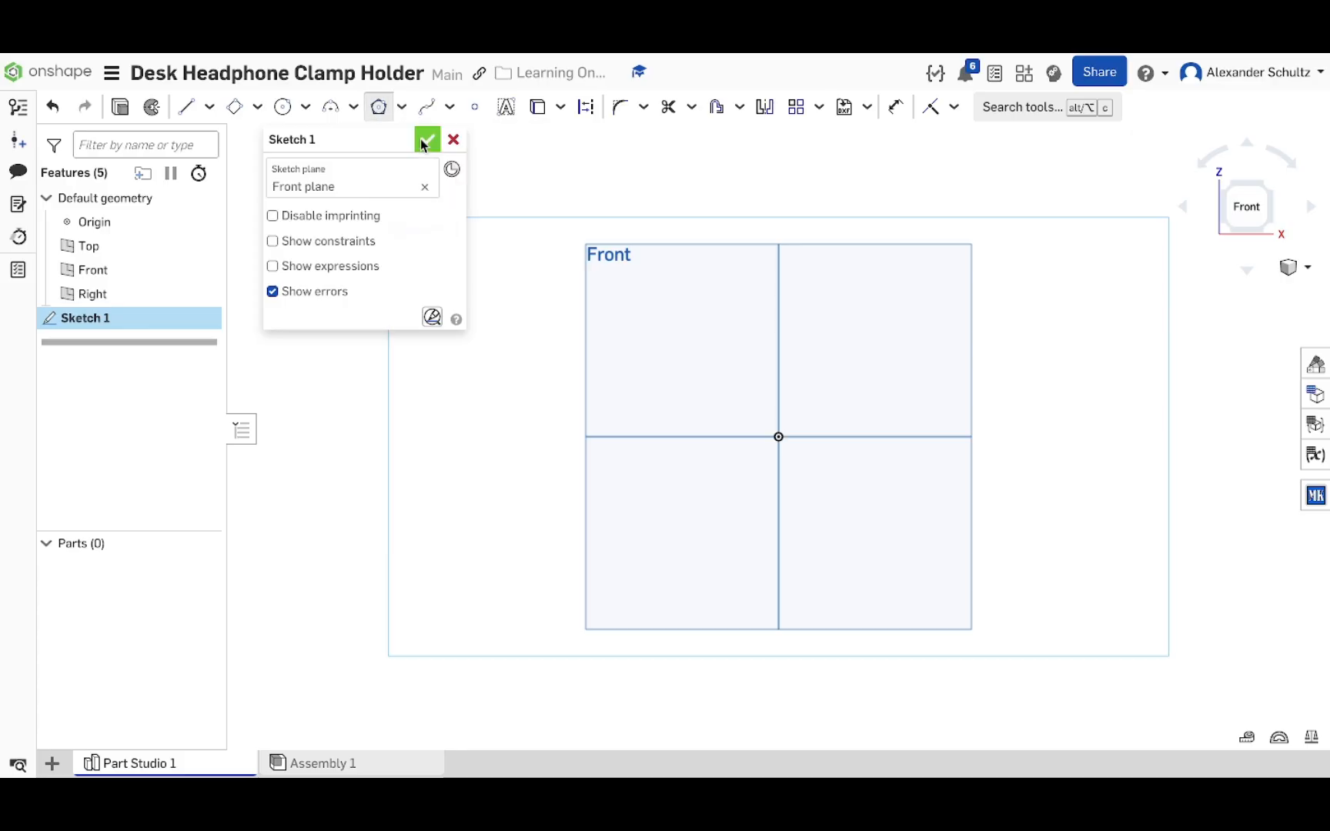
pyautogui.click(670, 316)
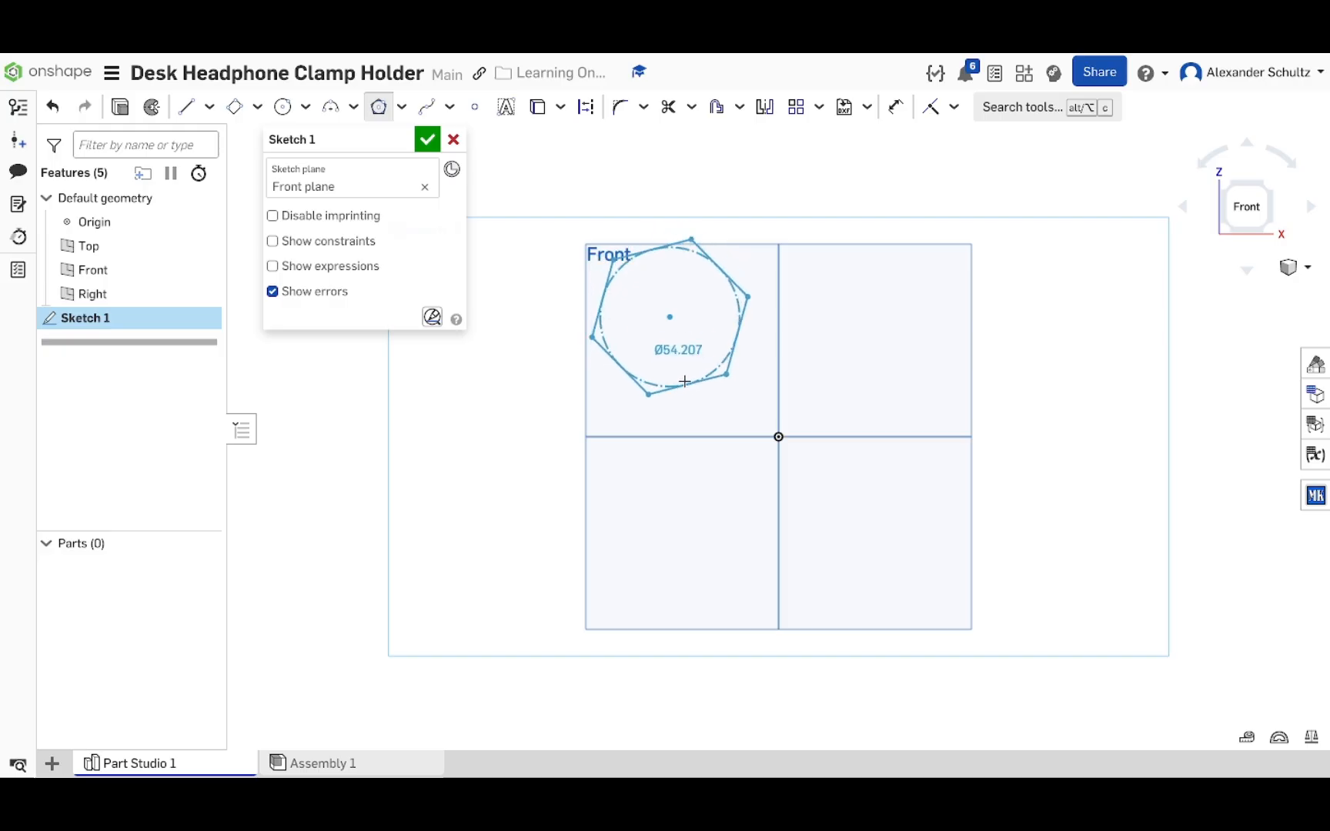
pyautogui.press('Escape')
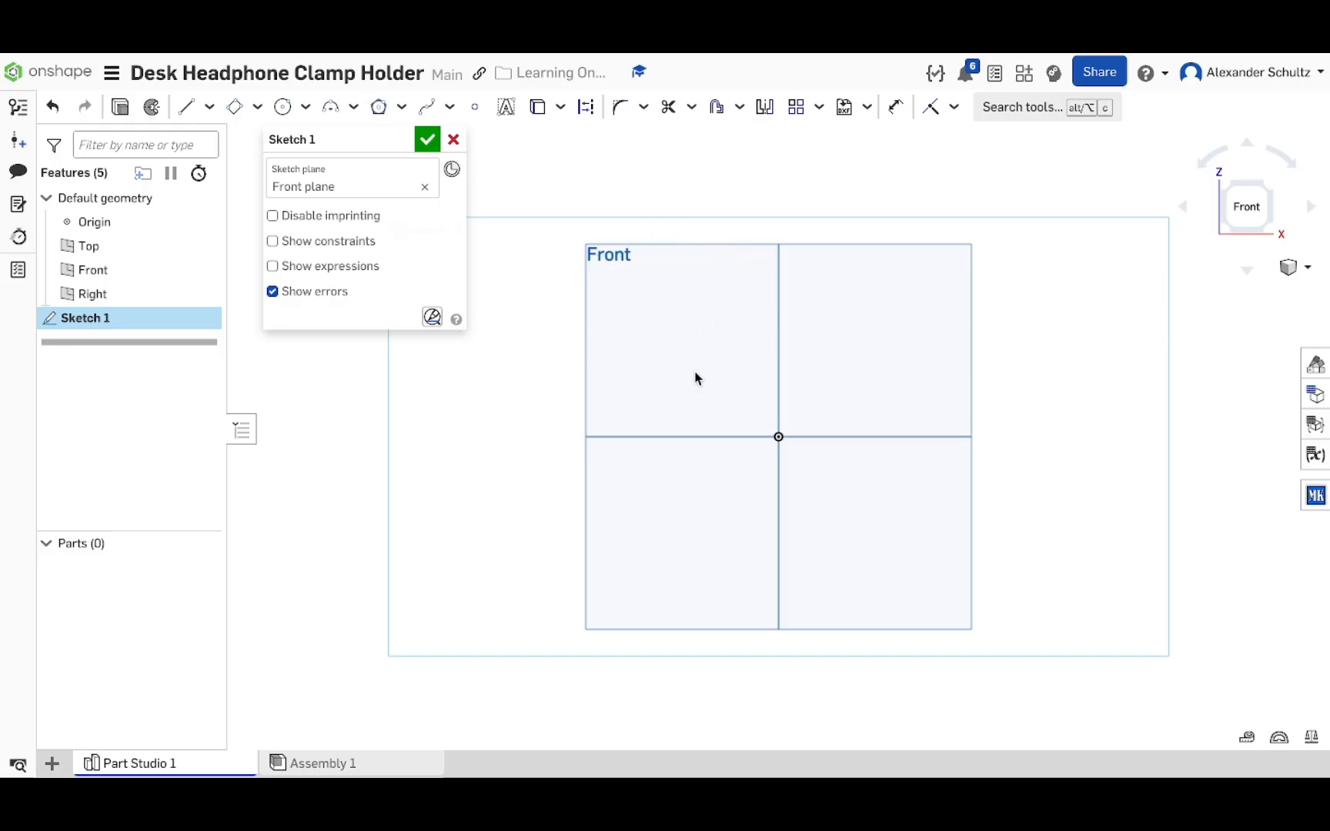
# Step: Try a curved spline through freely placed points above the origin and undo it
pyautogui.click(429, 111)
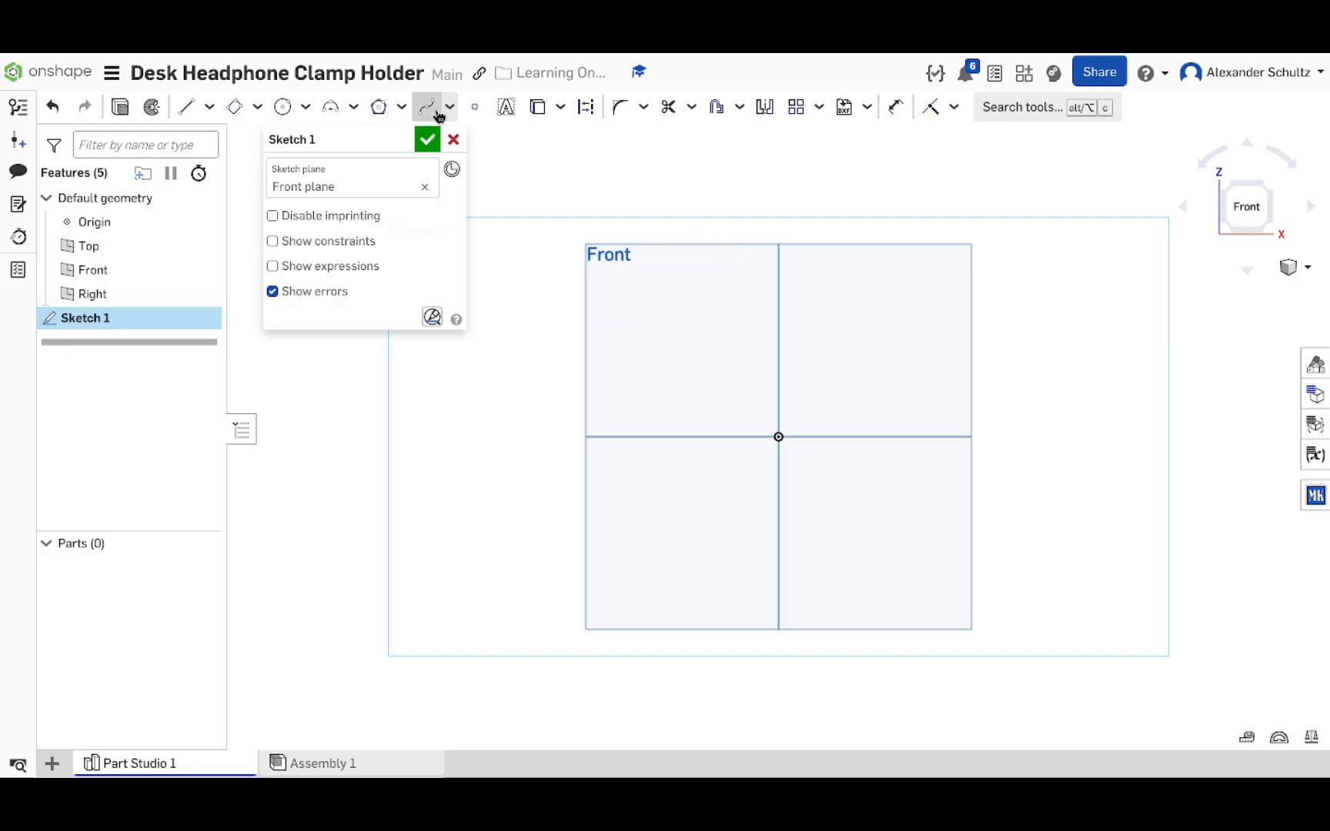
pyautogui.click(662, 341)
pyautogui.click(820, 321)
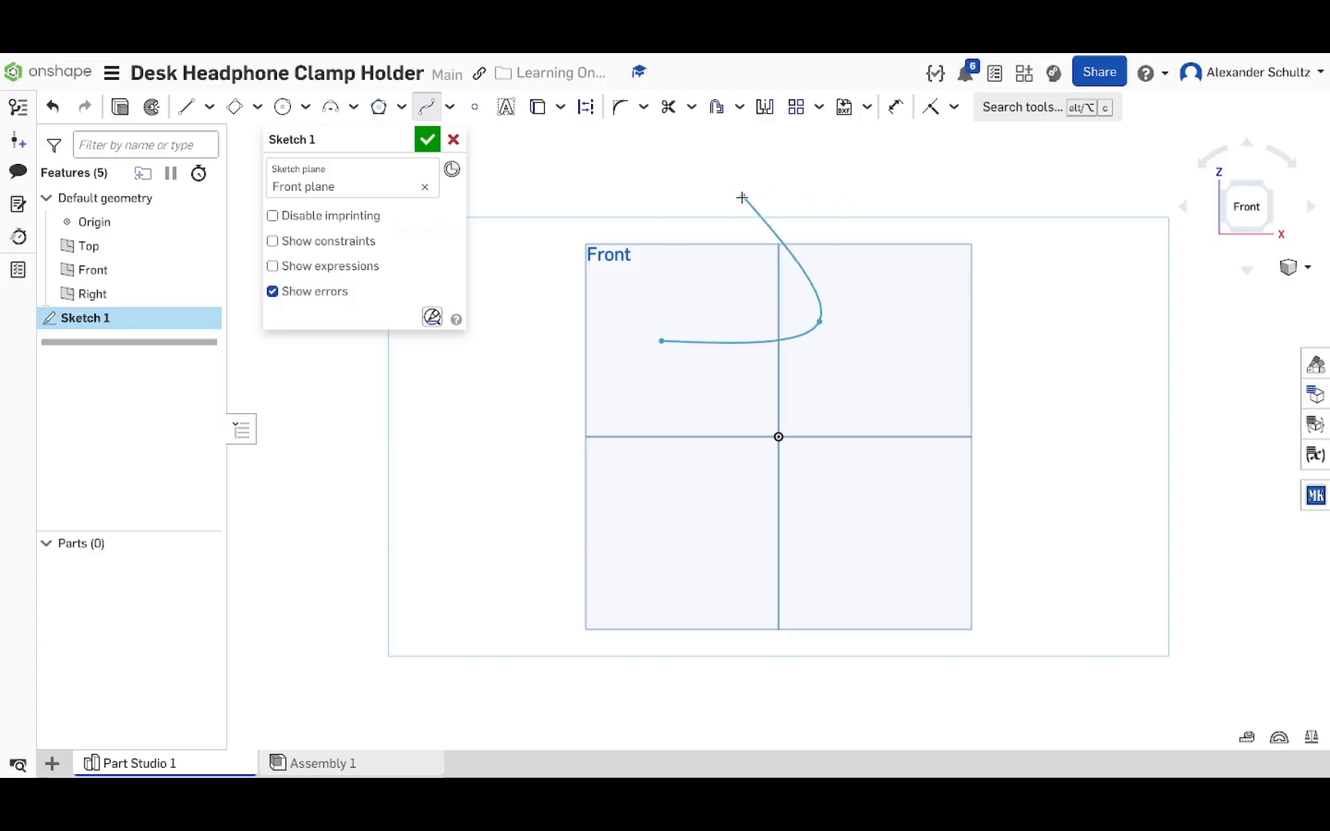
pyautogui.press('Escape')
pyautogui.hotkey('ctrl', 'z')
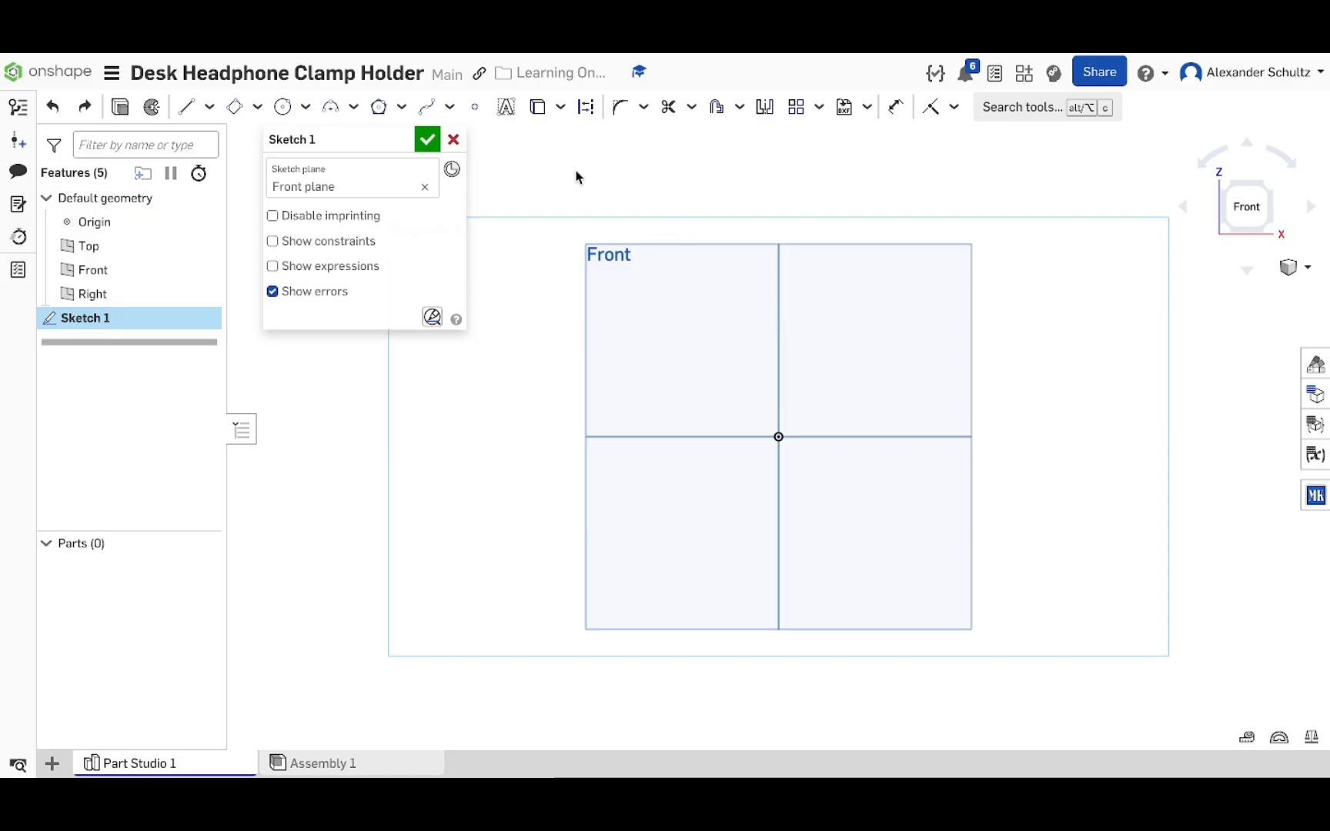
# Step: Place a trial sketch point above the origin and undo it
pyautogui.click(475, 112)
pyautogui.click(688, 300)
pyautogui.press('Escape')
pyautogui.hotkey('ctrl', 'z')
# Step: Sketch a trial horizontal line just above the origin, shorten it by moving its inner endpoint, and delete it
pyautogui.click(189, 116)
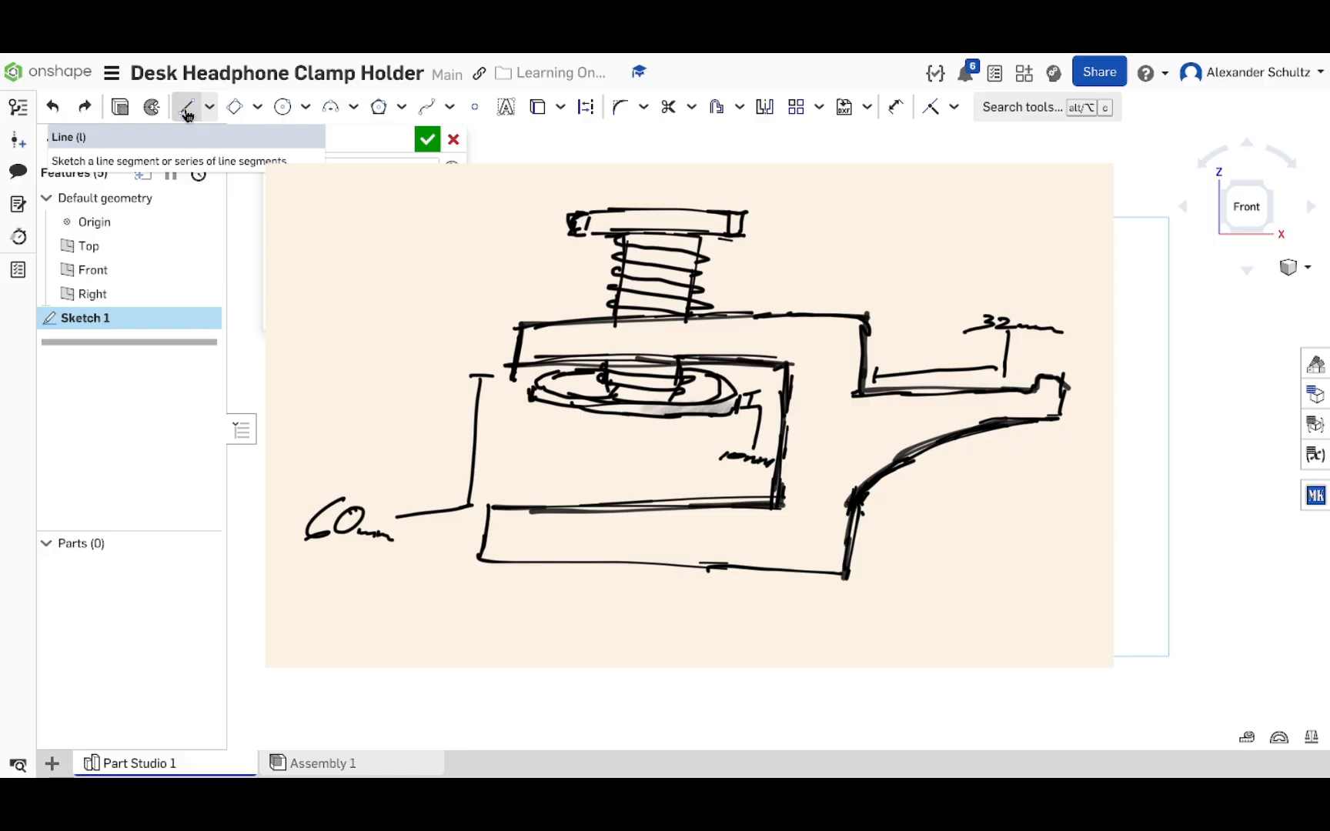
pyautogui.press('l')
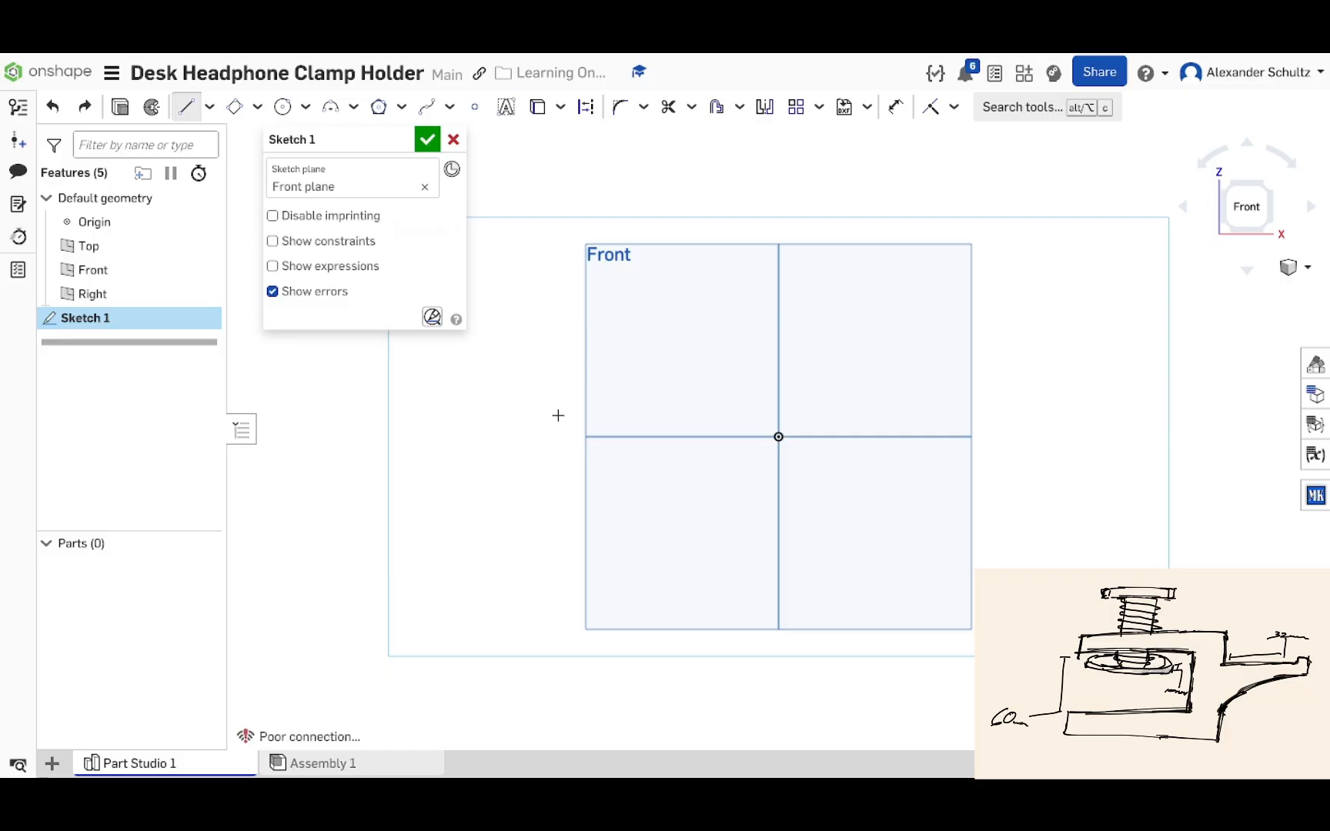
pyautogui.click(780, 437)
pyautogui.click(786, 385)
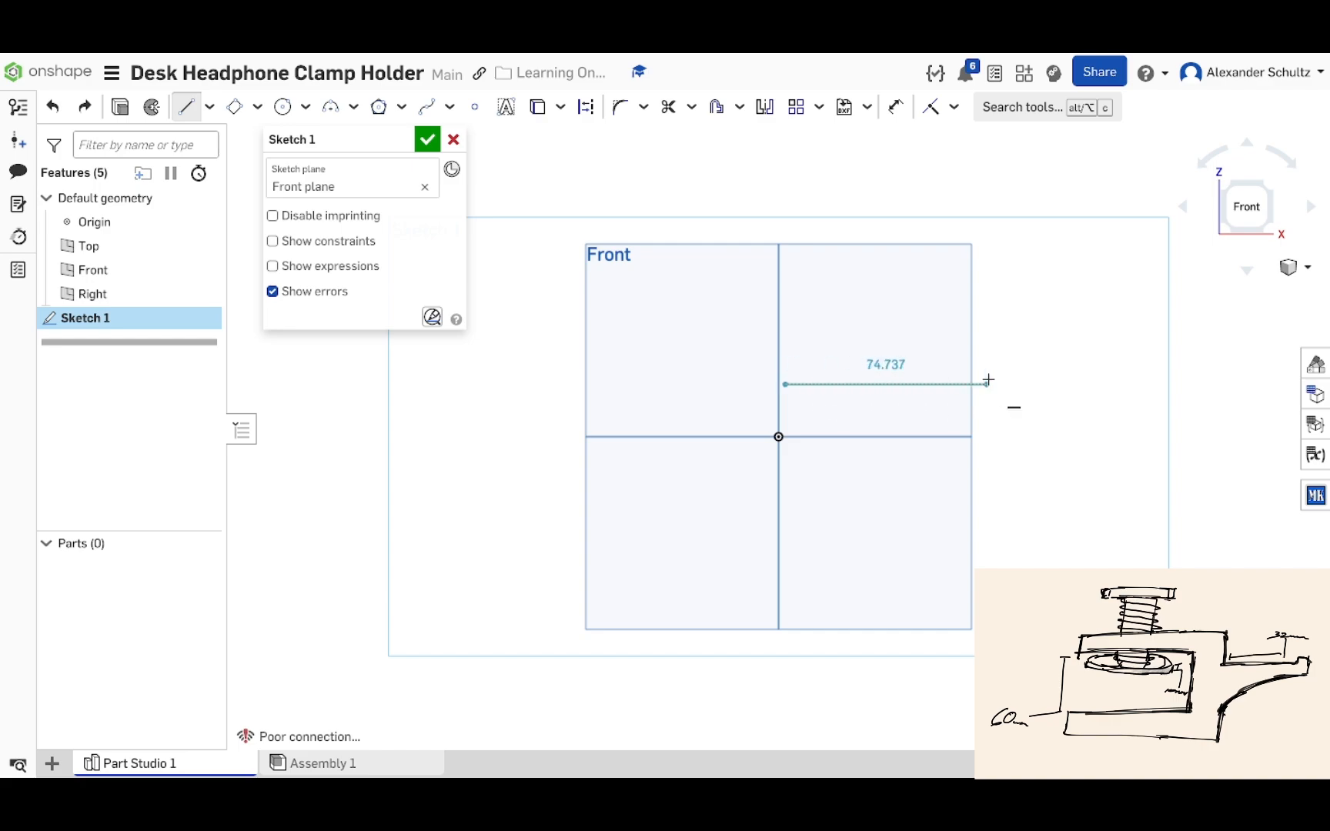
pyautogui.click(1000, 383)
pyautogui.press('Escape')
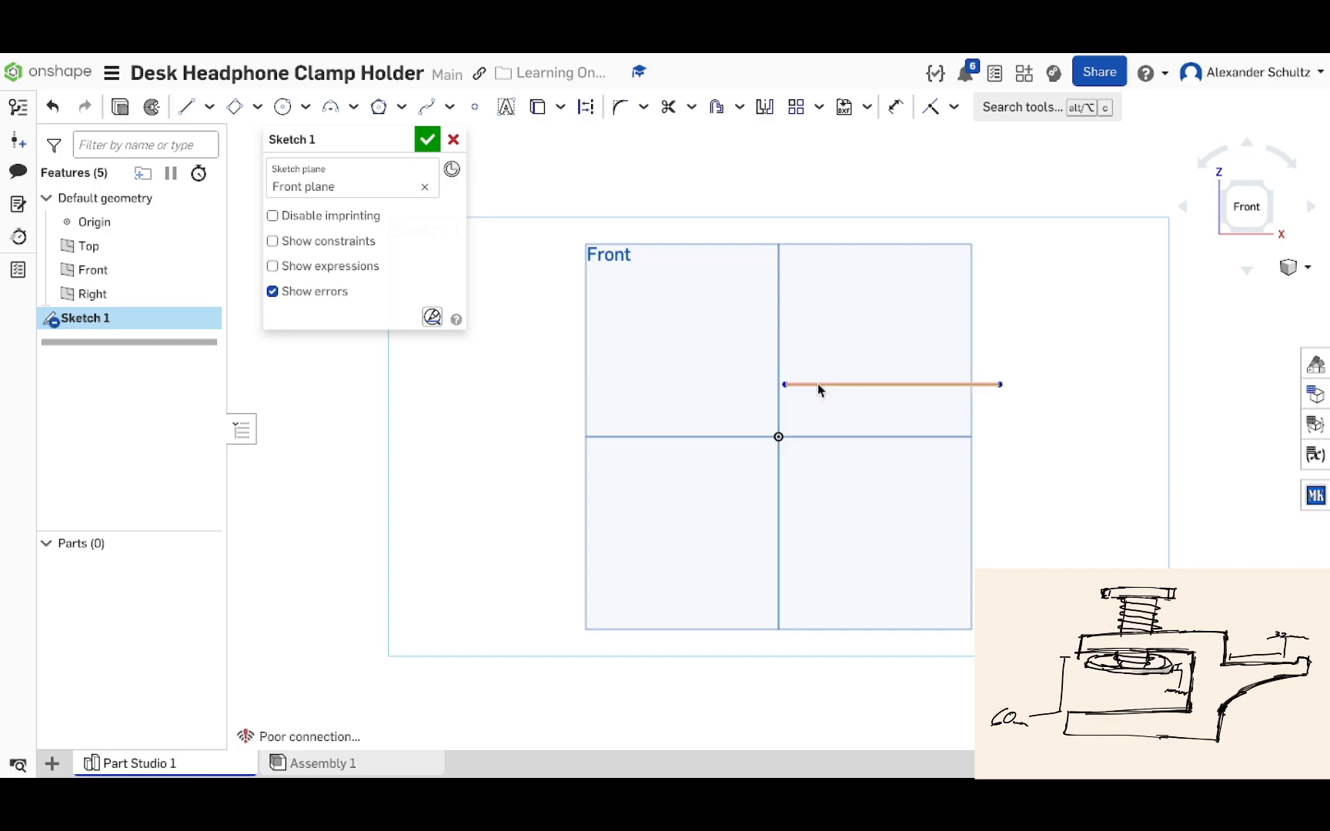
pyautogui.moveTo(784, 384); pyautogui.dragTo(830, 384)
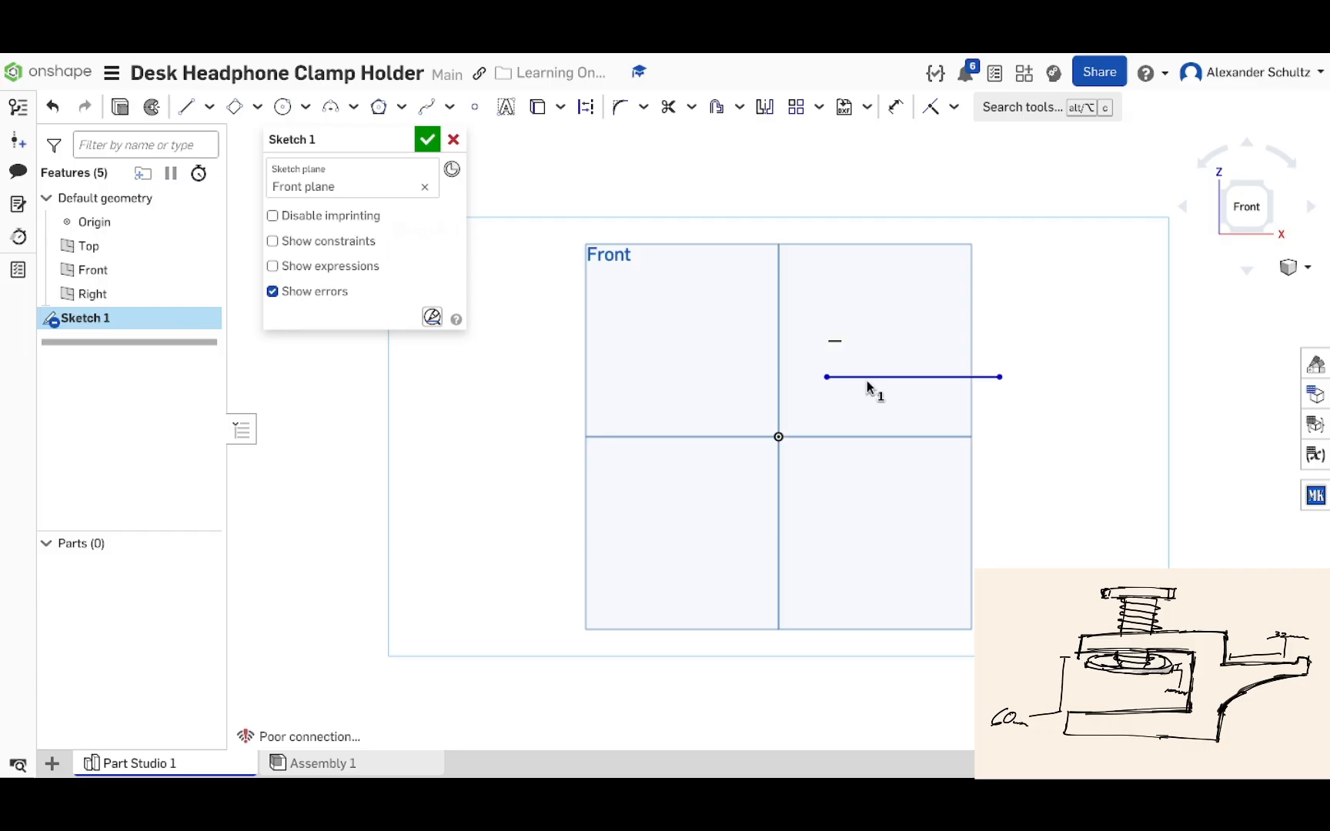
pyautogui.press('Delete')
# Step: Sketch the clamp's lower arm as connected lines from the origin: about 84.5 mm outward, 15.7 mm up, and back to the vertical axis
pyautogui.press('l')
pyautogui.click(779, 437)
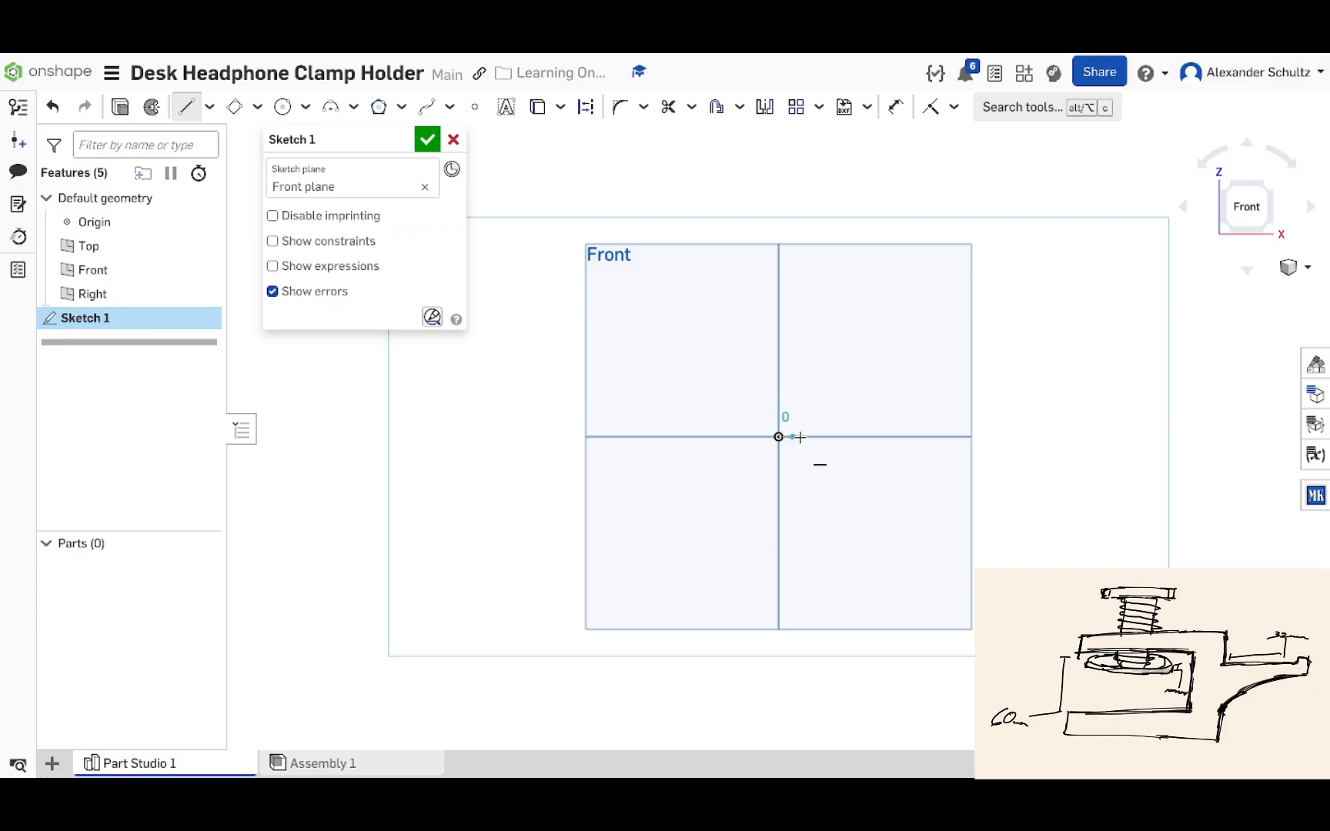
pyautogui.click(995, 437)
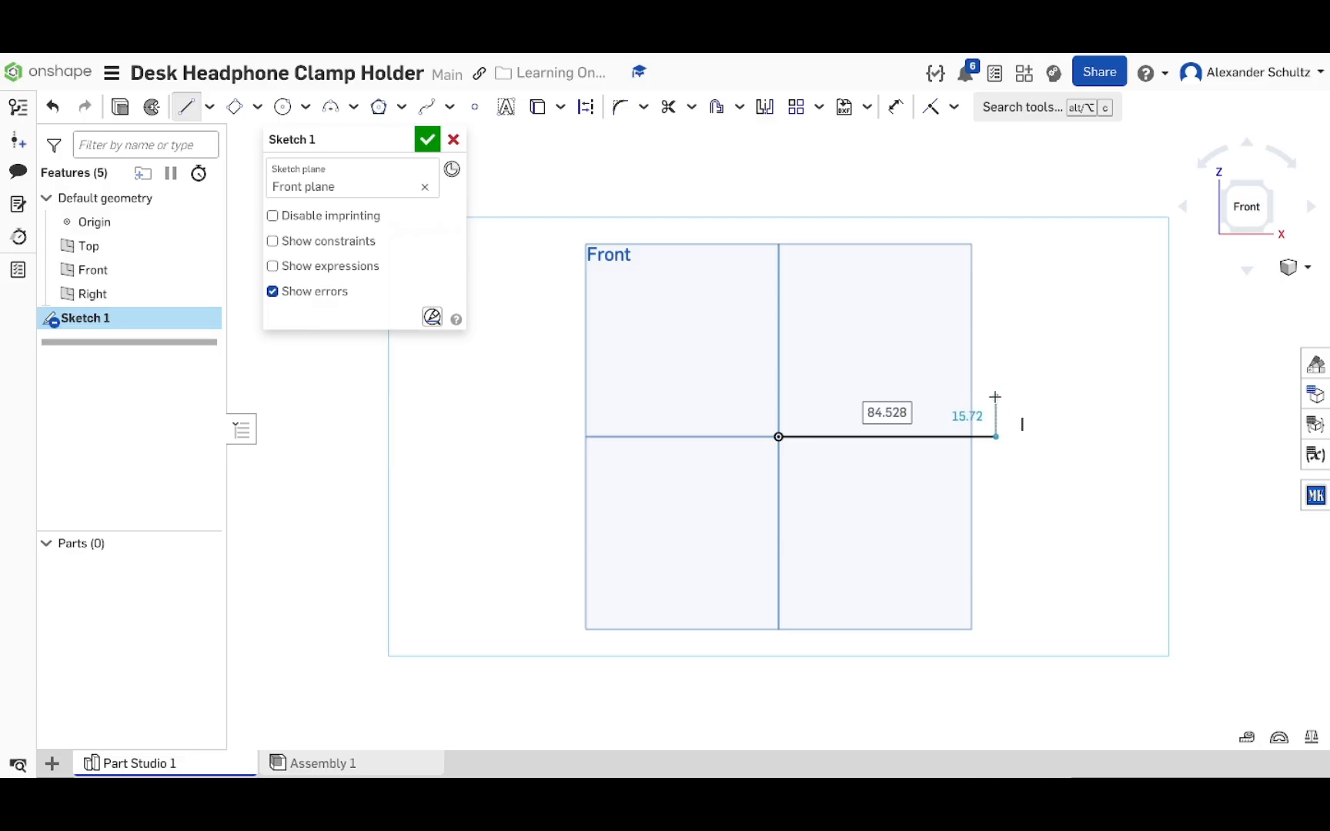
pyautogui.click(995, 397)
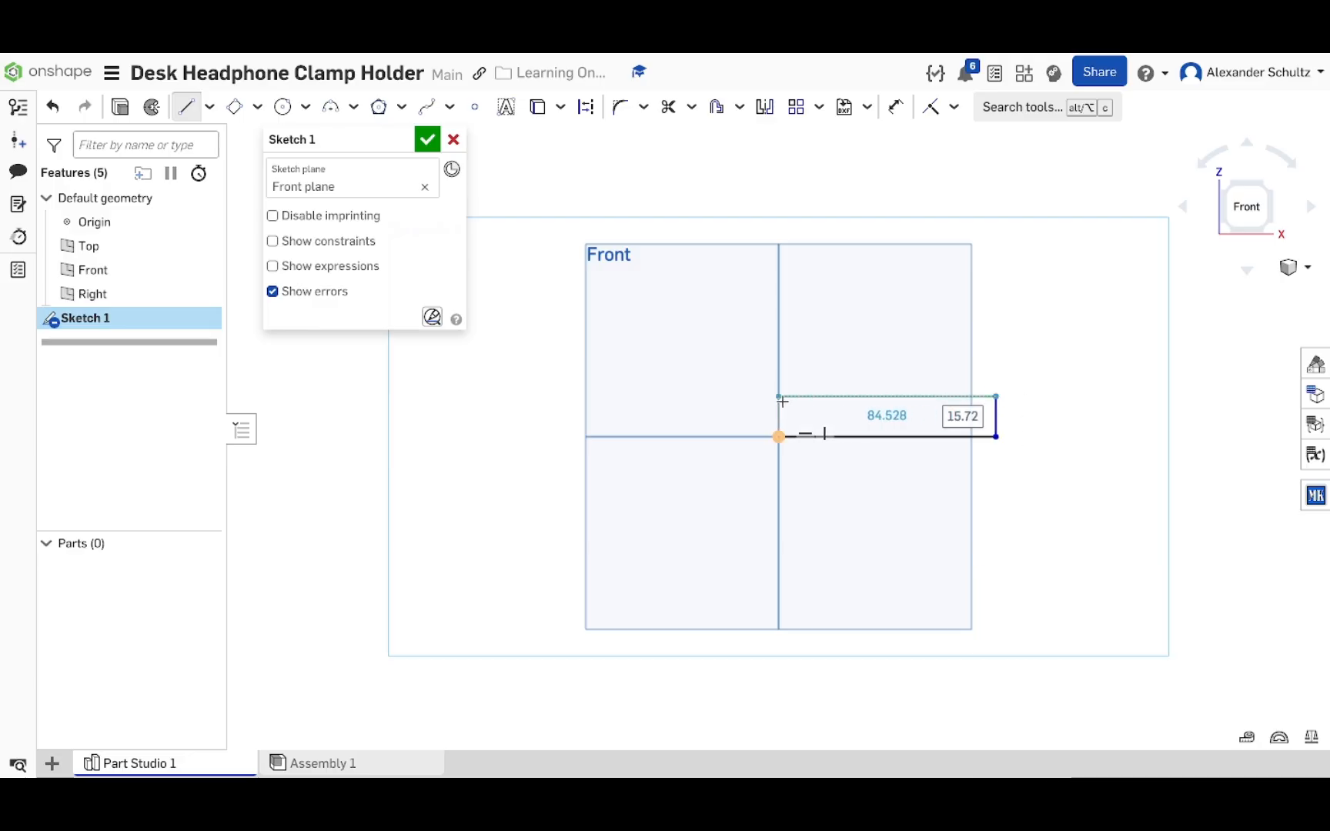
pyautogui.click(779, 398)
# Step: Extend the profile with connected lines: about 72.6 mm up the vertical axis, 84.5 mm outward, 21.9 mm up, and 103.5 mm back
pyautogui.click(779, 209)
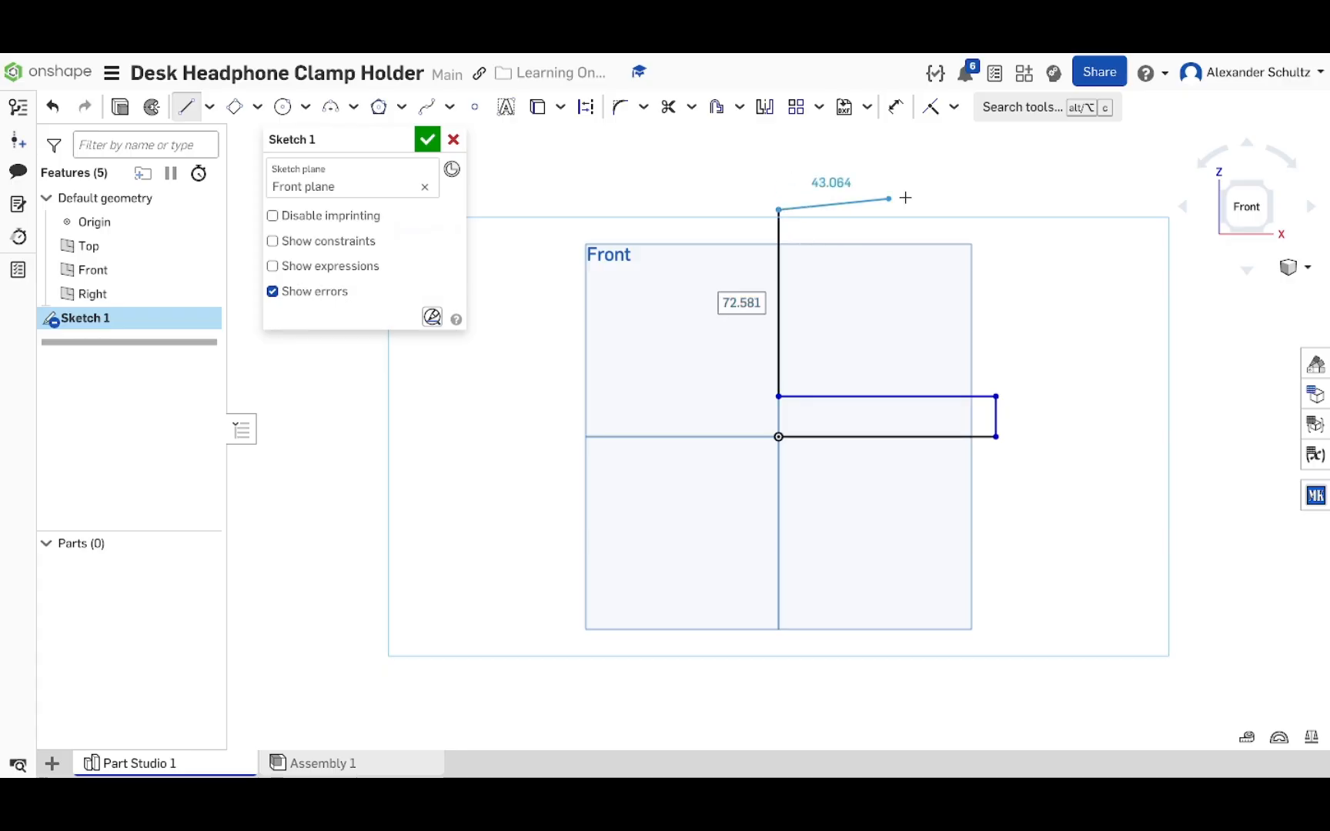
pyautogui.click(997, 210)
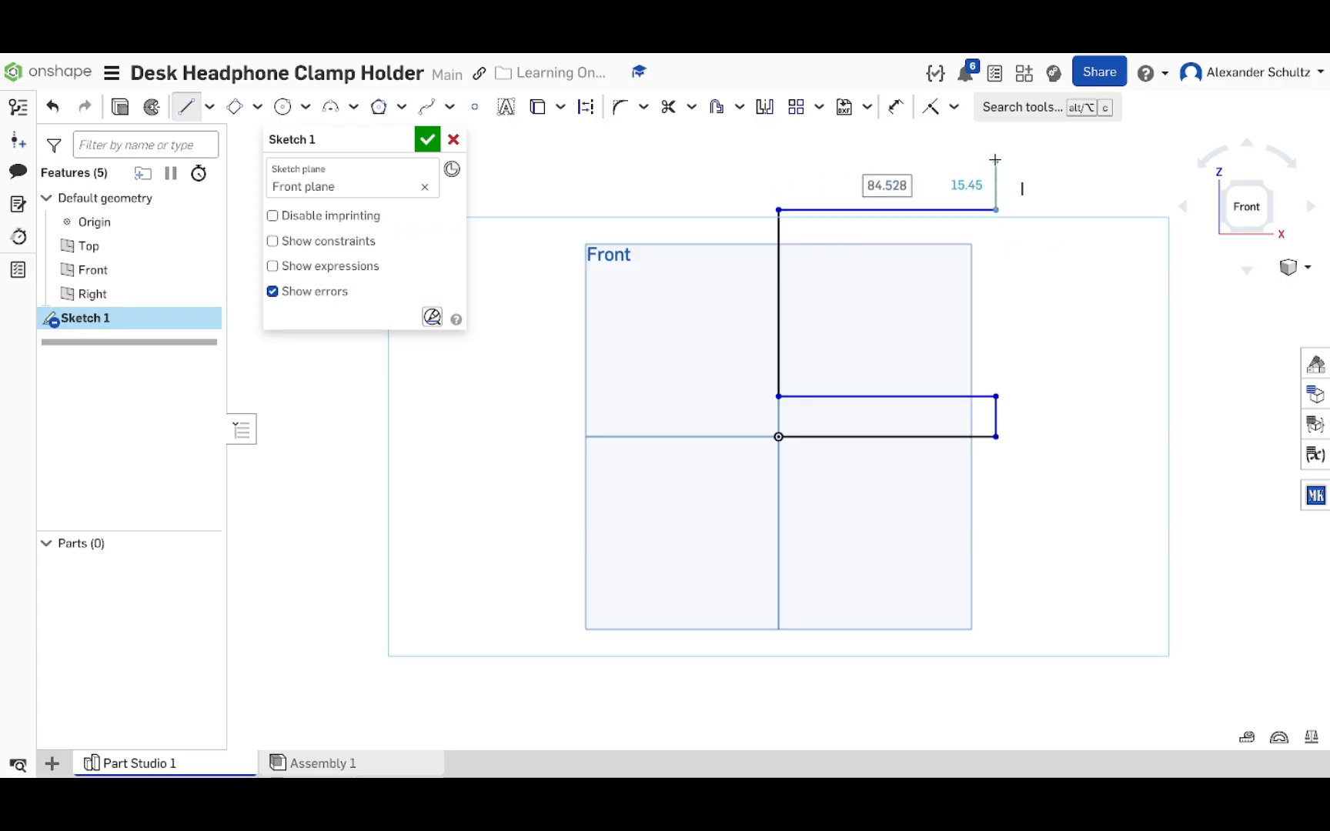
pyautogui.click(997, 154)
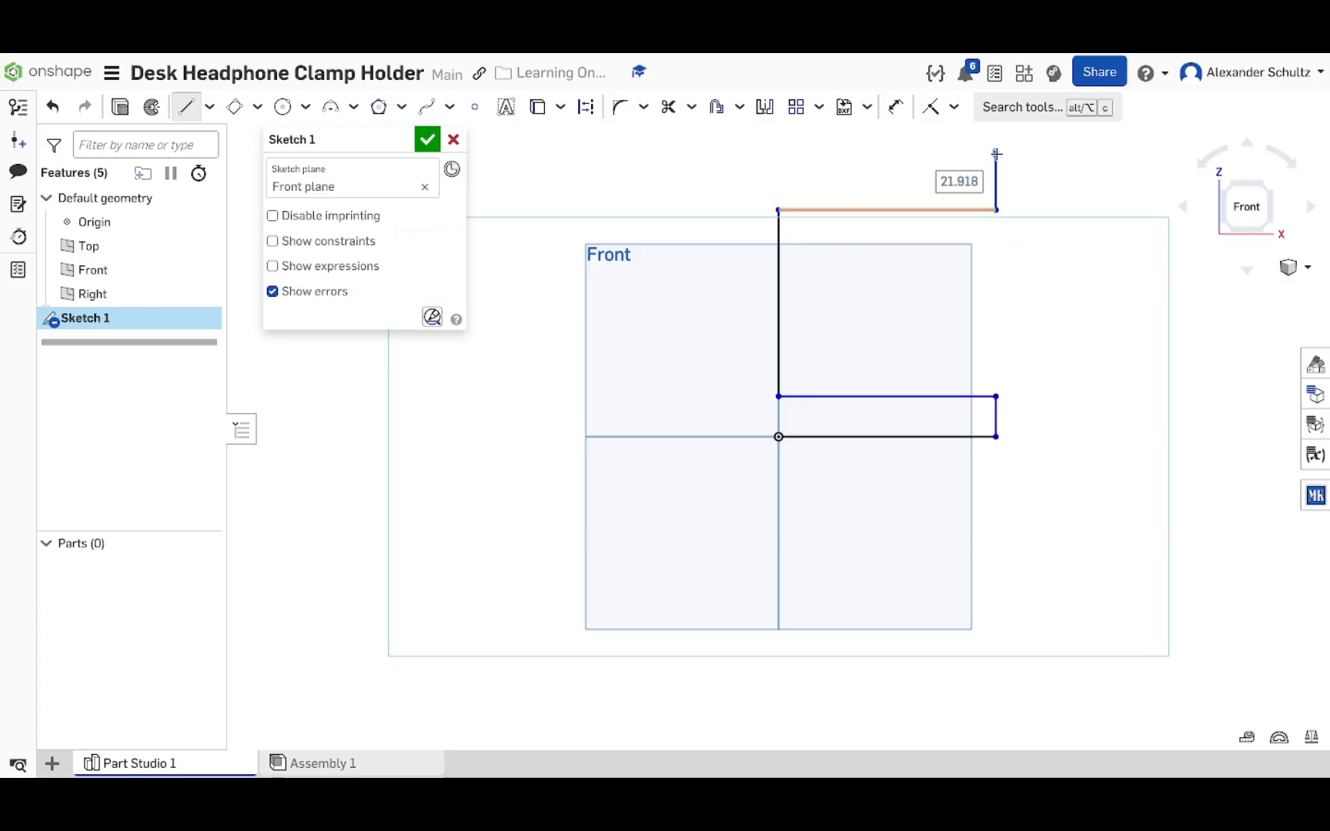
pyautogui.click(729, 153)
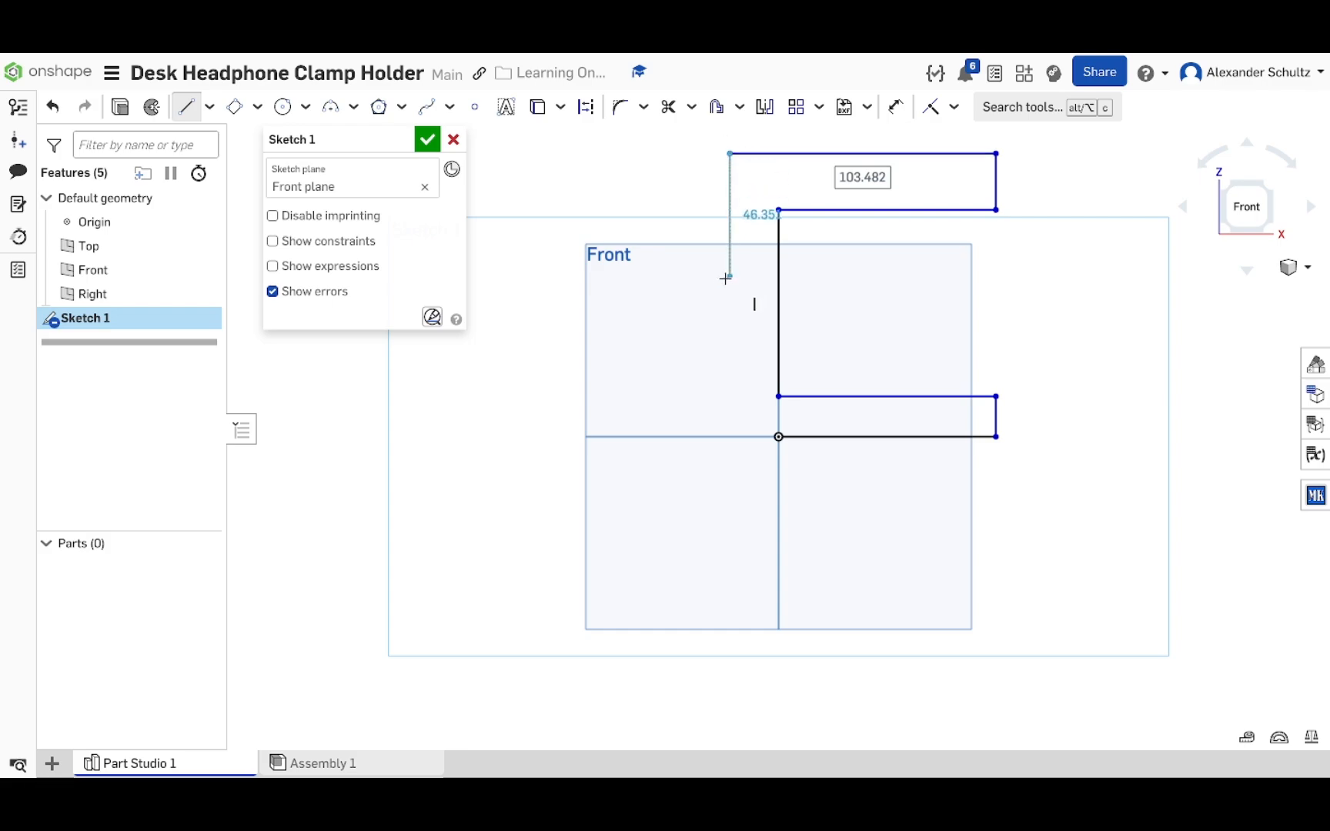
# Step: Sketch the hook side down about 65.4 mm, out 79 mm, up to a 20.1 mm wide lip, down 58.1 mm, and close at the origin
pyautogui.click(730, 322)
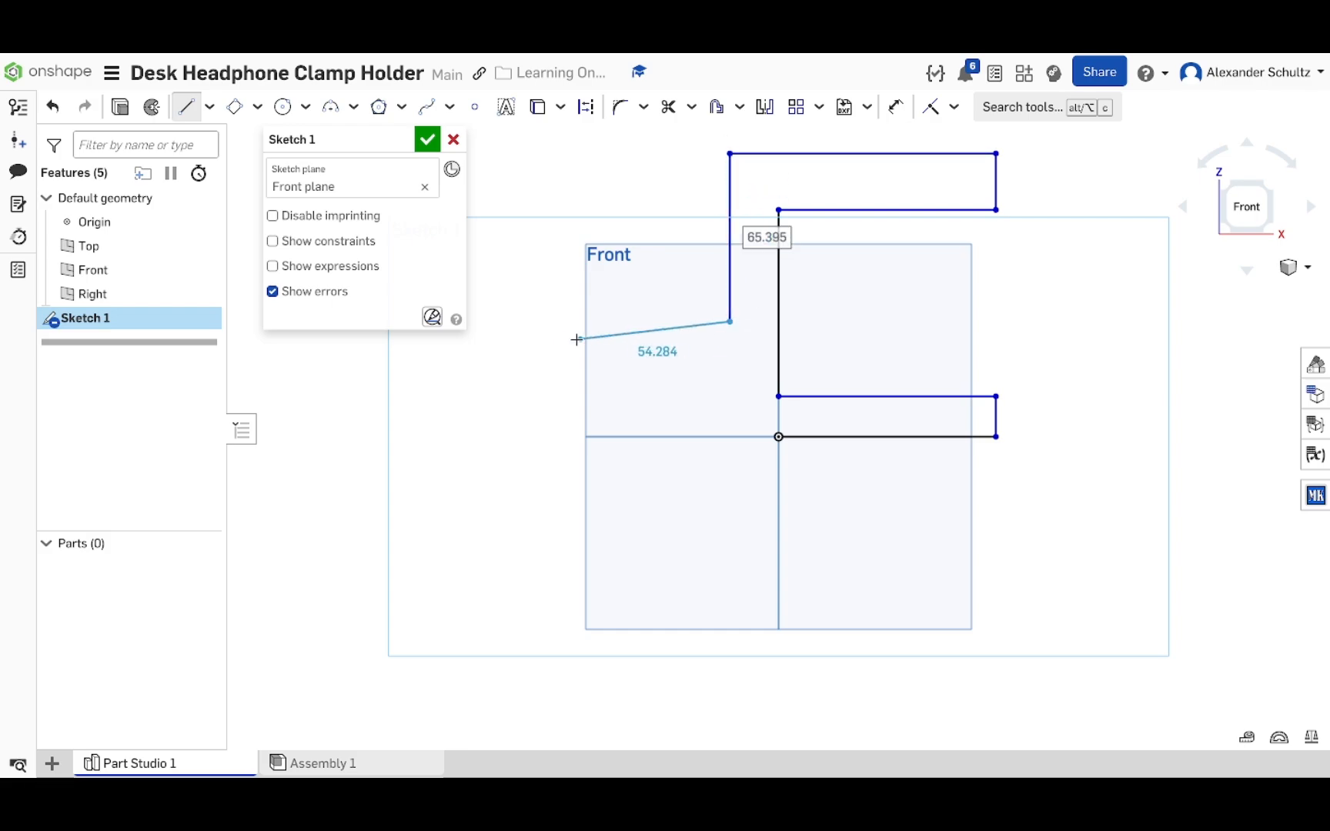
pyautogui.click(527, 322)
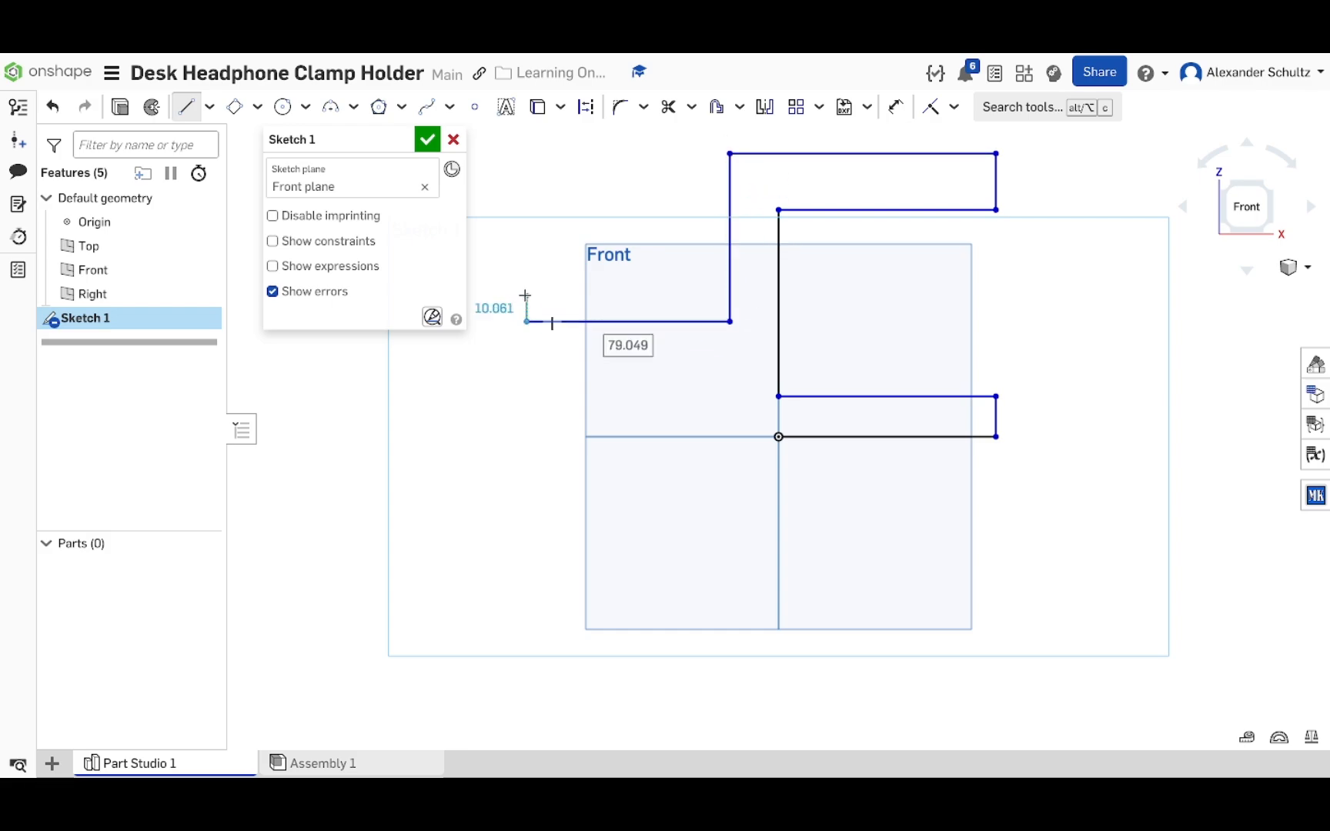
pyautogui.click(475, 289)
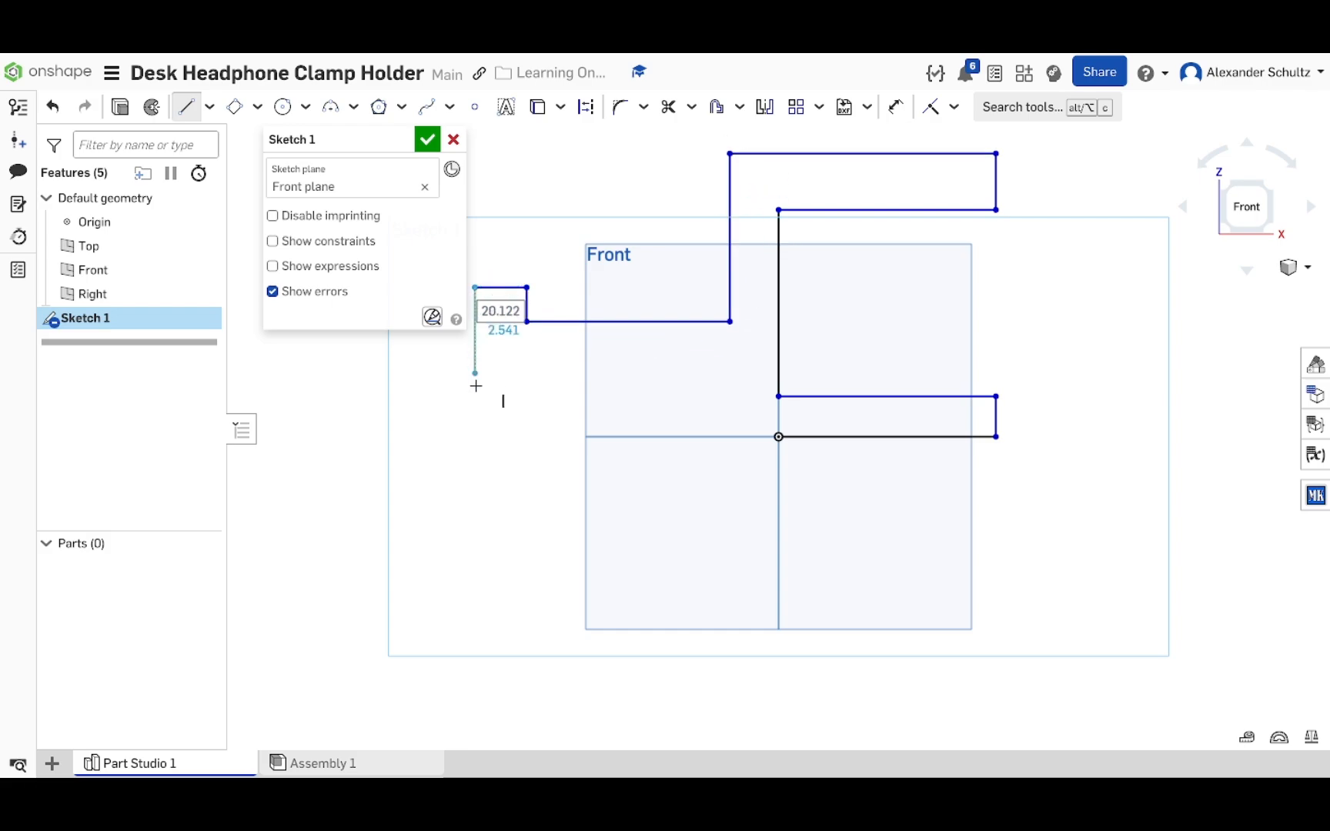
pyautogui.click(475, 437)
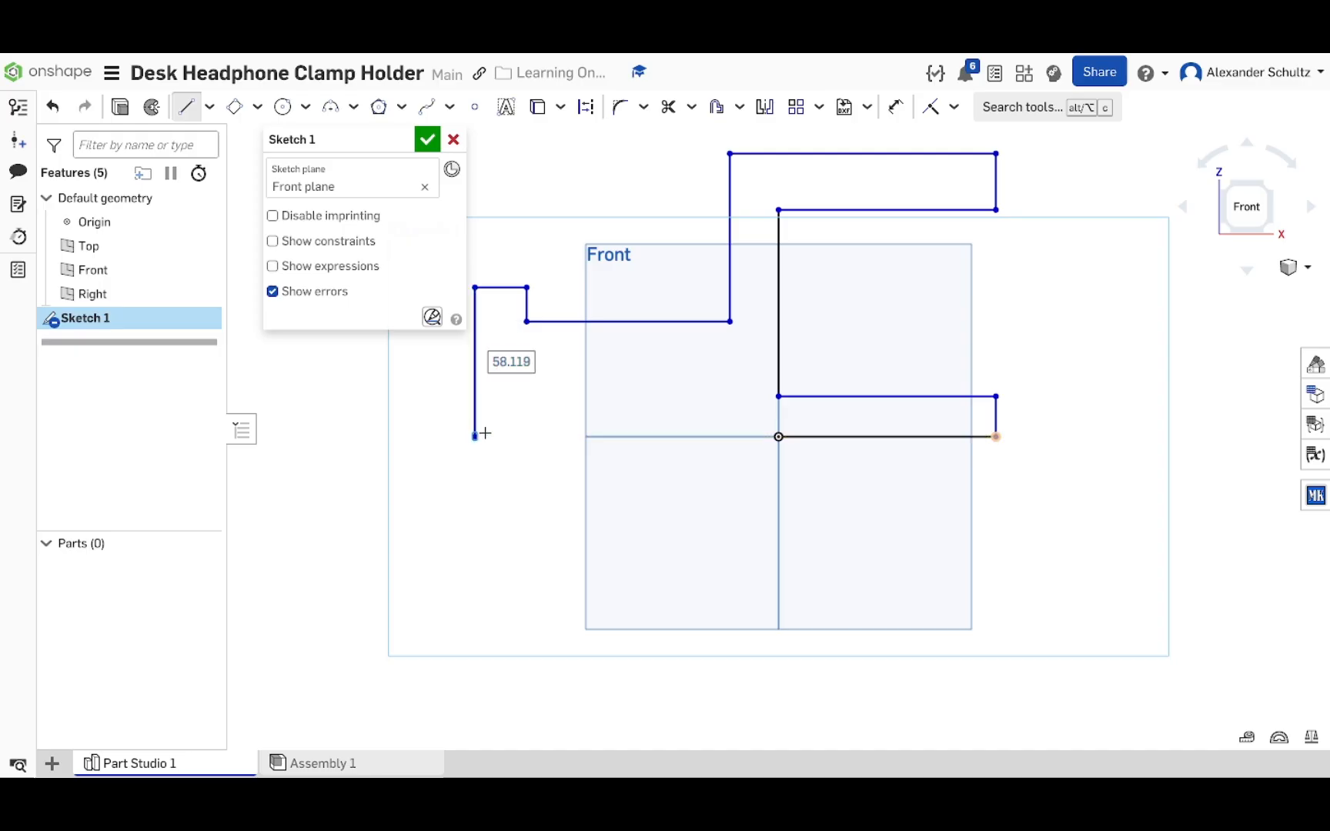
pyautogui.click(778, 436)
pyautogui.press('Escape')
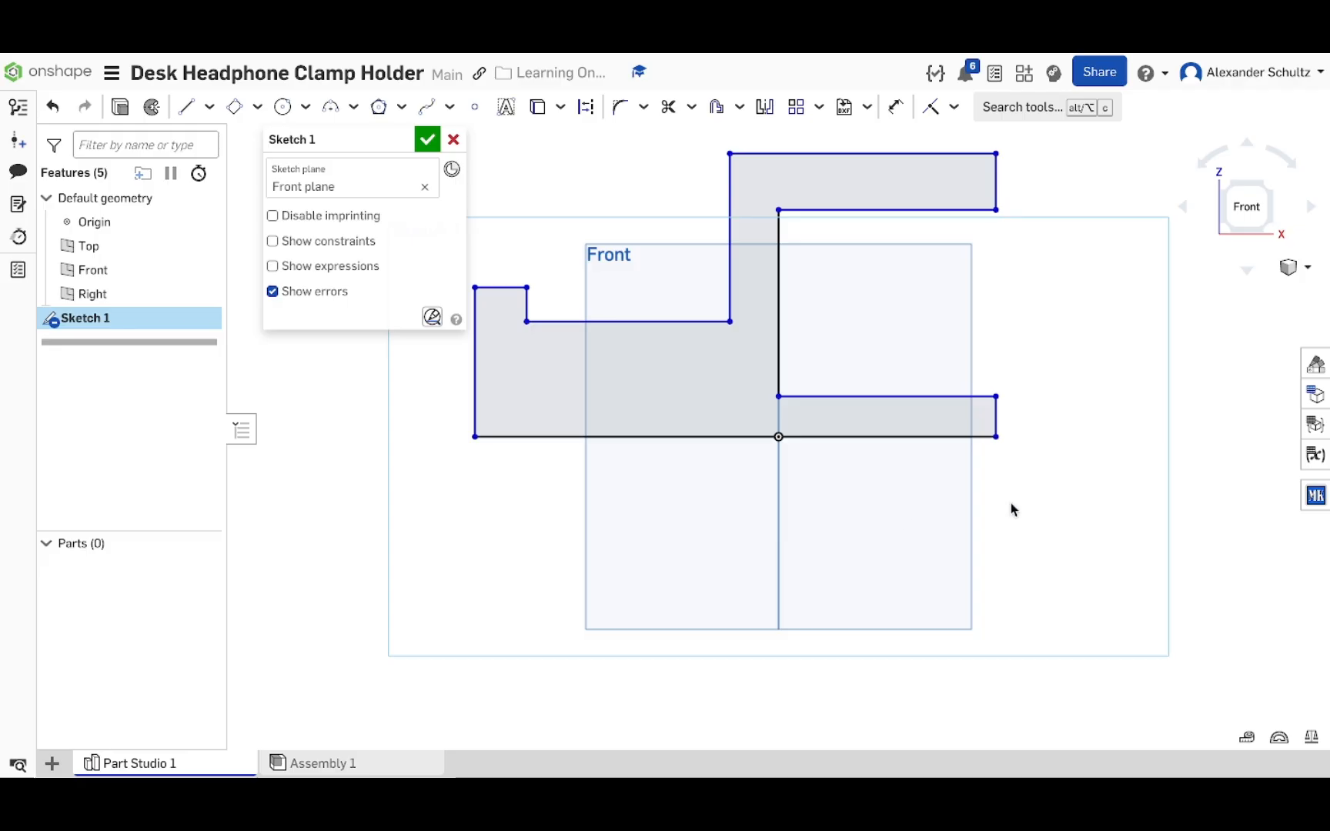
pyautogui.scroll(-2, 1012, 503)
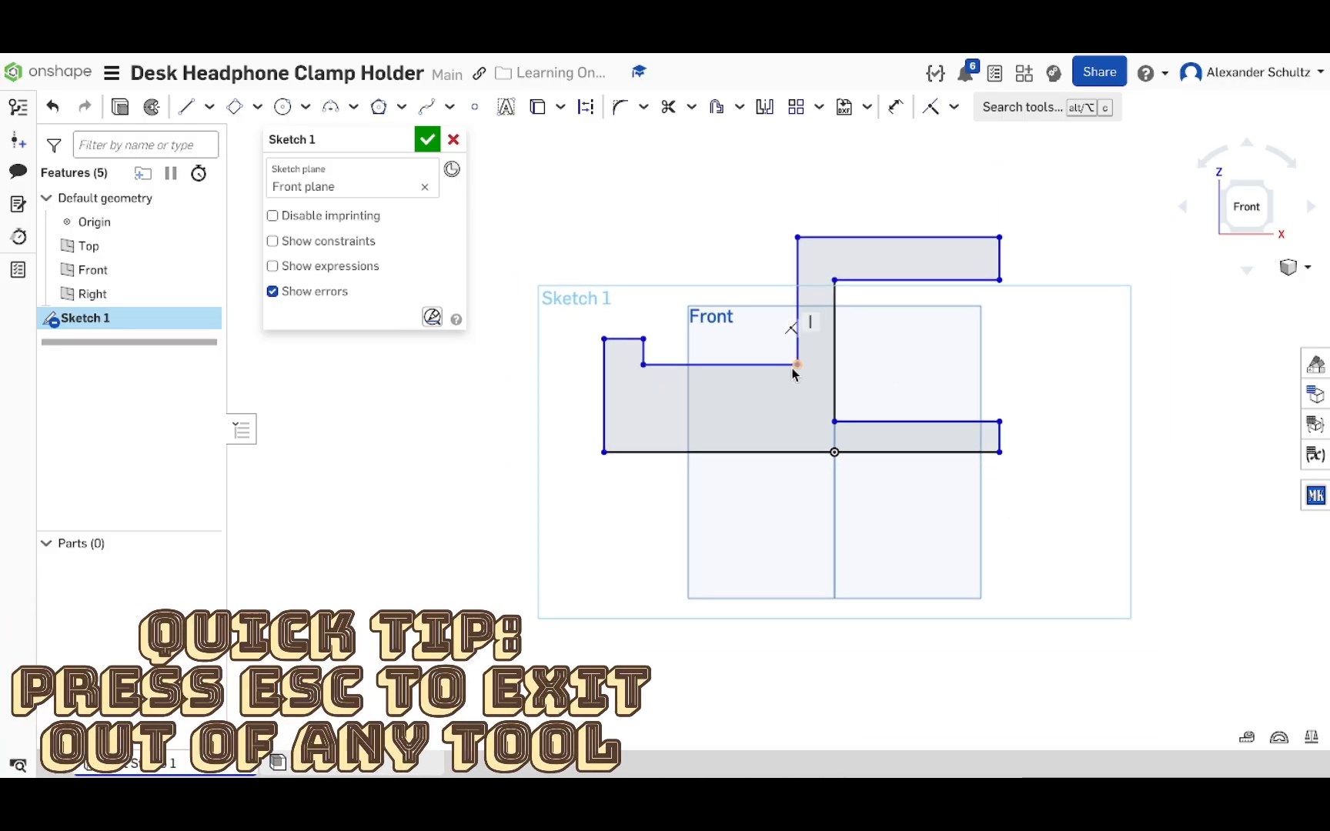
pyautogui.scroll(3, 793, 374)
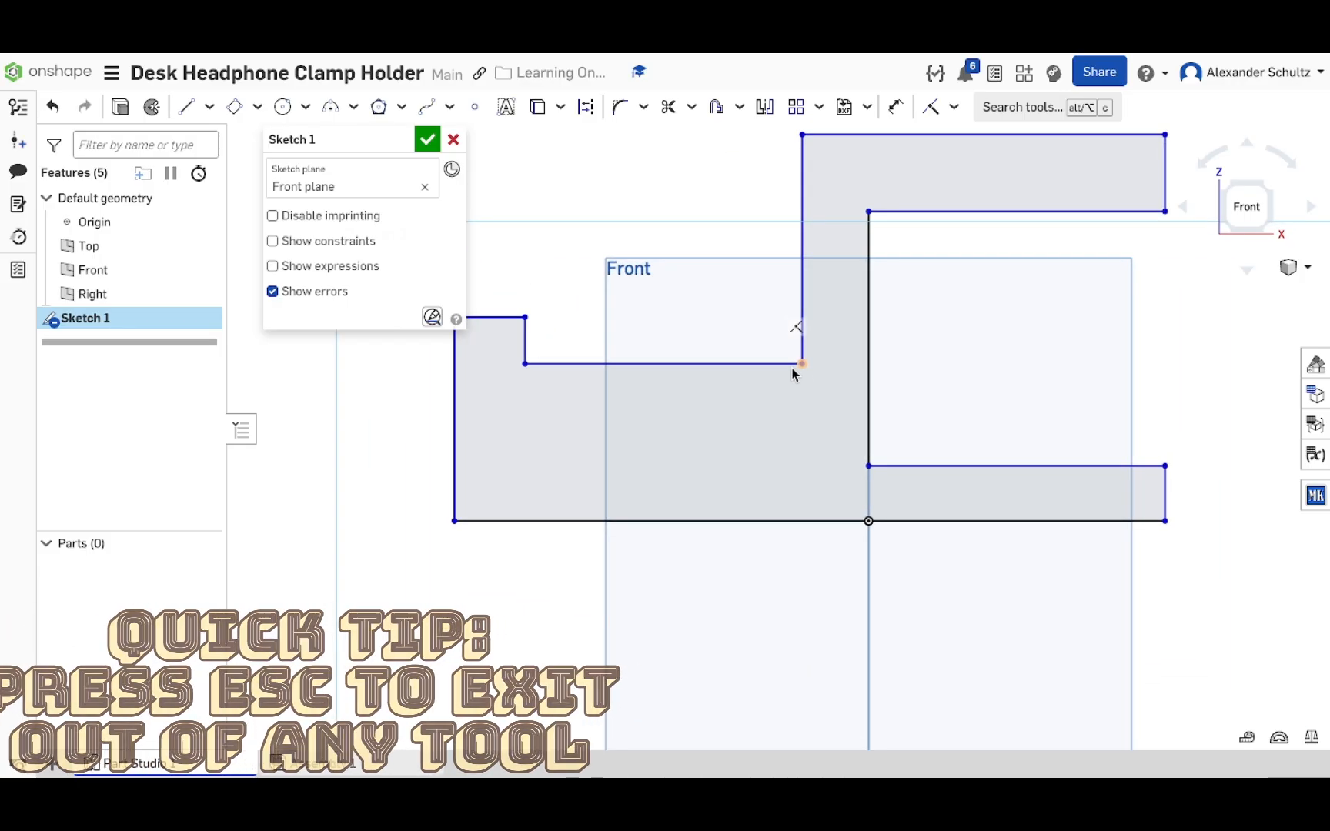
pyautogui.press('l')
pyautogui.scroll(-3, 726, 418)
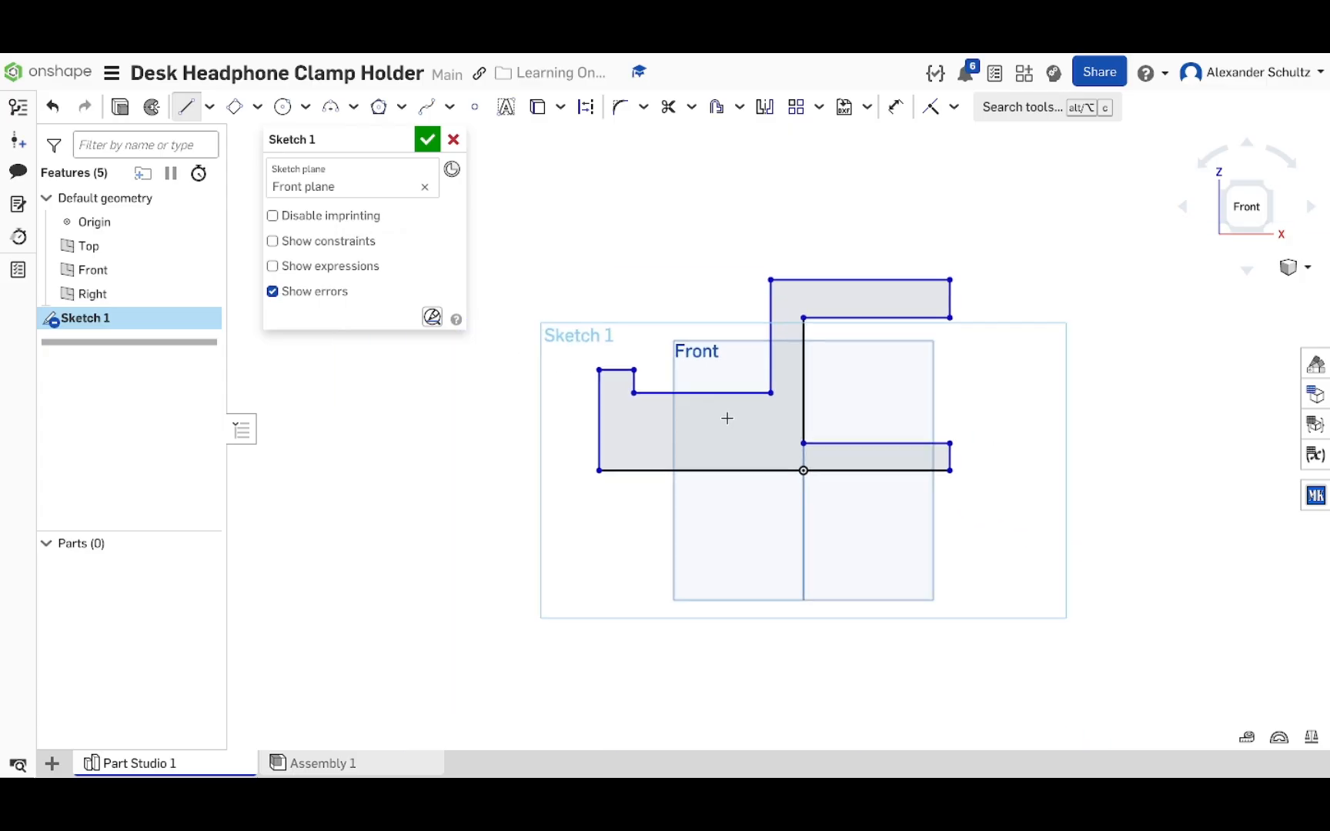
pyautogui.click(600, 531)
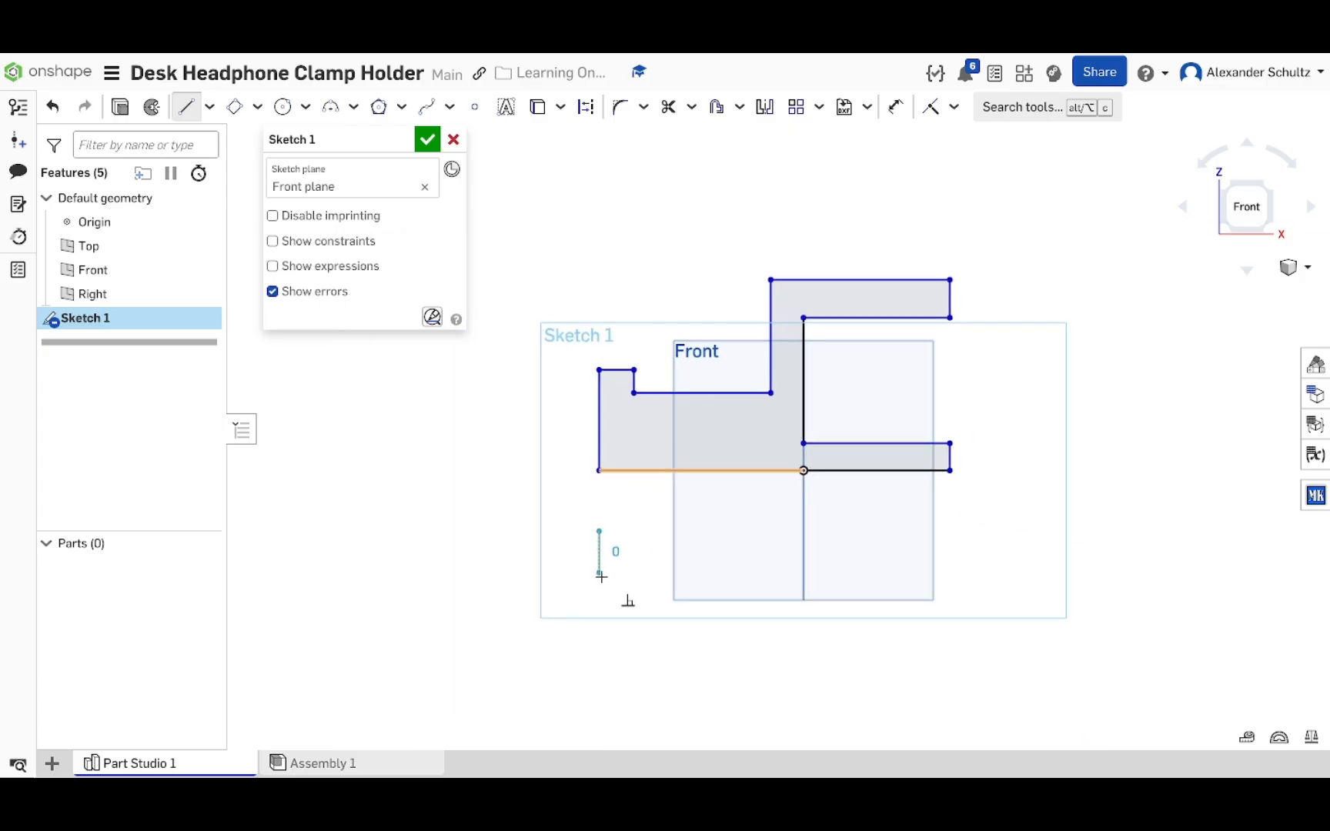
pyautogui.press('Escape')
pyautogui.press('l')
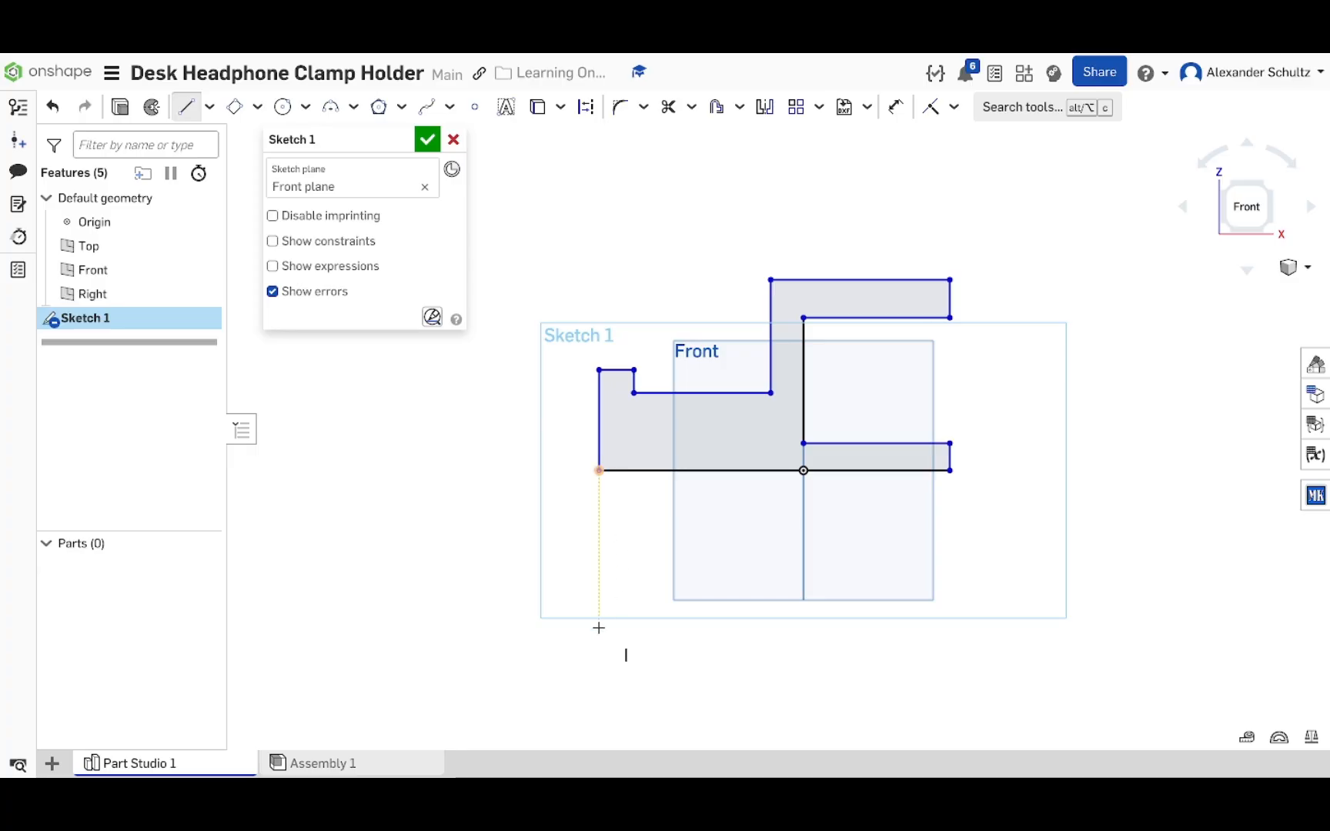
pyautogui.press('Escape')
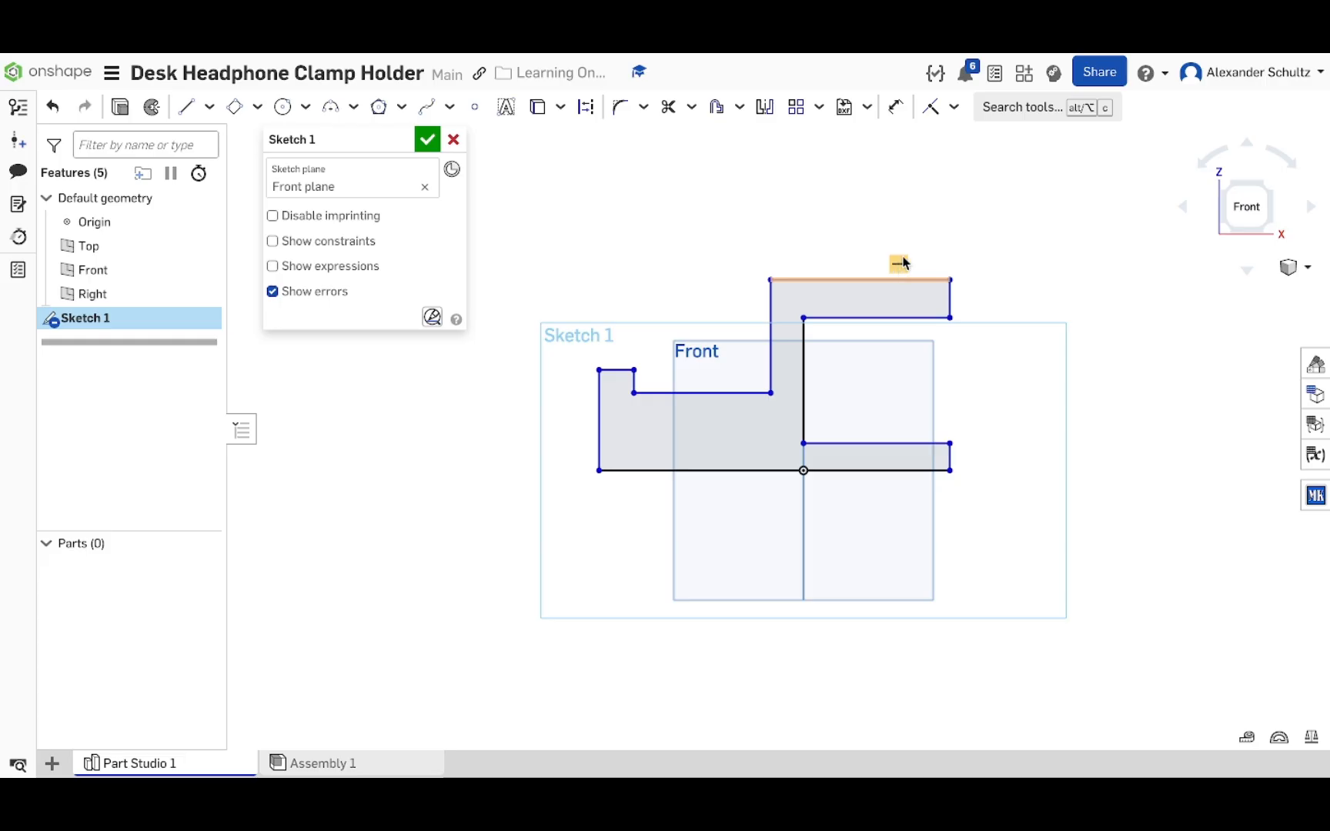
pyautogui.press('l')
pyautogui.press('Escape')
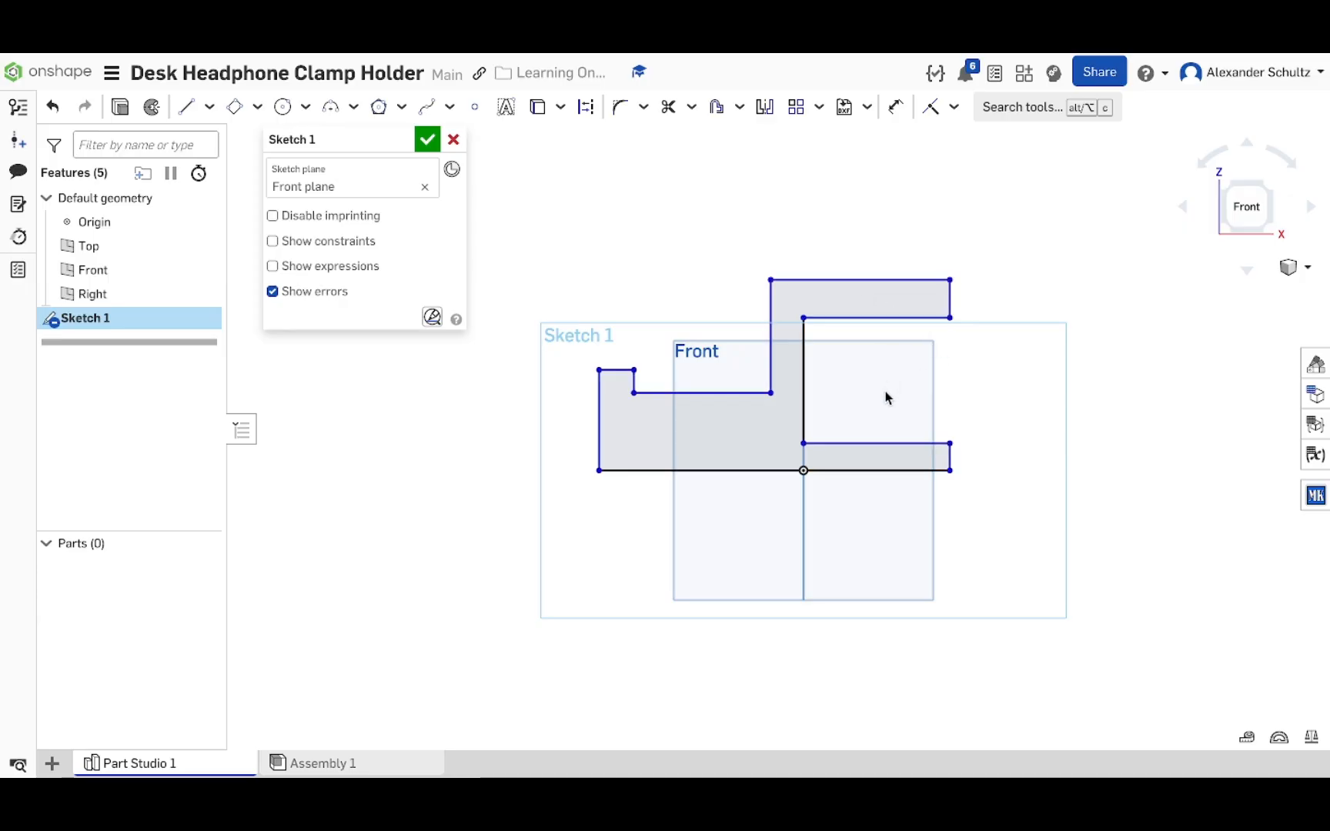
# Step: Sketch a trial slanted line about 78 mm long beyond the upper arm and apply a Horizontal constraint to it
pyautogui.press('l')
pyautogui.click(1037, 264)
pyautogui.click(1155, 202)
pyautogui.press('Escape')
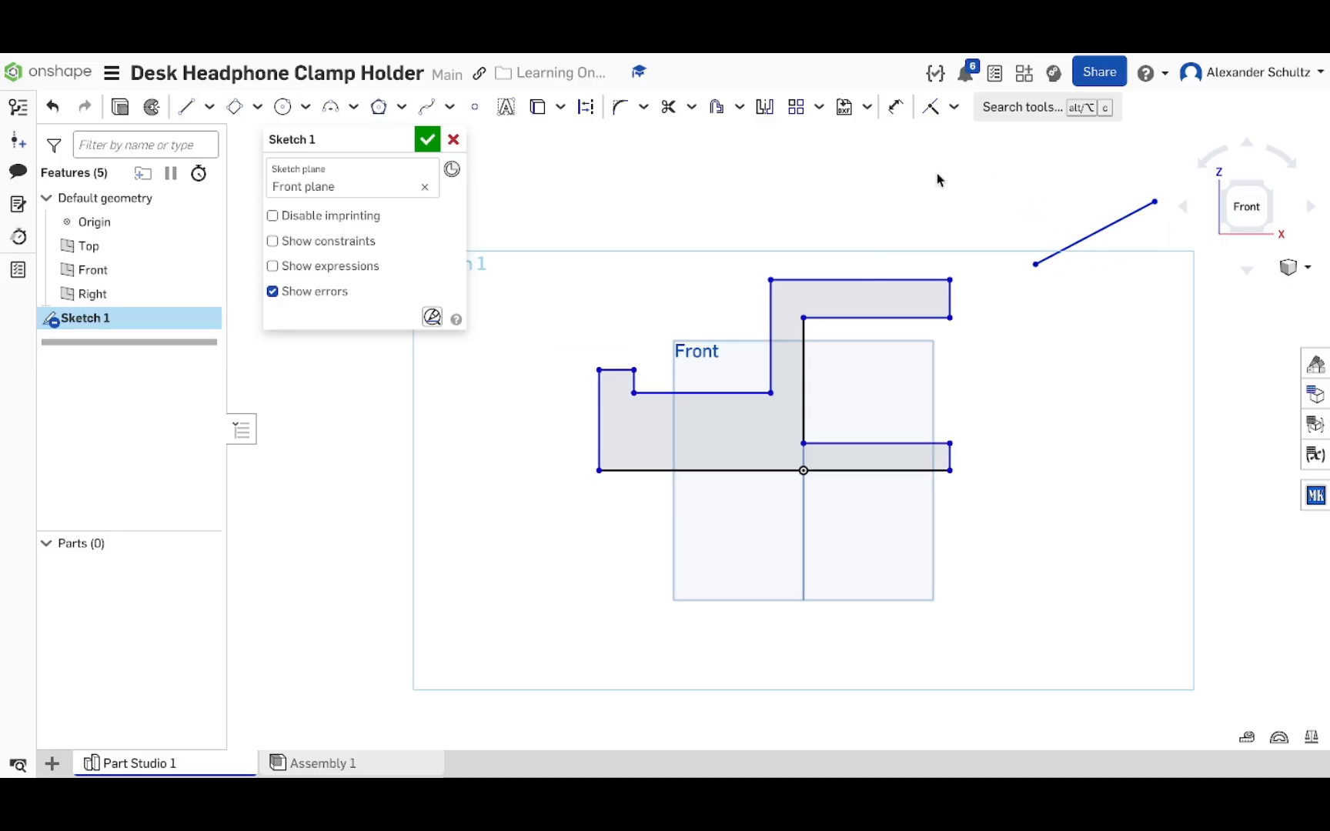
pyautogui.click(954, 107)
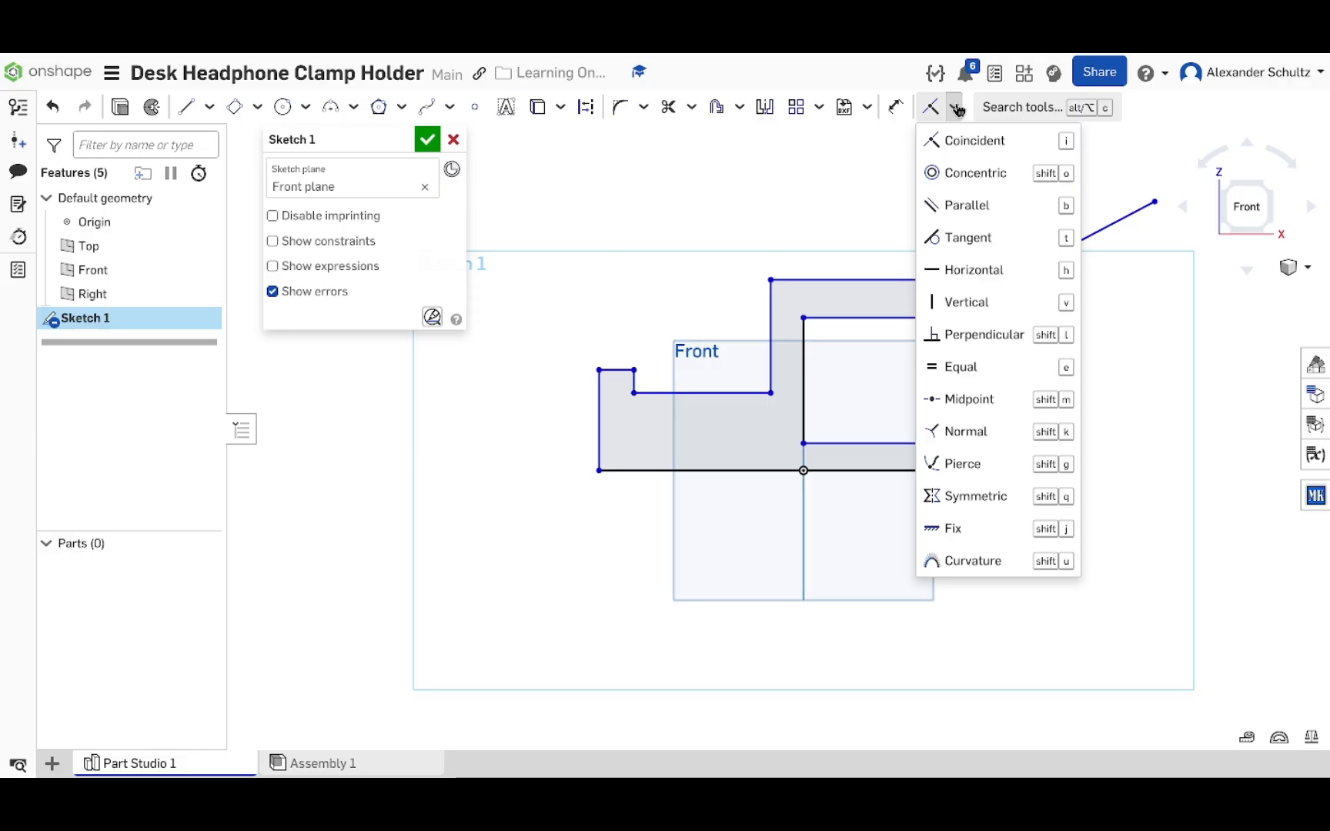
pyautogui.click(962, 270)
pyautogui.click(1095, 231)
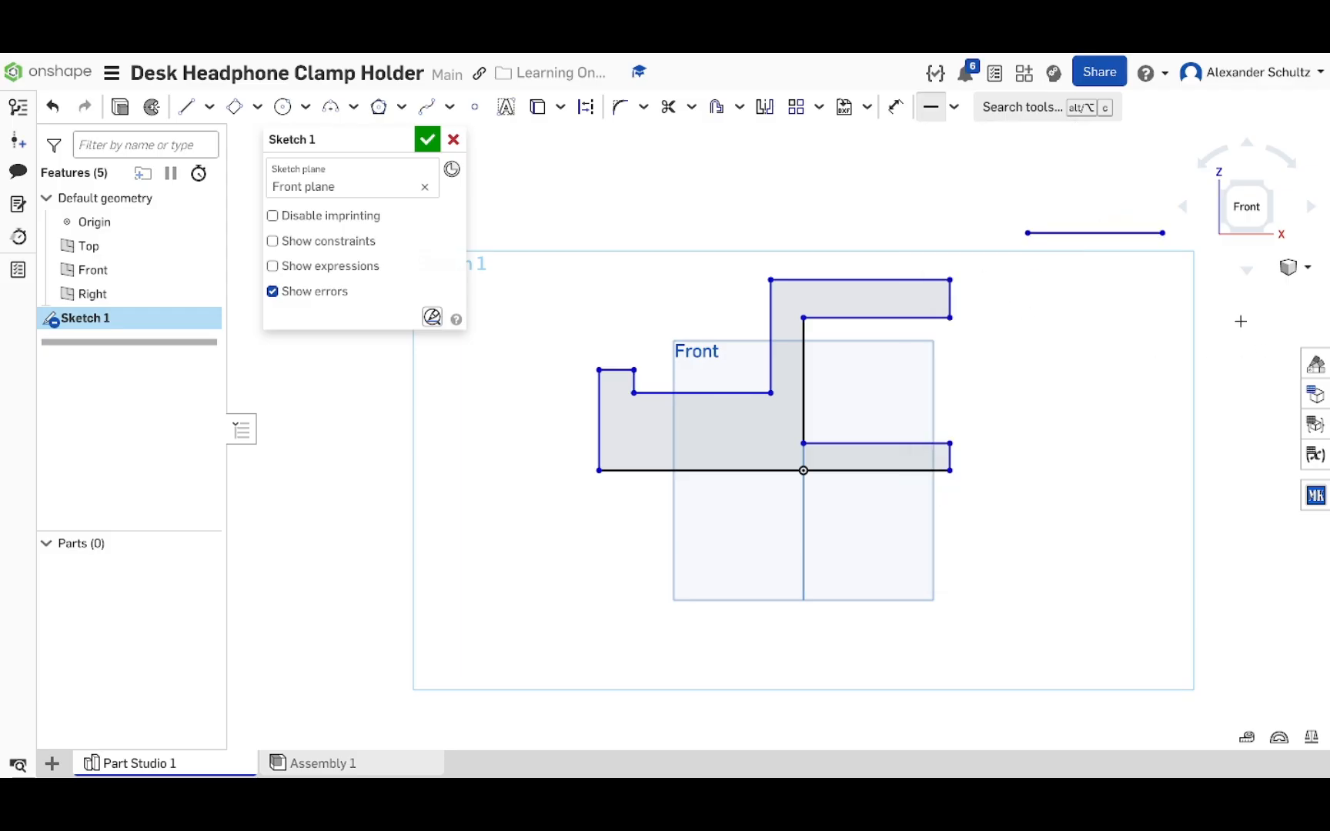
pyautogui.press('Escape')
# Step: Delete the trial horizontal line beyond the upper arm
pyautogui.click(803, 348)
pyautogui.click(1102, 235)
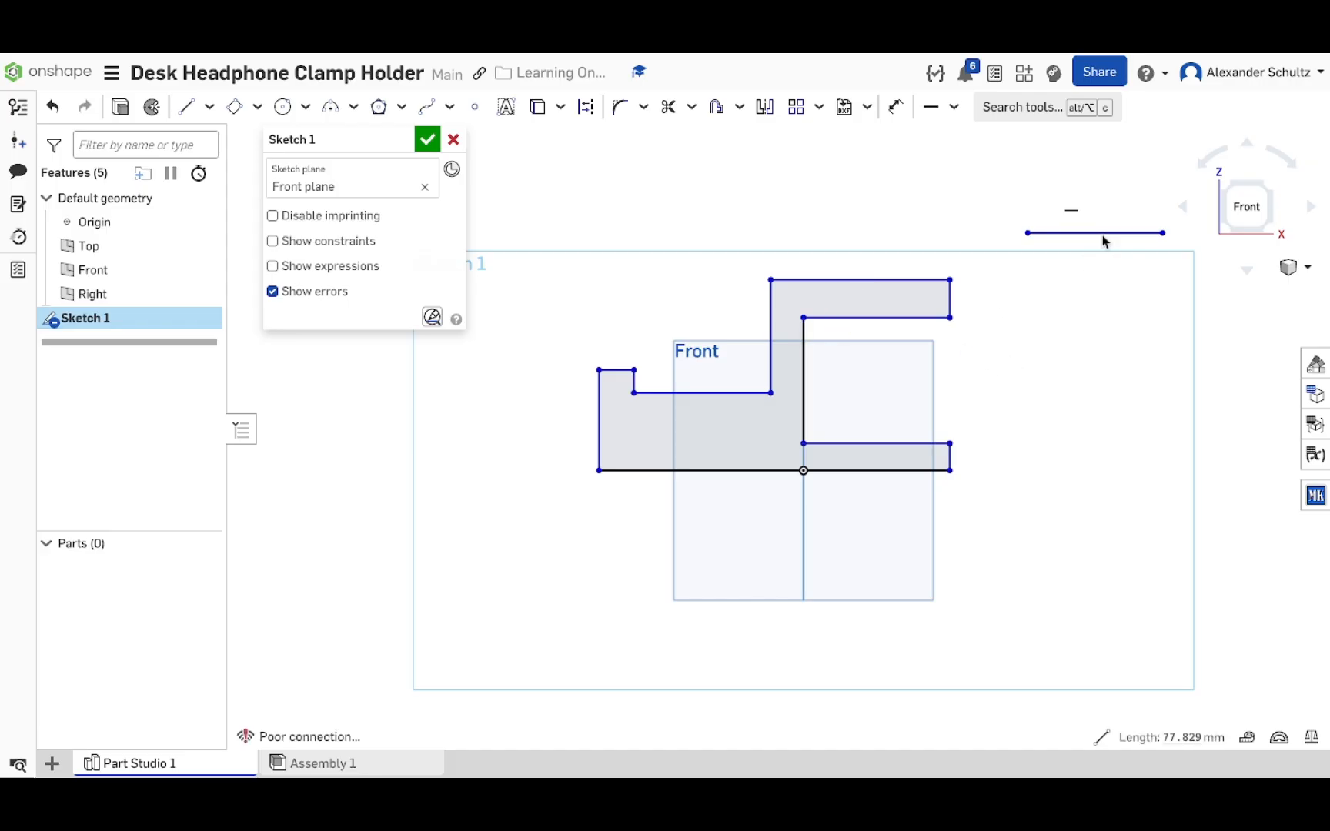
pyautogui.press('Delete')
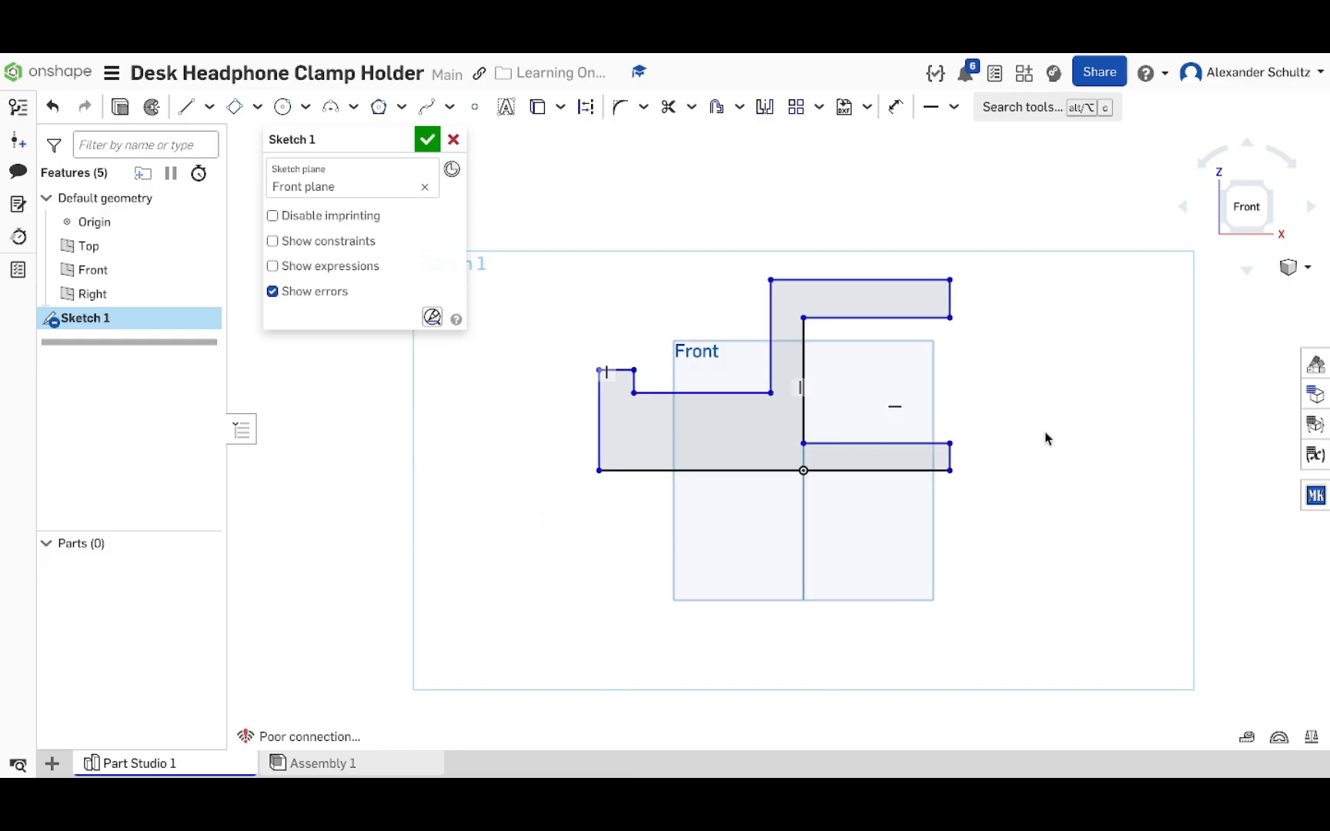
# Step: Adjust the clamp profile's proportions by moving corner points on the lower arm, the hook lip and the hook floor
pyautogui.scroll(2, 1004, 407)
pyautogui.moveTo(941, 452)
pyautogui.mouseDown()
pyautogui.moveTo(989, 385)
pyautogui.moveTo(1039, 420)
pyautogui.moveTo(1025, 444)
pyautogui.moveTo(1054, 461)
pyautogui.moveTo(1046, 469)
pyautogui.mouseUp()
pyautogui.moveTo(735, 392)
pyautogui.mouseDown()
pyautogui.moveTo(669, 454)
pyautogui.moveTo(756, 446)
pyautogui.moveTo(710, 452)
pyautogui.moveTo(692, 432)
pyautogui.moveTo(726, 451)
pyautogui.mouseUp()
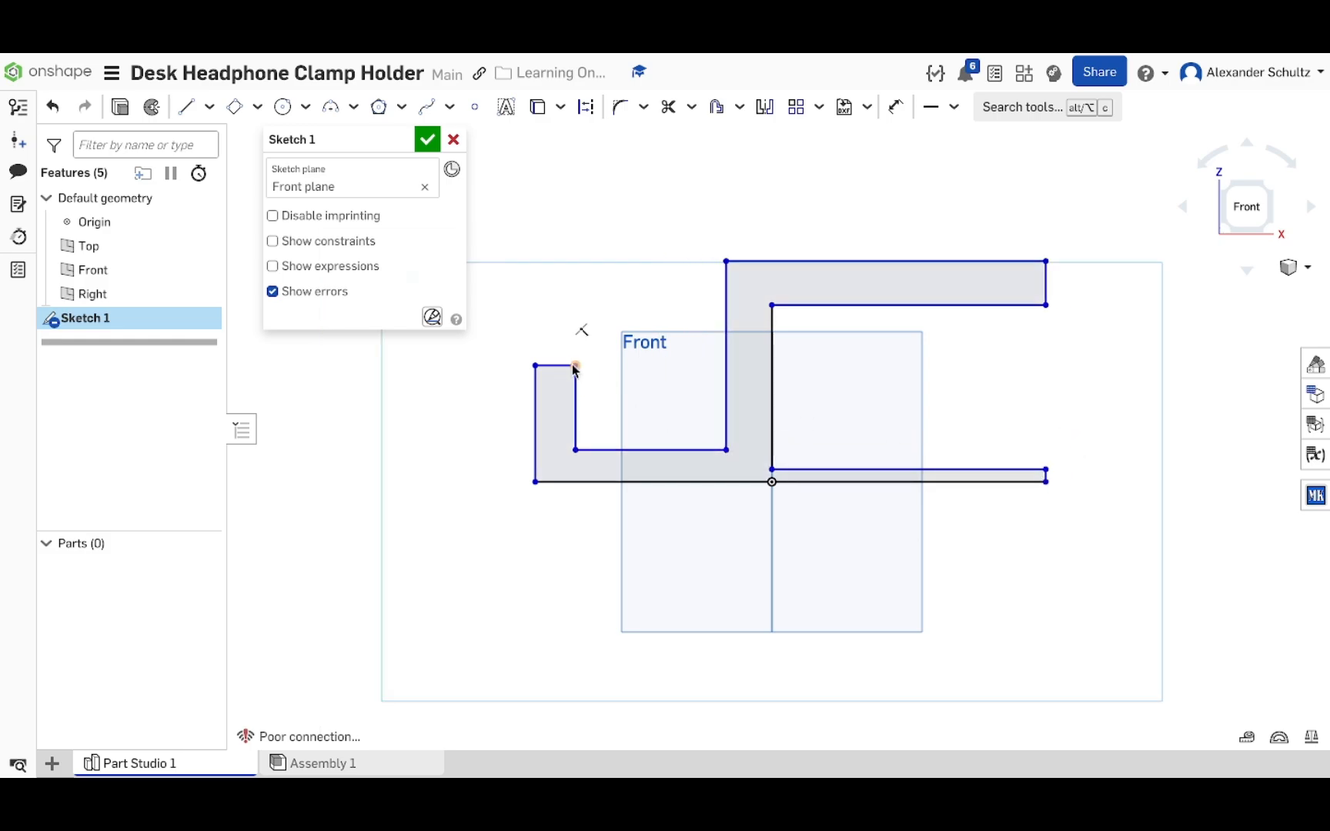
pyautogui.moveTo(575, 366); pyautogui.dragTo(572, 345)
pyautogui.moveTo(726, 450)
pyautogui.mouseDown()
pyautogui.moveTo(722, 412)
pyautogui.moveTo(740, 377)
pyautogui.mouseUp()
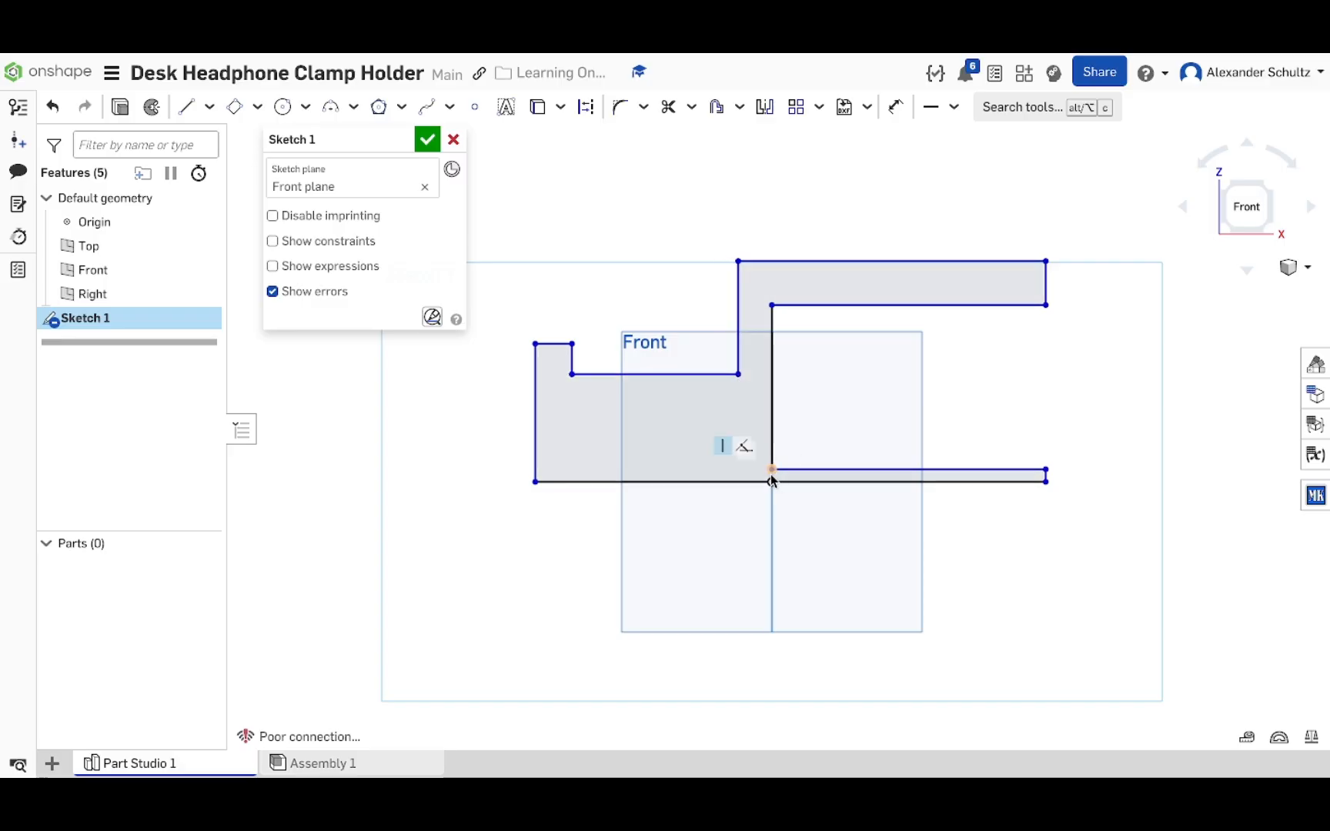
pyautogui.moveTo(772, 471); pyautogui.dragTo(778, 447)
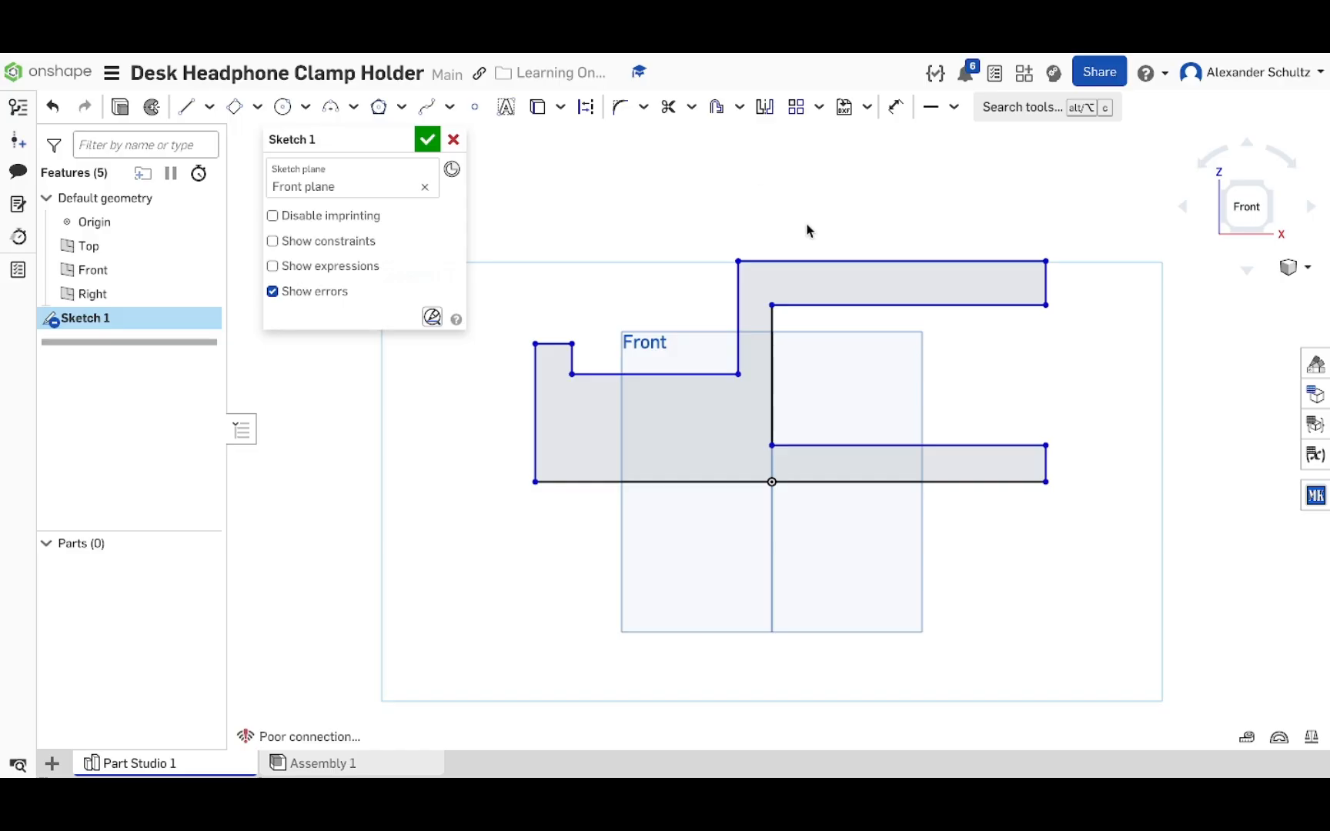
# Step: Look through the available sketch constraints and search the tools for "dimen" to locate the Dimension tool
pyautogui.press('d')
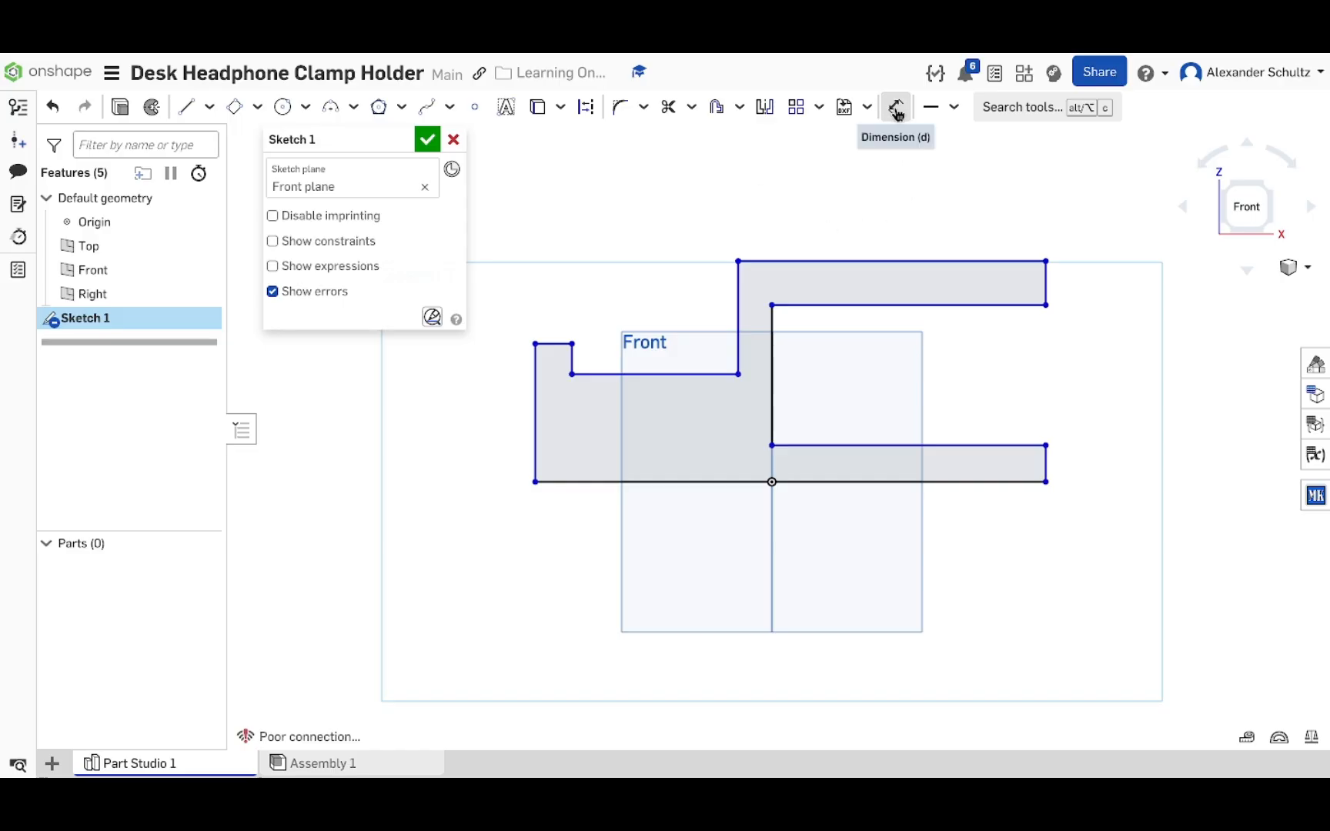
pyautogui.press('Escape')
pyautogui.click(955, 110)
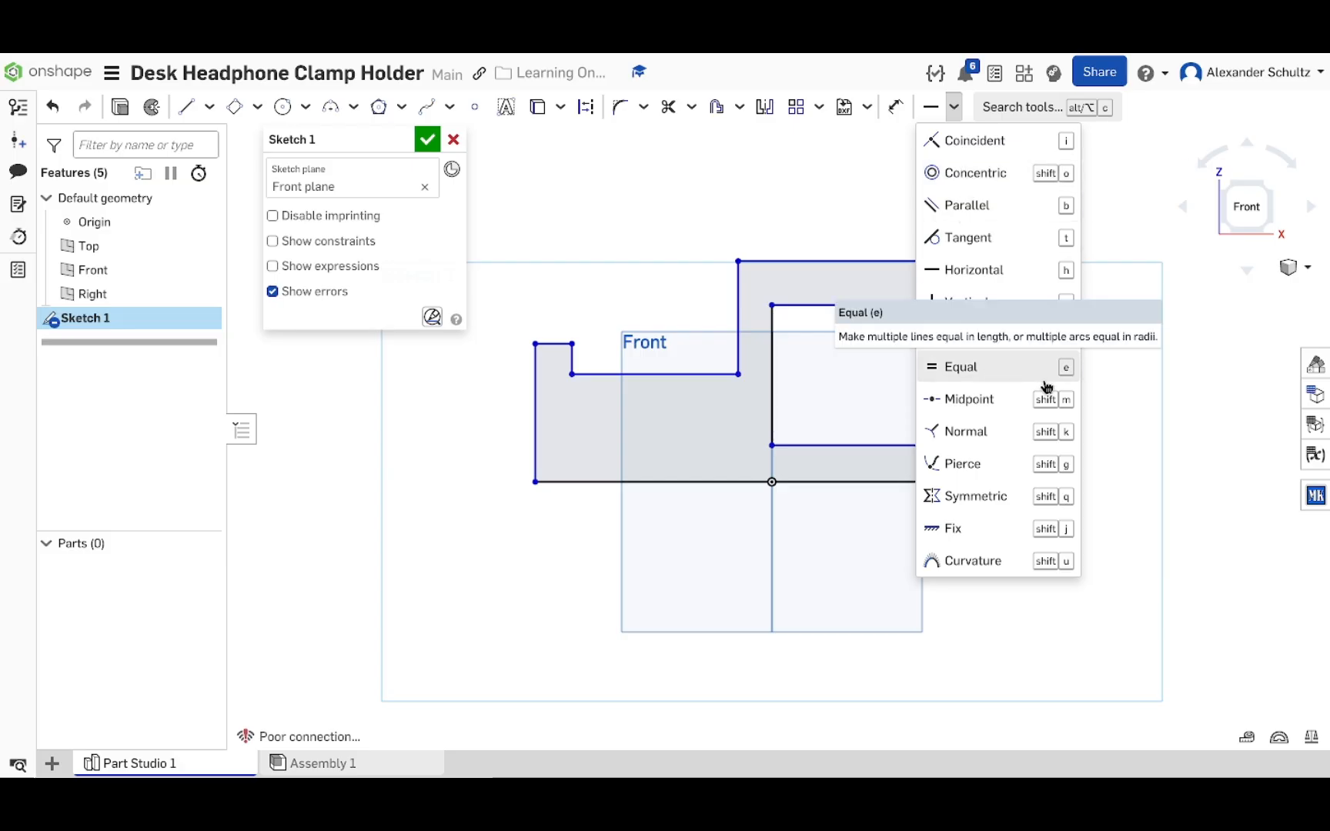
pyautogui.click(1146, 243)
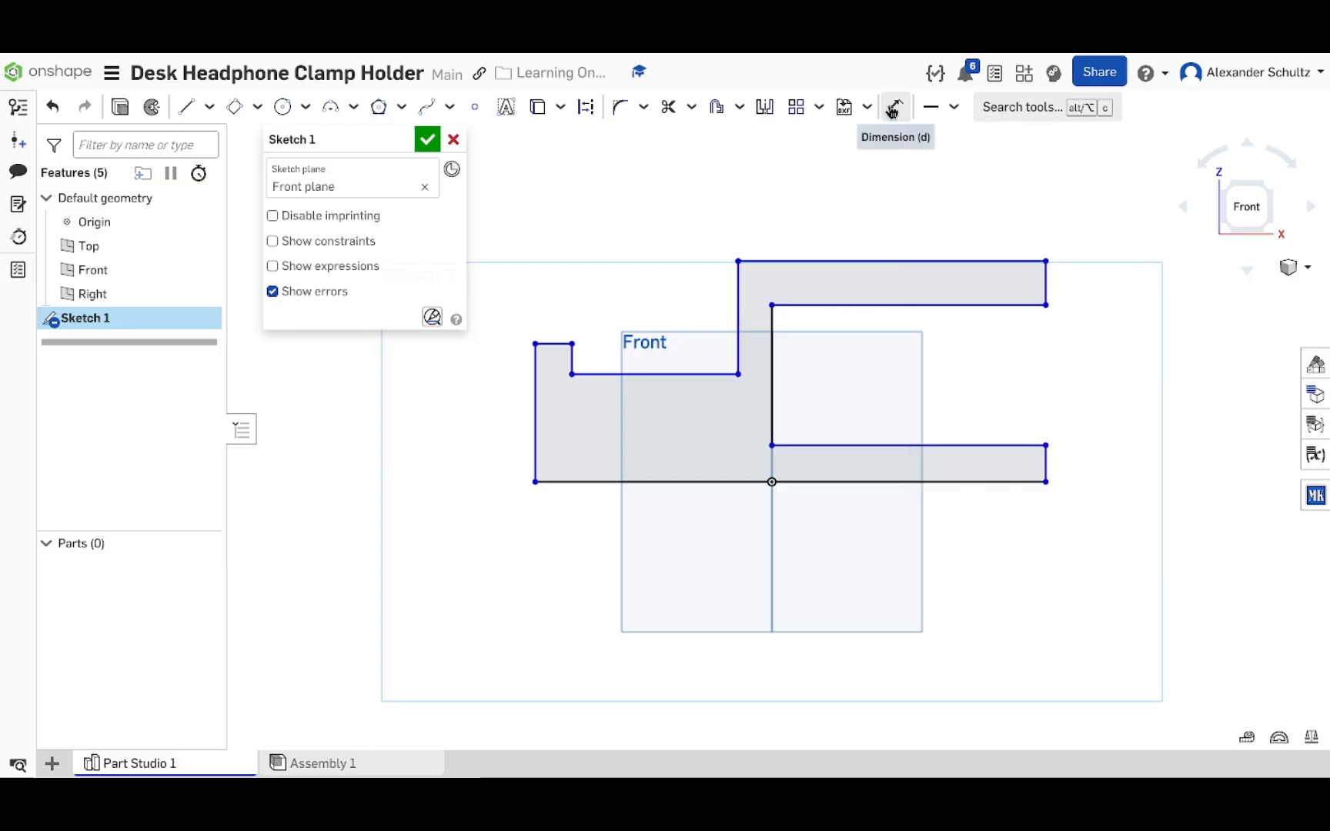
pyautogui.click(955, 107)
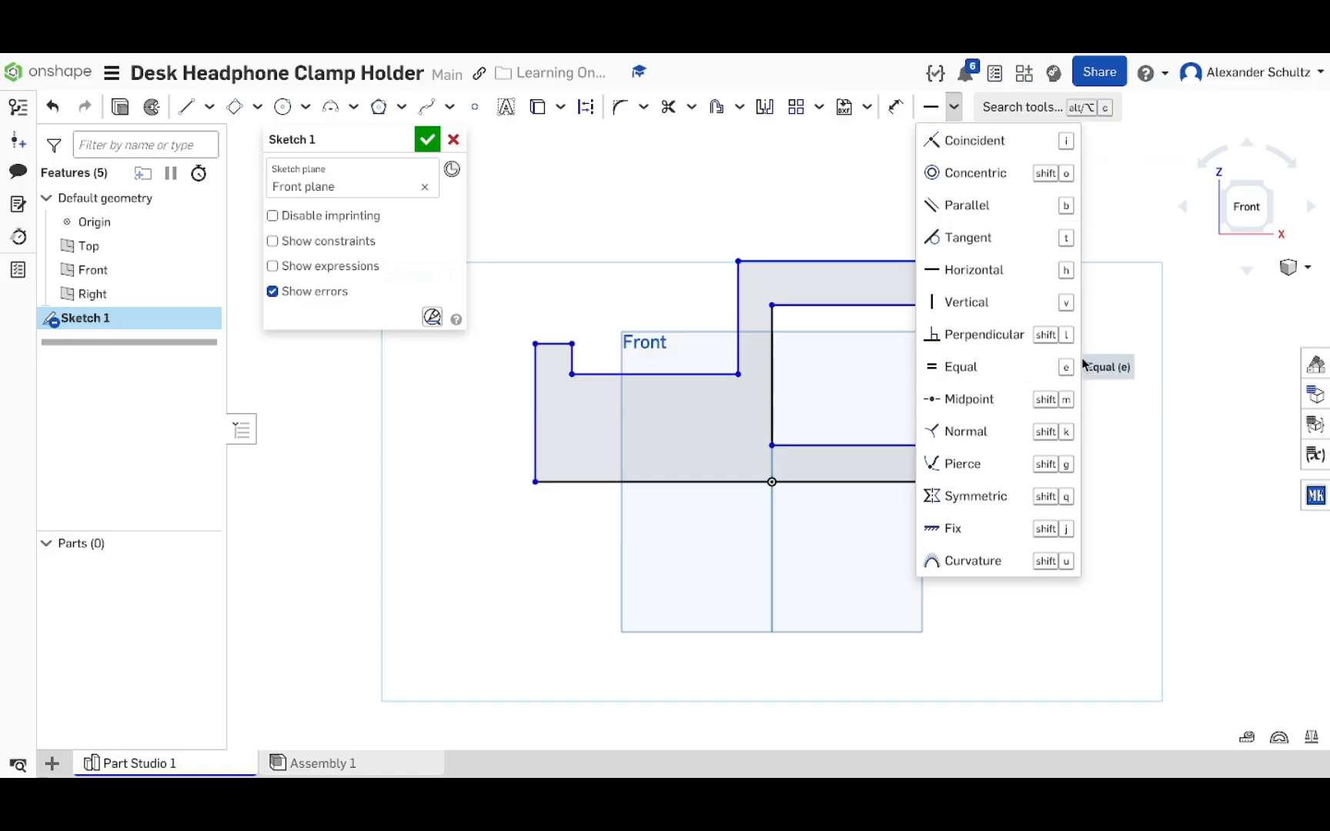
pyautogui.click(1019, 106)
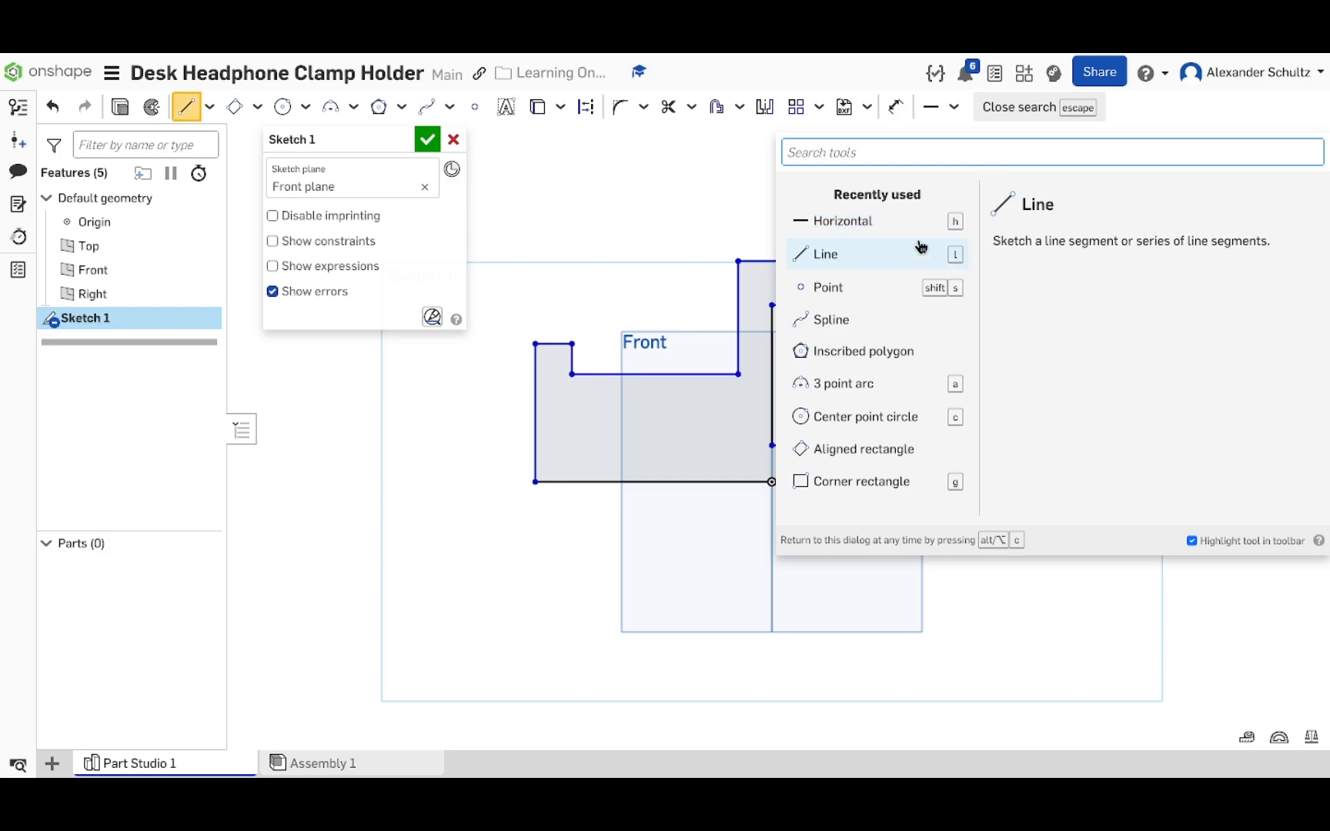
pyautogui.write('dimen')
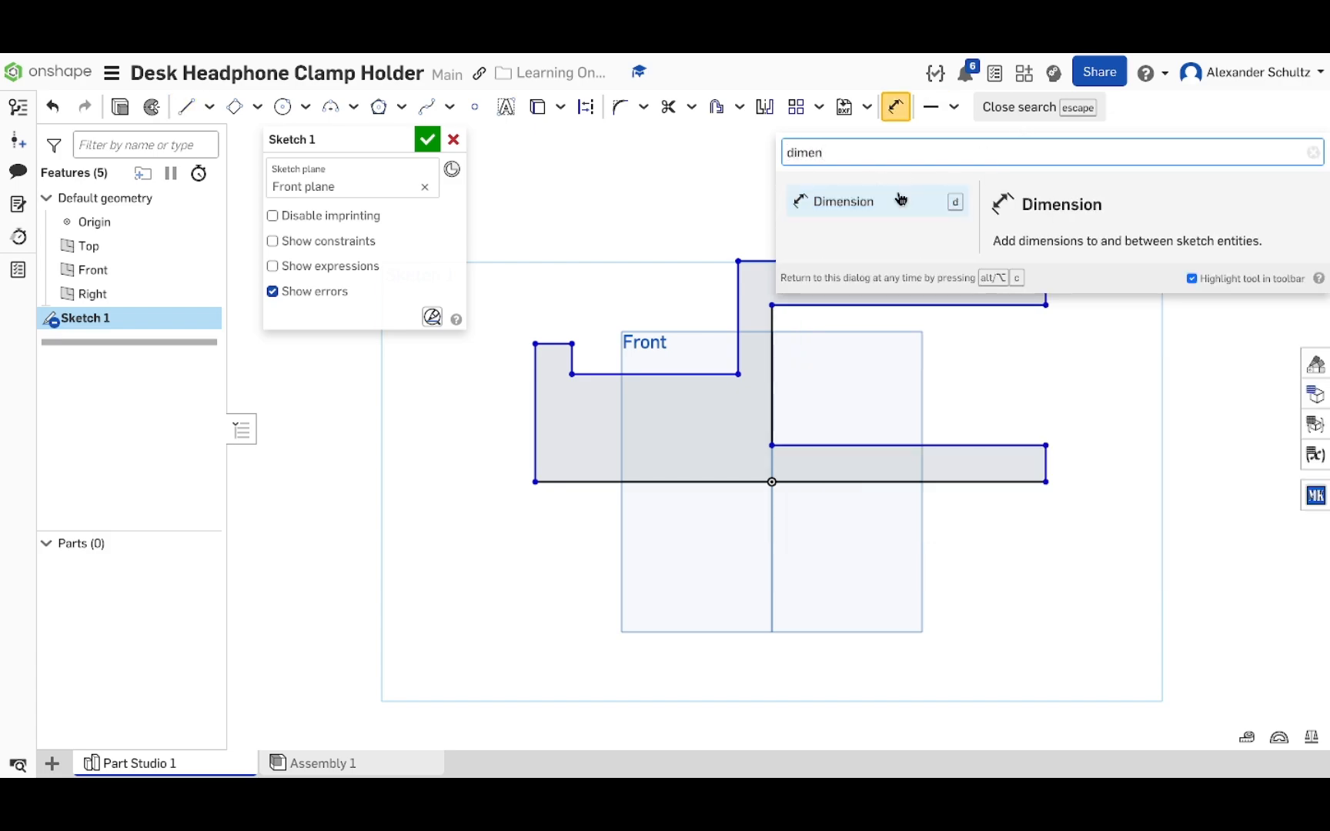
pyautogui.press('Escape')
pyautogui.press('Escape')
pyautogui.click(954, 107)
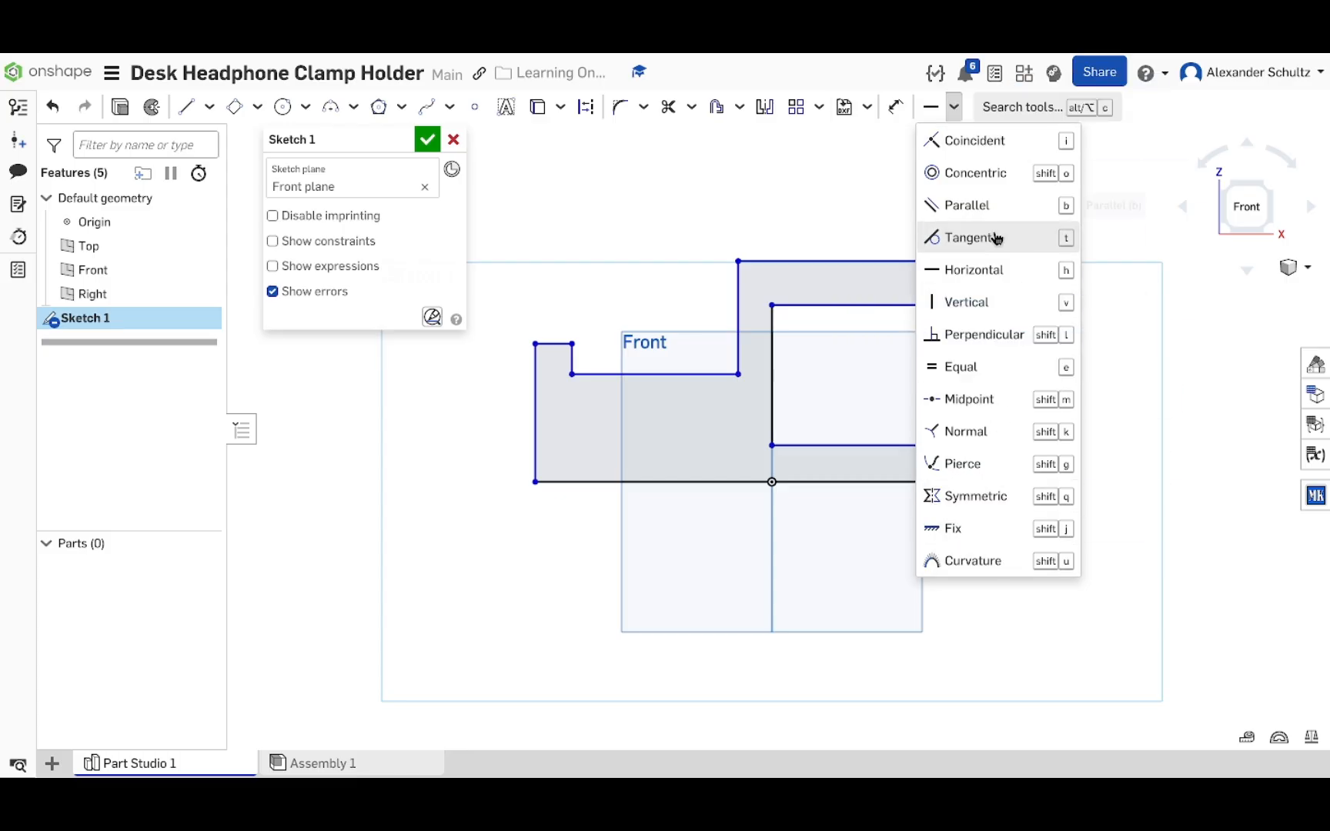
pyautogui.press('Escape')
pyautogui.press('d')
pyautogui.press('Escape')
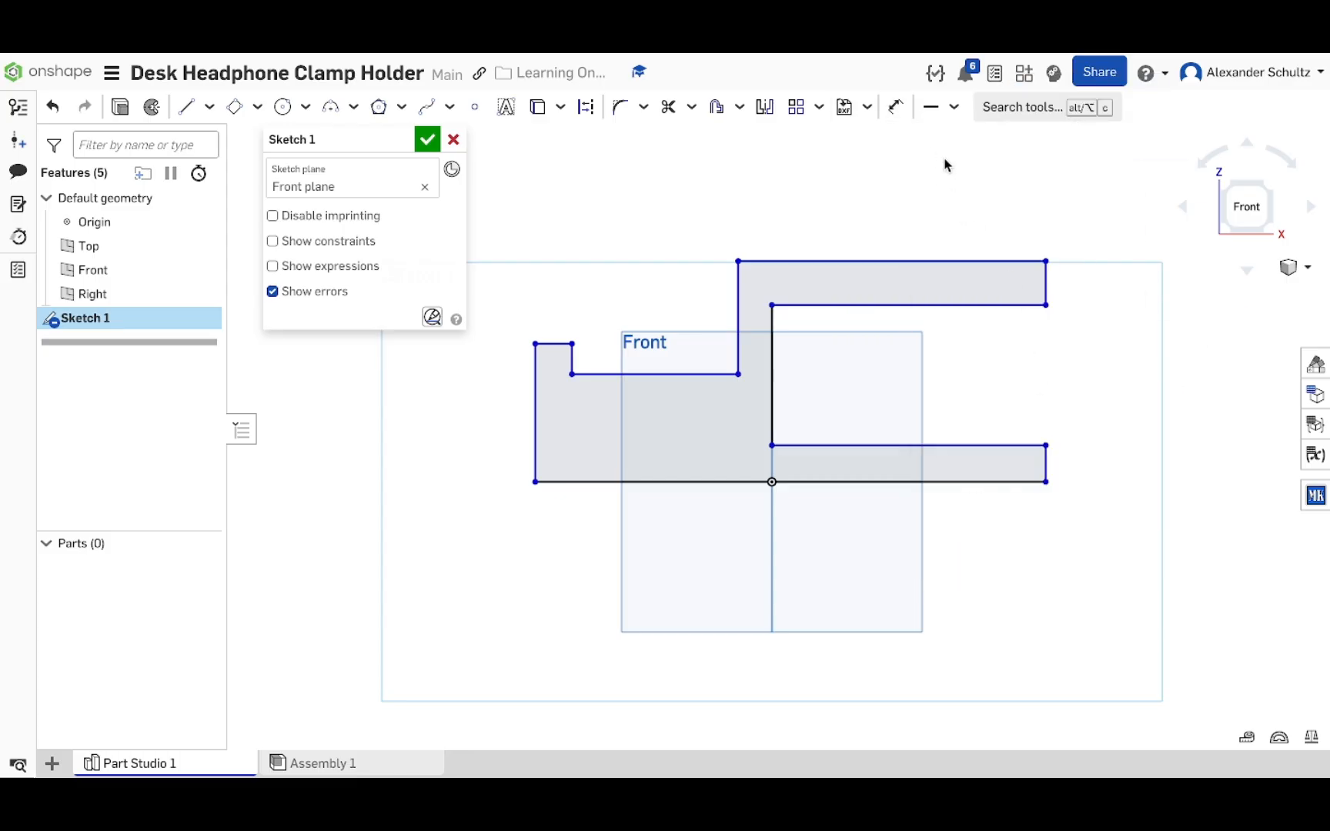
pyautogui.press('l')
pyautogui.press('Escape')
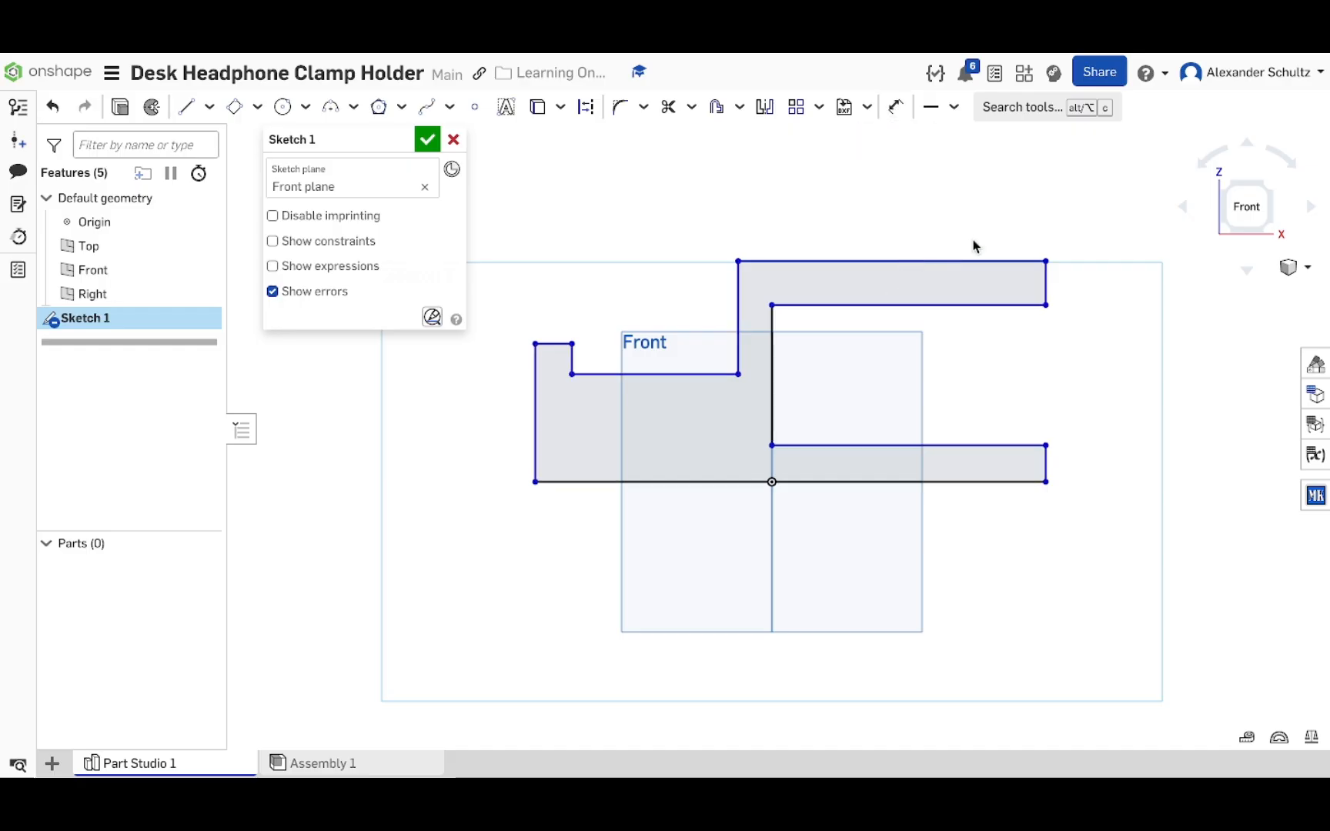
pyautogui.press('u')
pyautogui.press('Escape')
# Step: Move the arms' corner points to slightly lengthen both arms and adjust the upper arm's thickness
pyautogui.moveTo(1048, 484)
pyautogui.mouseDown()
pyautogui.moveTo(1047, 518)
pyautogui.moveTo(1045, 496)
pyautogui.mouseUp()
pyautogui.moveTo(772, 305)
pyautogui.mouseDown()
pyautogui.moveTo(773, 292)
pyautogui.moveTo(826, 312)
pyautogui.moveTo(877, 298)
pyautogui.mouseUp()
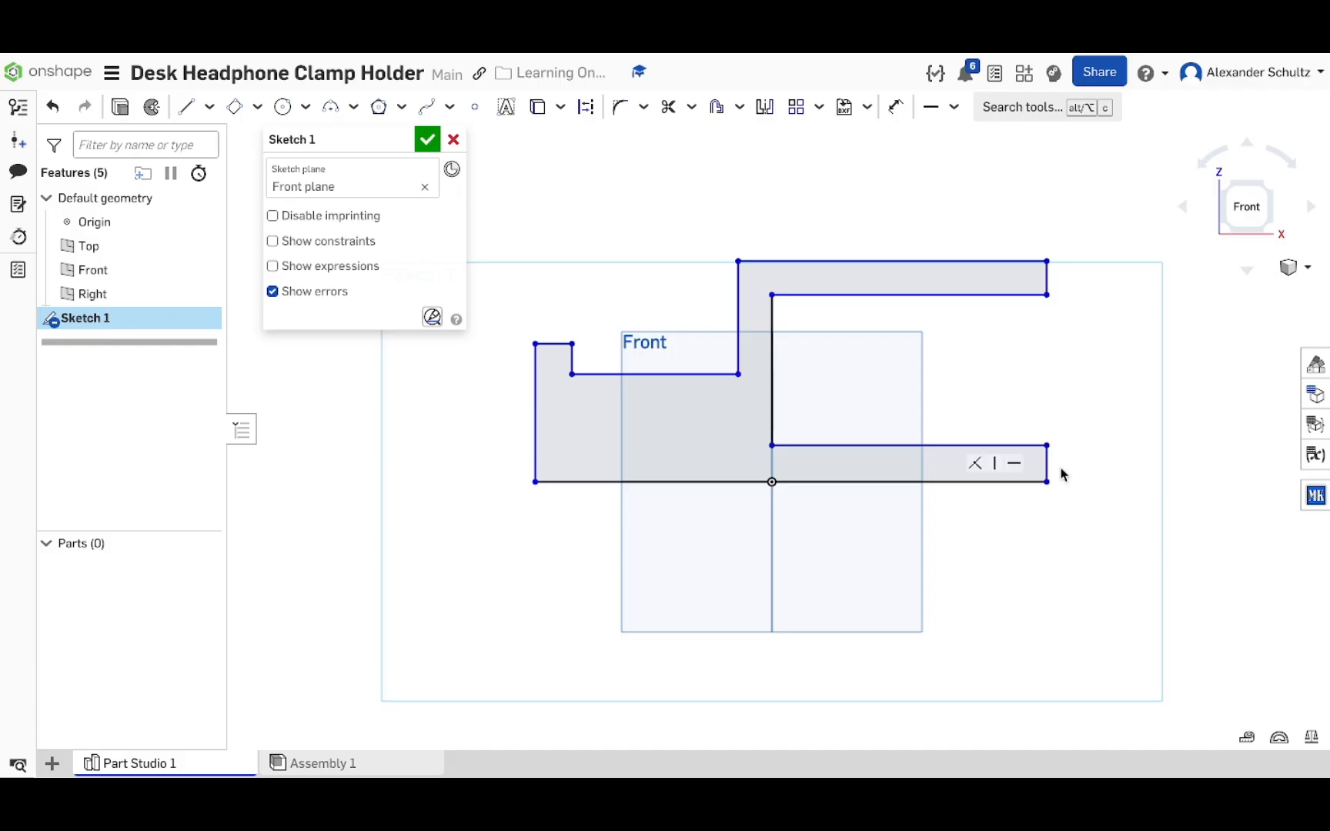
pyautogui.moveTo(1047, 295)
pyautogui.mouseDown()
pyautogui.moveTo(1069, 296)
pyautogui.moveTo(1061, 281)
pyautogui.moveTo(1057, 302)
pyautogui.mouseUp()
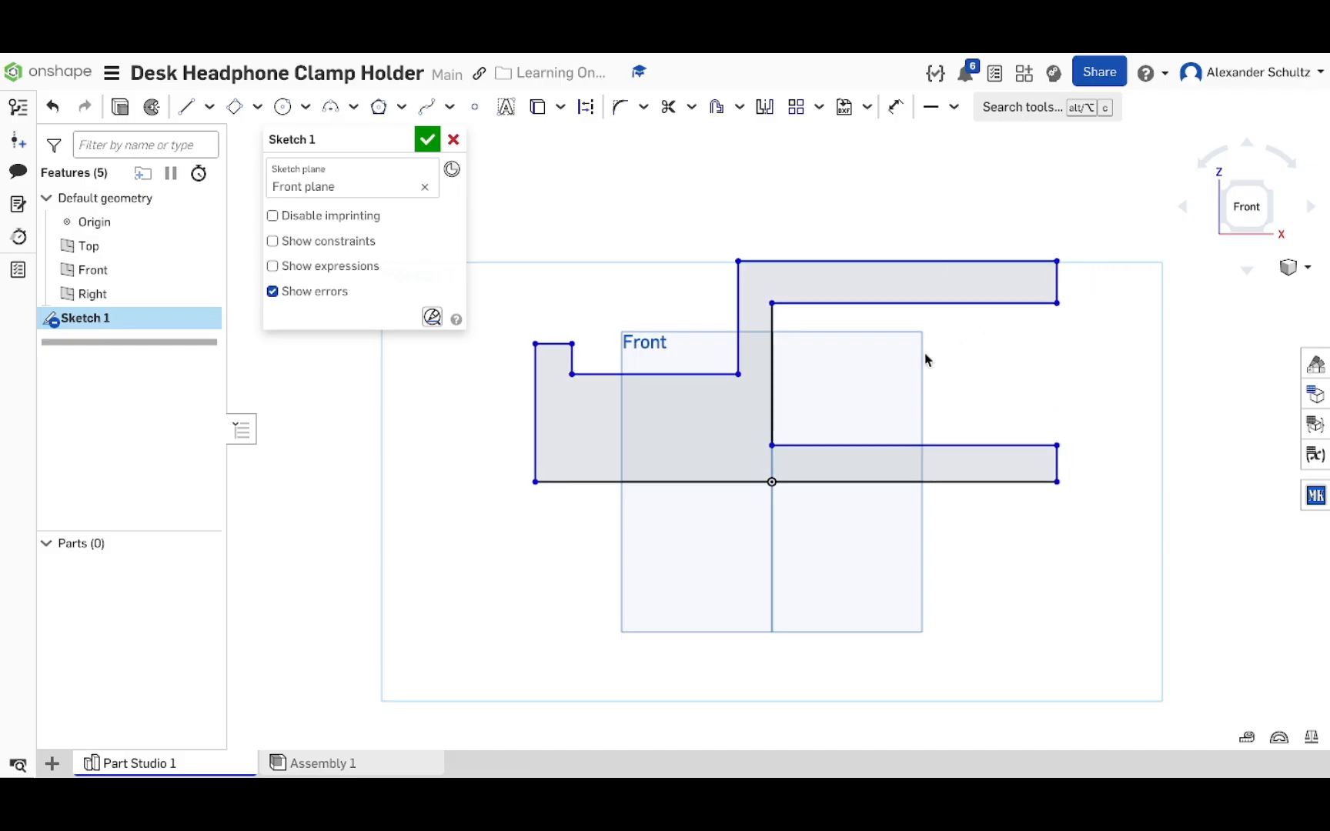
# Step: Dimension the vertical inner edge between the two clamp arms at 50 mm
pyautogui.press('d')
pyautogui.click(774, 354)
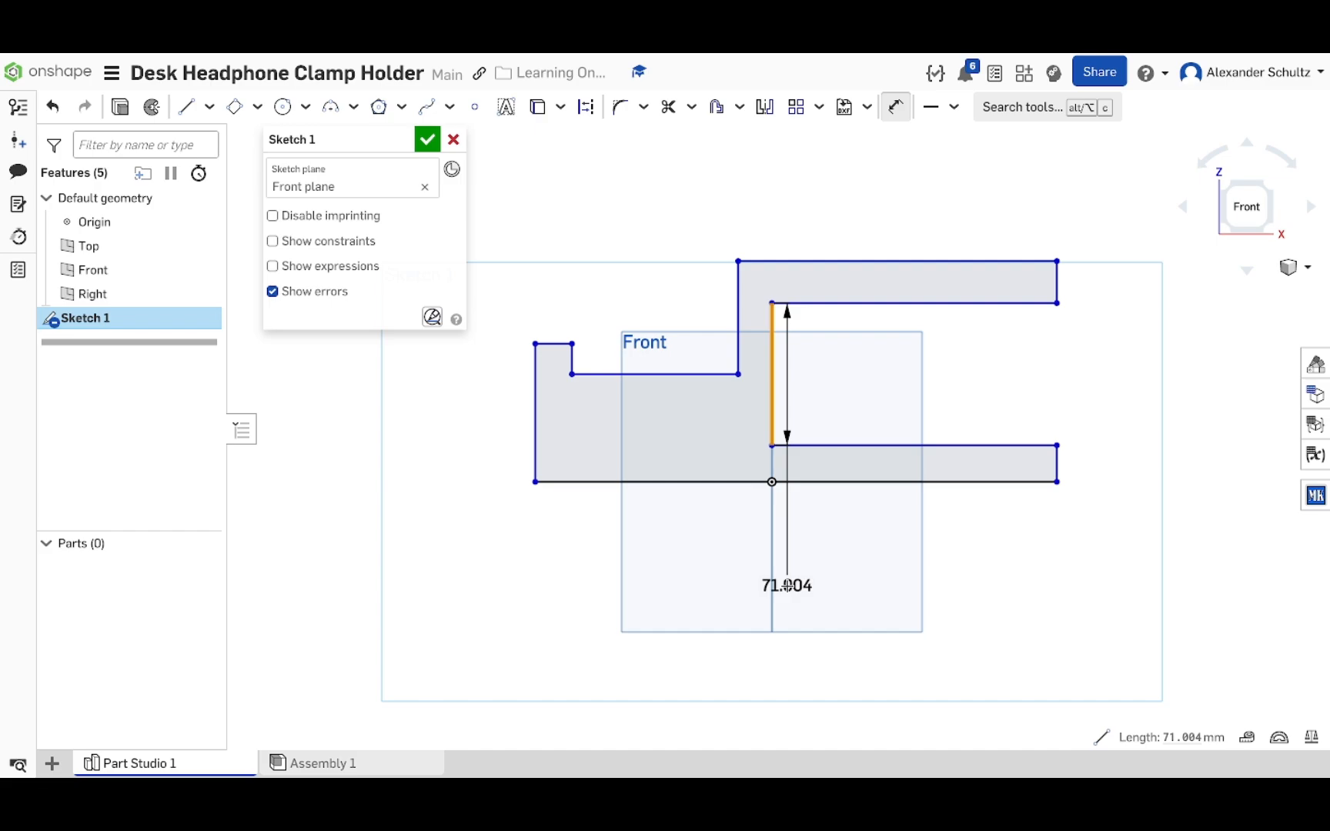
pyautogui.doubleClick(787, 585)
pyautogui.write('50')
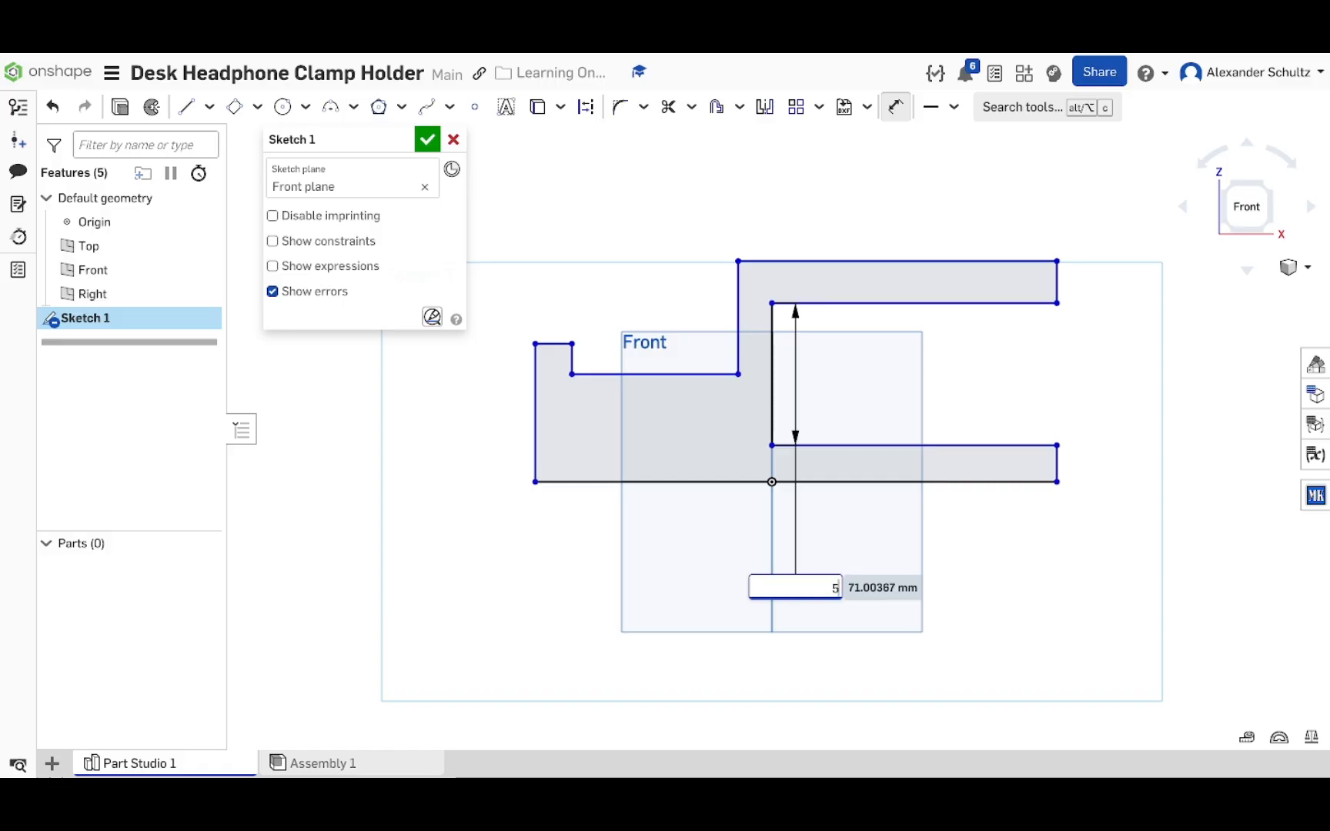
pyautogui.press('Return')
# Step: Shorten both clamp arms and adjust the lower arm's thickness by moving the corner points at their tips
pyautogui.scroll(4, 780, 418)
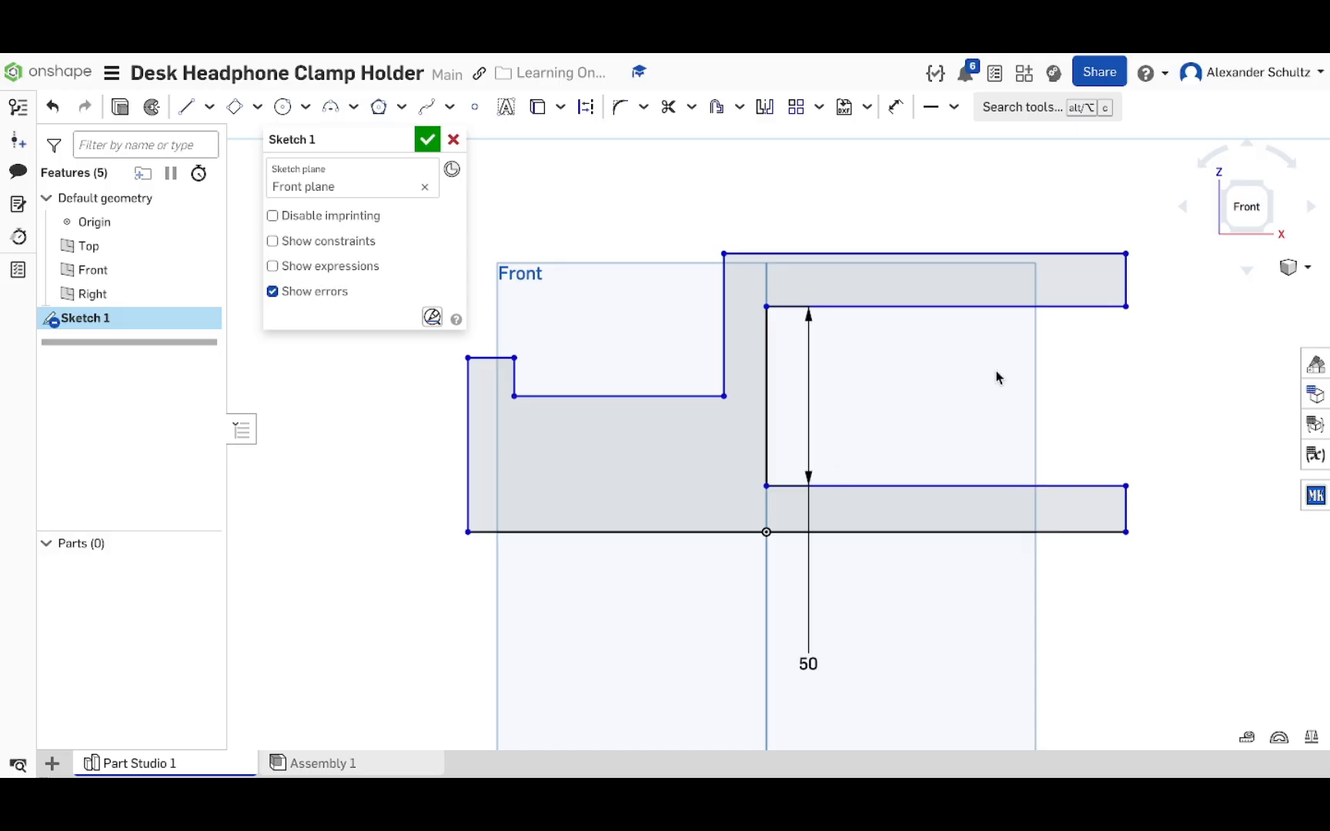
pyautogui.moveTo(1126, 307)
pyautogui.mouseDown()
pyautogui.moveTo(1045, 335)
pyautogui.moveTo(1007, 300)
pyautogui.moveTo(1071, 303)
pyautogui.mouseUp()
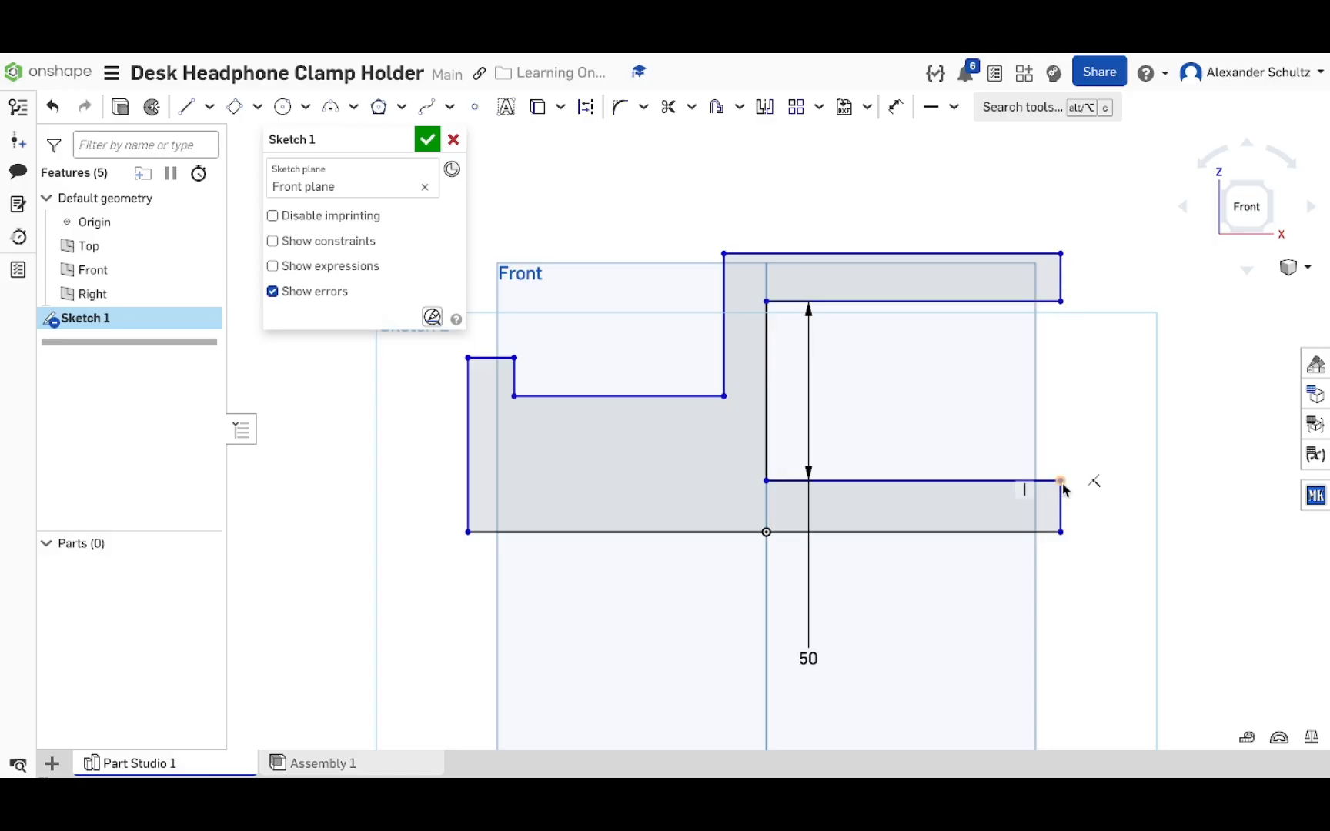
pyautogui.moveTo(1061, 482)
pyautogui.mouseDown()
pyautogui.moveTo(1034, 471)
pyautogui.moveTo(1053, 504)
pyautogui.moveTo(1064, 493)
pyautogui.mouseUp()
# Step: Sketch a trial open three-sided line chain about 25 mm high beyond the arm tips, previewing a tangent arc before its last straight segment
pyautogui.press('l')
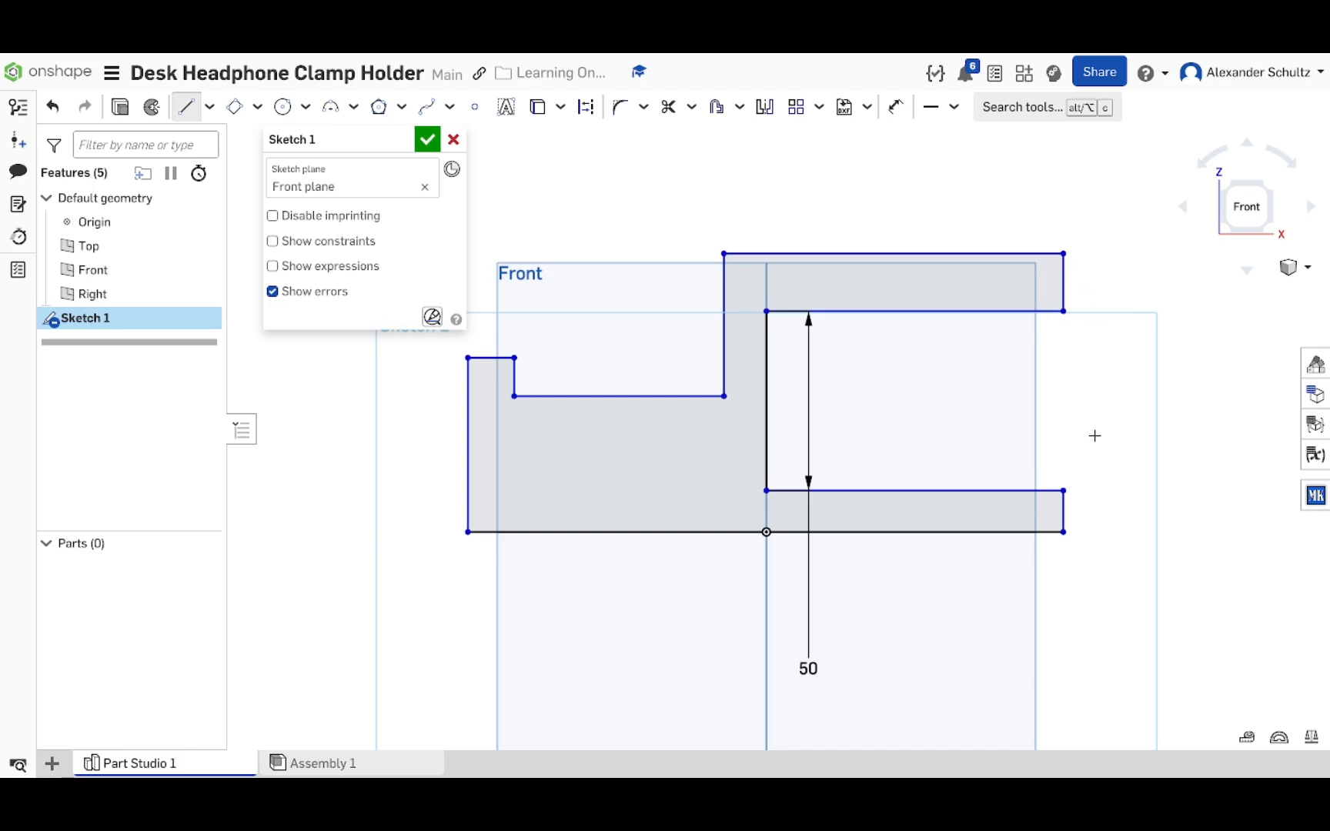
pyautogui.click(1133, 443)
pyautogui.click(1248, 442)
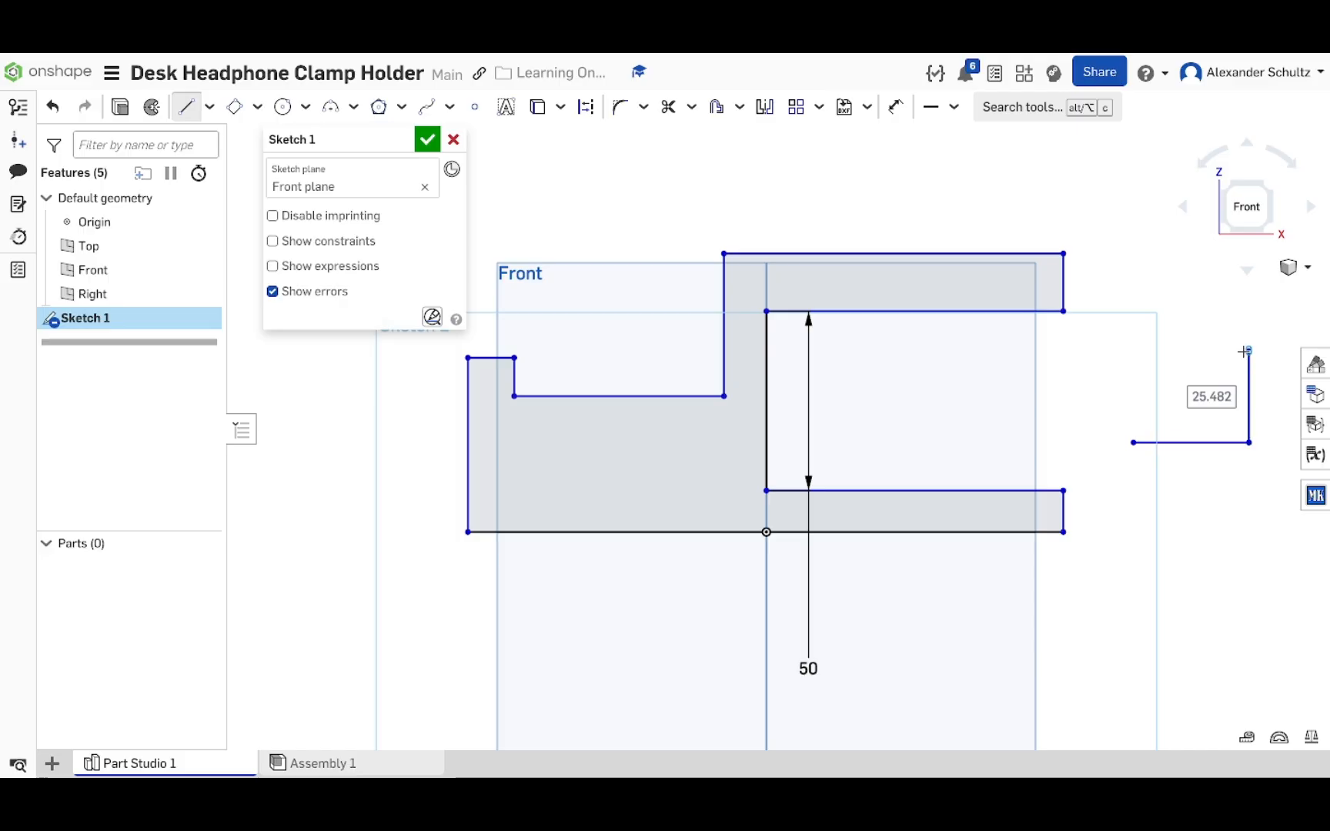
pyautogui.click(1247, 351)
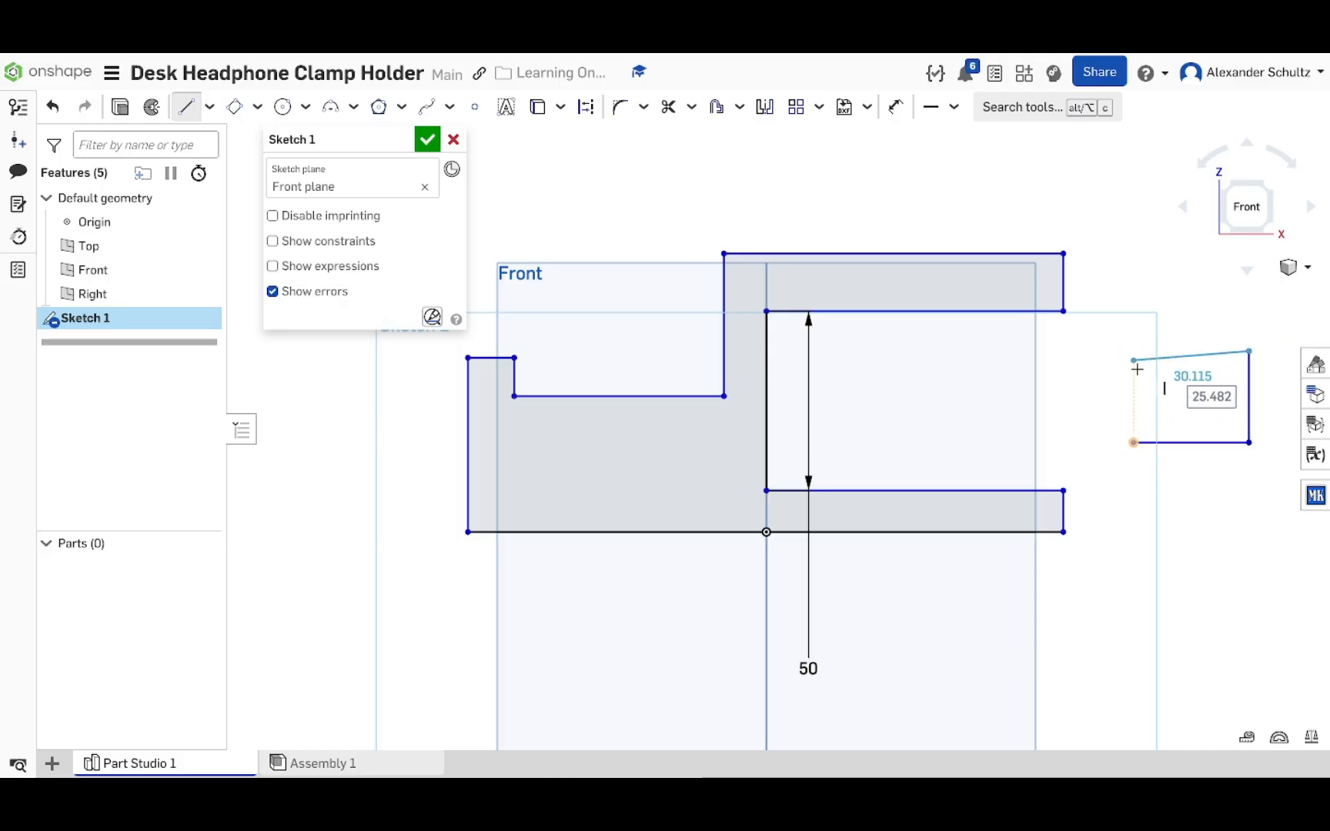
pyautogui.press('t')
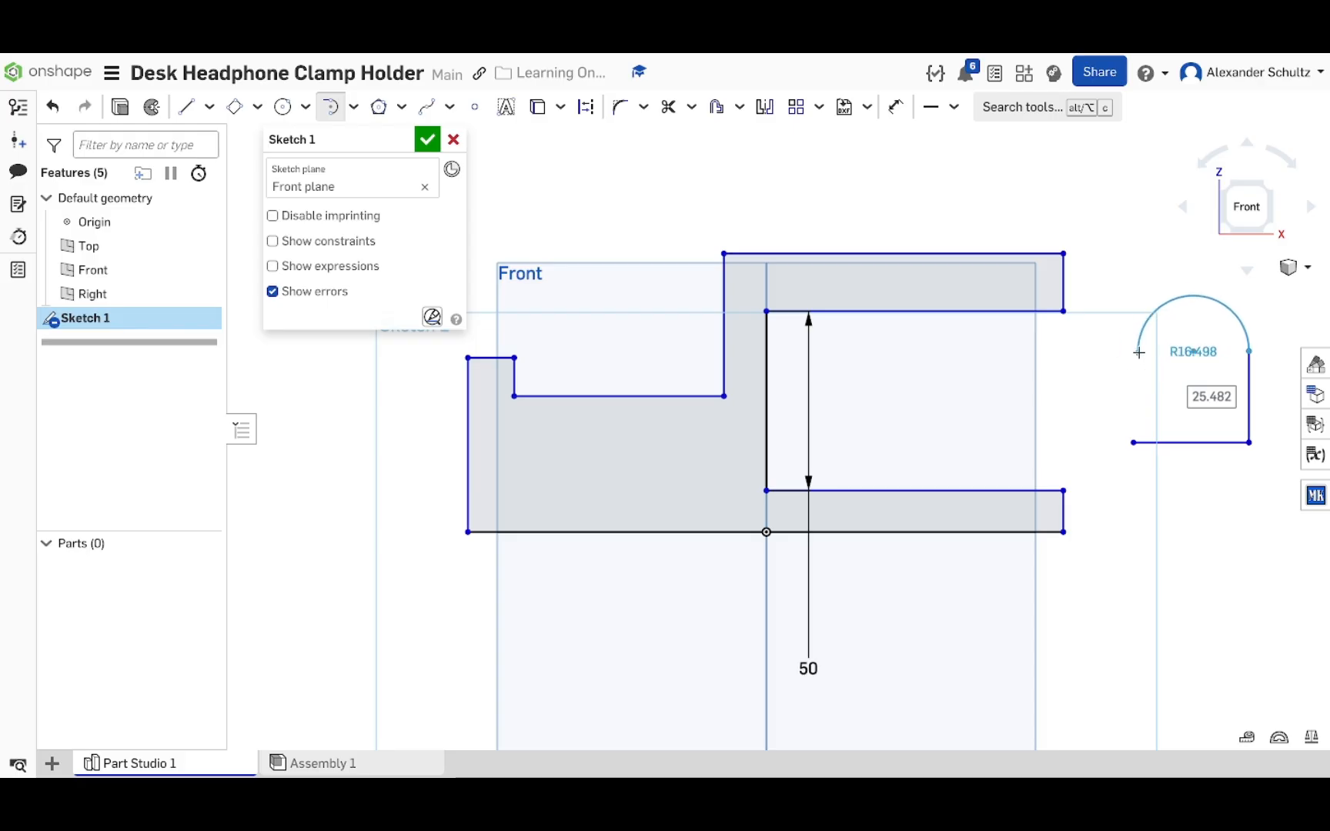
pyautogui.press('l')
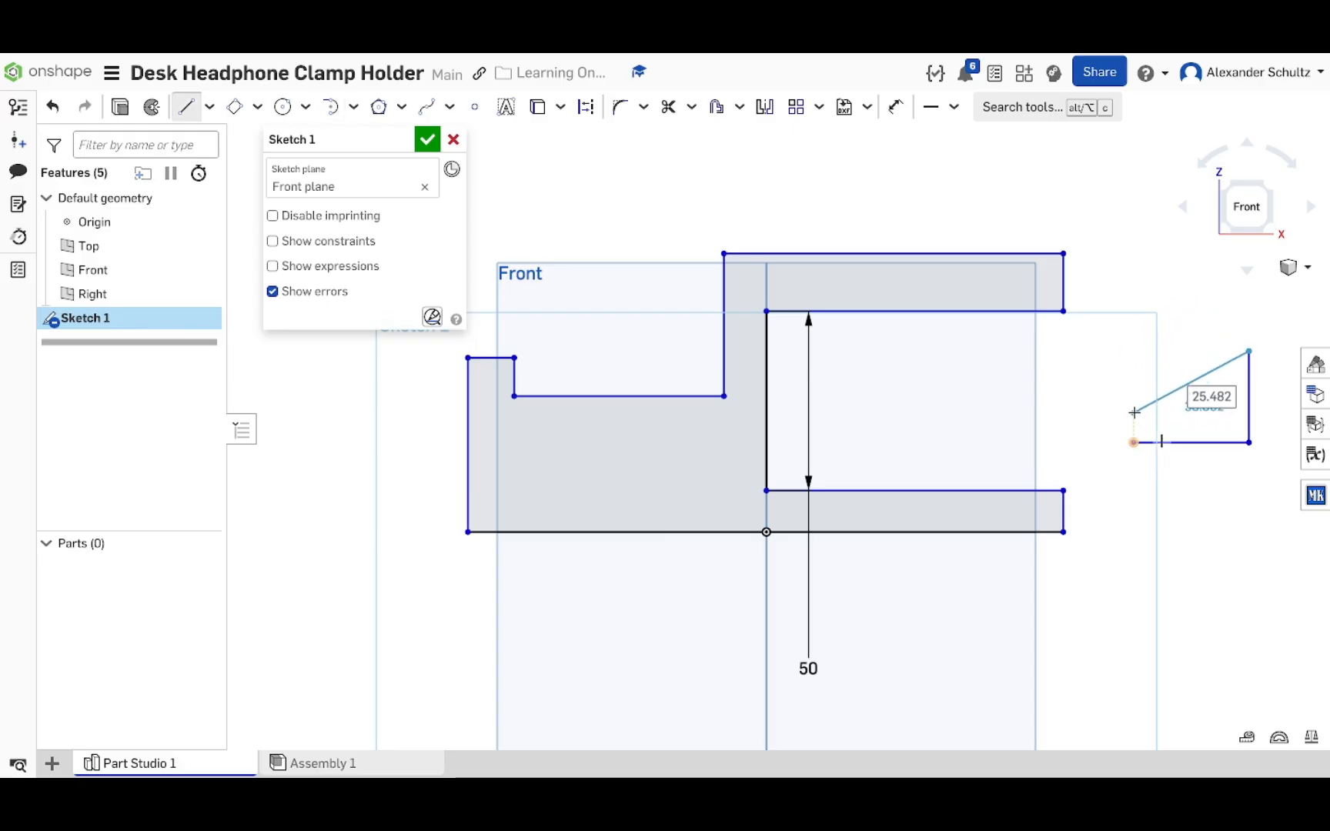
pyautogui.click(1134, 350)
pyautogui.press('Escape')
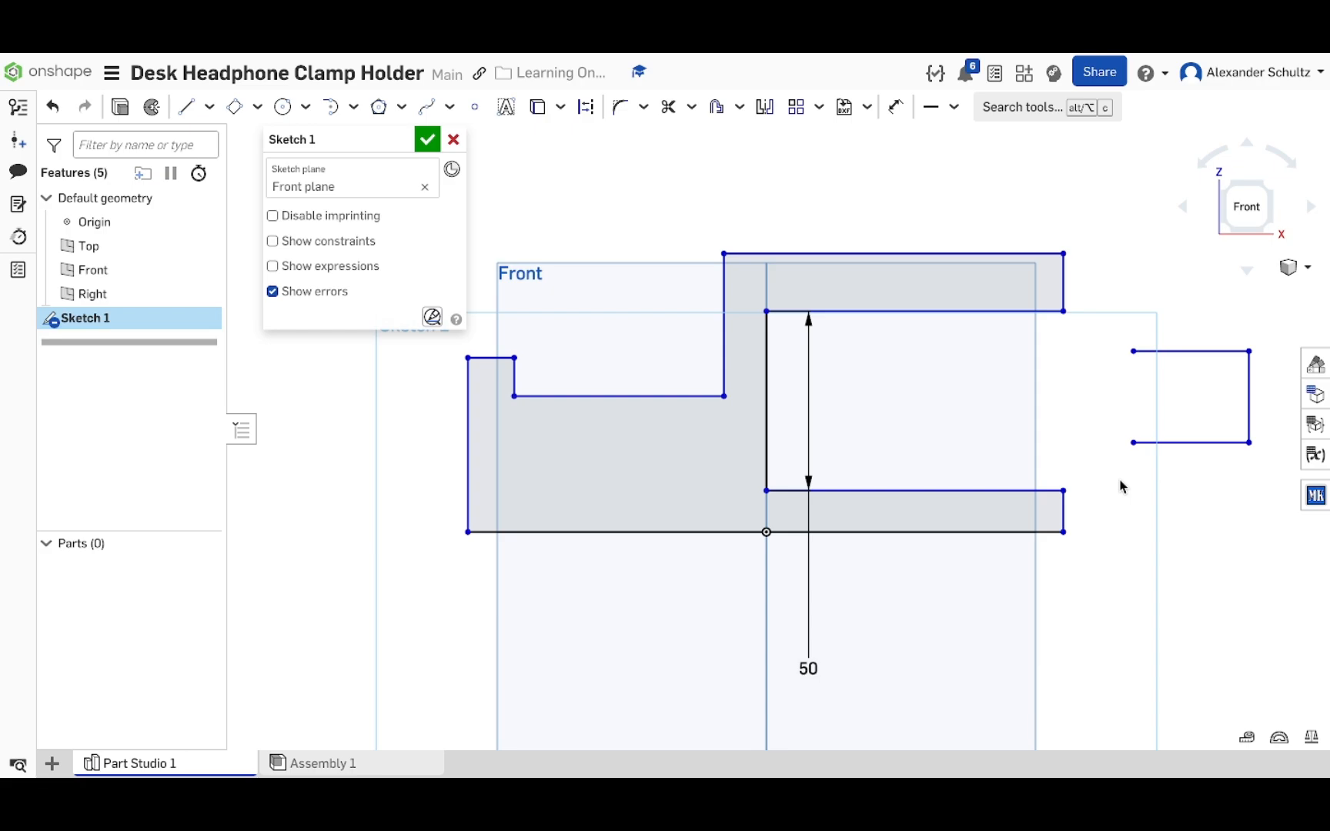
# Step: Delete the trial line chain beyond the arms and shorten both arms slightly by moving the upper arm's inner tip corner
pyautogui.moveTo(1105, 297); pyautogui.dragTo(1284, 531)
pyautogui.press('Delete')
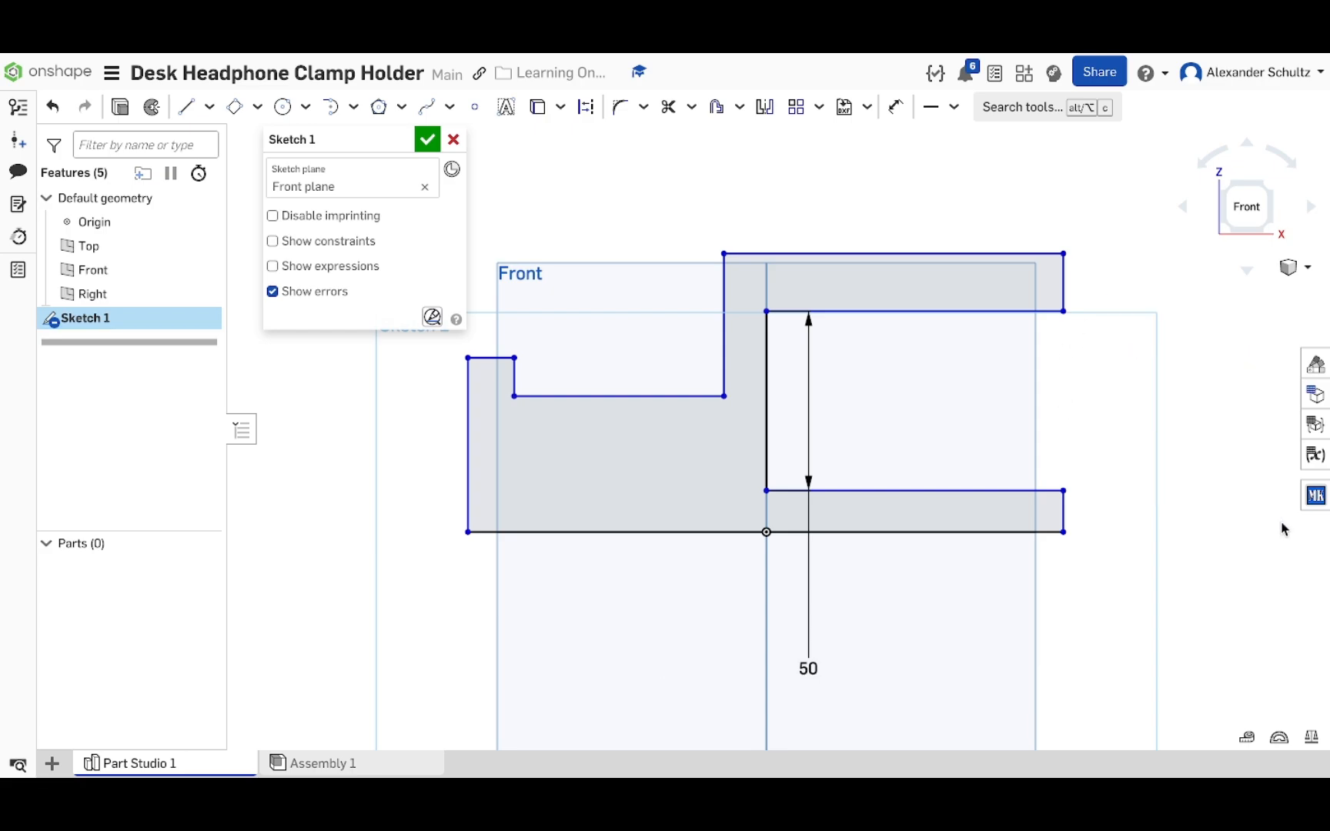
pyautogui.moveTo(1063, 311)
pyautogui.mouseDown()
pyautogui.moveTo(1009, 336)
pyautogui.moveTo(1086, 355)
pyautogui.moveTo(1087, 312)
pyautogui.moveTo(1048, 311)
pyautogui.mouseUp()
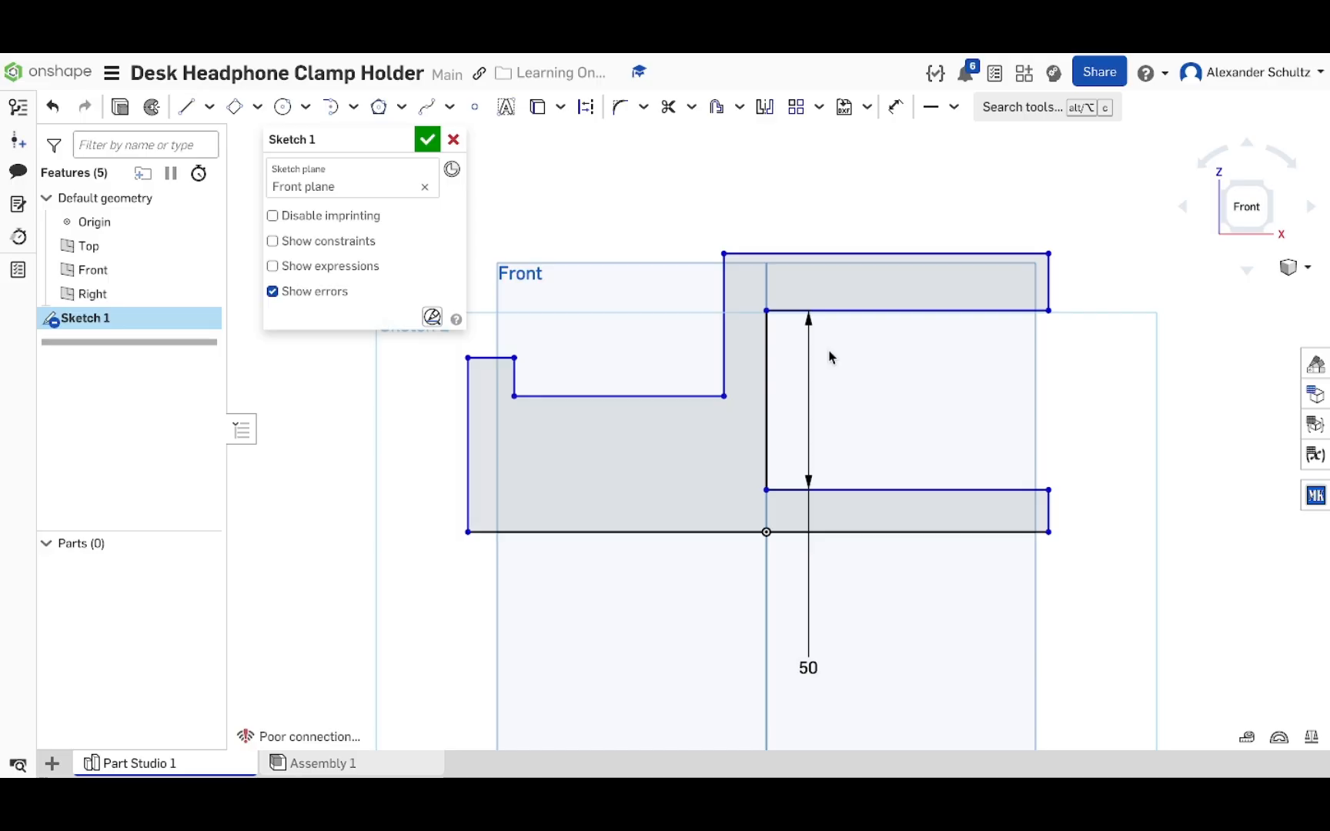
# Step: Dimension the end edge of the upper arm to give it a thickness of 15 mm
pyautogui.press('u')
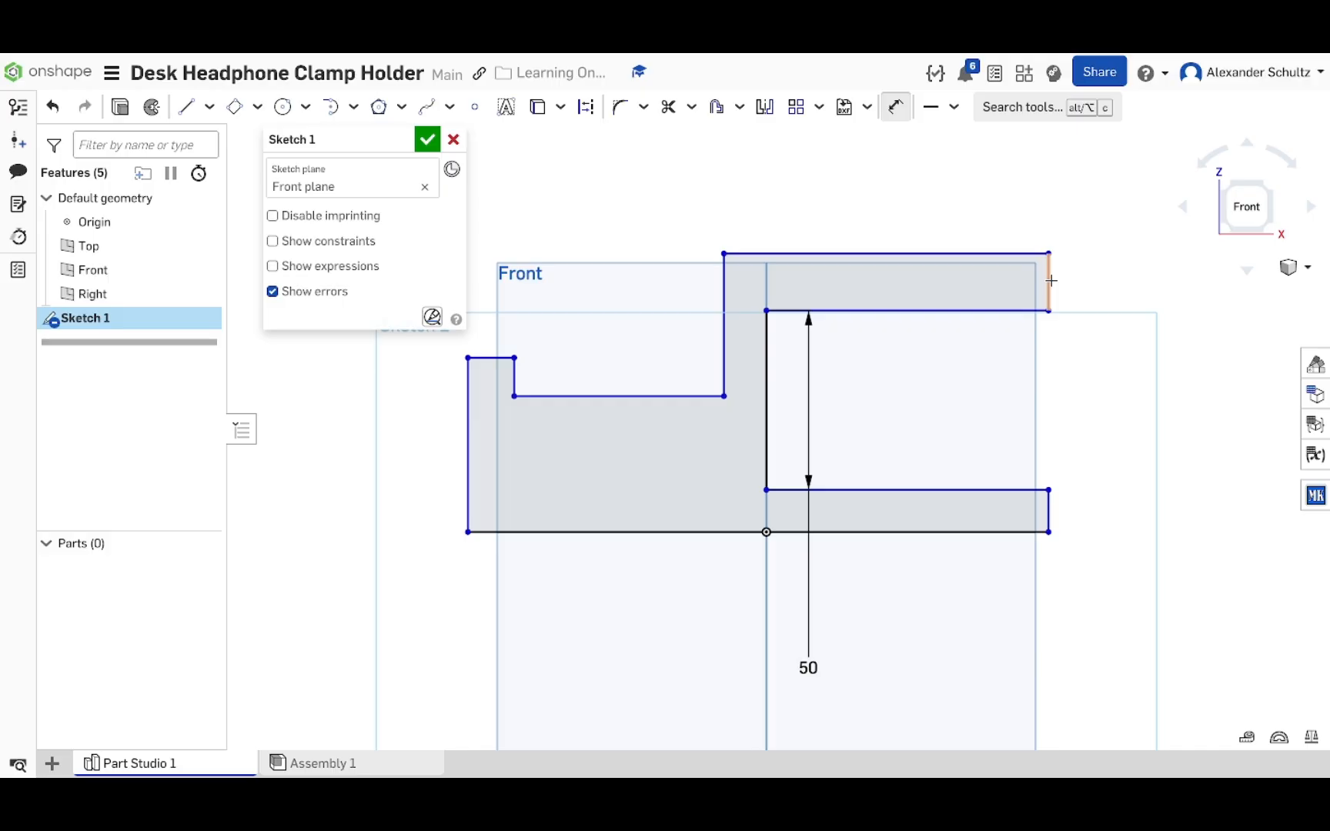
pyautogui.click(1051, 281)
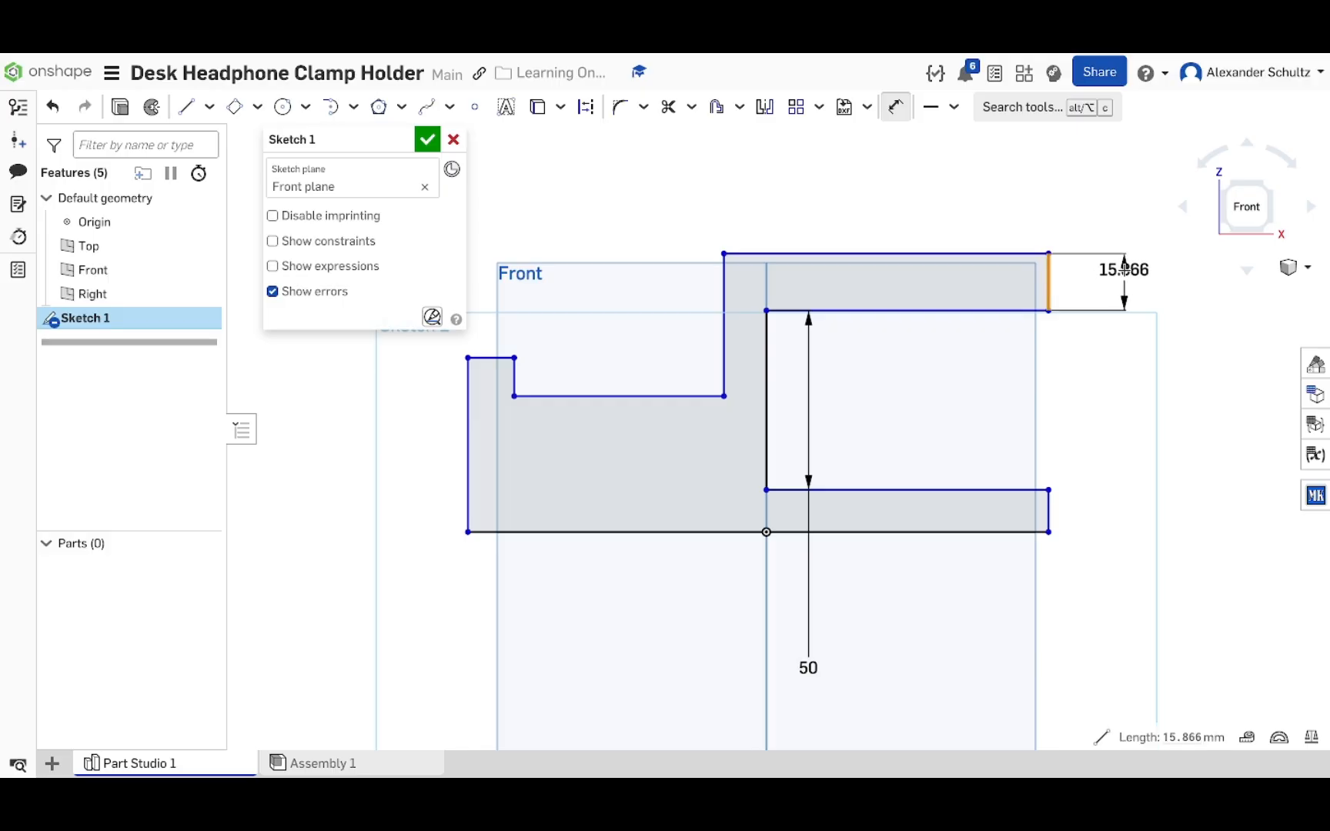
pyautogui.click(1127, 270)
pyautogui.write('15')
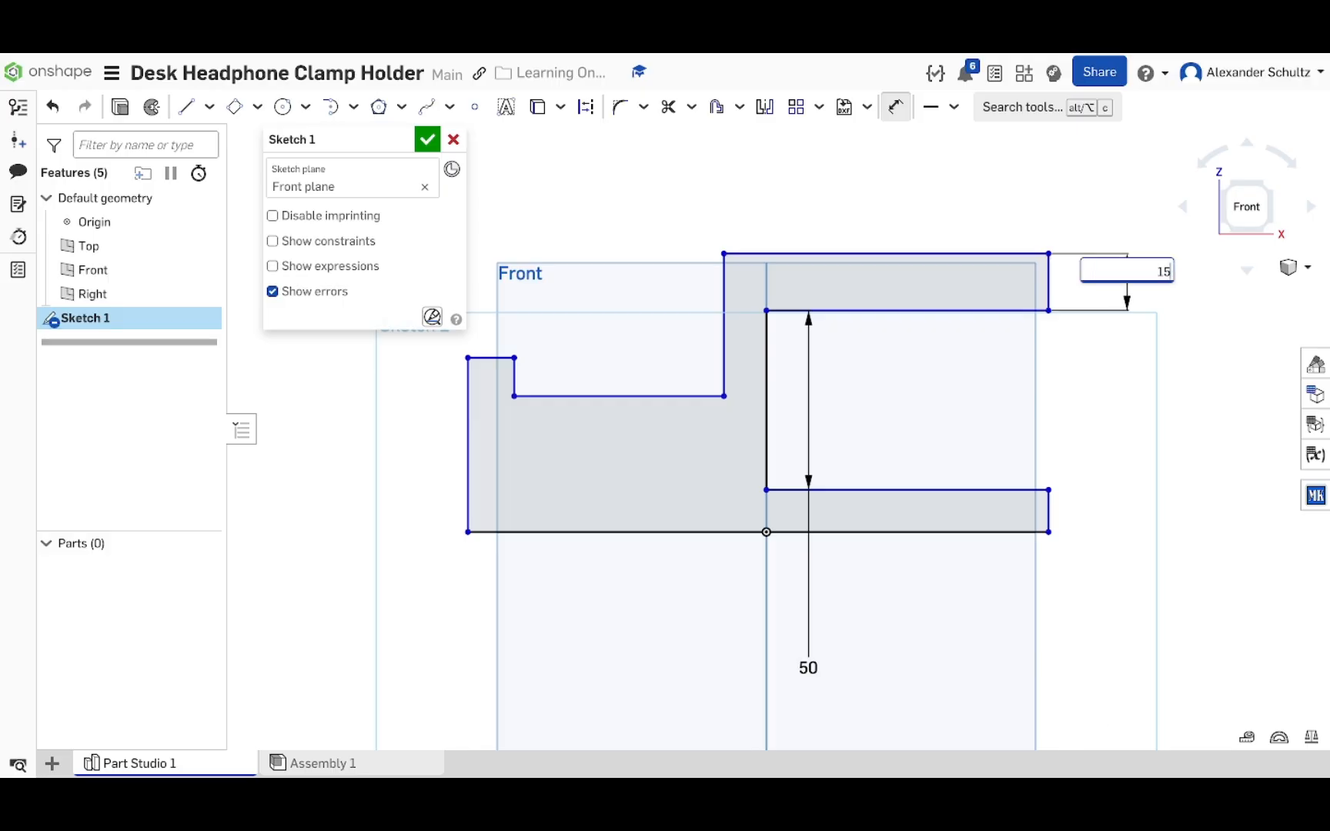
pyautogui.press('Return')
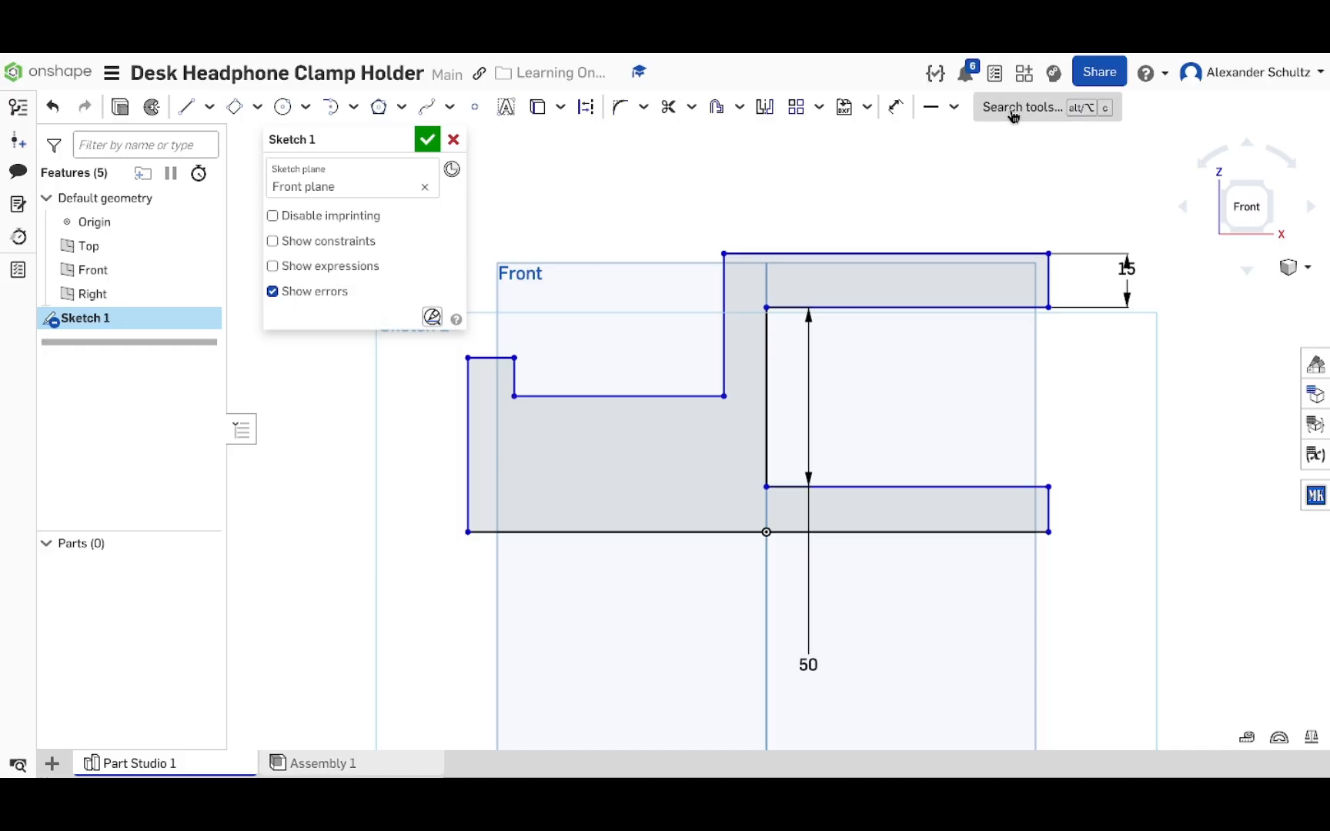
# Step: Apply an Equal constraint between the end edges of the upper and lower arms
pyautogui.click(954, 107)
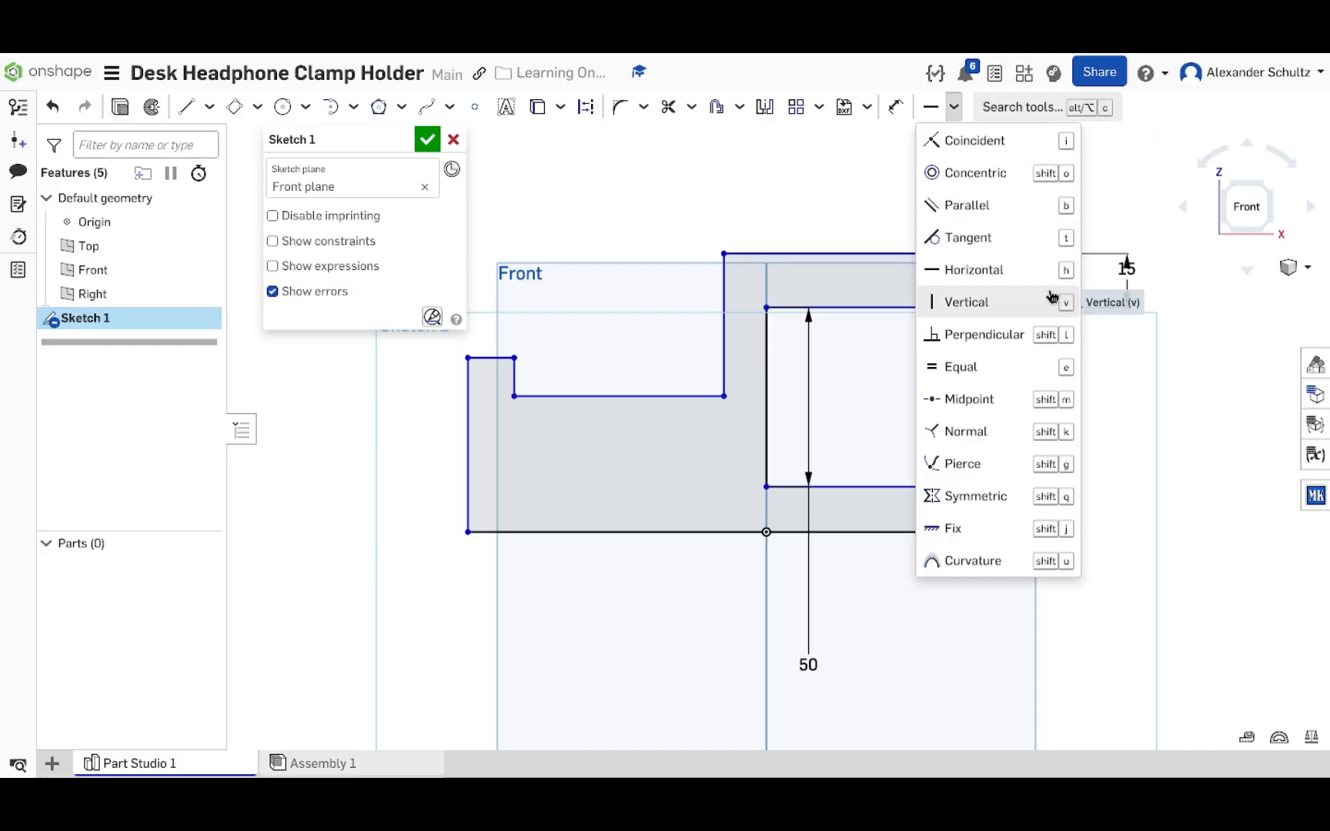
pyautogui.click(993, 368)
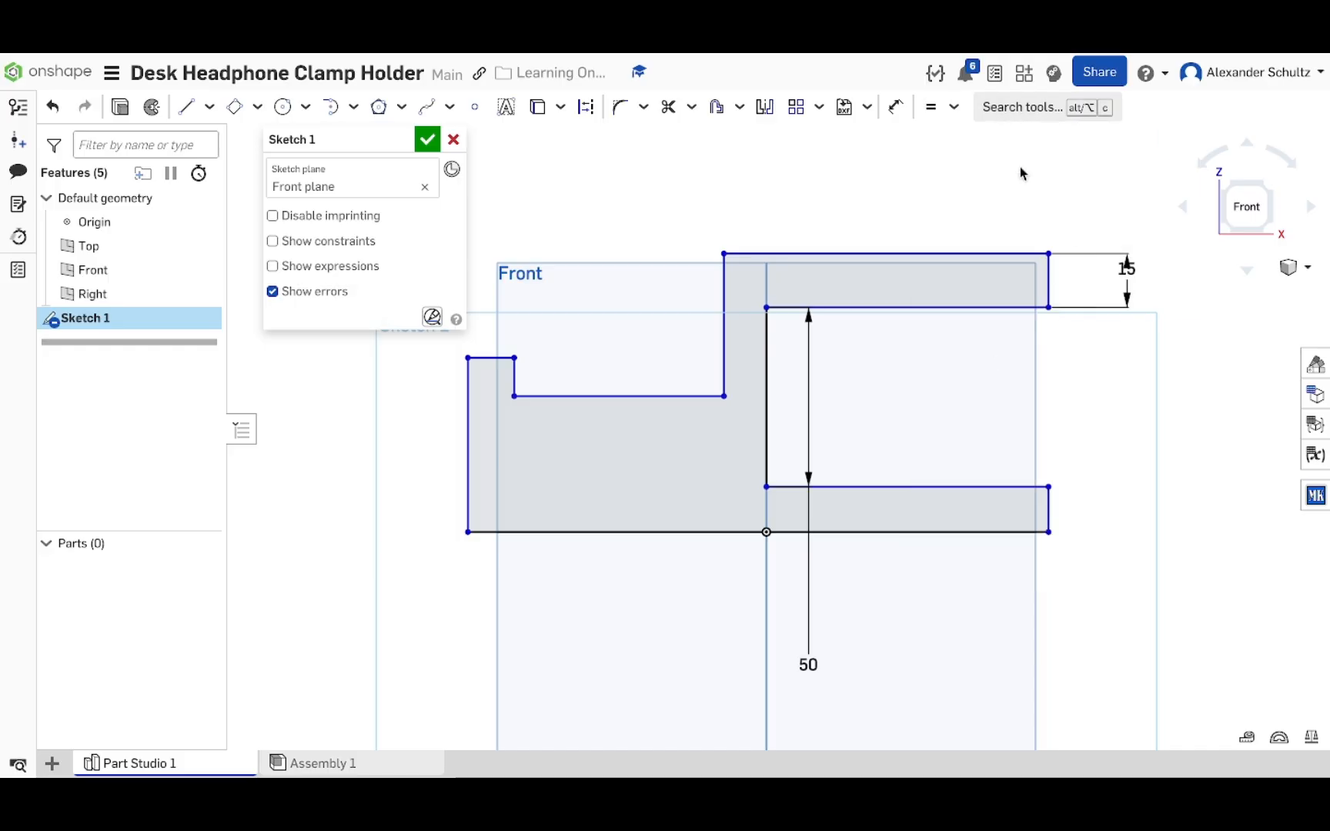
pyautogui.click(1050, 281)
pyautogui.click(1049, 505)
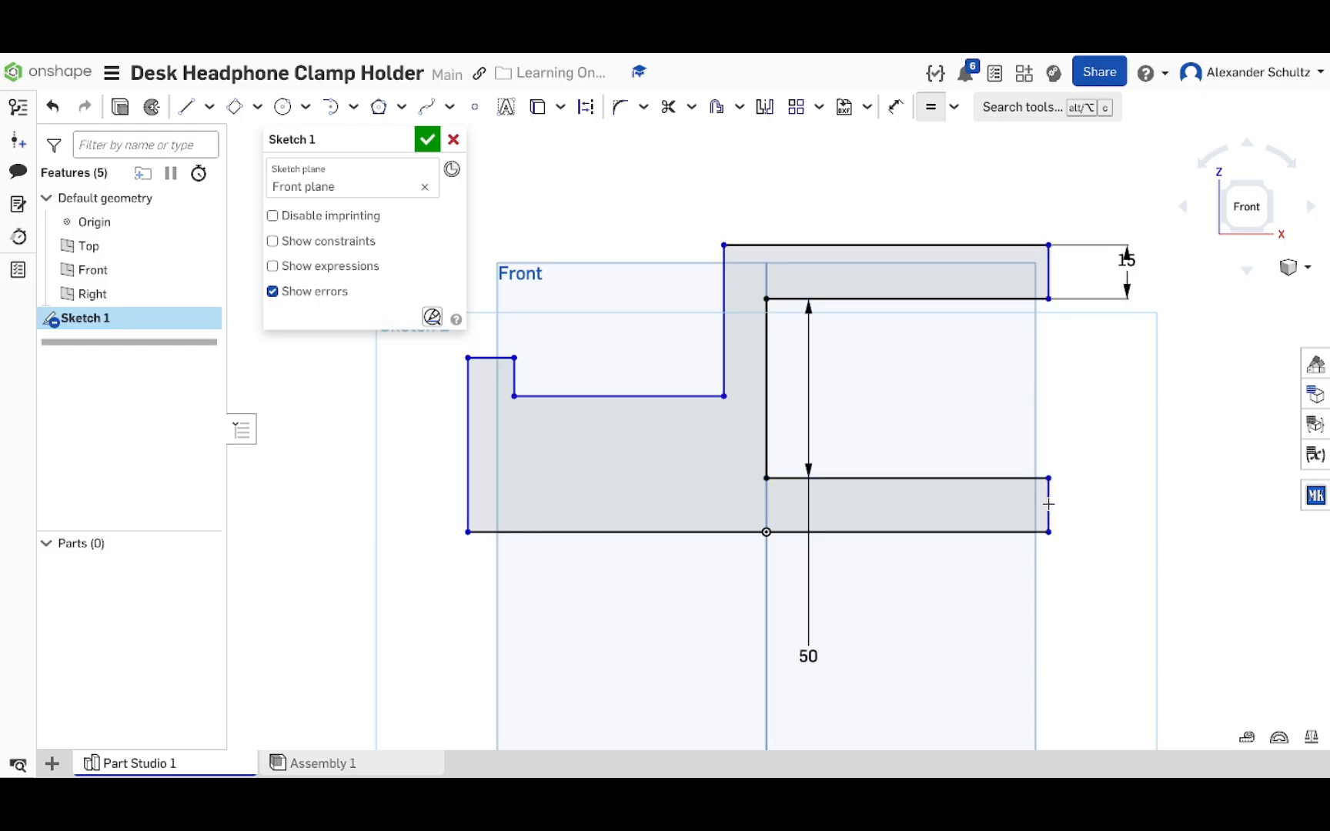
pyautogui.press('Escape')
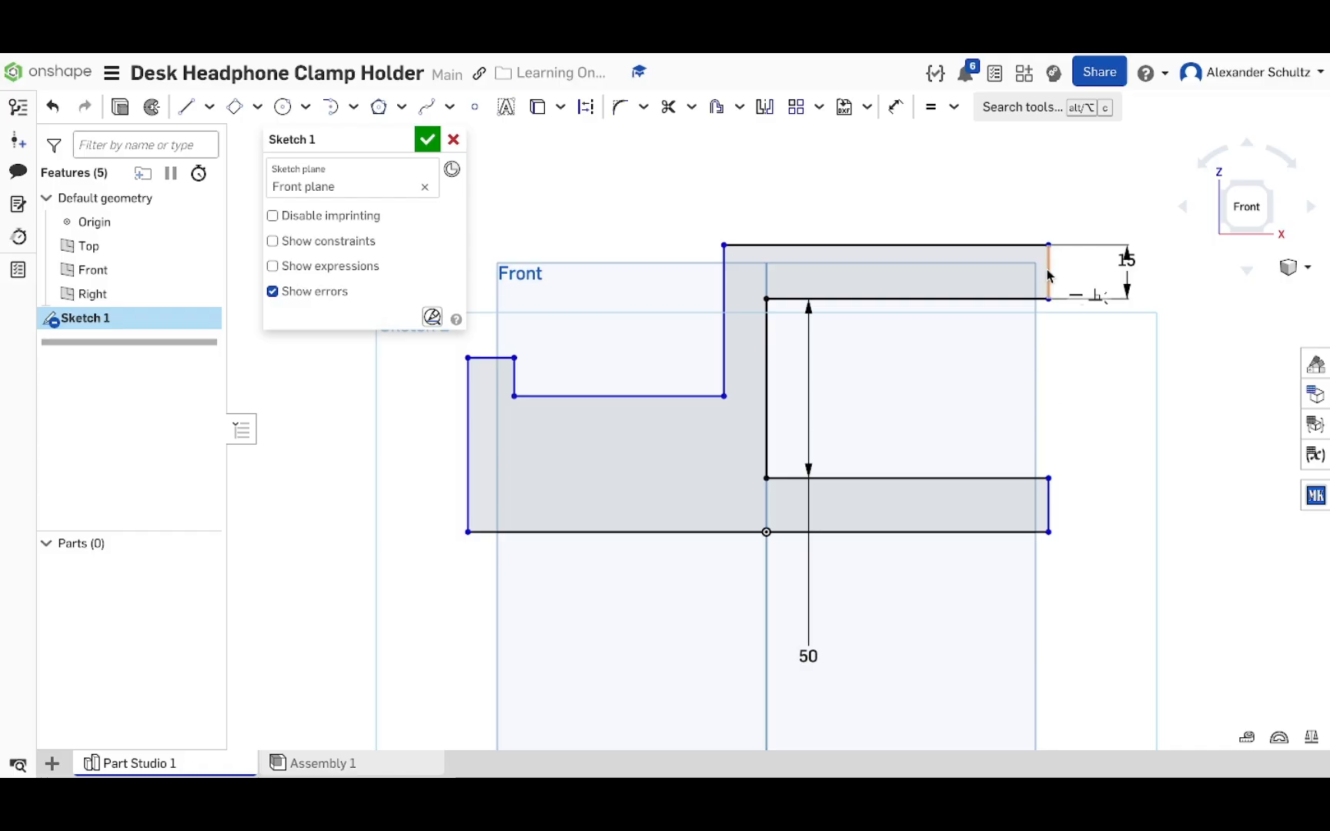
# Step: Keep the upper arm's thickness value and reposition its dimension text just below the extension lines, farther from the arm tip
pyautogui.doubleClick(1128, 261)
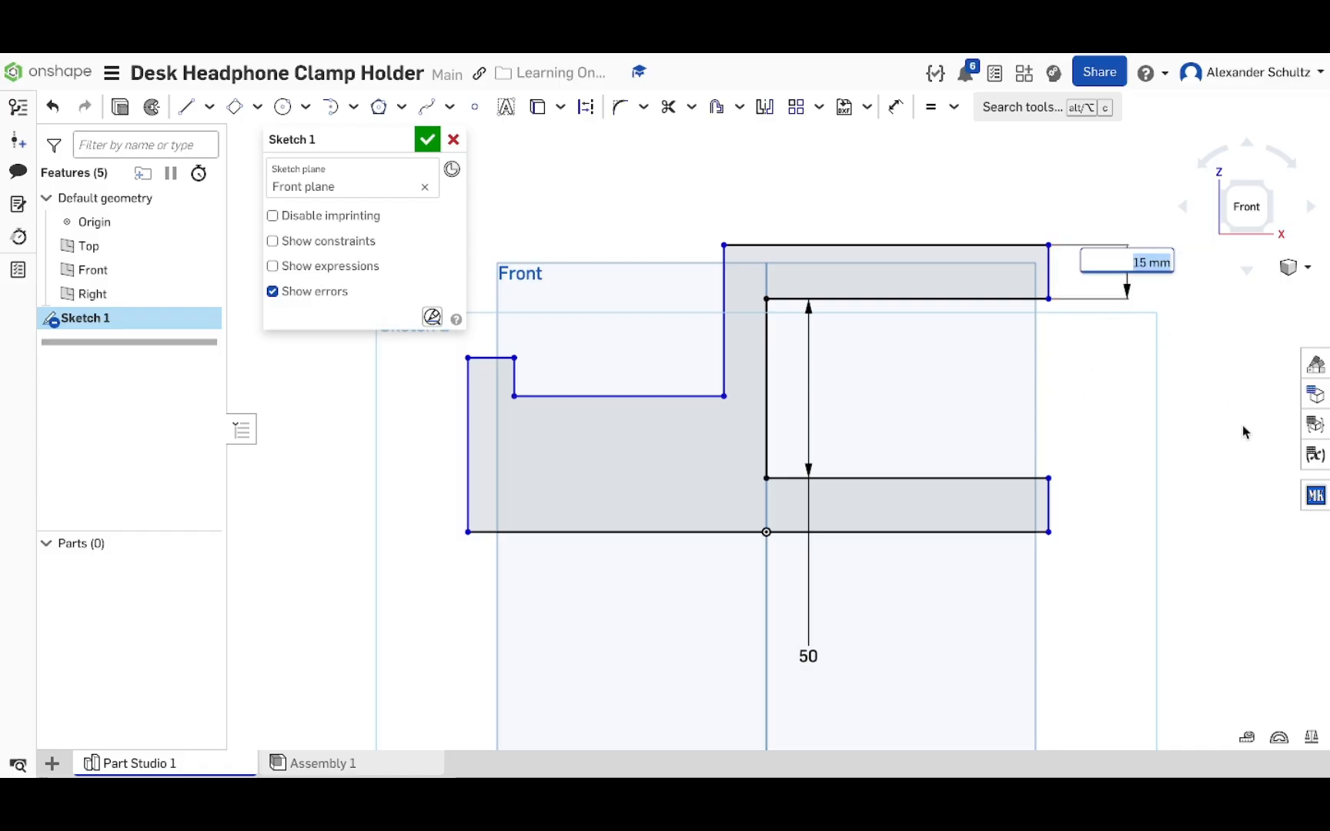
pyautogui.press('Return')
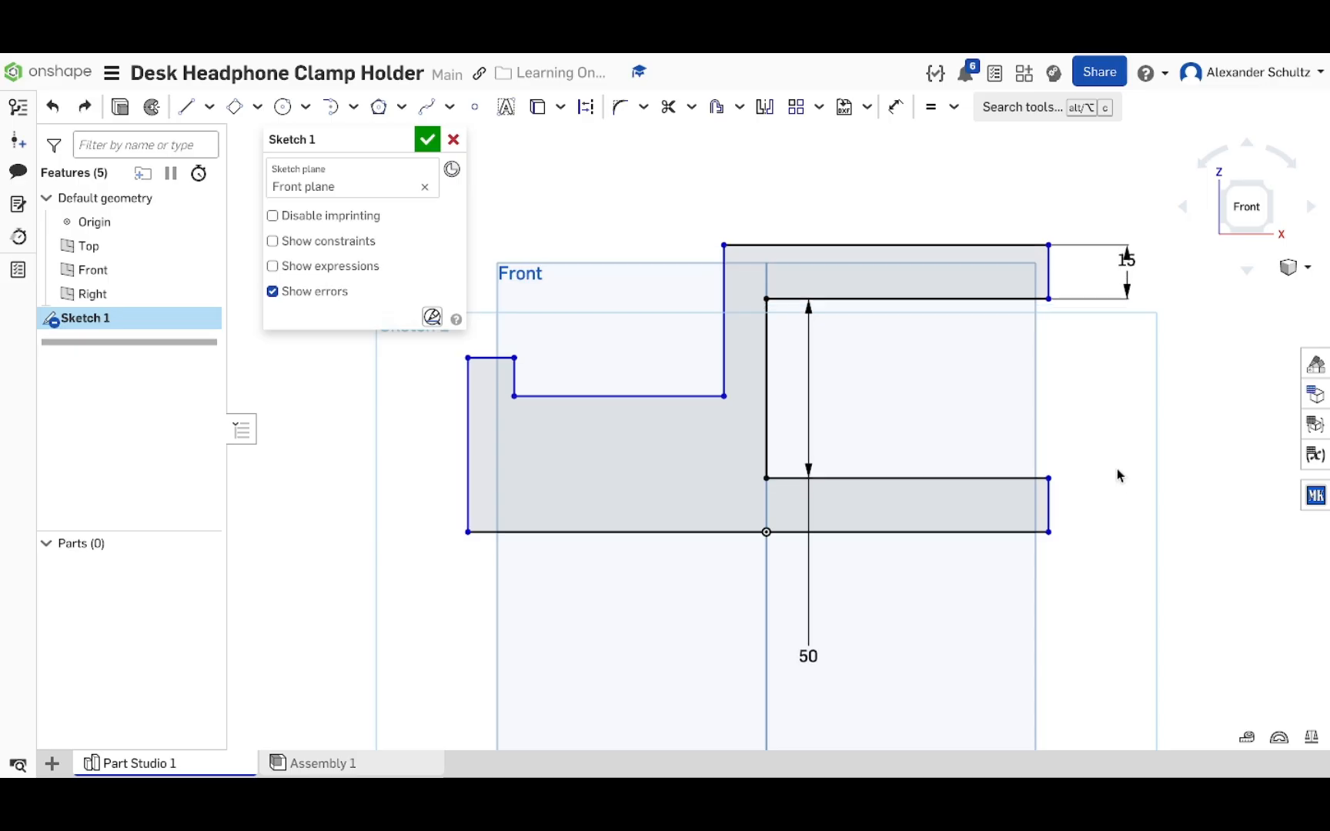
pyautogui.moveTo(1137, 286); pyautogui.dragTo(1145, 322)
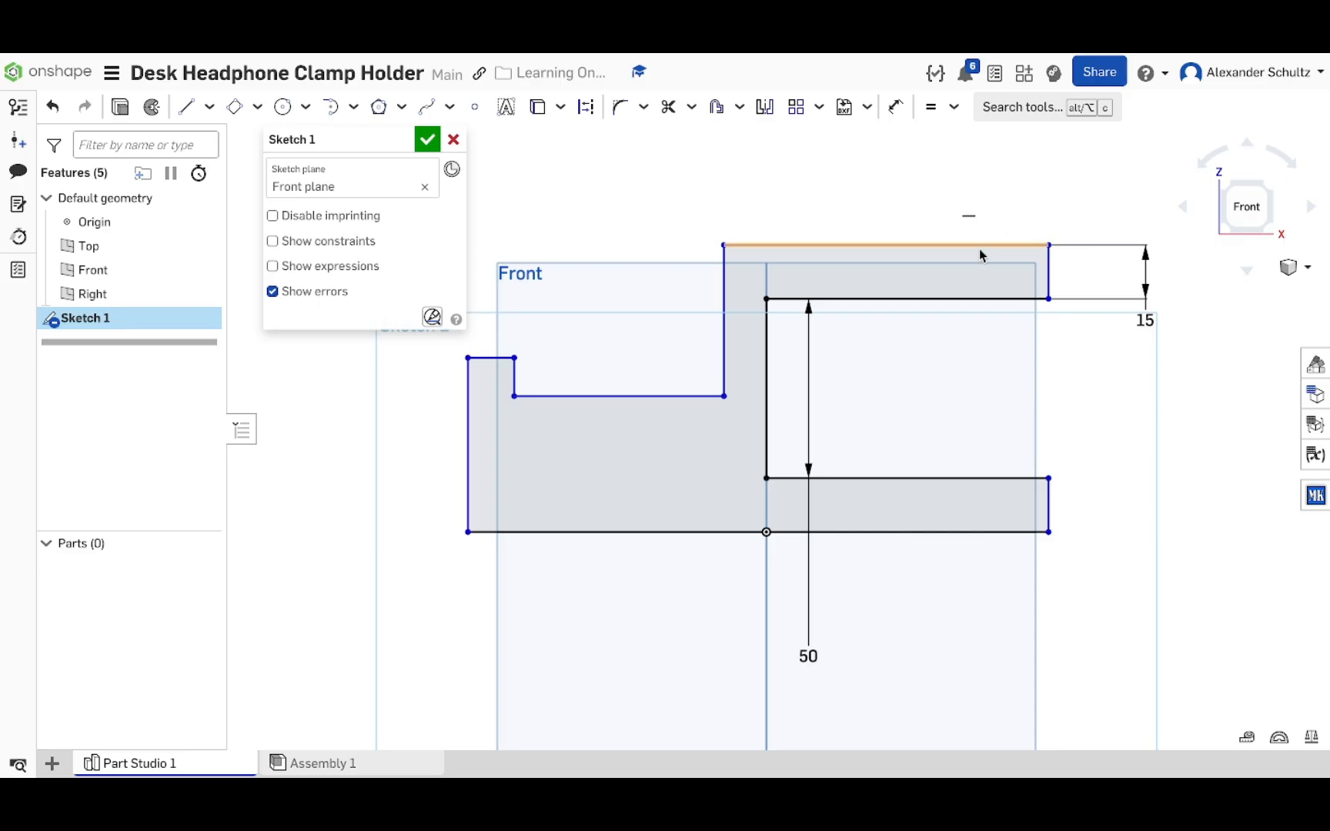
pyautogui.press('d')
pyautogui.click(946, 245)
pyautogui.press('Escape')
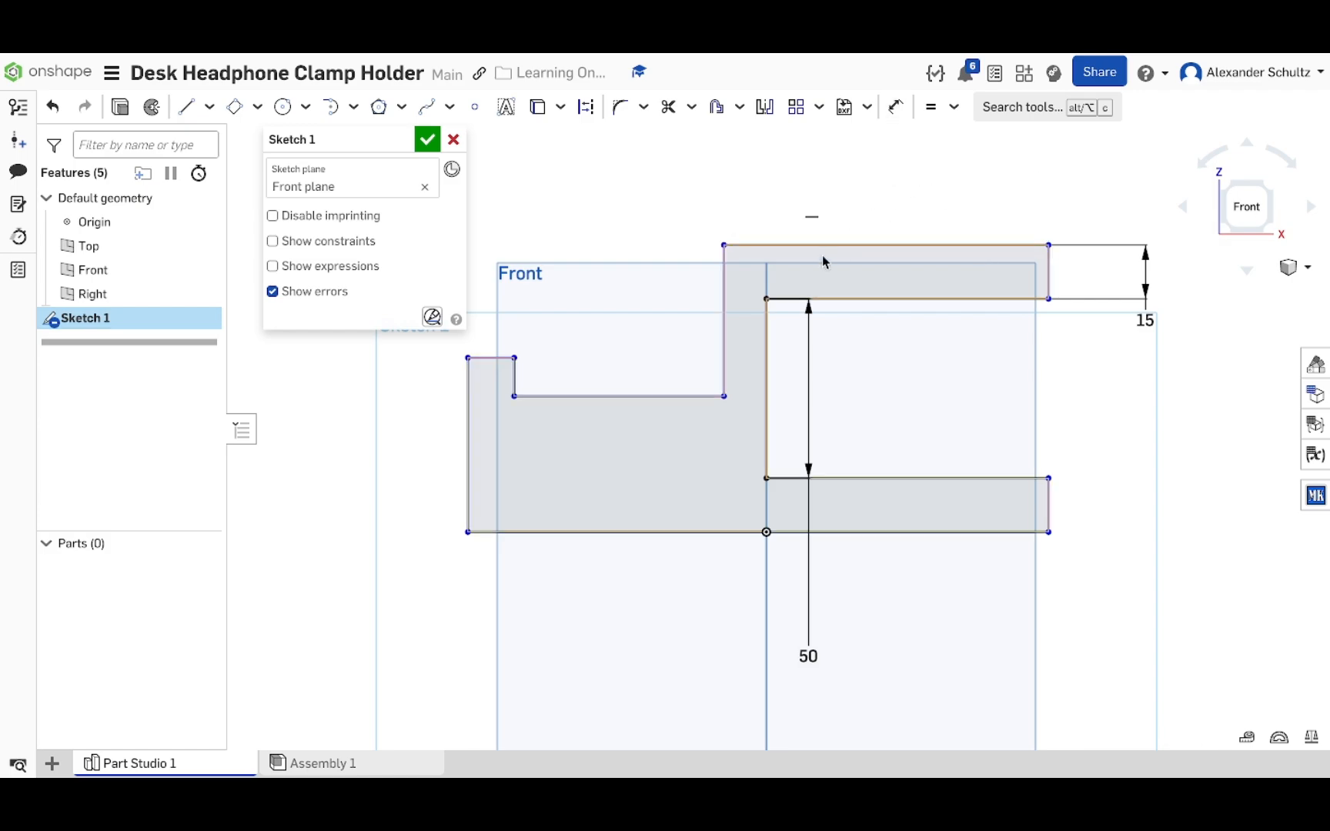
pyautogui.press('u')
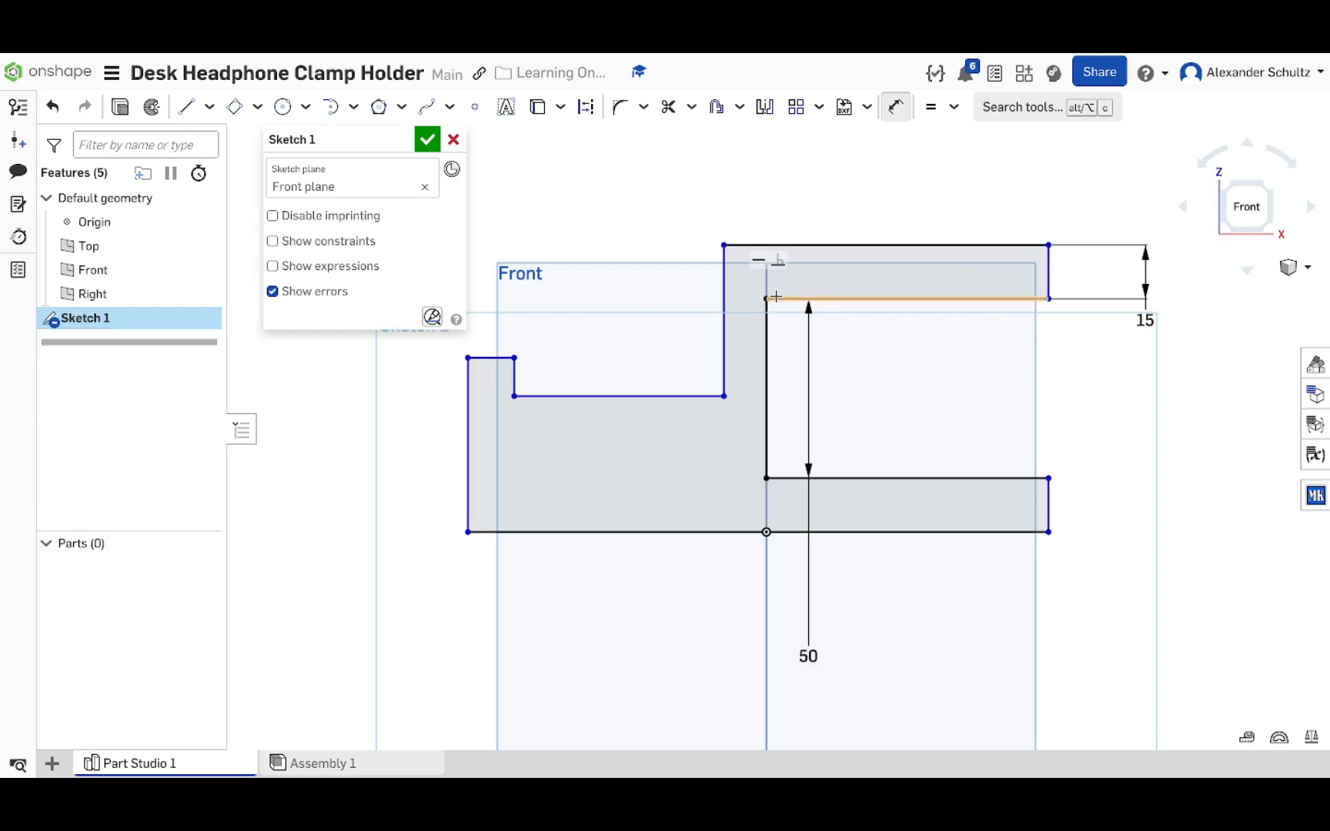
pyautogui.click(1018, 303)
pyautogui.press('Escape')
# Step: Dimension the inner horizontal edge of the upper arm at 50 mm
pyautogui.press('d')
pyautogui.click(982, 299)
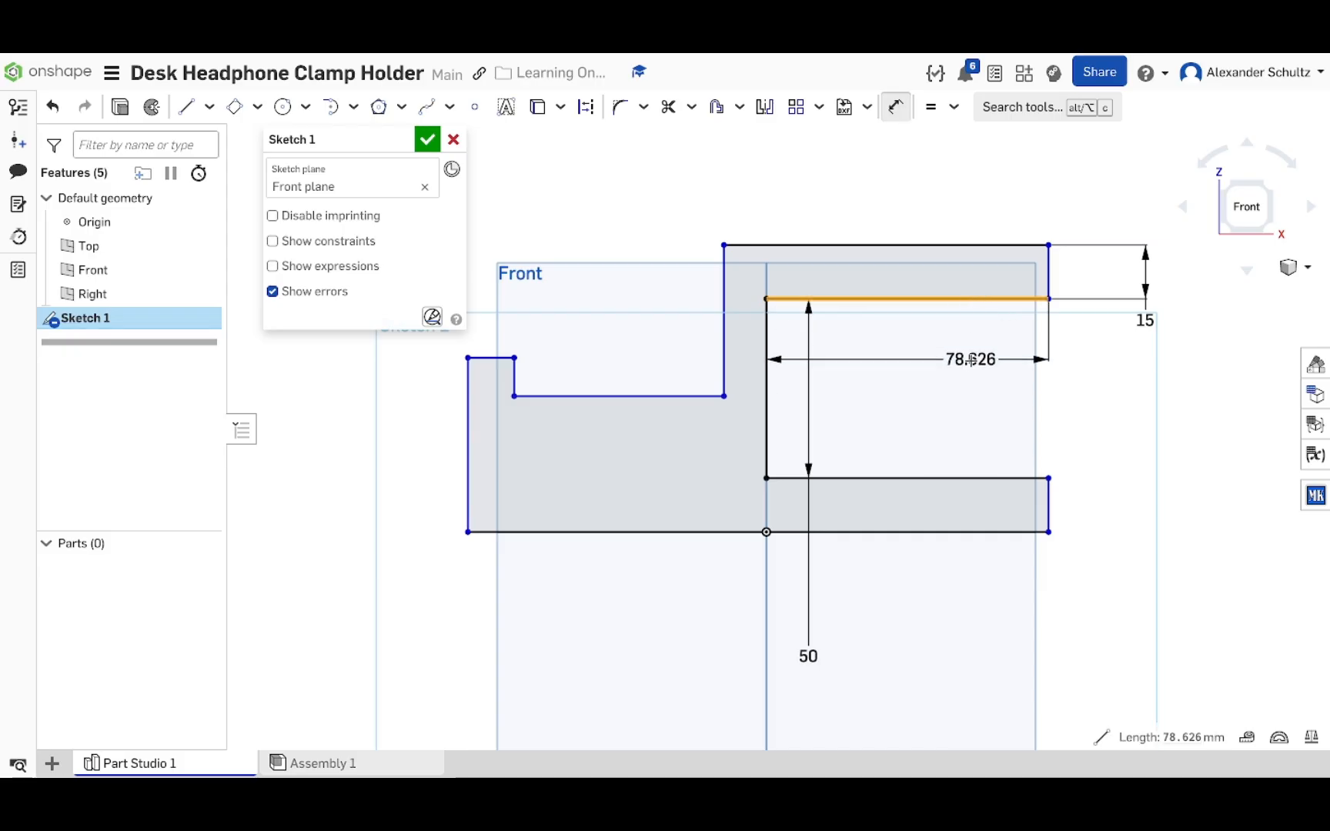
pyautogui.click(974, 362)
pyautogui.write('50')
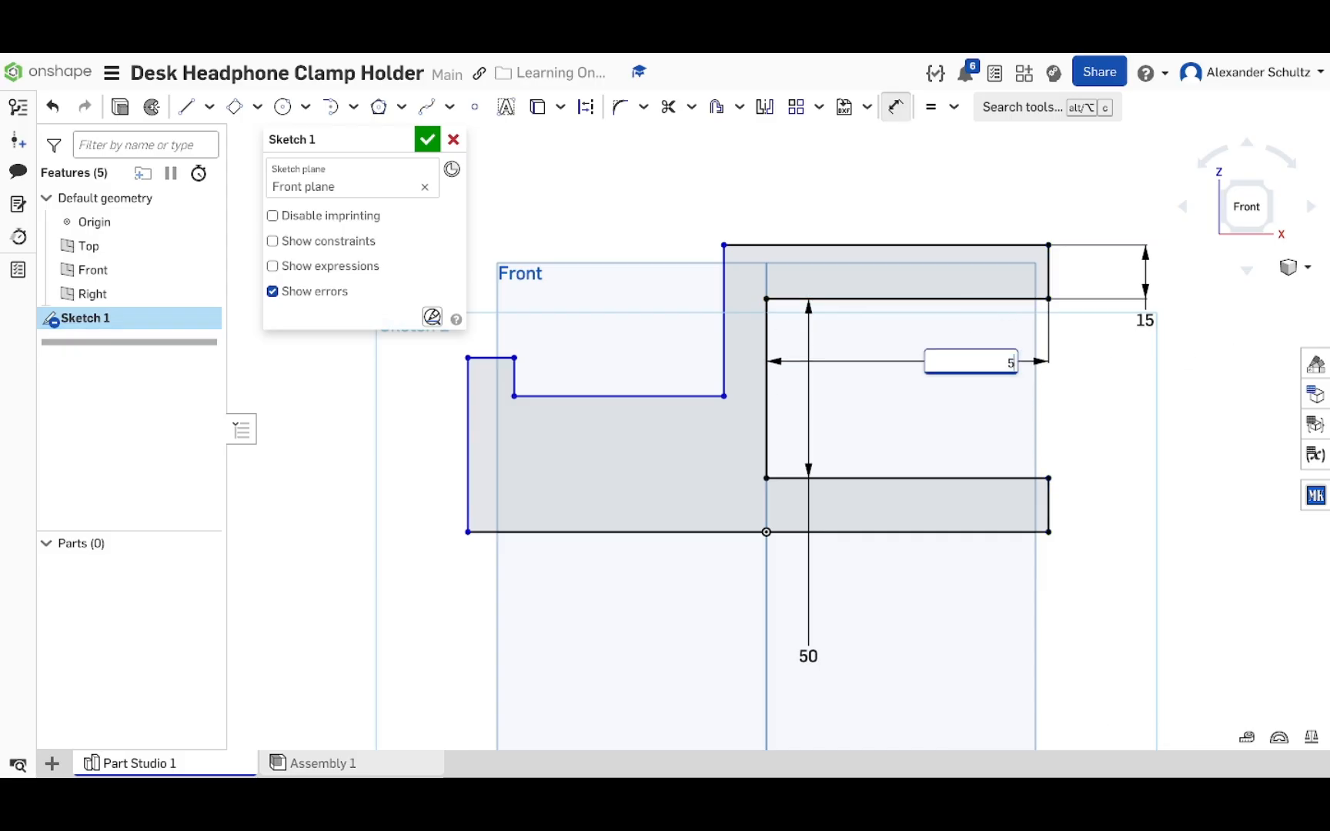
pyautogui.press('Return')
pyautogui.press('Escape')
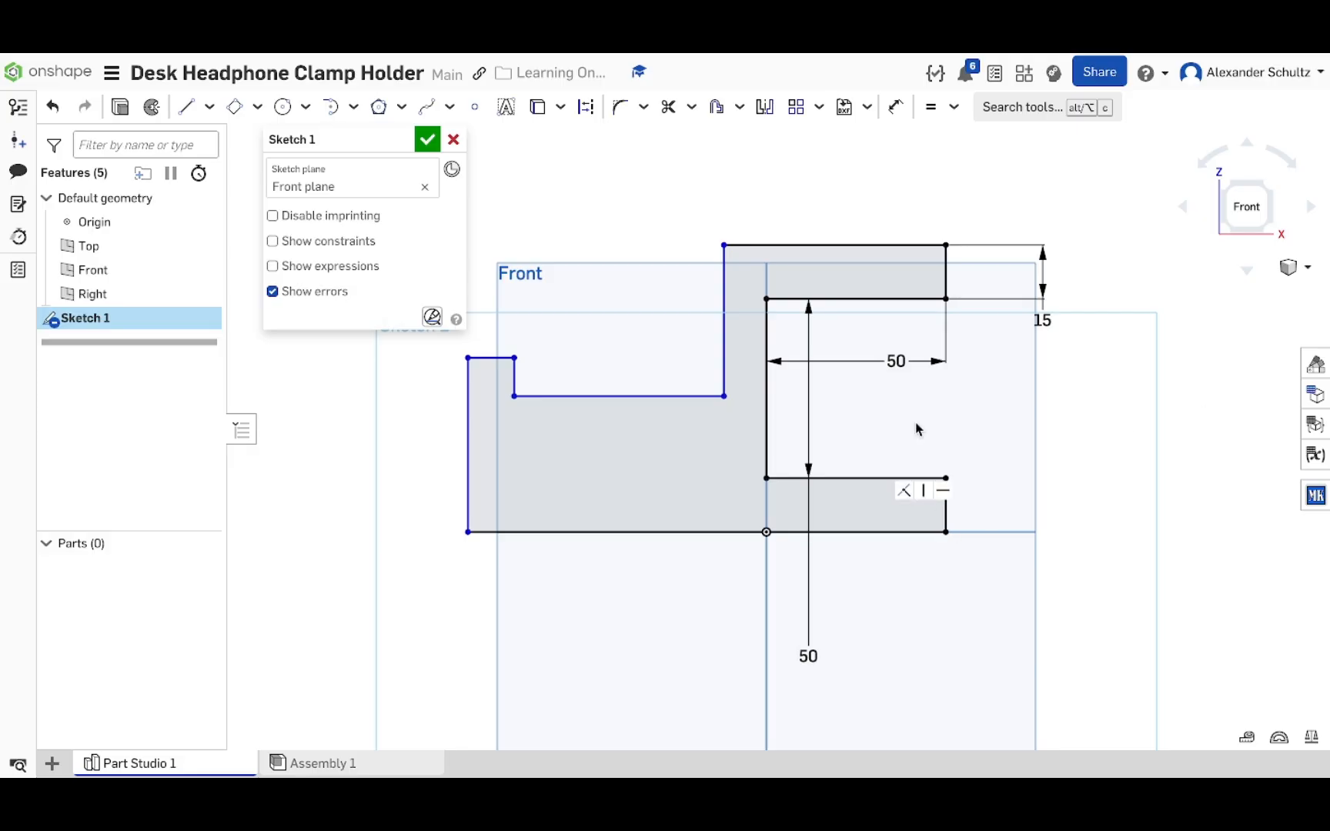
# Step: Set the upper arm's inner length dimension to 80 mm
pyautogui.doubleClick(898, 356)
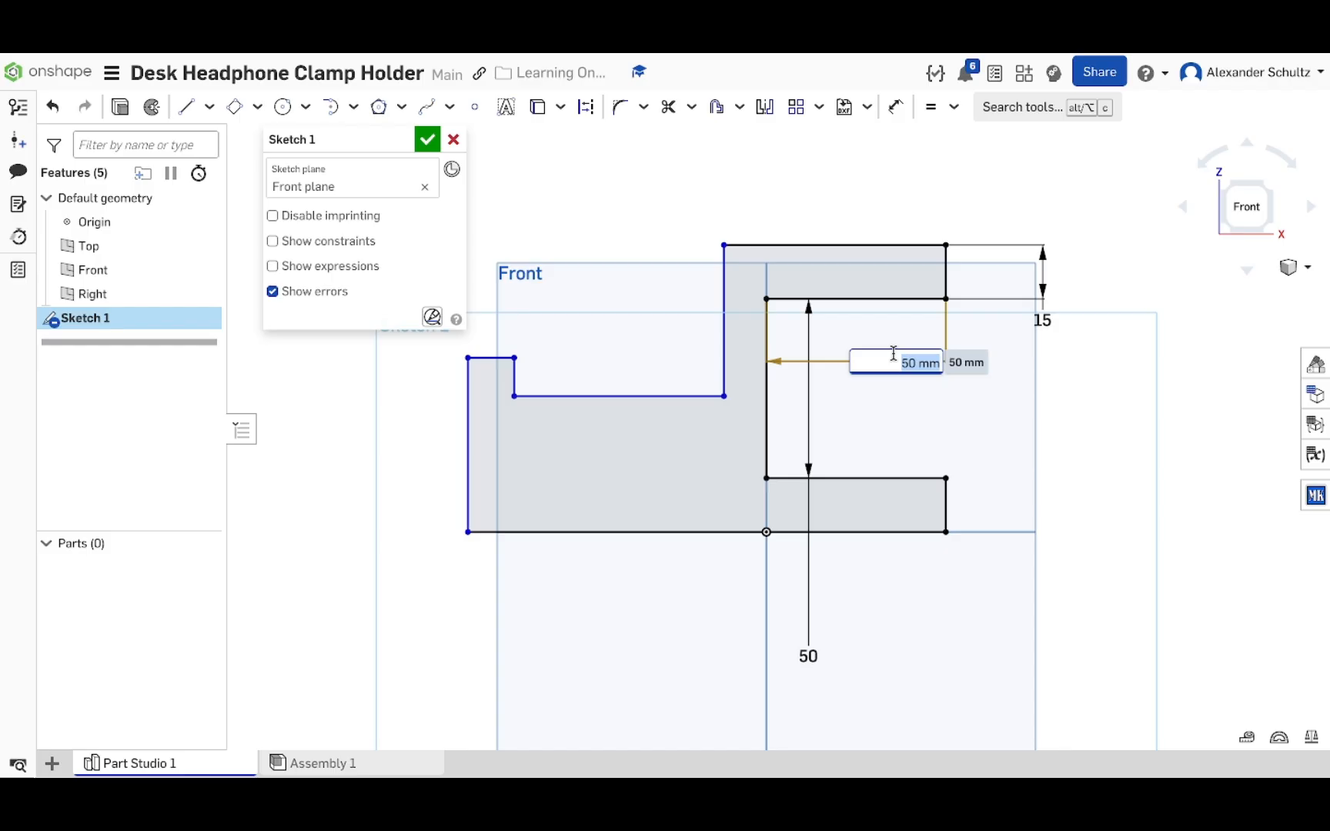
pyautogui.write('80')
pyautogui.press('Return')
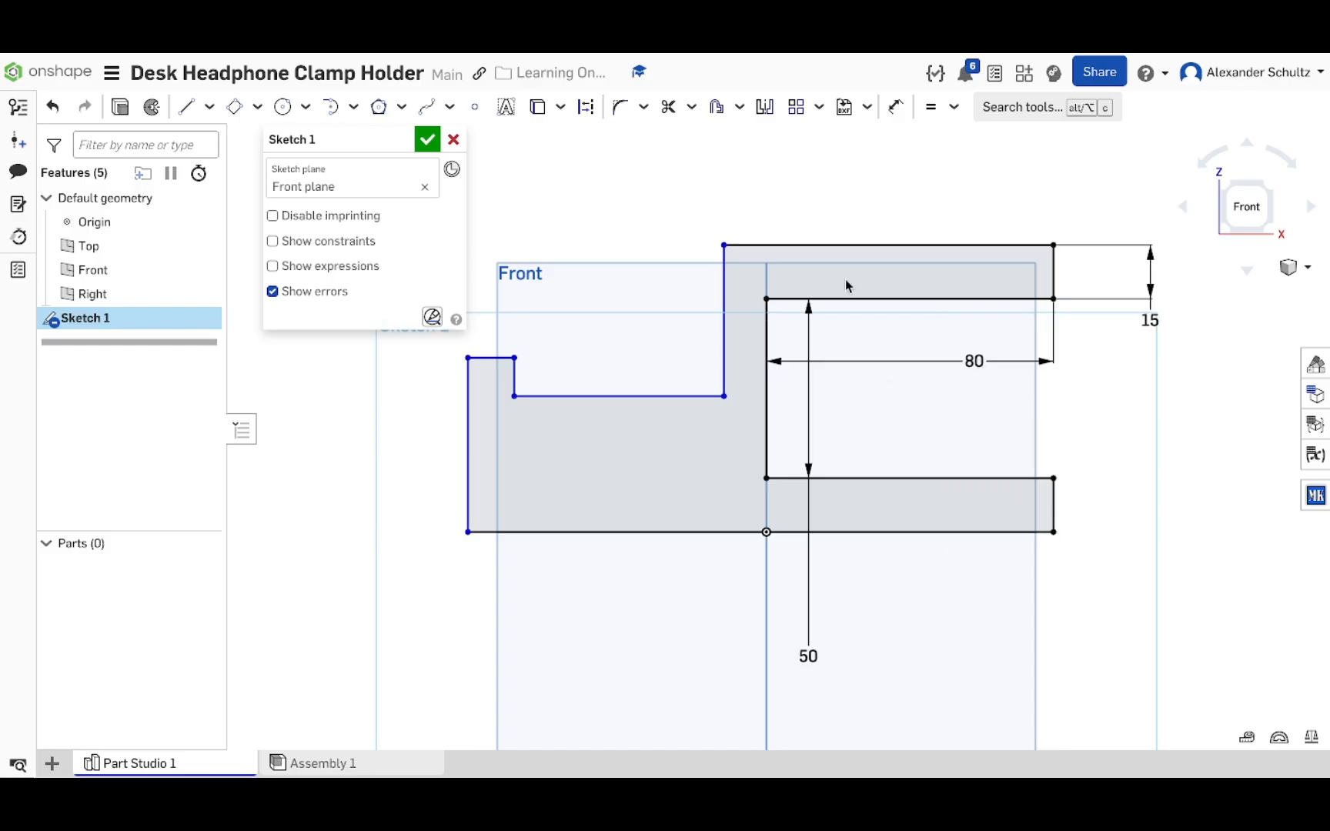
# Step: Lower the hook's floor by moving its corner beside the lip, making the headphone recess deeper
pyautogui.scroll(-3, 756, 421)
pyautogui.scroll(3, 627, 326)
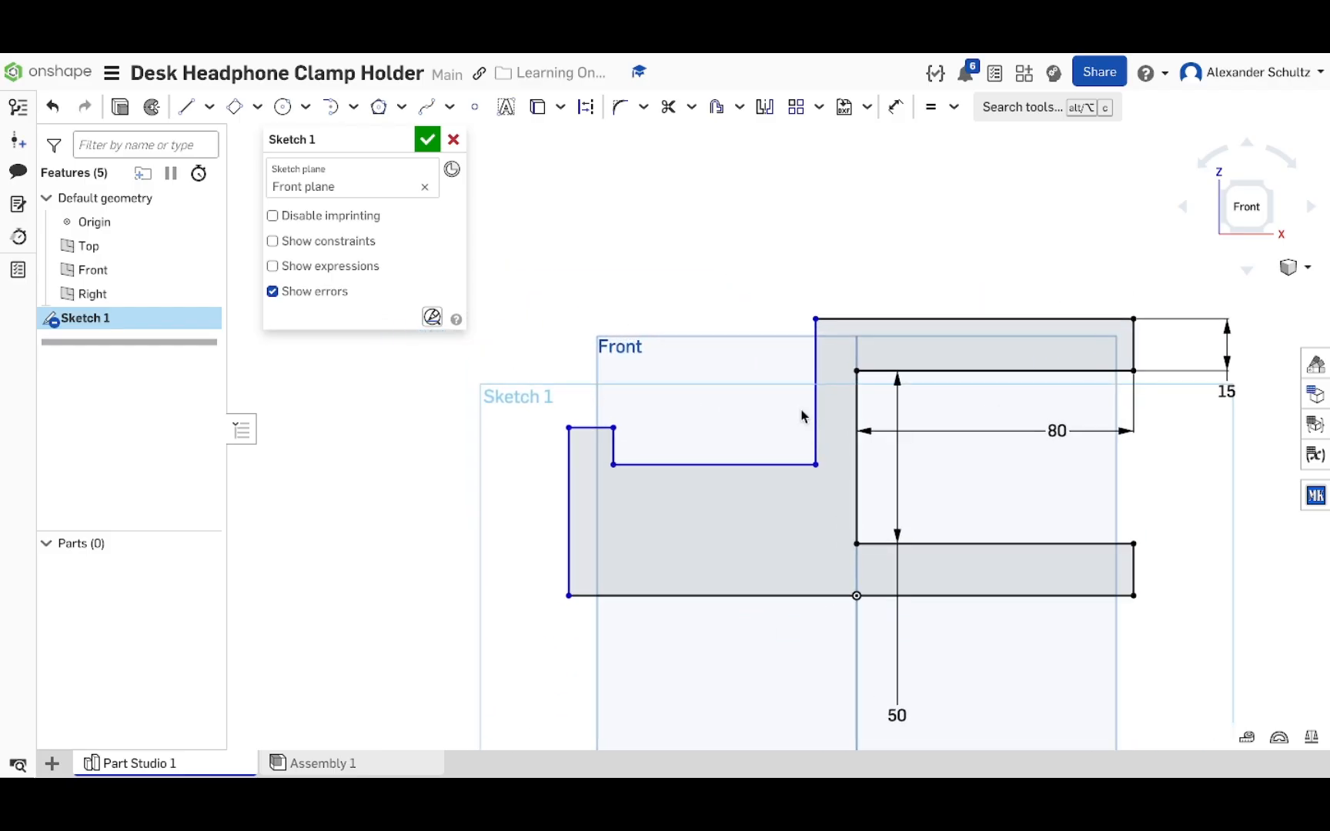
pyautogui.scroll(-1, 801, 416)
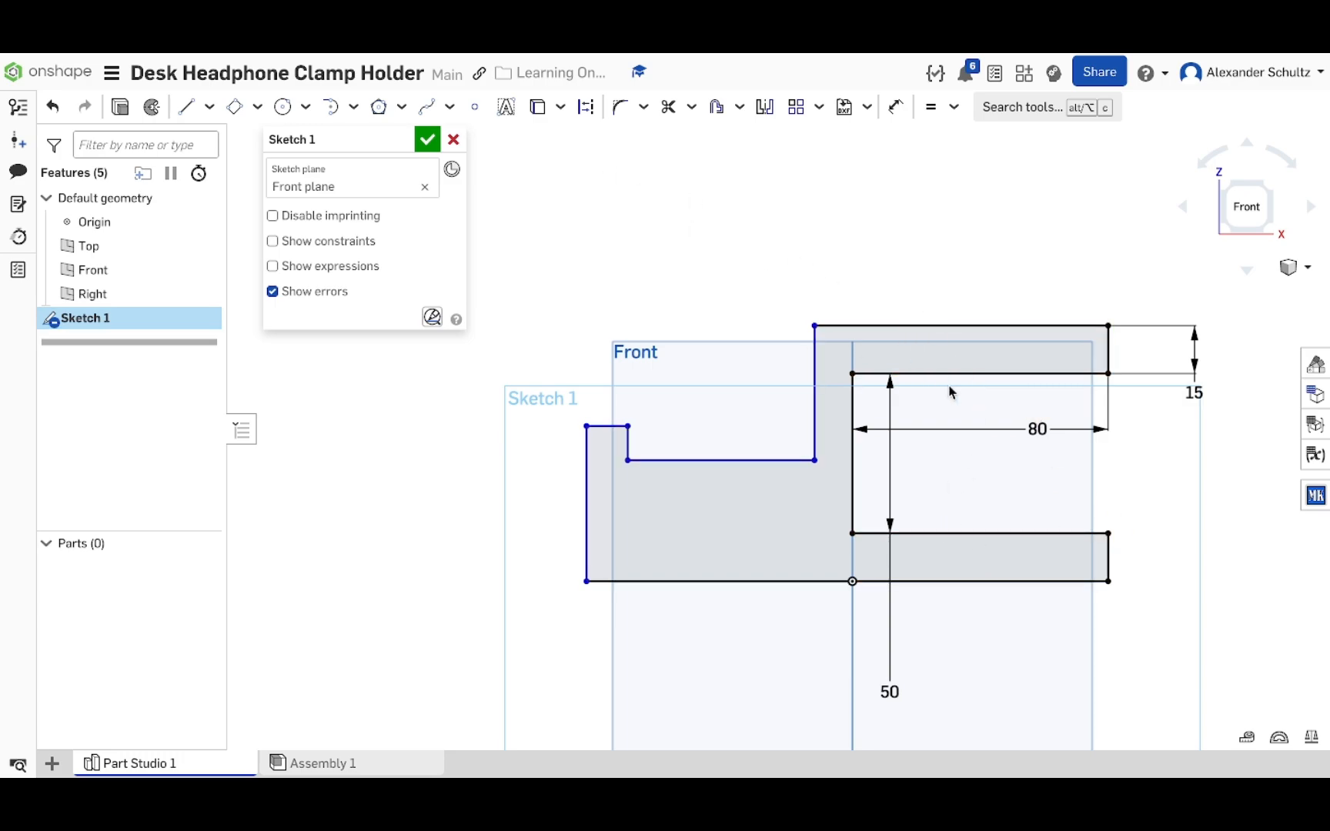
pyautogui.scroll(2, 927, 401)
pyautogui.scroll(-2, 927, 400)
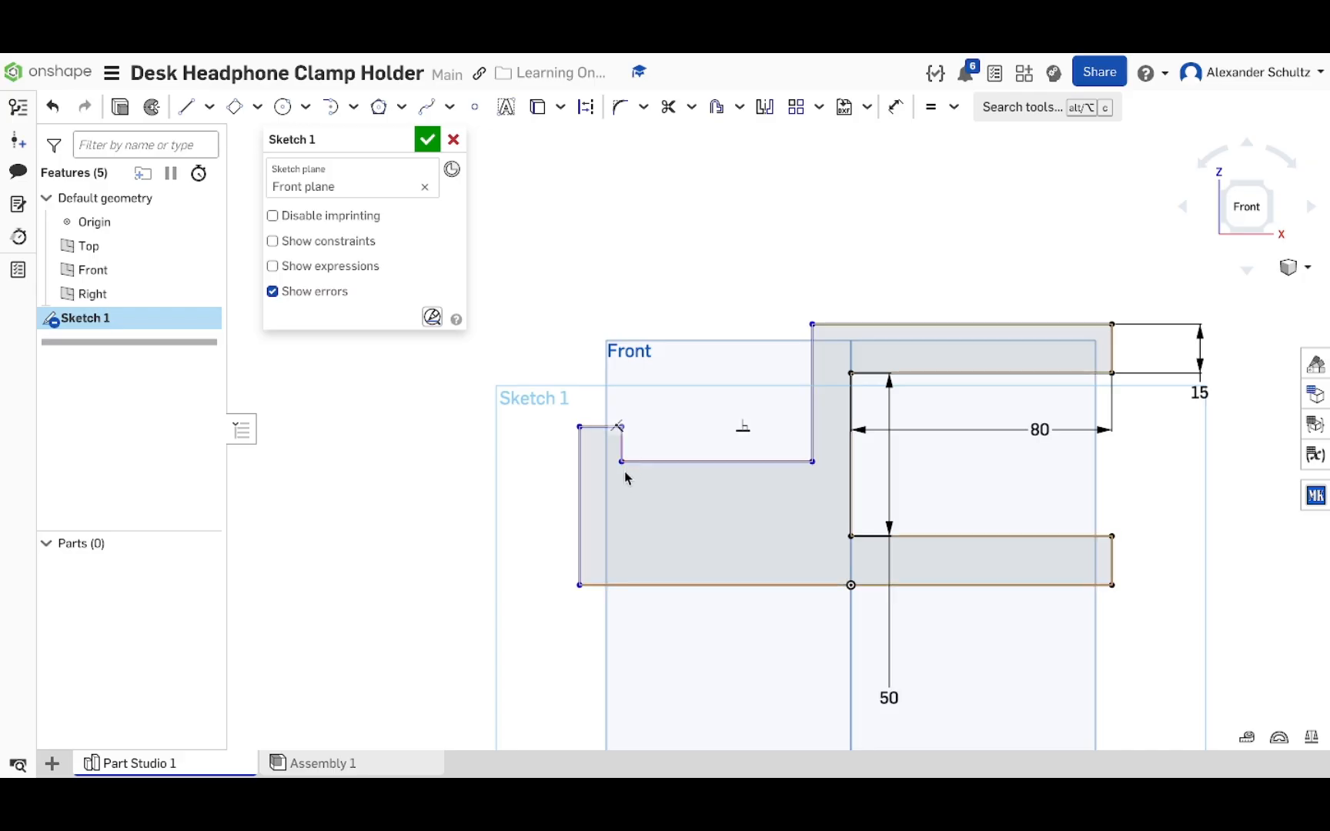
pyautogui.moveTo(622, 465); pyautogui.dragTo(620, 536)
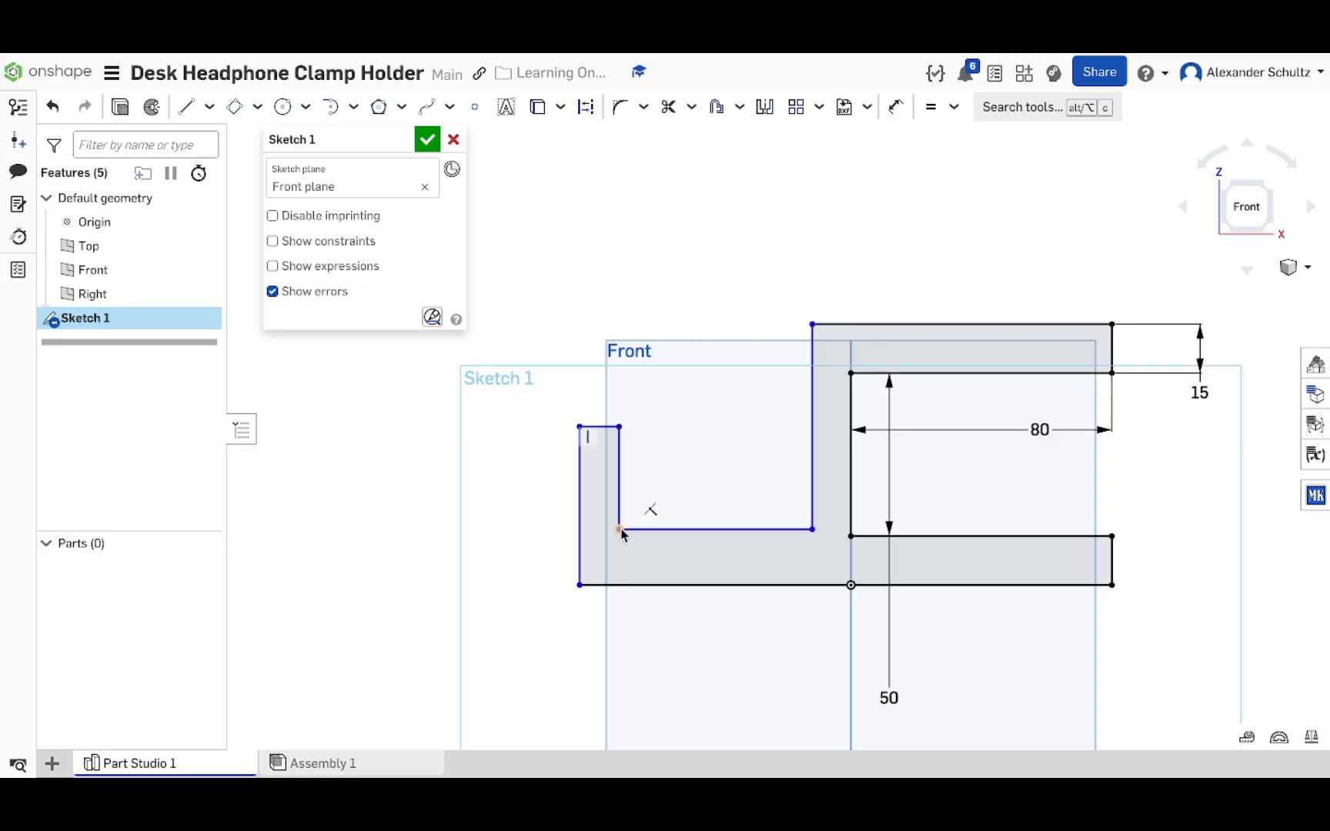
pyautogui.moveTo(619, 528); pyautogui.dragTo(620, 501)
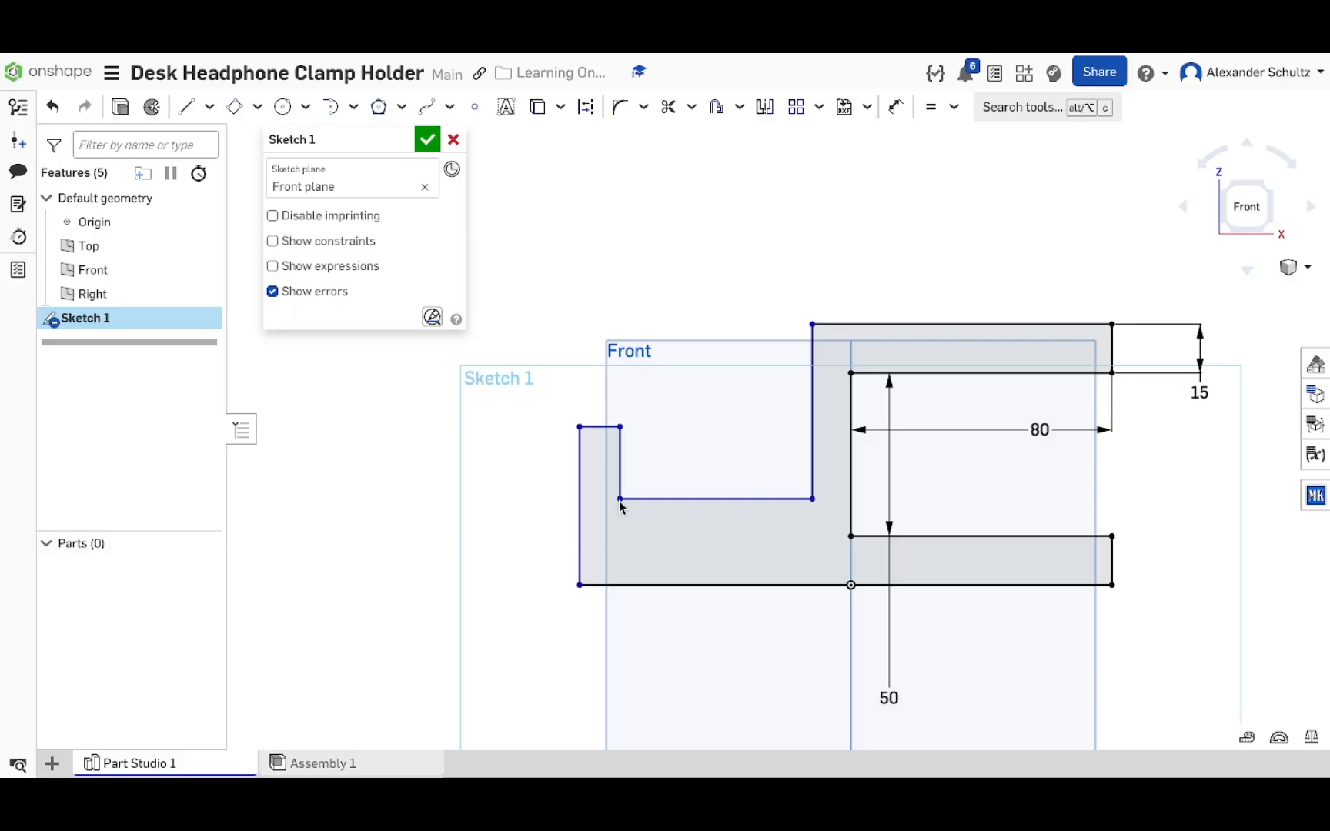
# Step: Dimension the width of the hook recess floor at 36 mm
pyautogui.press('d')
pyautogui.click(654, 499)
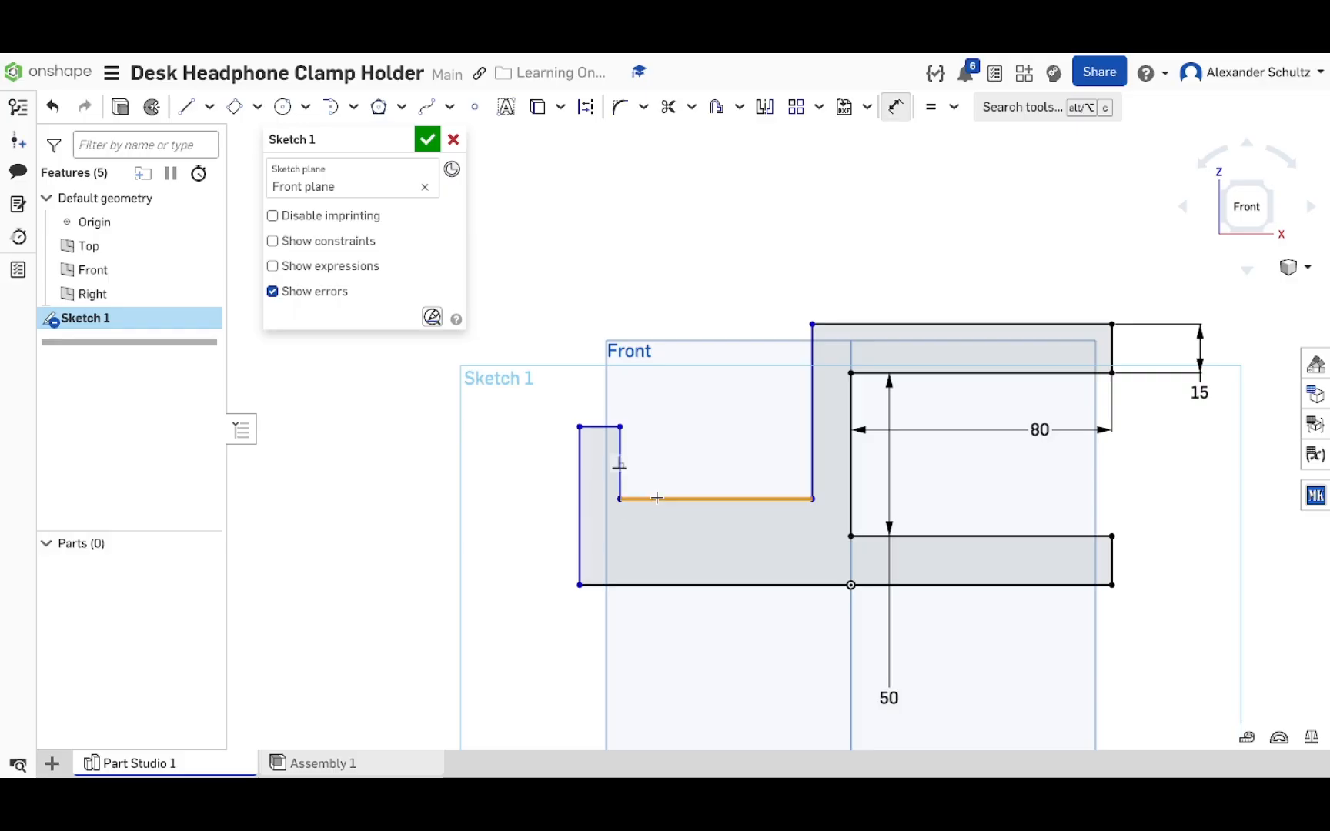
pyautogui.click(659, 527)
pyautogui.write('30')
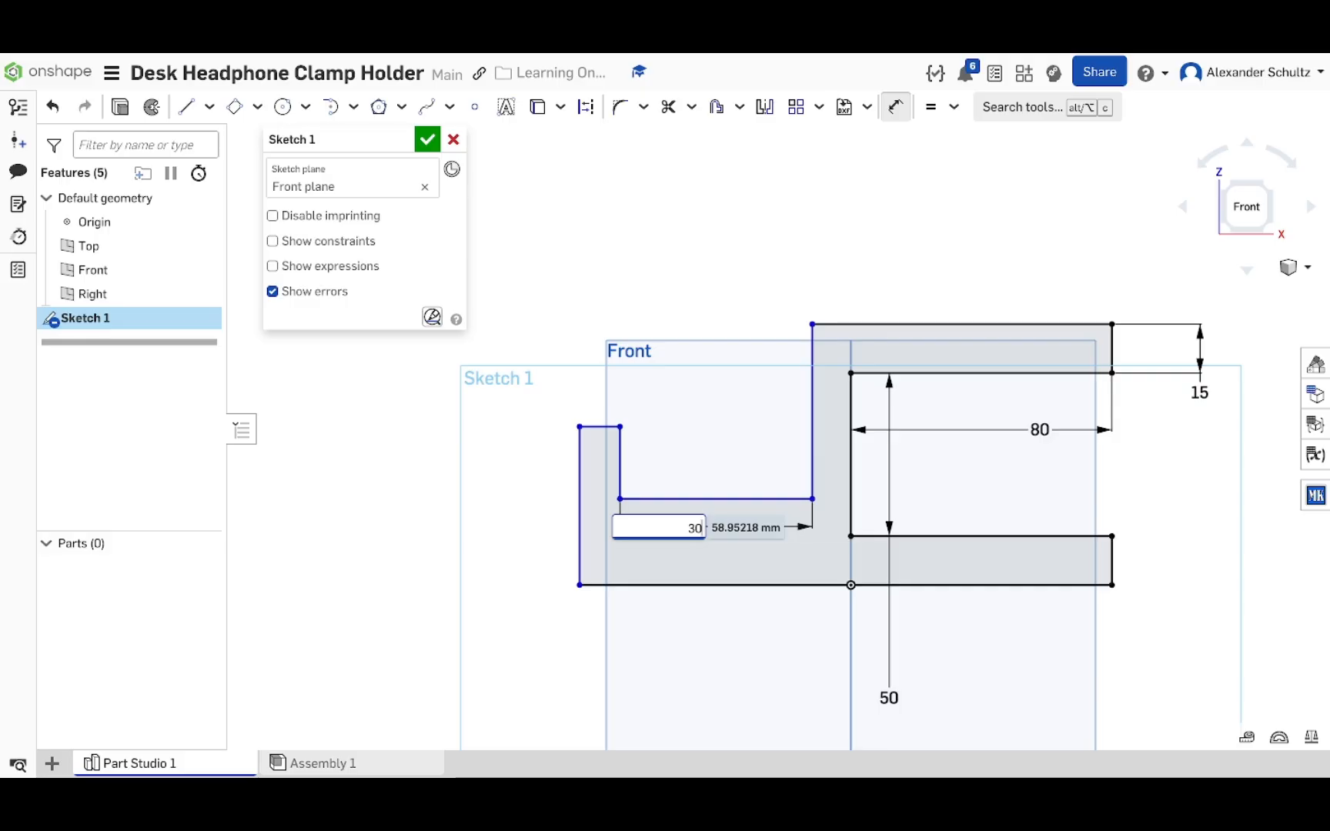
pyautogui.press('BackSpace')
pyautogui.write('6')
pyautogui.press('Return')
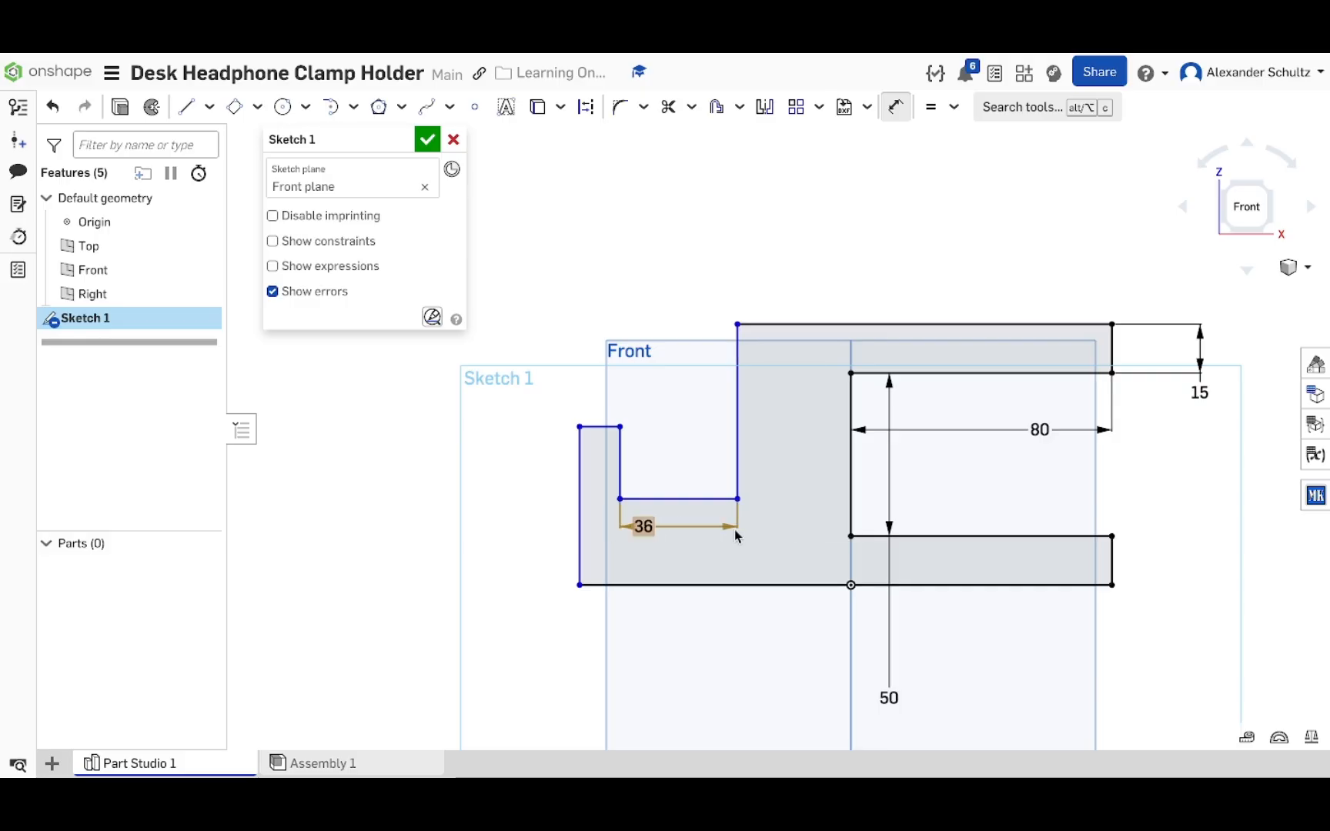
pyautogui.press('Escape')
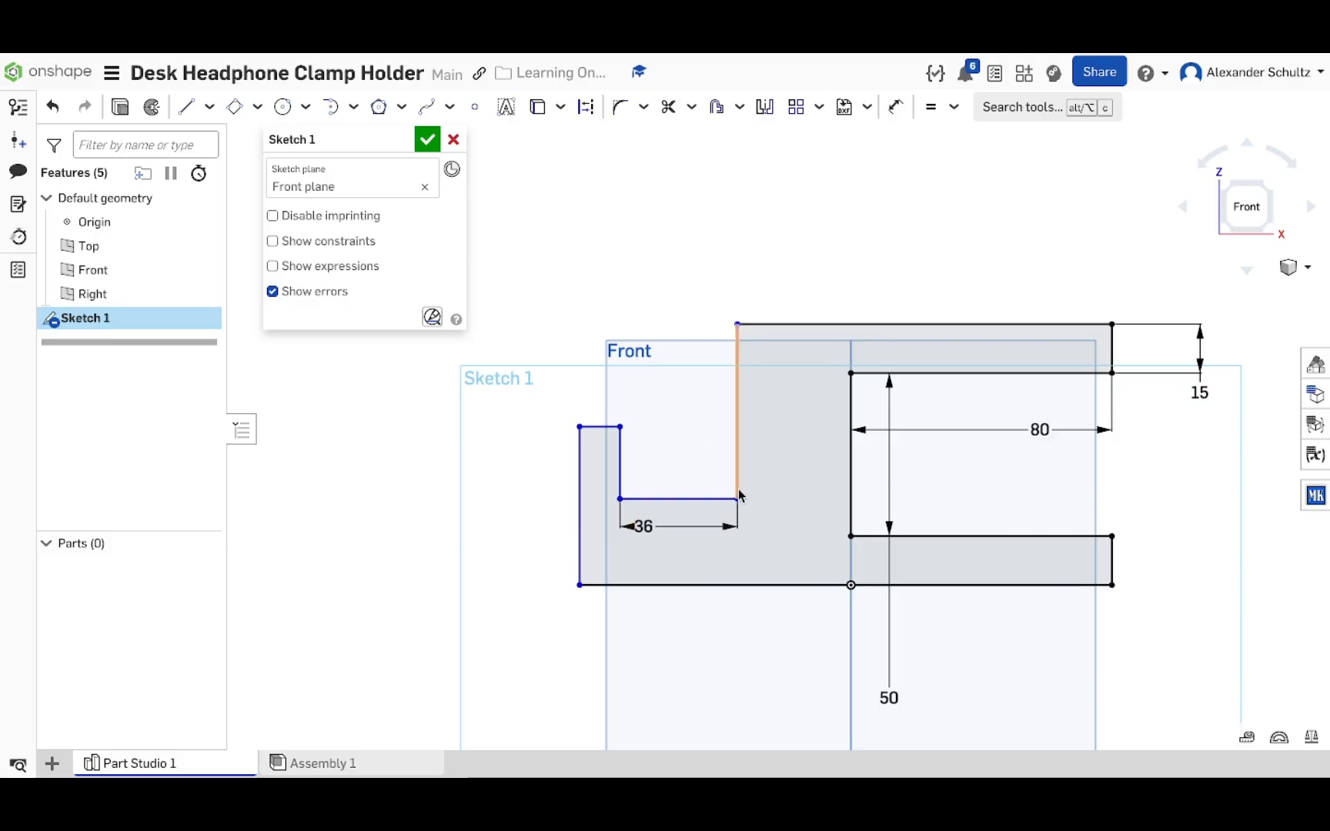
# Step: Shift the hook recess toward the clamp opening and dimension the thickness of the vertical wall between them at 20 mm
pyautogui.moveTo(739, 504)
pyautogui.mouseDown()
pyautogui.moveTo(819, 516)
pyautogui.moveTo(736, 505)
pyautogui.moveTo(724, 530)
pyautogui.moveTo(745, 472)
pyautogui.moveTo(734, 484)
pyautogui.moveTo(817, 528)
pyautogui.moveTo(812, 462)
pyautogui.moveTo(747, 475)
pyautogui.moveTo(793, 484)
pyautogui.moveTo(887, 429)
pyautogui.moveTo(779, 453)
pyautogui.moveTo(791, 533)
pyautogui.moveTo(774, 441)
pyautogui.moveTo(834, 516)
pyautogui.moveTo(776, 521)
pyautogui.moveTo(805, 498)
pyautogui.moveTo(677, 524)
pyautogui.moveTo(724, 464)
pyautogui.moveTo(765, 471)
pyautogui.mouseUp()
pyautogui.moveTo(815, 521)
pyautogui.mouseDown()
pyautogui.moveTo(793, 508)
pyautogui.moveTo(787, 529)
pyautogui.moveTo(783, 439)
pyautogui.moveTo(783, 487)
pyautogui.mouseUp()
pyautogui.press('d')
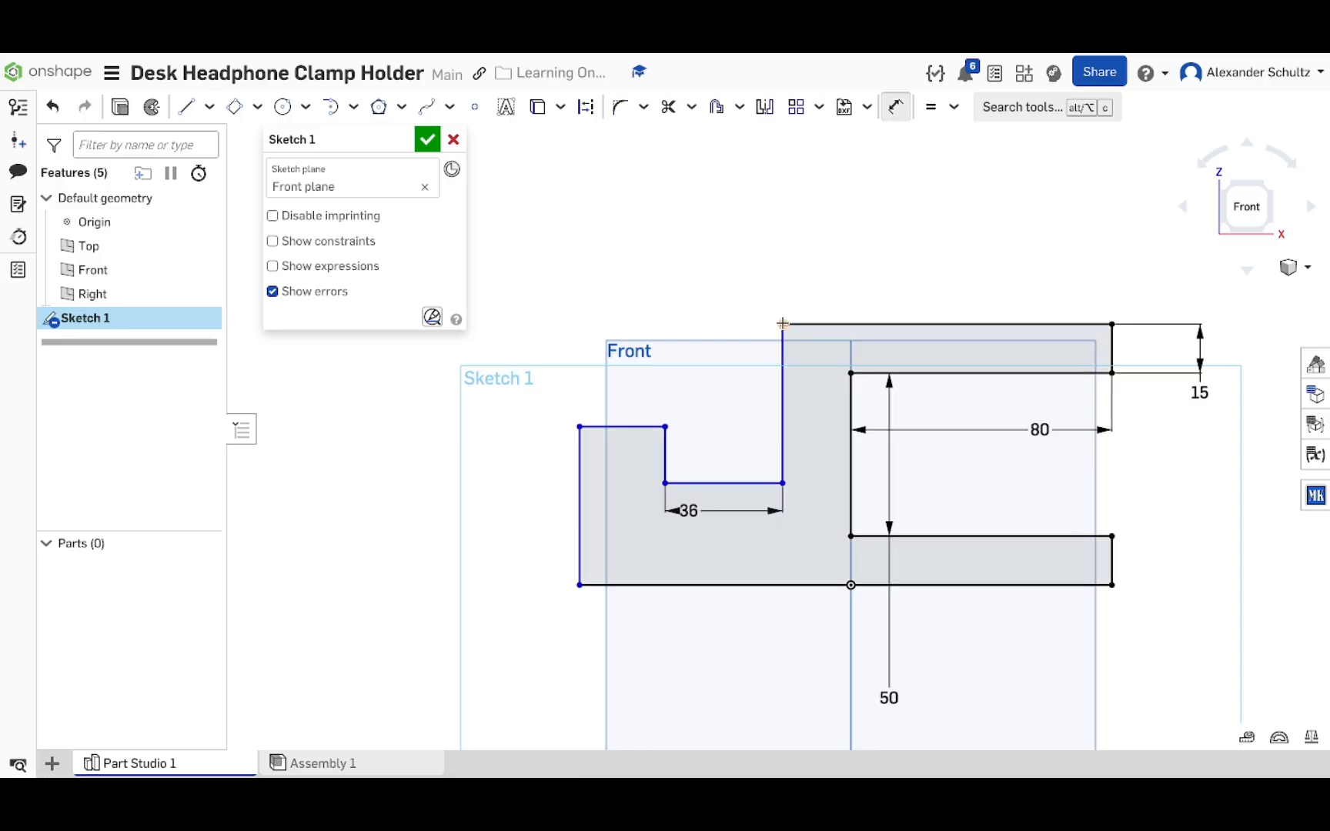
pyautogui.click(783, 409)
pyautogui.click(850, 415)
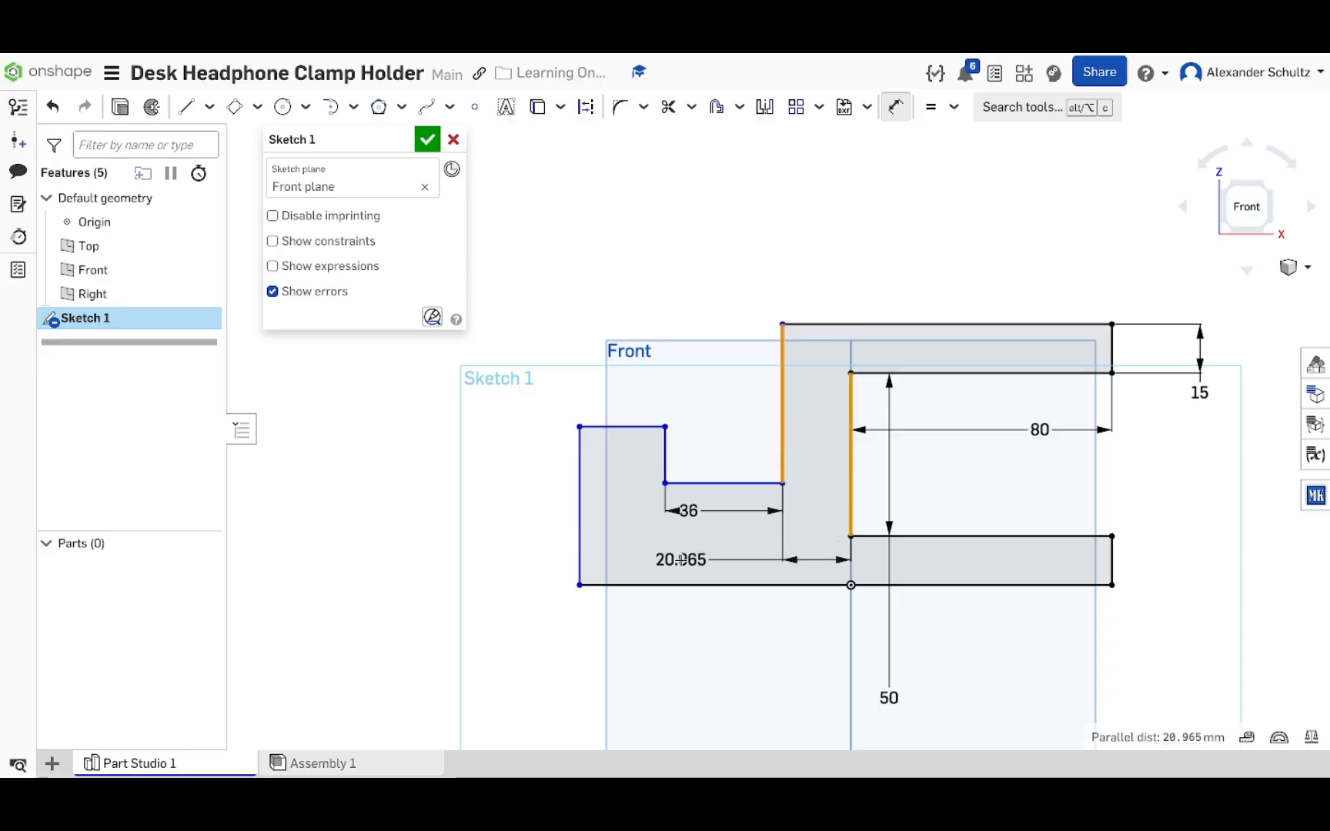
pyautogui.press('Escape')
pyautogui.click(783, 324)
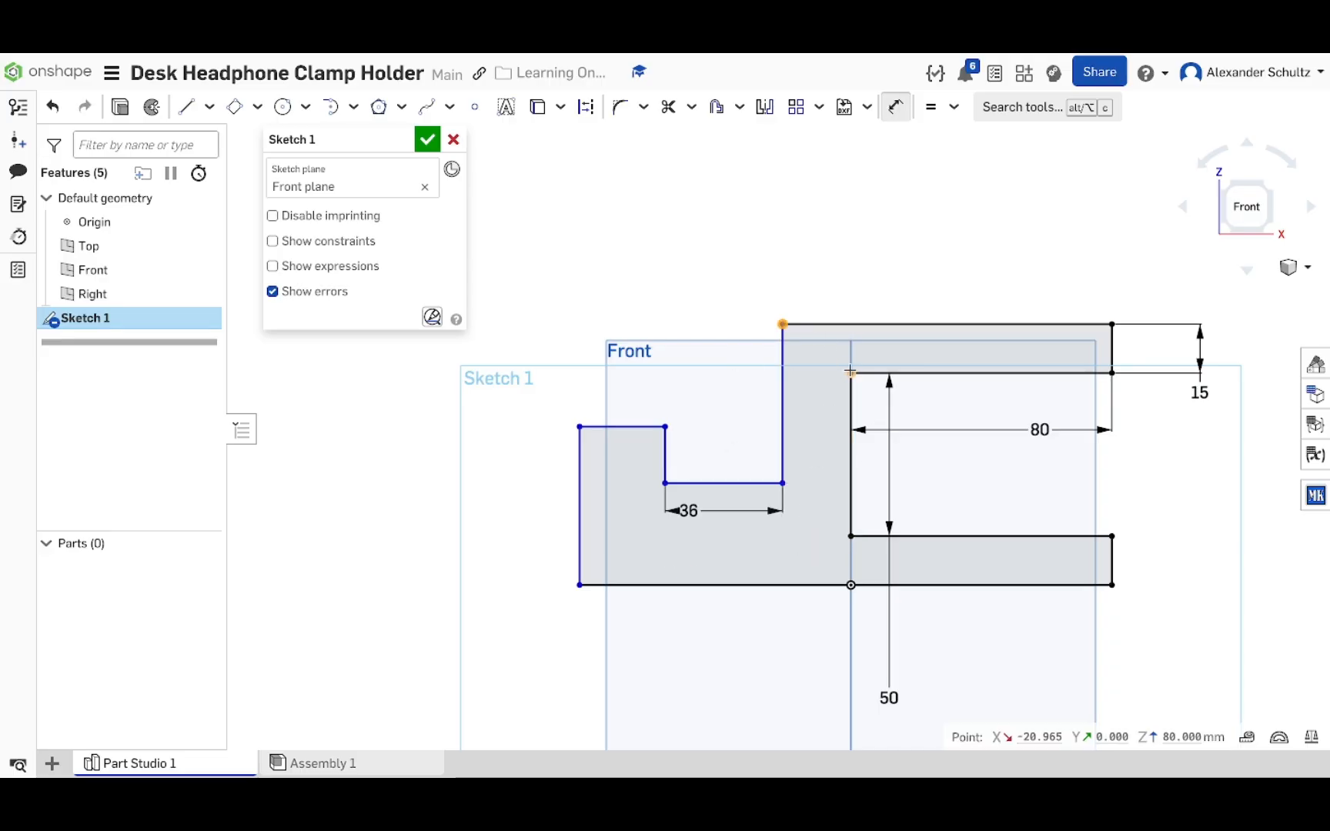
pyautogui.click(850, 374)
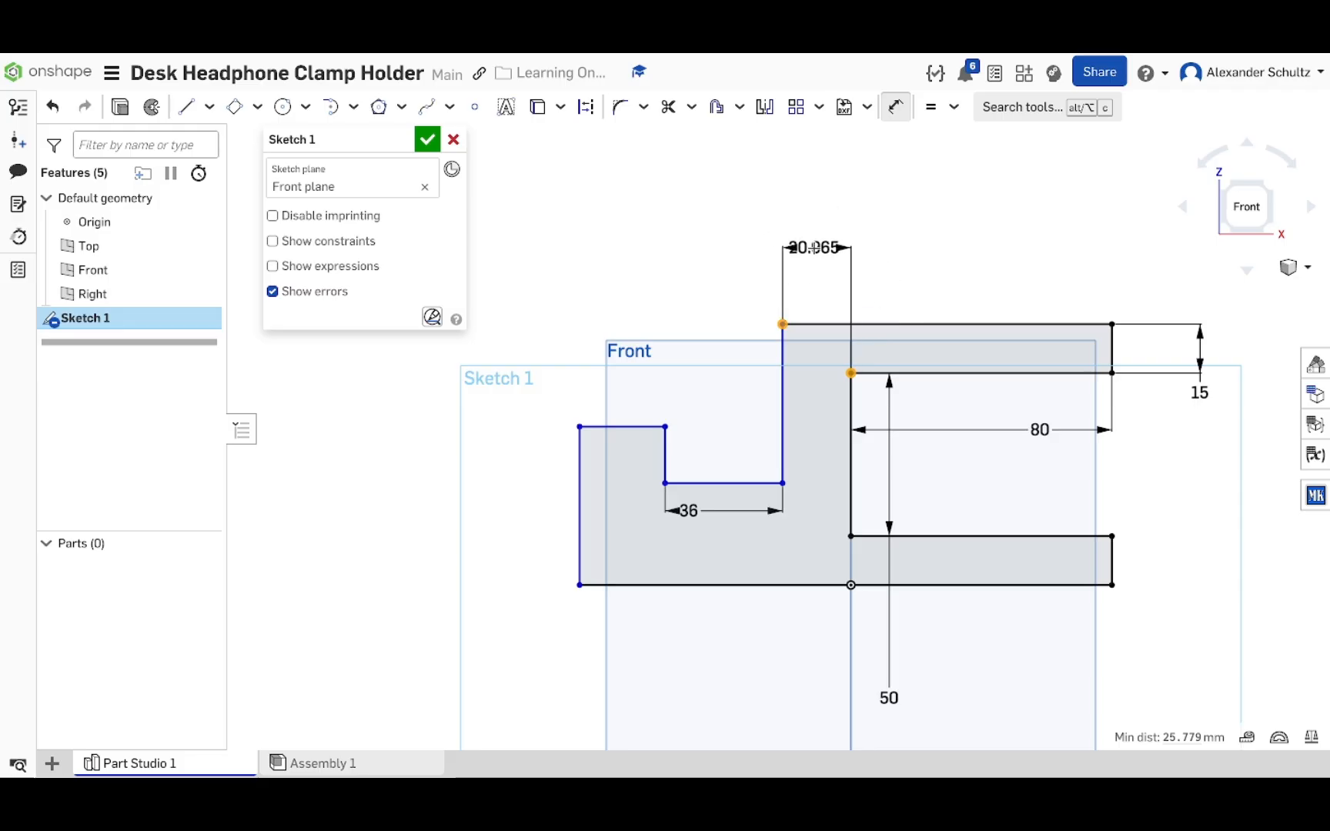
pyautogui.click(818, 248)
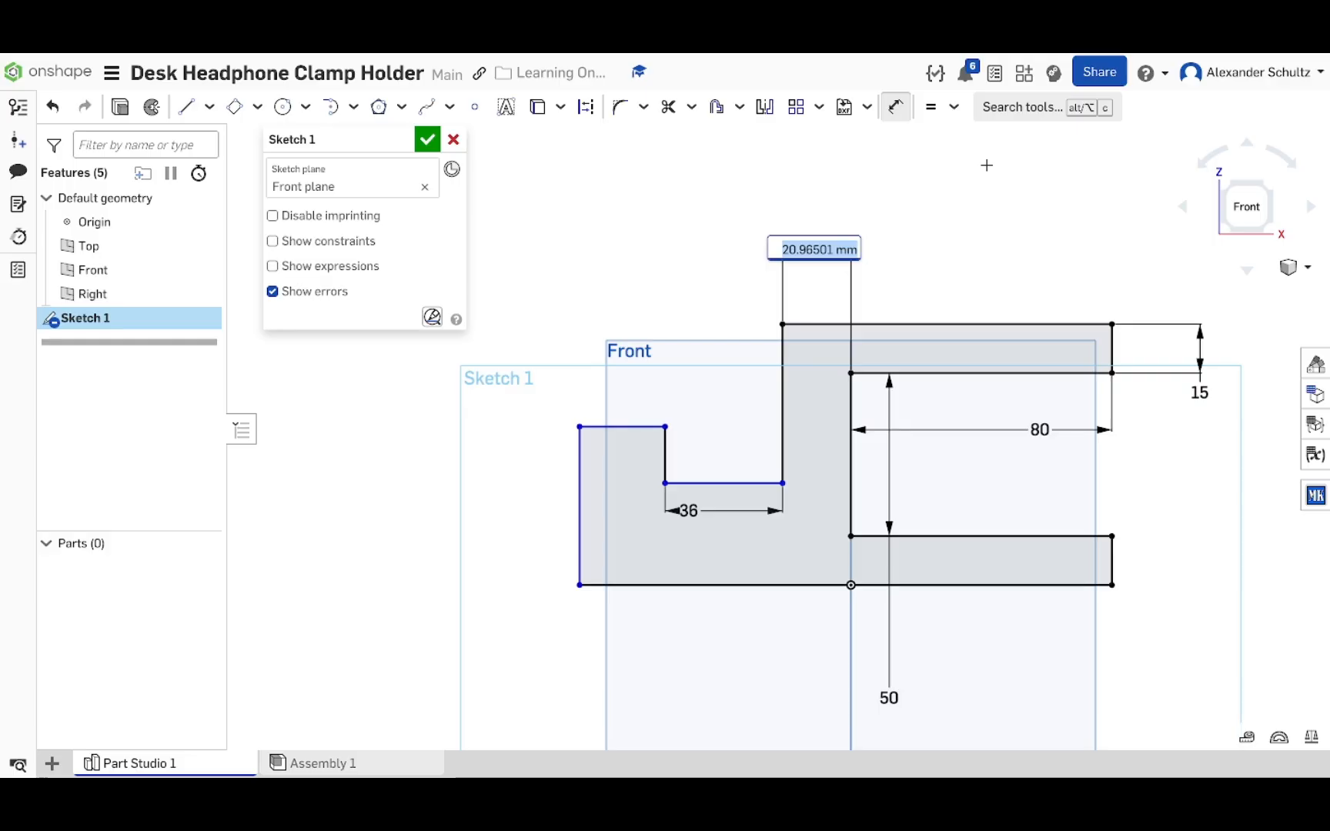
pyautogui.press('Return')
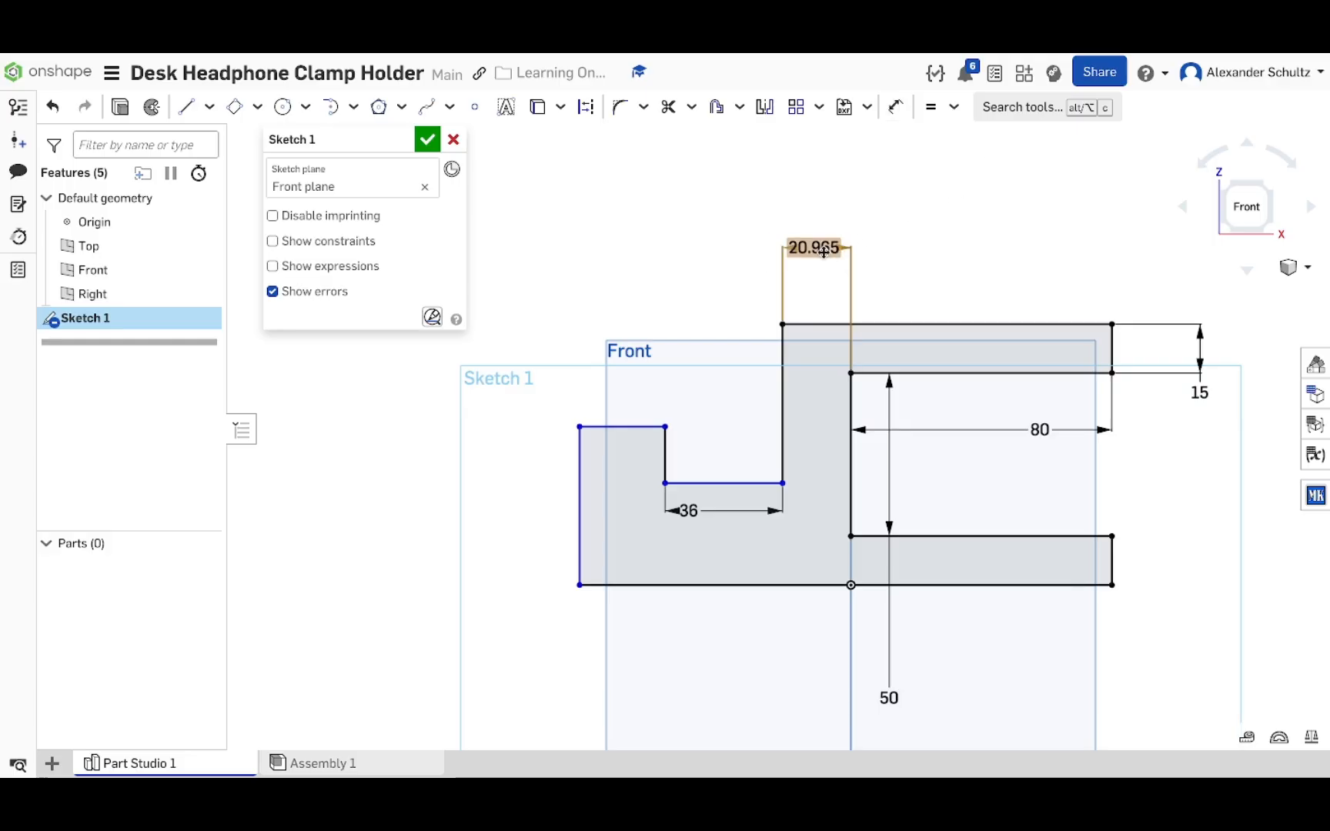
pyautogui.doubleClick(815, 247)
pyautogui.write('20')
pyautogui.press('Return')
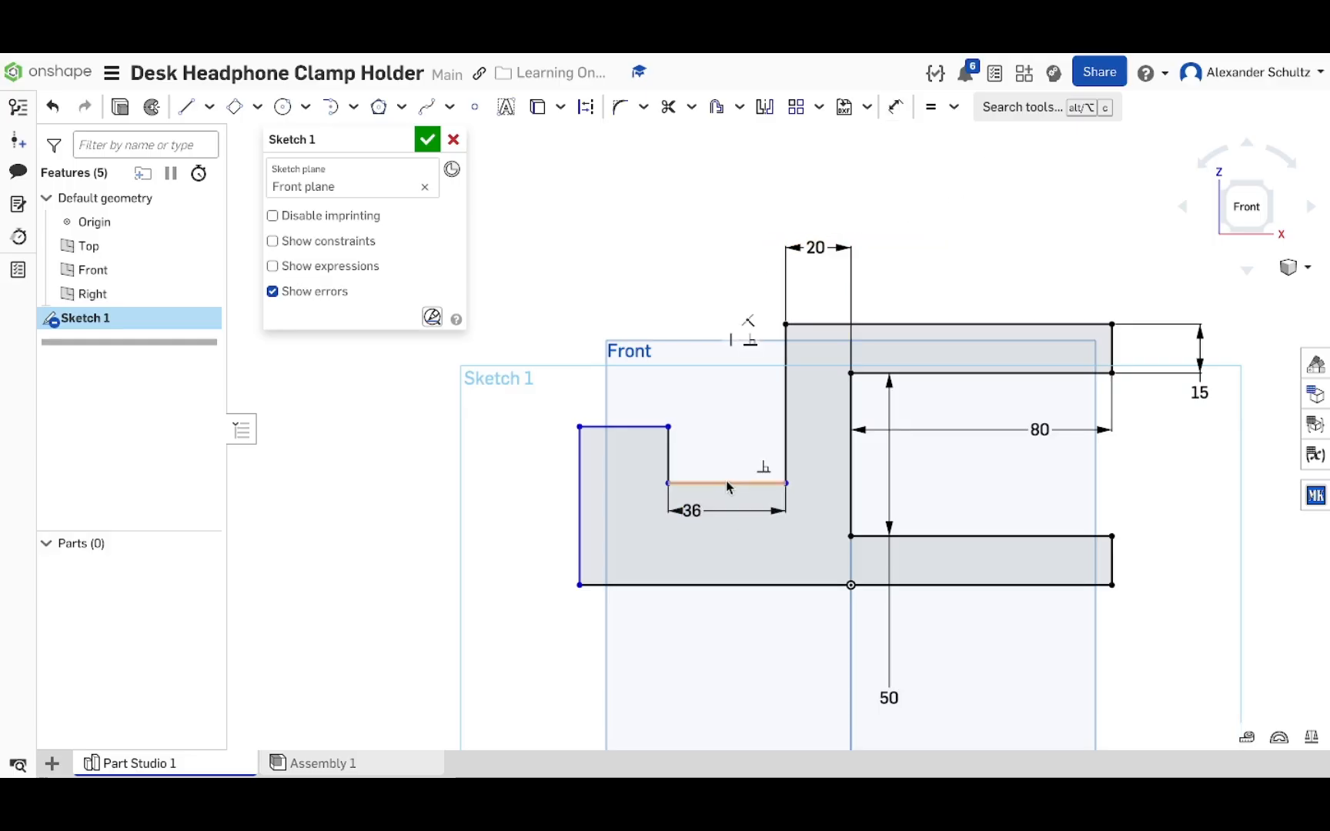
# Step: Move the hook's outer edge inward for a lip about 12 mm thick and reposition the recess floor about 30 mm above the base
pyautogui.press('d')
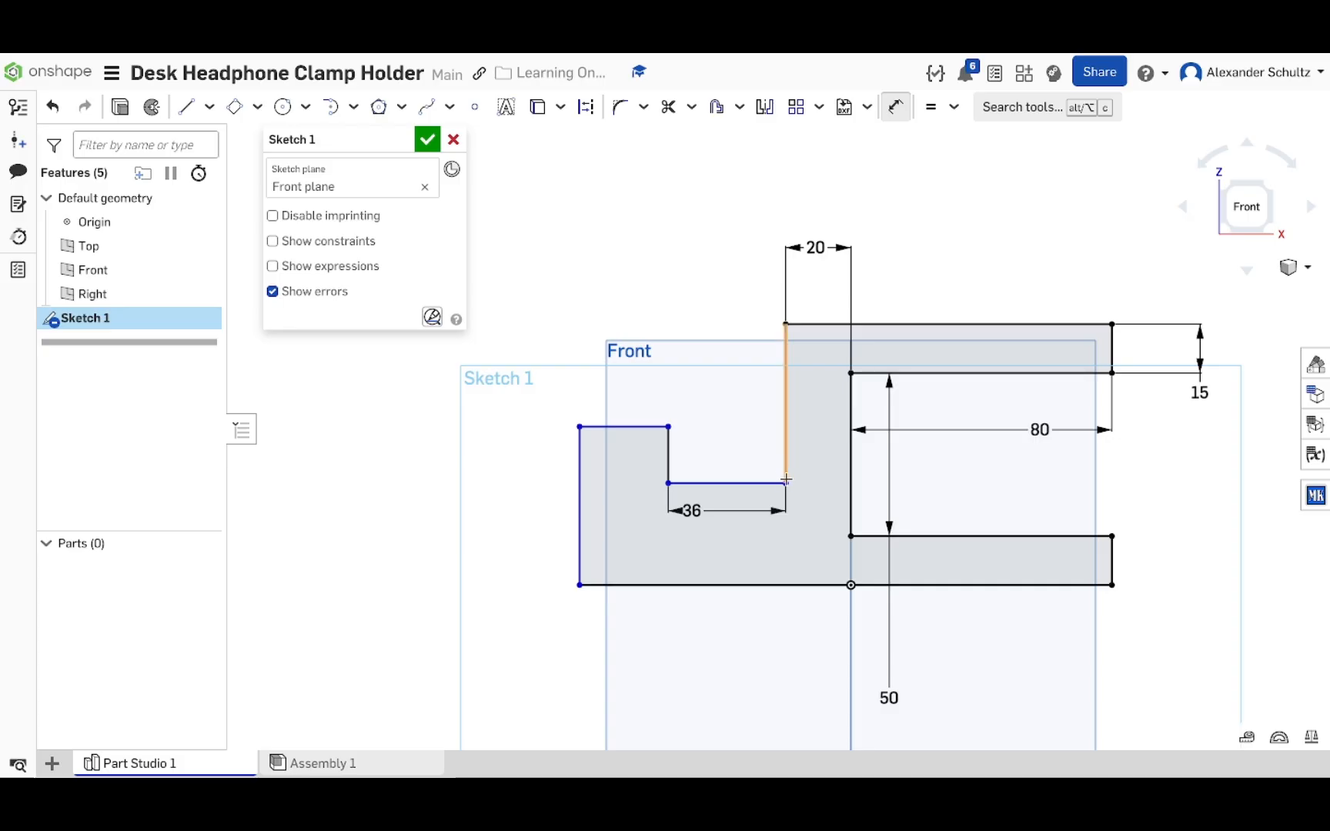
pyautogui.press('Escape')
pyautogui.moveTo(786, 482); pyautogui.dragTo(786, 452)
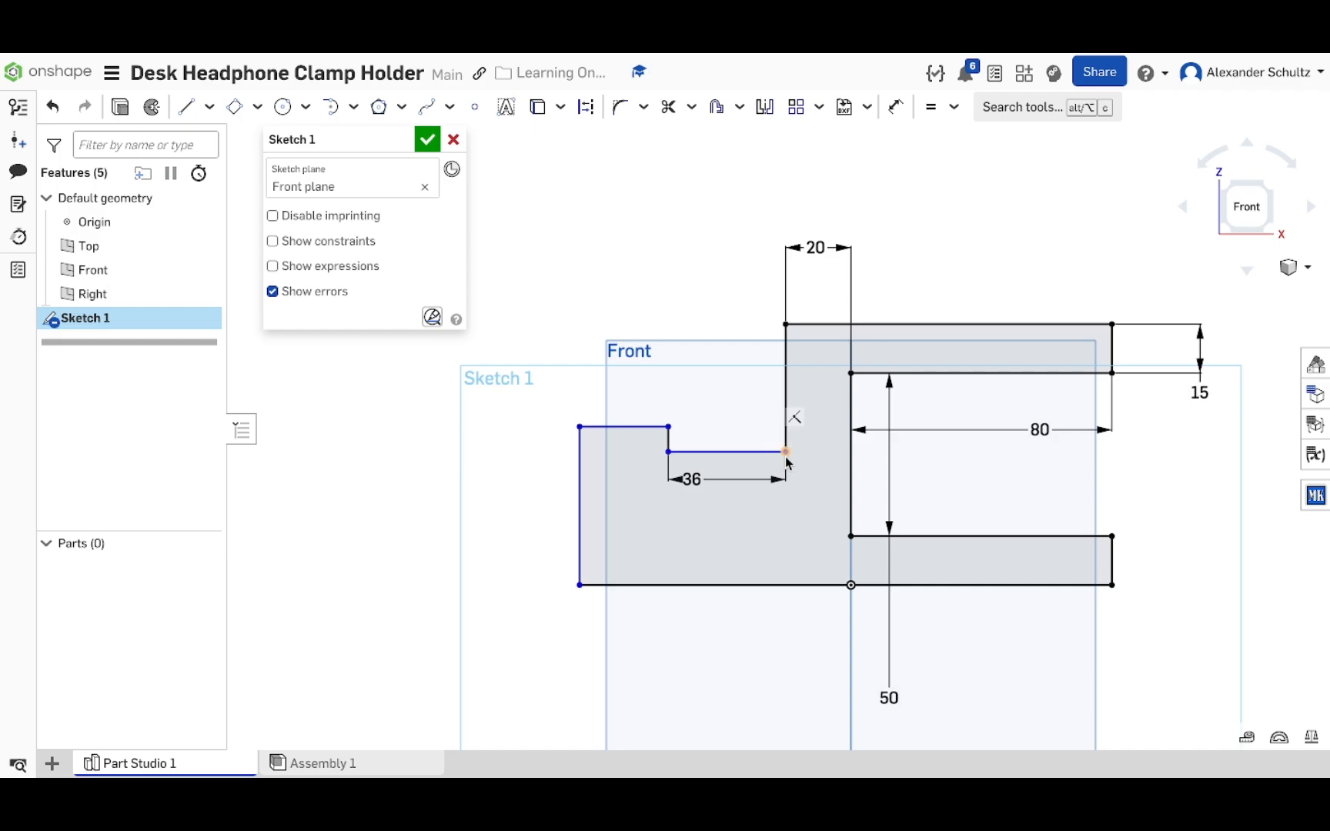
pyautogui.moveTo(786, 456); pyautogui.dragTo(786, 470)
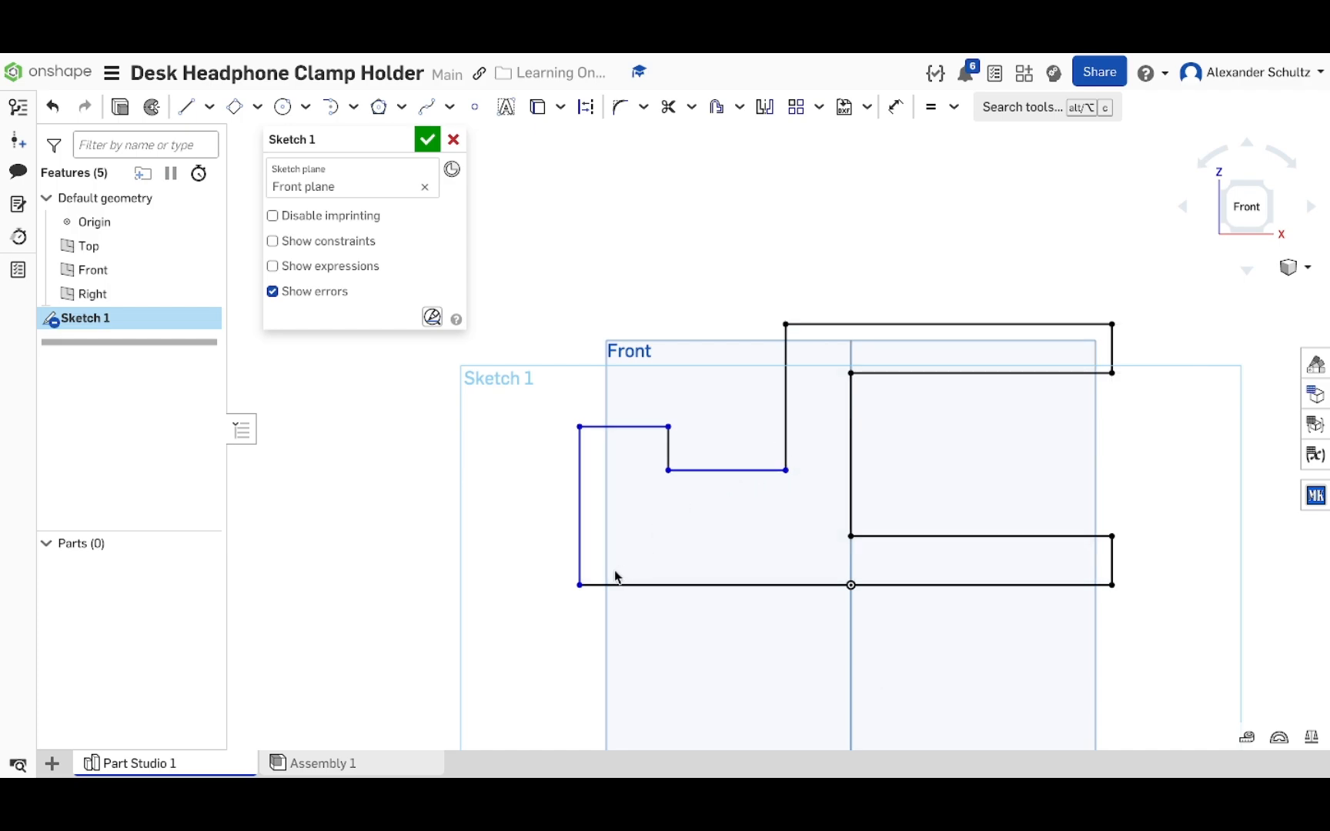
pyautogui.moveTo(580, 586); pyautogui.dragTo(627, 636)
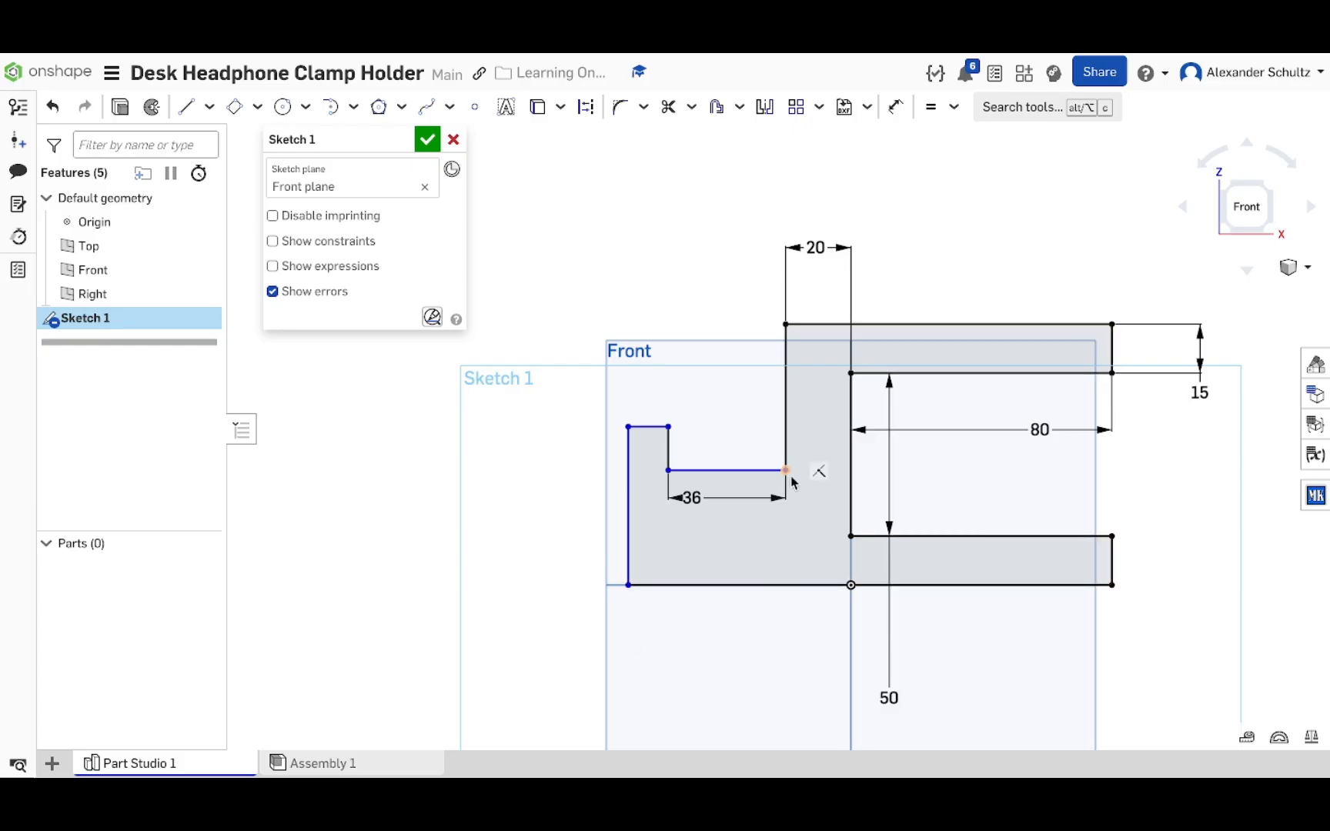
pyautogui.moveTo(788, 472); pyautogui.dragTo(786, 494)
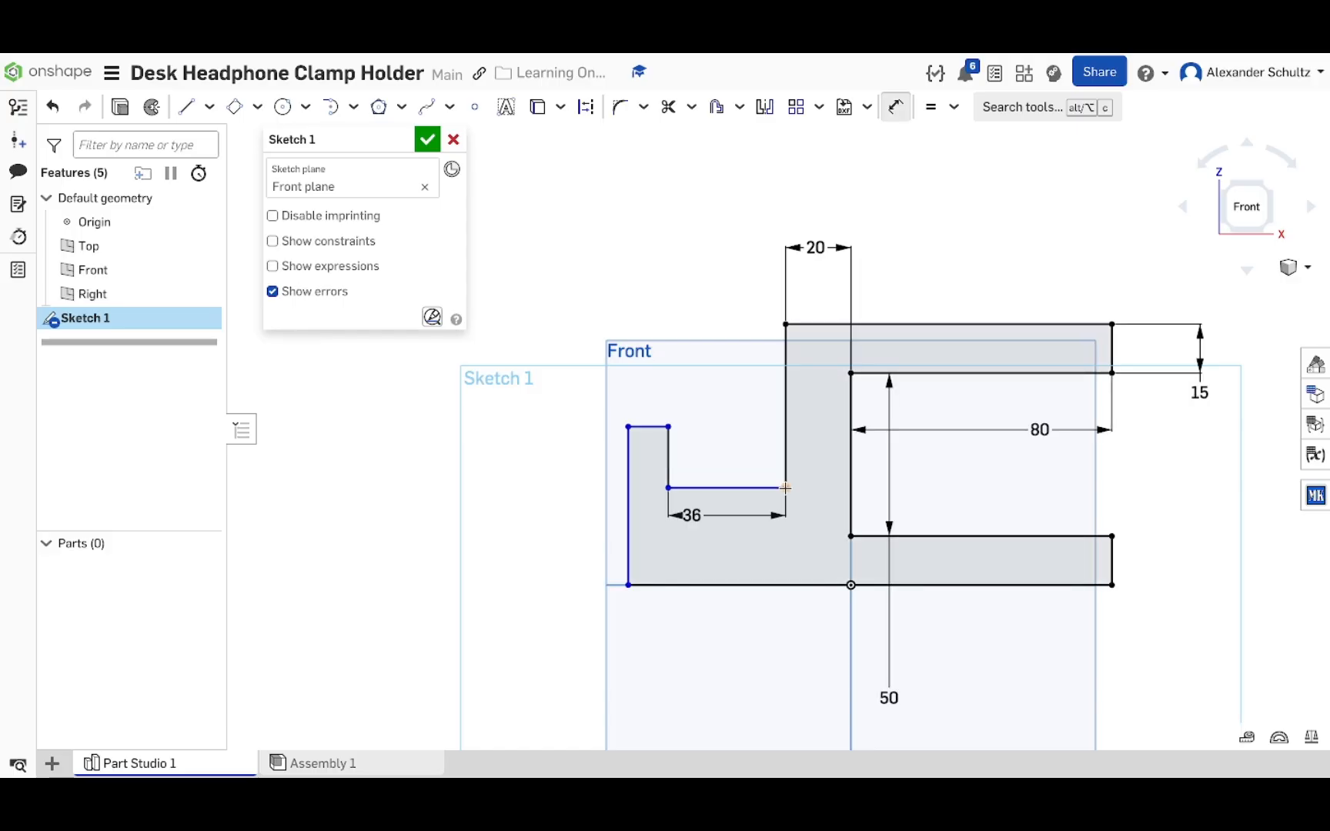
# Step: Dimension the hook's floor thickness, from the recess corner to the bottom edge, at 20 mm
pyautogui.click(807, 585)
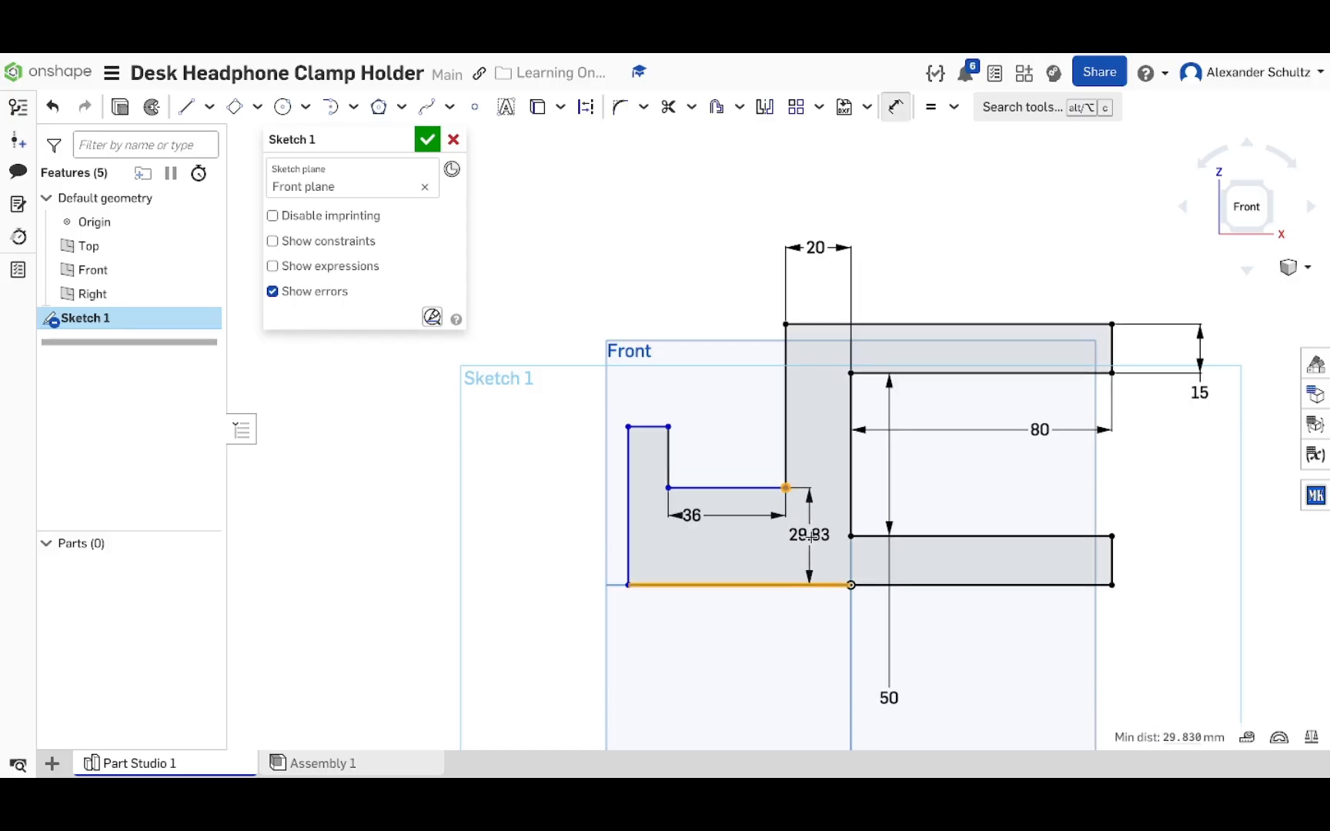
pyautogui.click(807, 539)
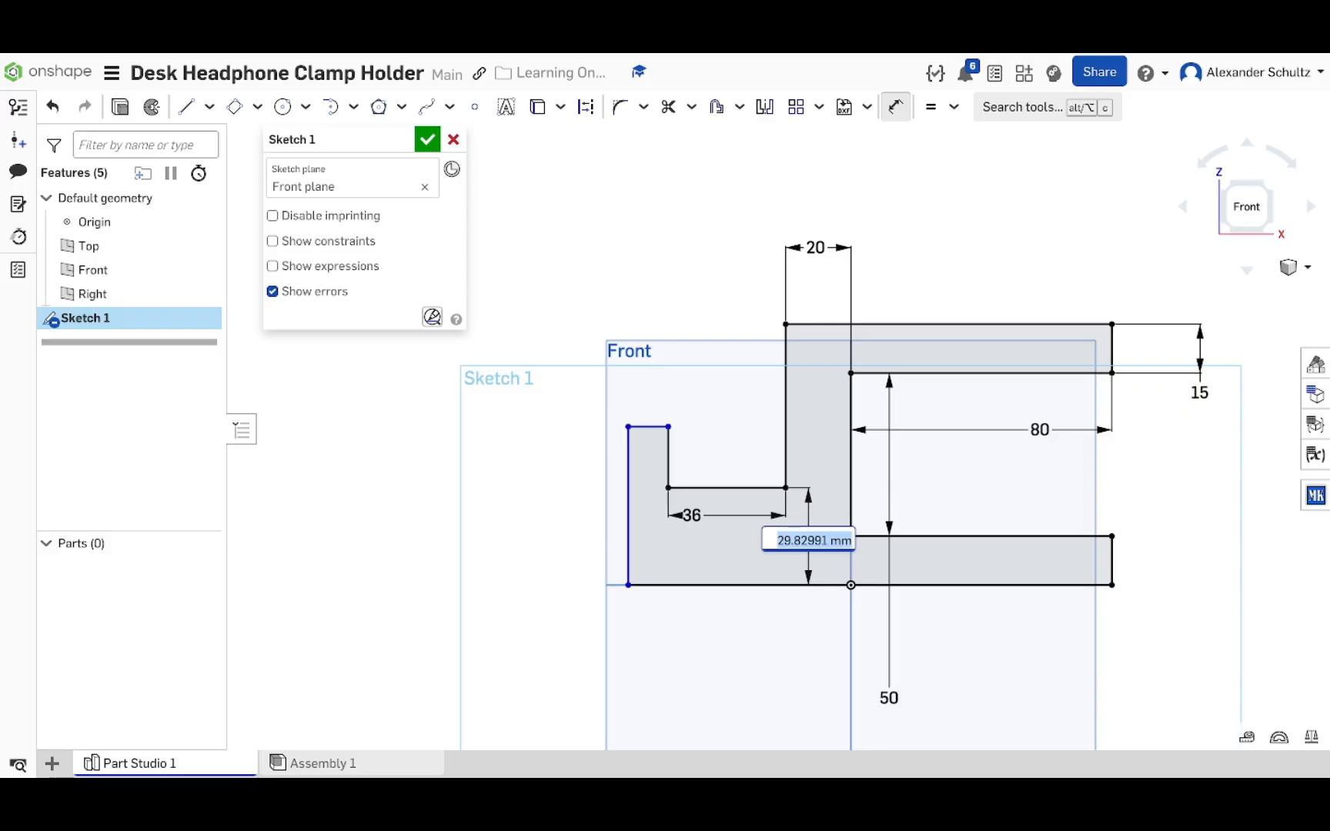
pyautogui.write('20')
pyautogui.press('Return')
pyautogui.press('Escape')
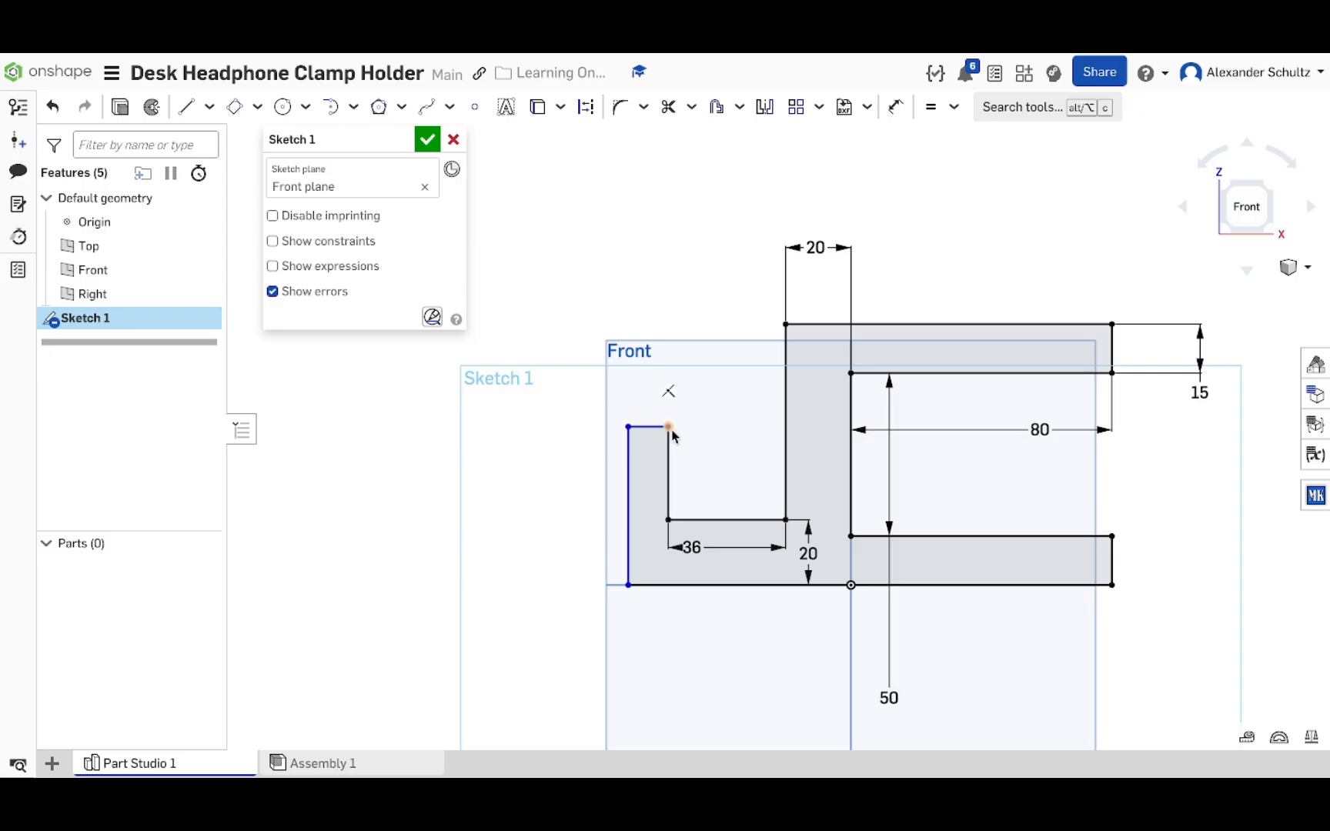
# Step: Lower the top of the hook's lip and dimension the lip's thickness at 10 mm
pyautogui.moveTo(672, 435)
pyautogui.mouseDown()
pyautogui.moveTo(654, 481)
pyautogui.moveTo(695, 482)
pyautogui.moveTo(698, 494)
pyautogui.mouseUp()
pyautogui.press('d')
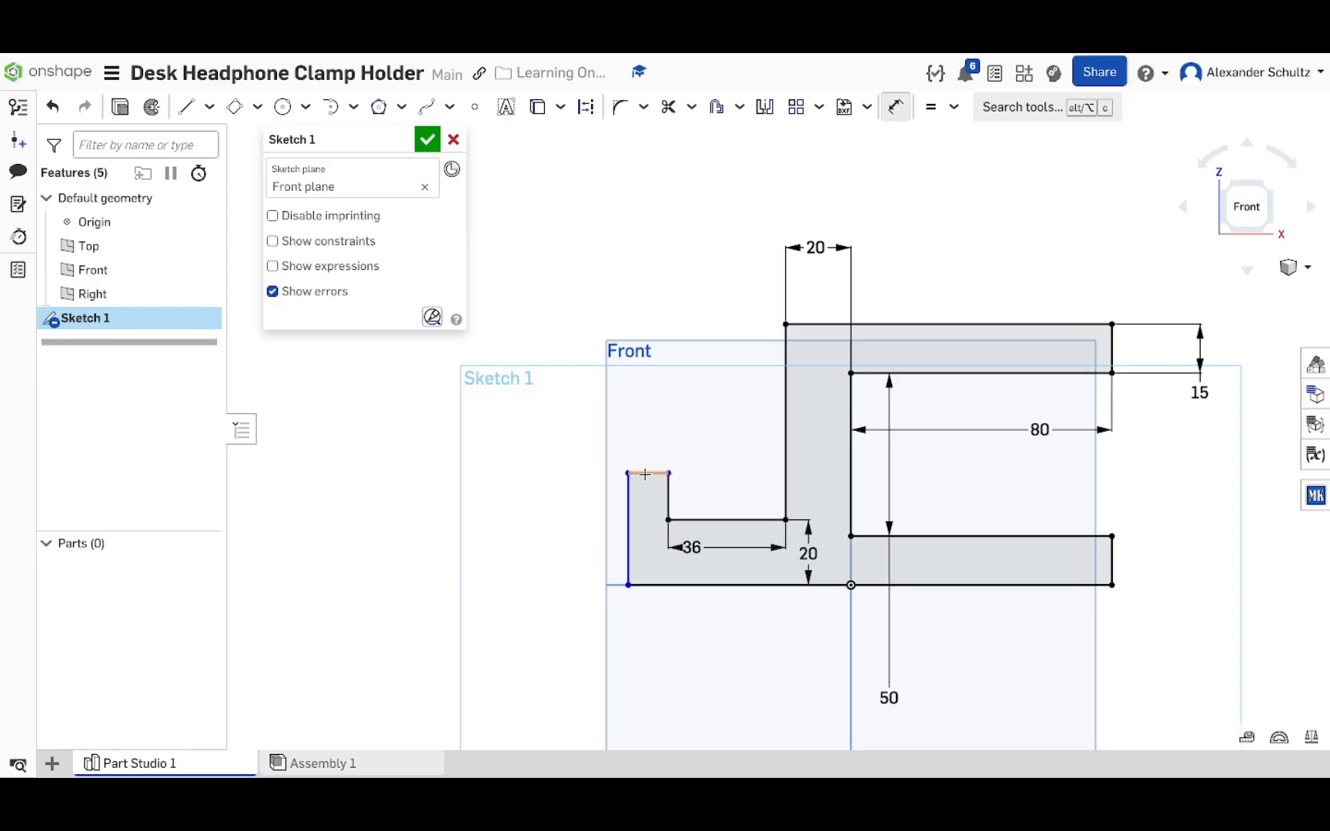
pyautogui.click(648, 473)
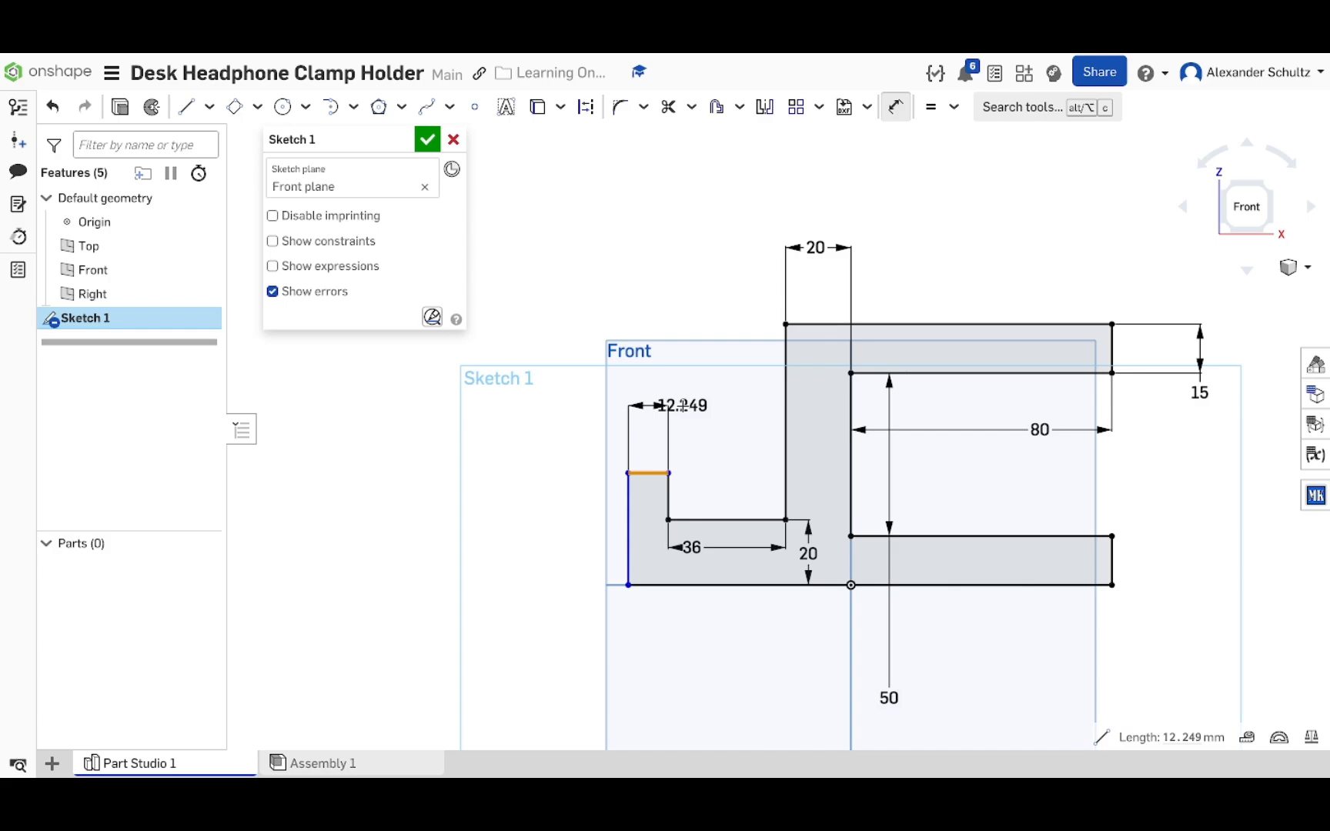
pyautogui.click(567, 392)
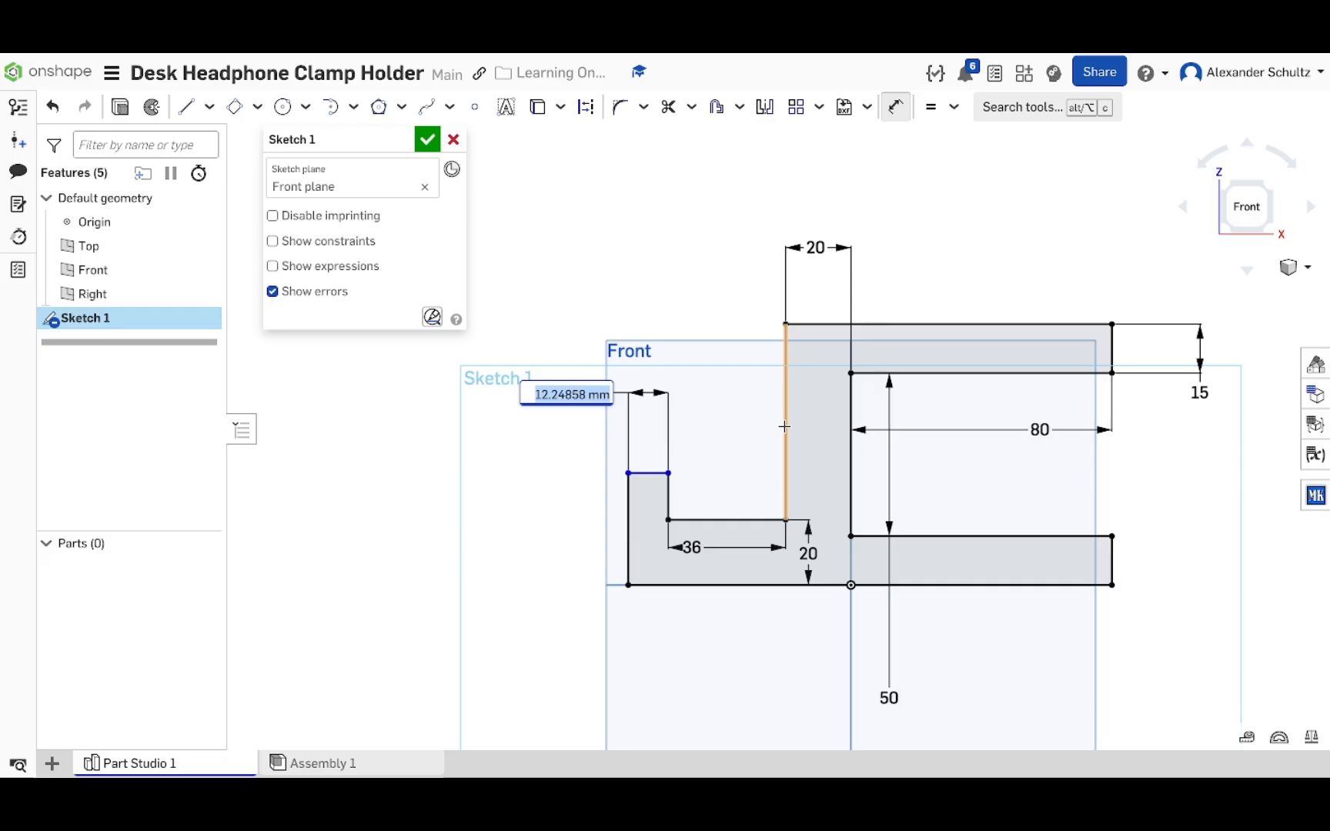
pyautogui.write('10')
pyautogui.press('Return')
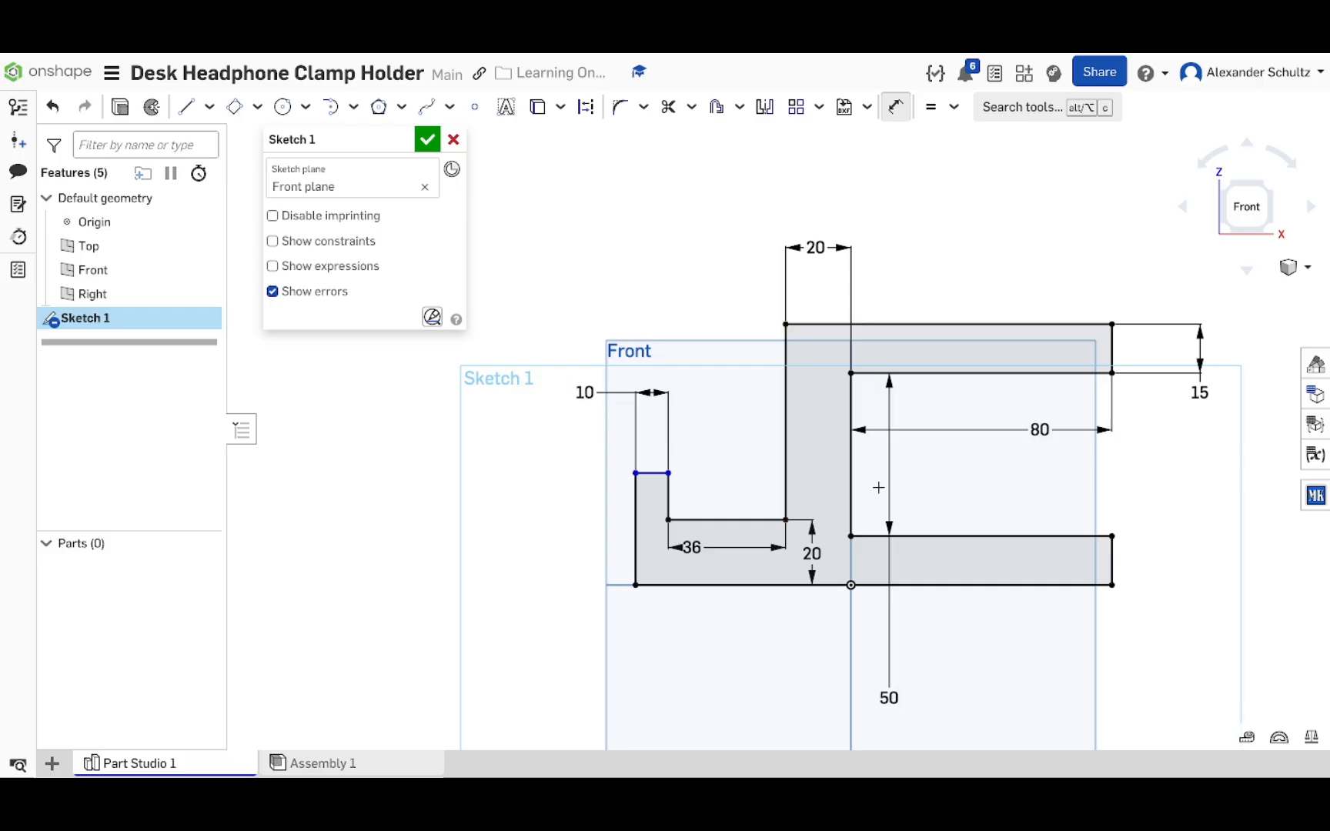
pyautogui.press('Escape')
# Step: Dimension the height of the lip's inner edge above the recess floor at 10 mm
pyautogui.moveTo(668, 473)
pyautogui.mouseDown()
pyautogui.moveTo(669, 505)
pyautogui.moveTo(704, 515)
pyautogui.moveTo(672, 454)
pyautogui.moveTo(669, 478)
pyautogui.mouseUp()
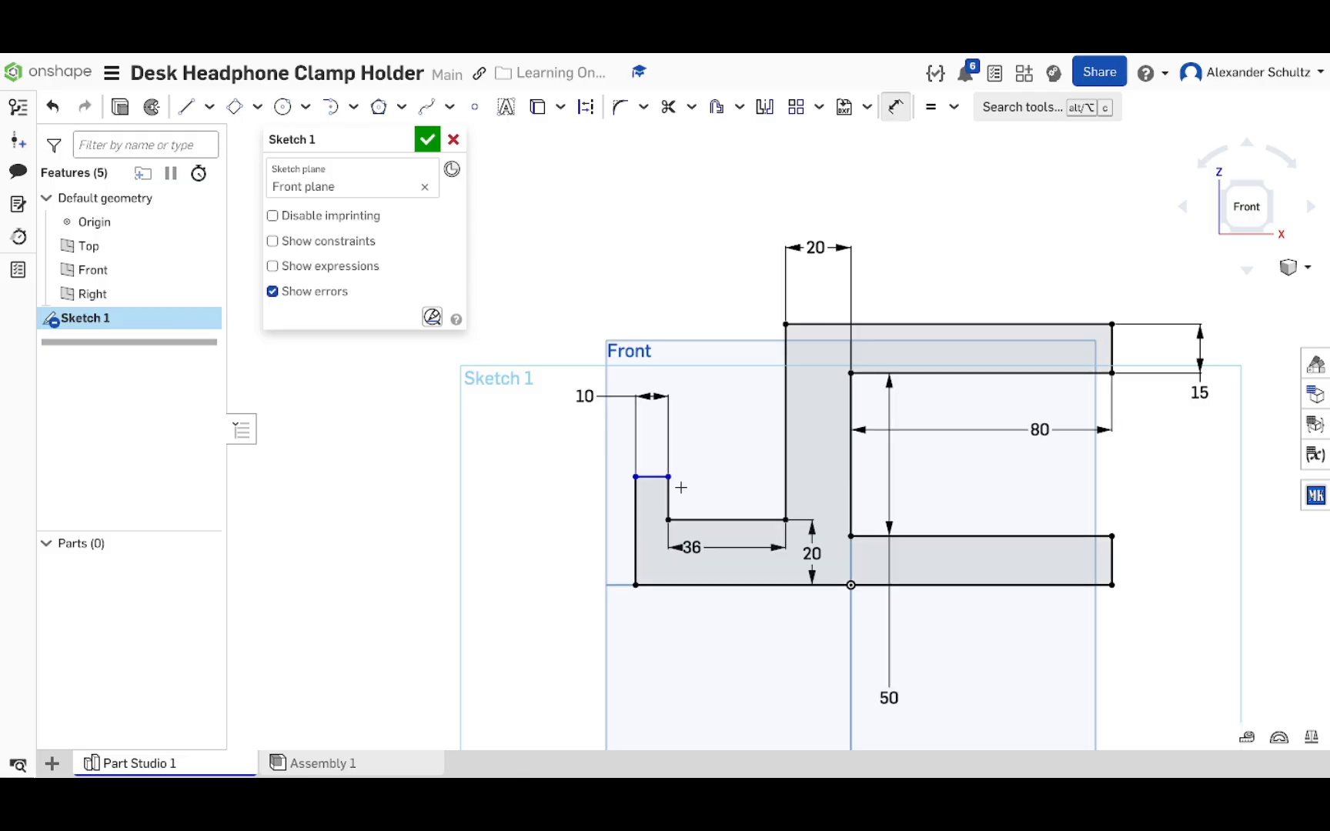
pyautogui.click(669, 496)
pyautogui.click(724, 493)
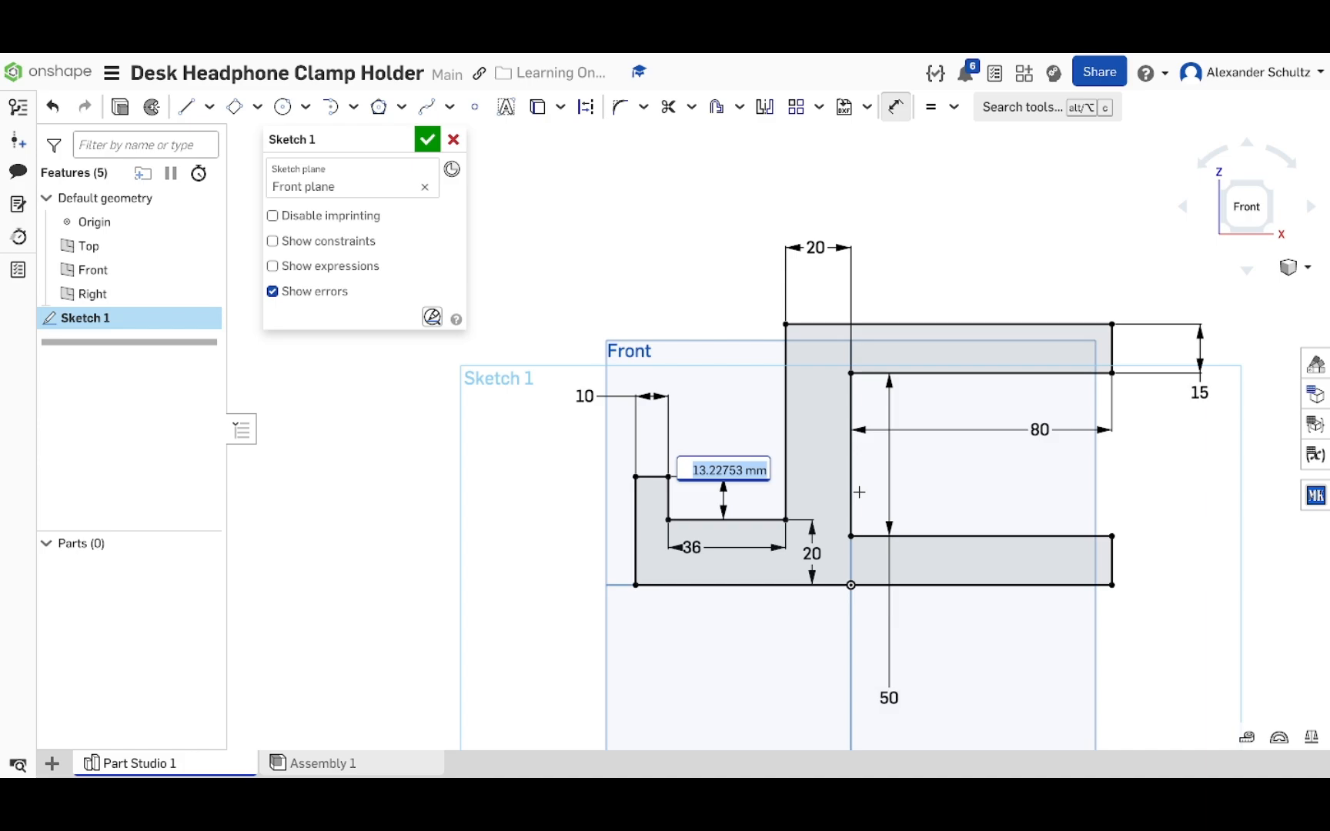
pyautogui.write('10')
pyautogui.press('Return')
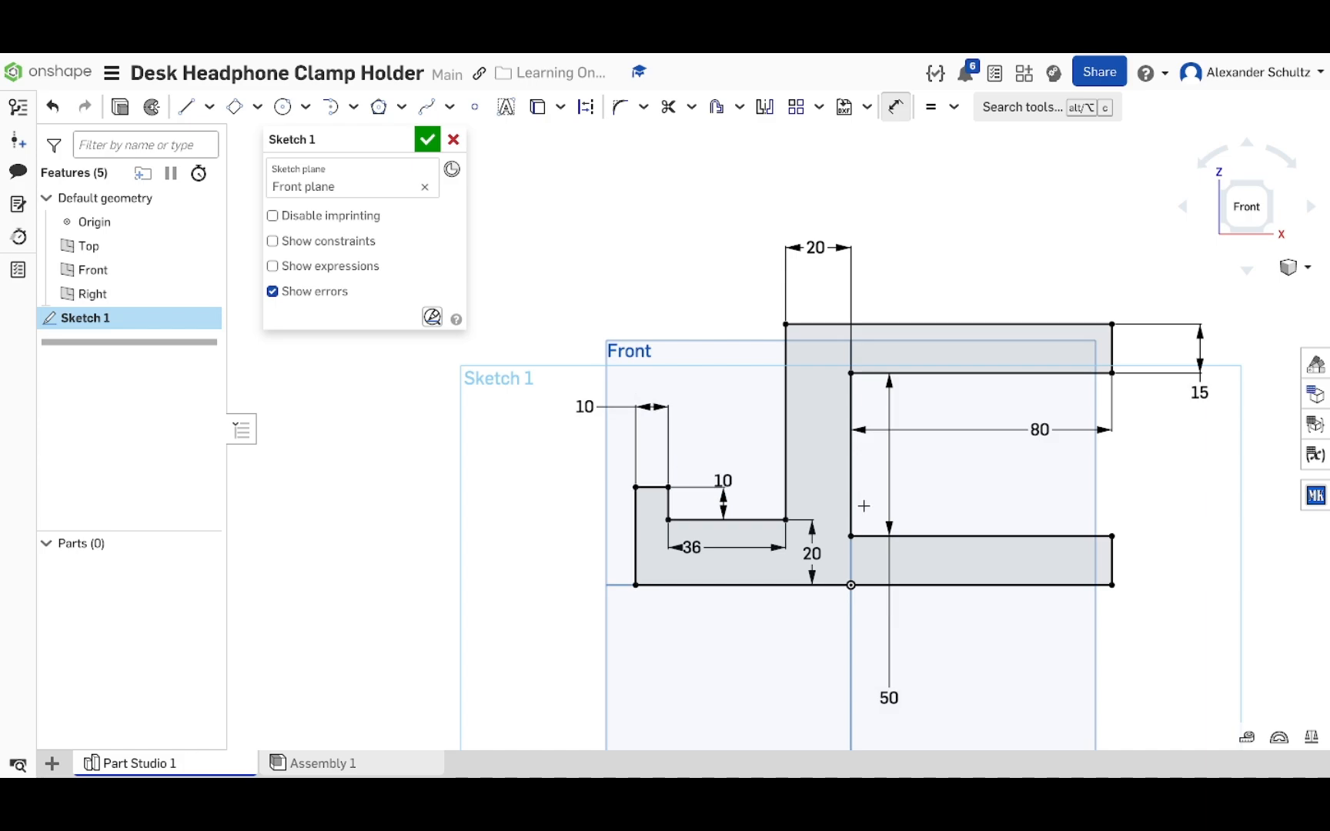
pyautogui.press('Escape')
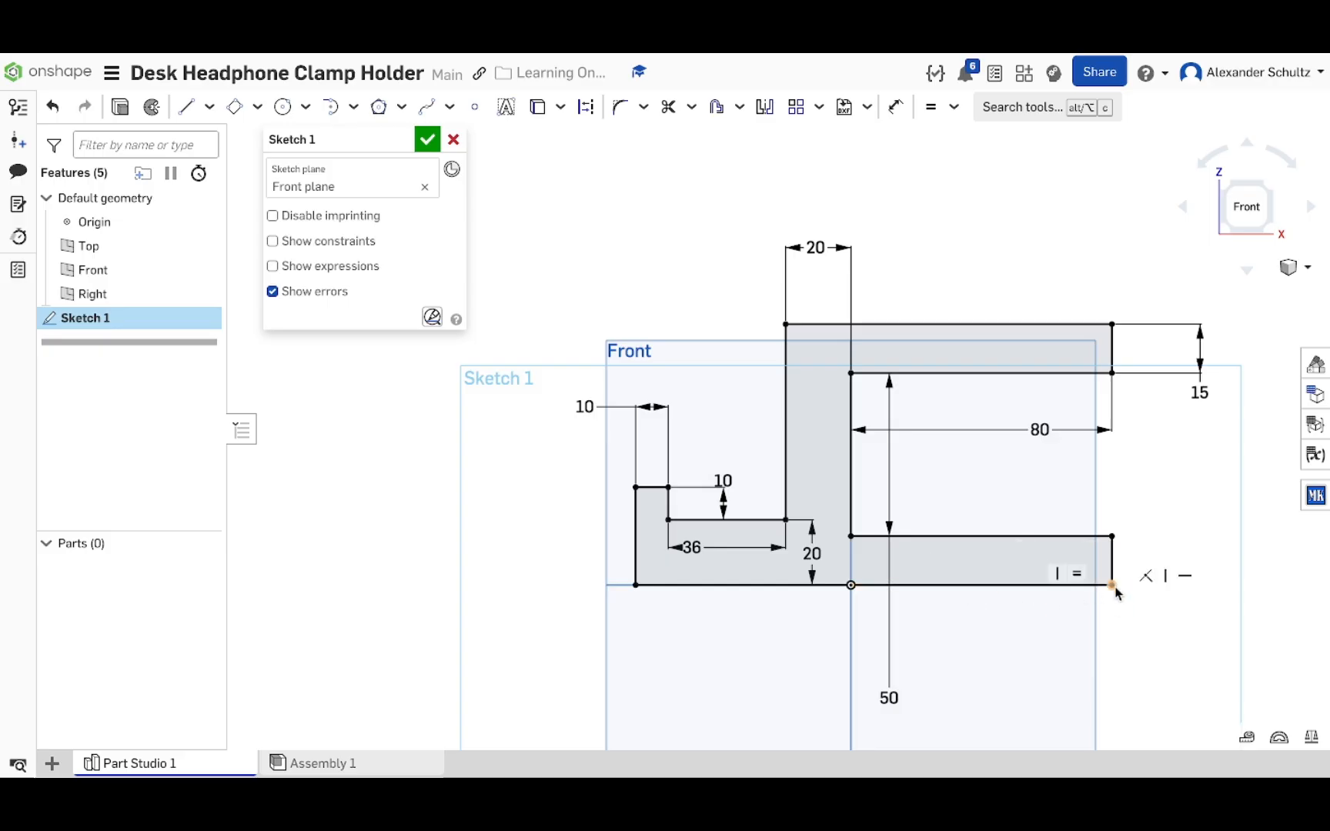
# Step: Accept the fully dimensioned clamp profile sketch and leave sketch editing
pyautogui.press('l')
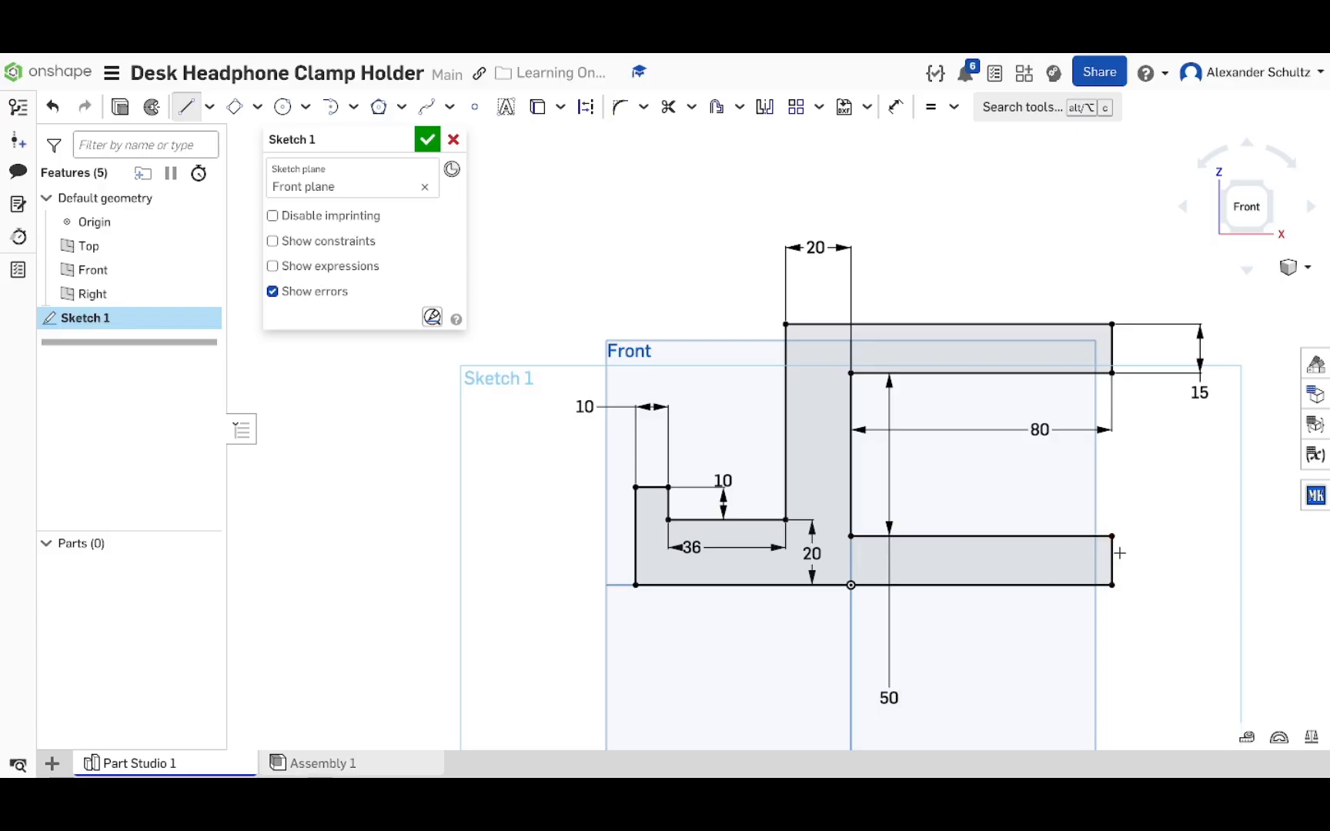
pyautogui.press('Escape')
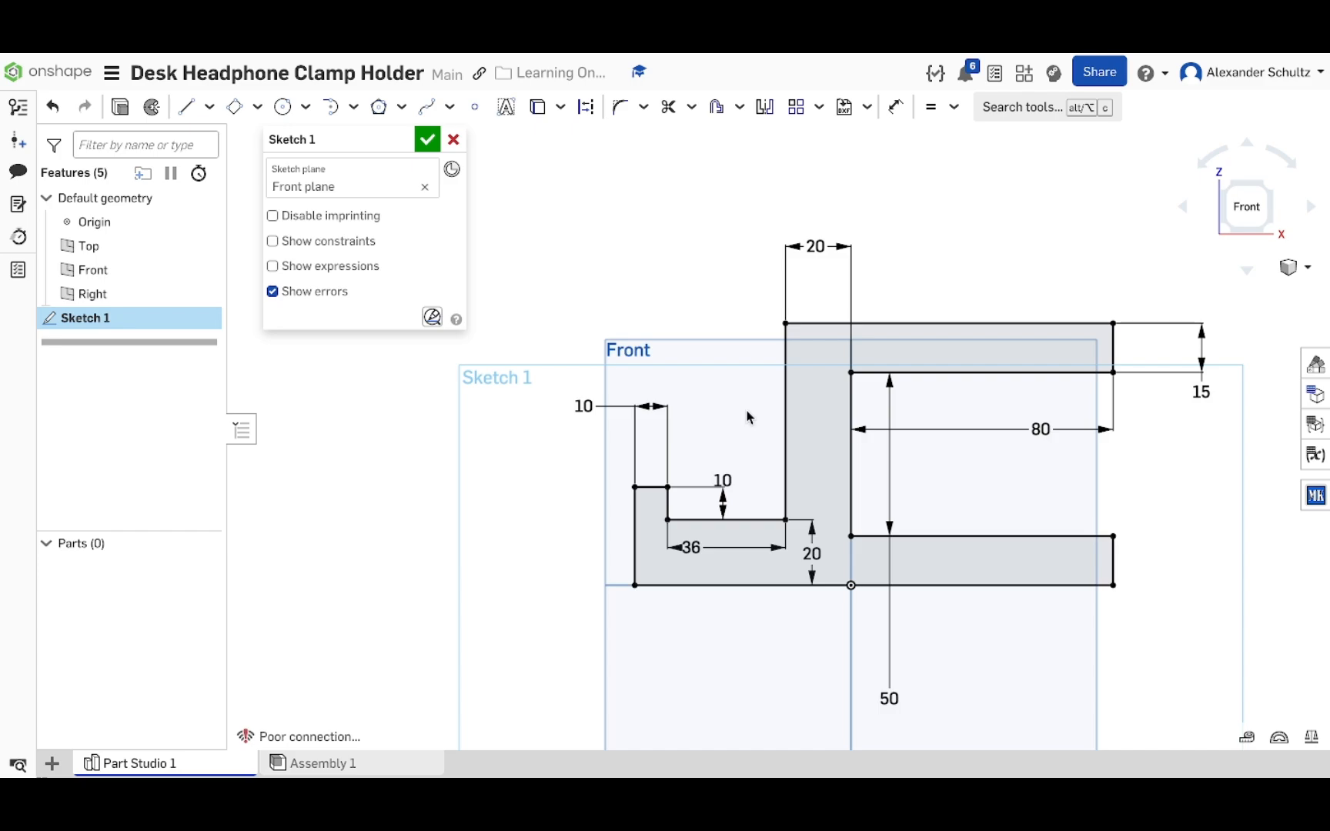
pyautogui.click(428, 140)
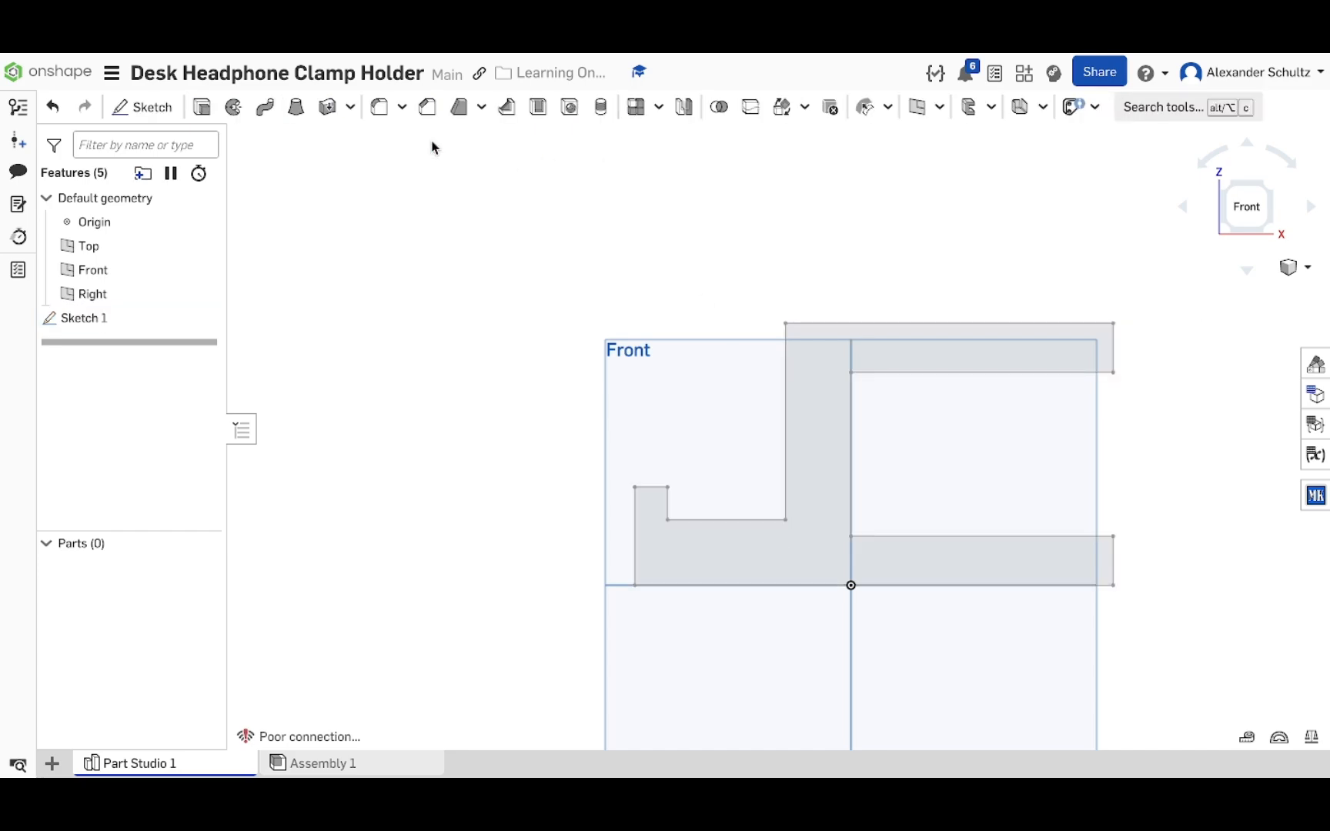
# Step: Start a new solid extrusion of the clamp and hook profile region from the Front plane sketch
pyautogui.hotkey('shift', '7')
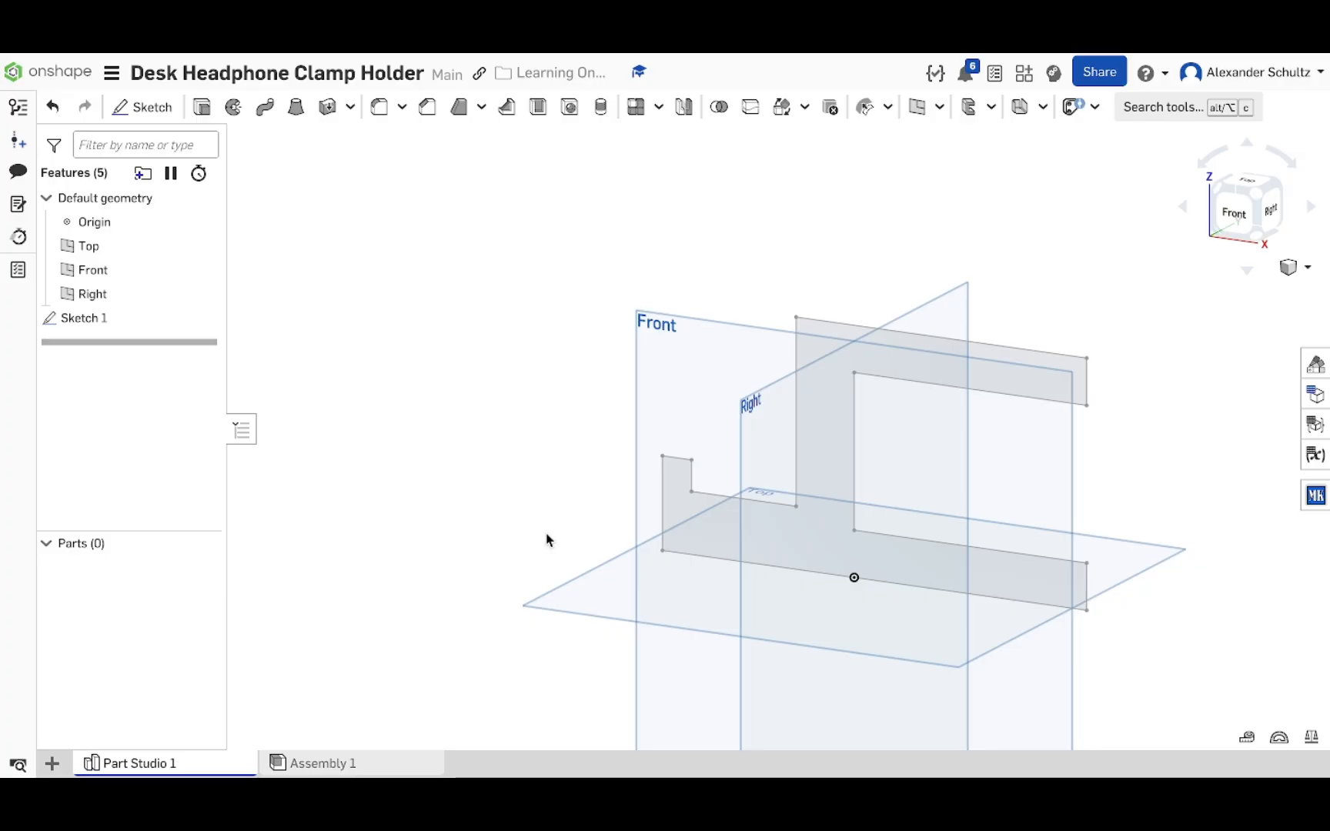
pyautogui.moveTo(585, 525); pyautogui.dragTo(574, 524)
pyautogui.moveTo(503, 454)
pyautogui.mouseDown(button='right')
pyautogui.moveTo(528, 418)
pyautogui.moveTo(513, 451)
pyautogui.mouseUp(button='right')
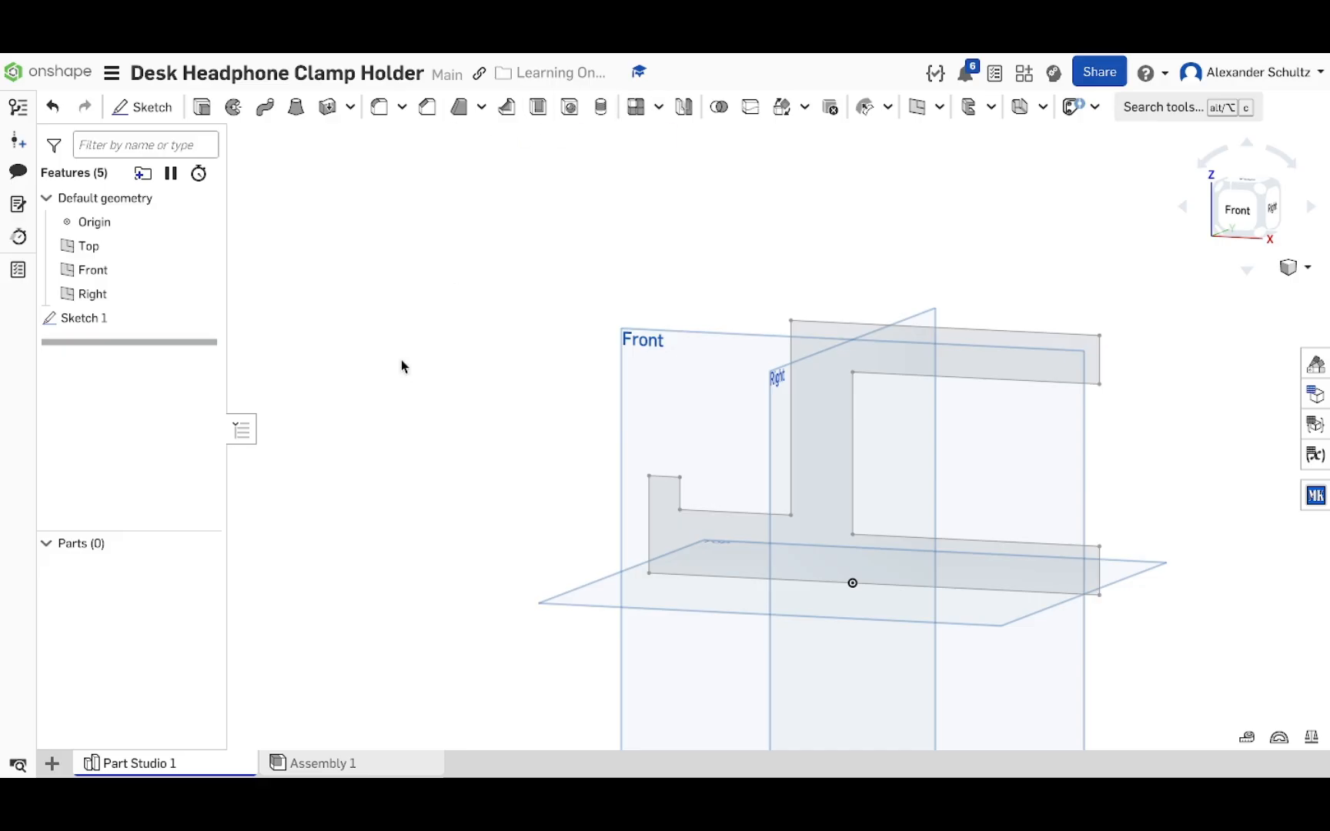
pyautogui.click(201, 108)
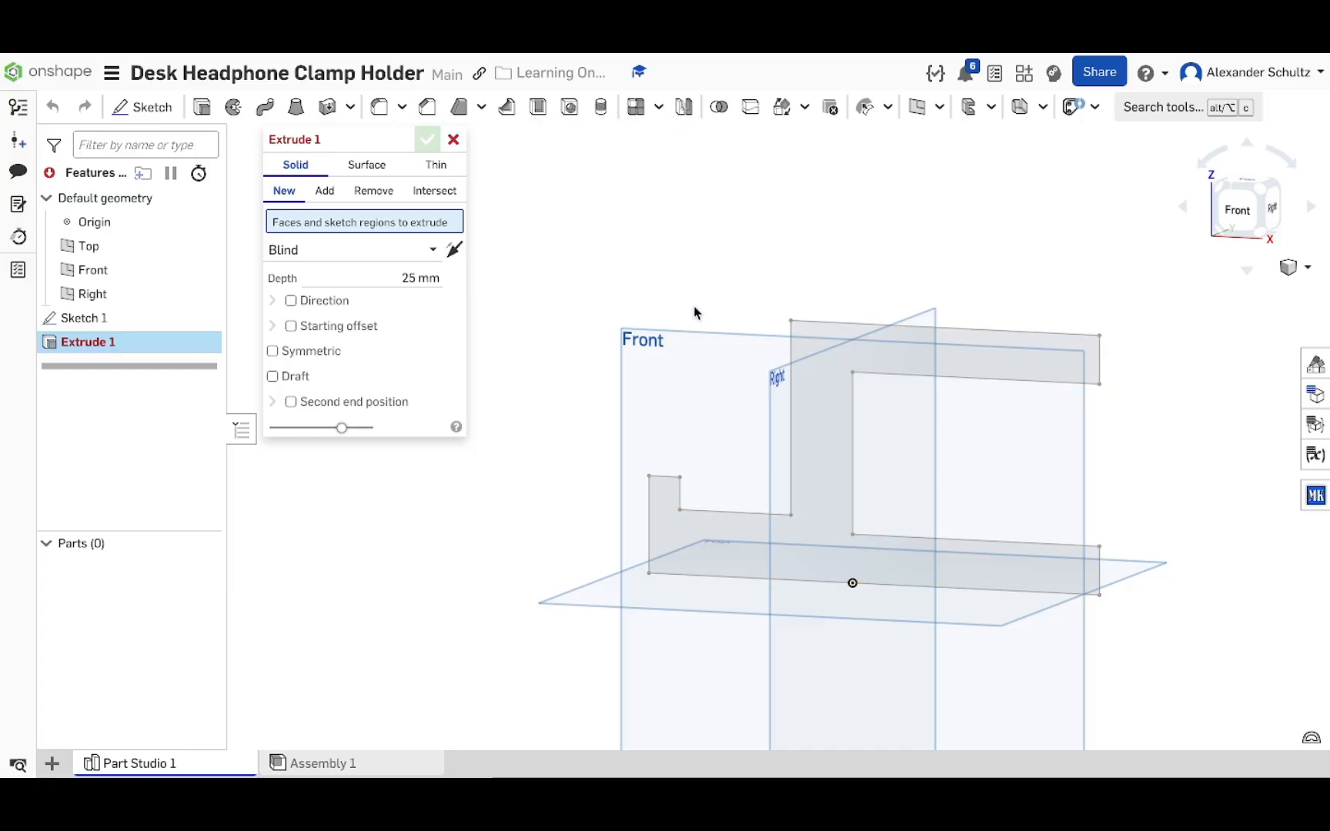
pyautogui.moveTo(695, 312)
pyautogui.mouseDown(button='right')
pyautogui.moveTo(763, 294)
pyautogui.moveTo(802, 332)
pyautogui.mouseUp(button='right')
pyautogui.click(821, 345)
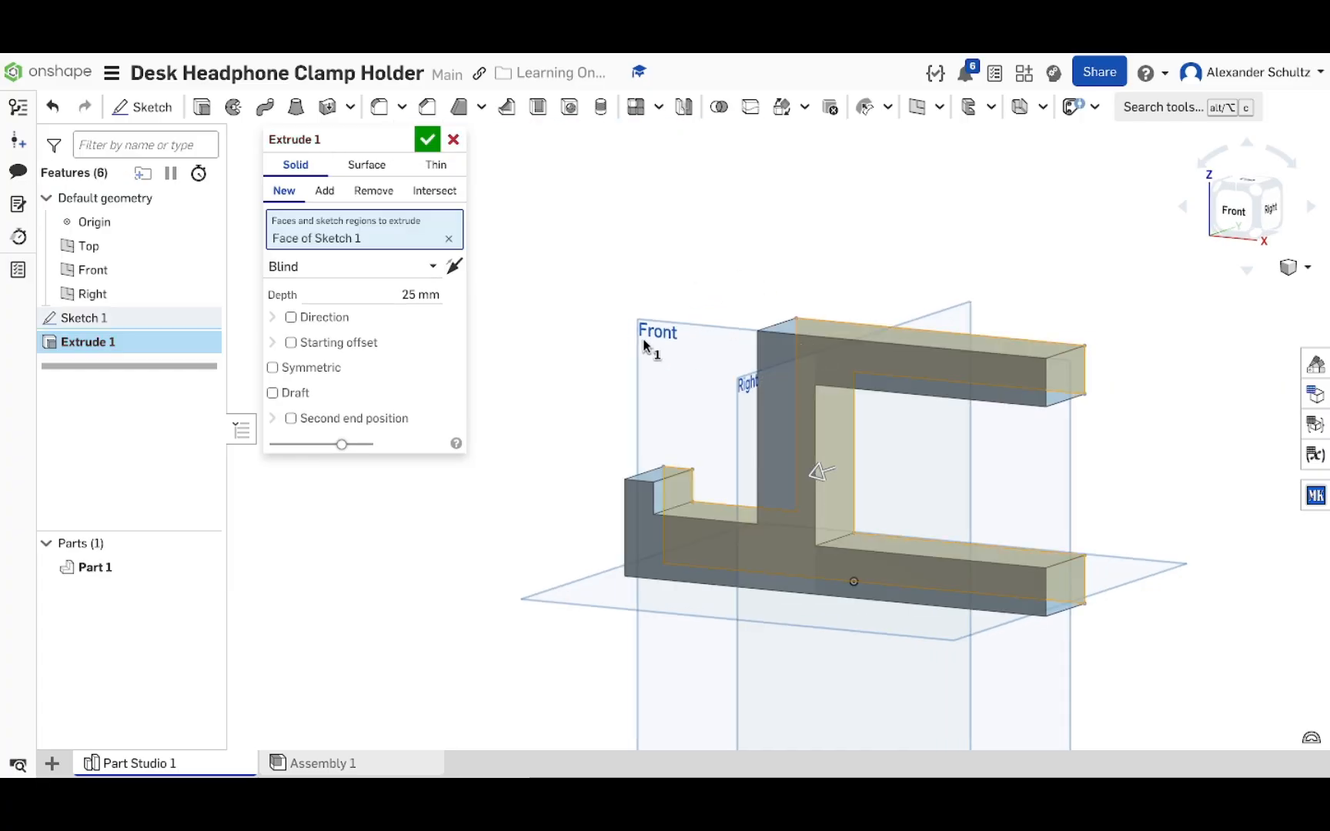
pyautogui.moveTo(727, 291); pyautogui.dragTo(811, 484, button='right')
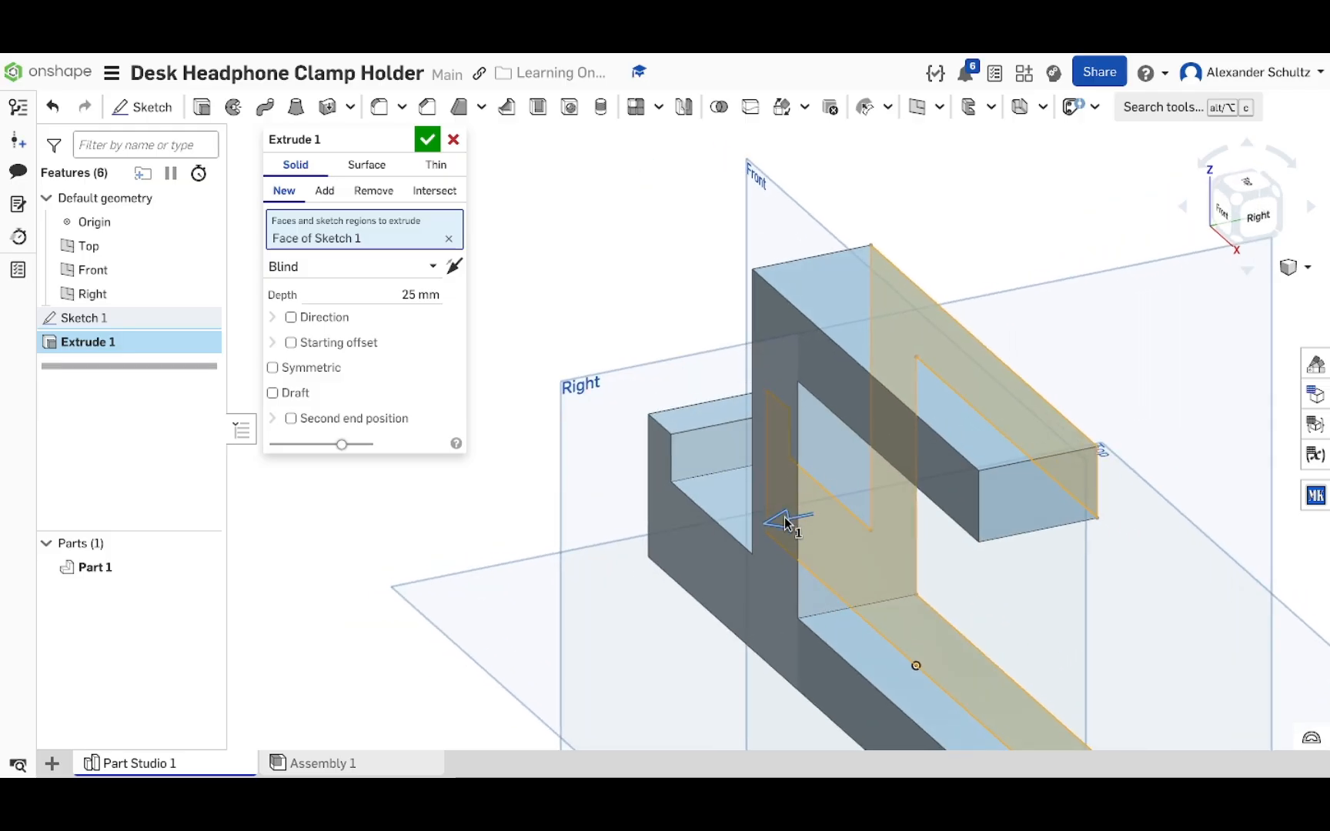
pyautogui.moveTo(801, 428); pyautogui.dragTo(739, 408, button='right')
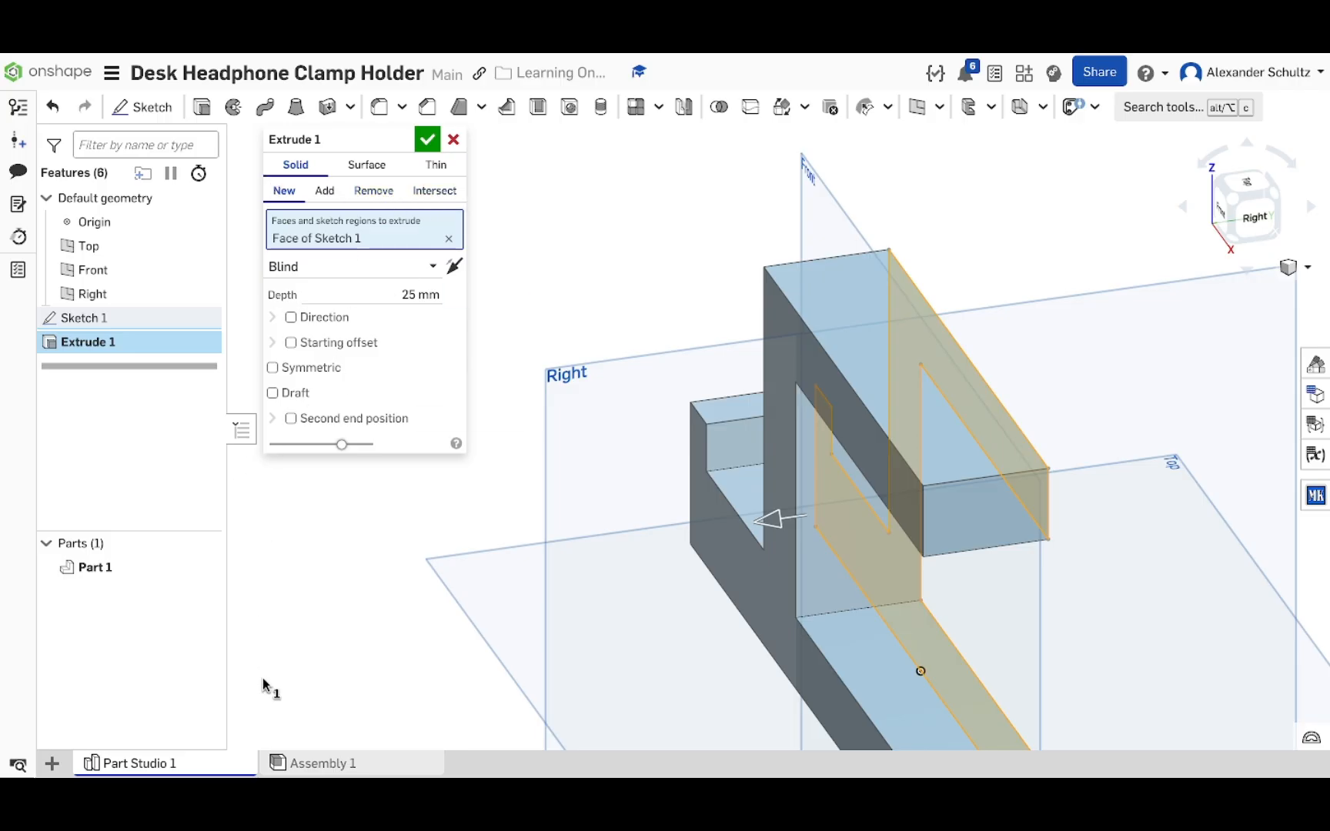
# Step: Set the clamp profile's blind extrusion depth to 50 mm and accept the feature
pyautogui.click(377, 278)
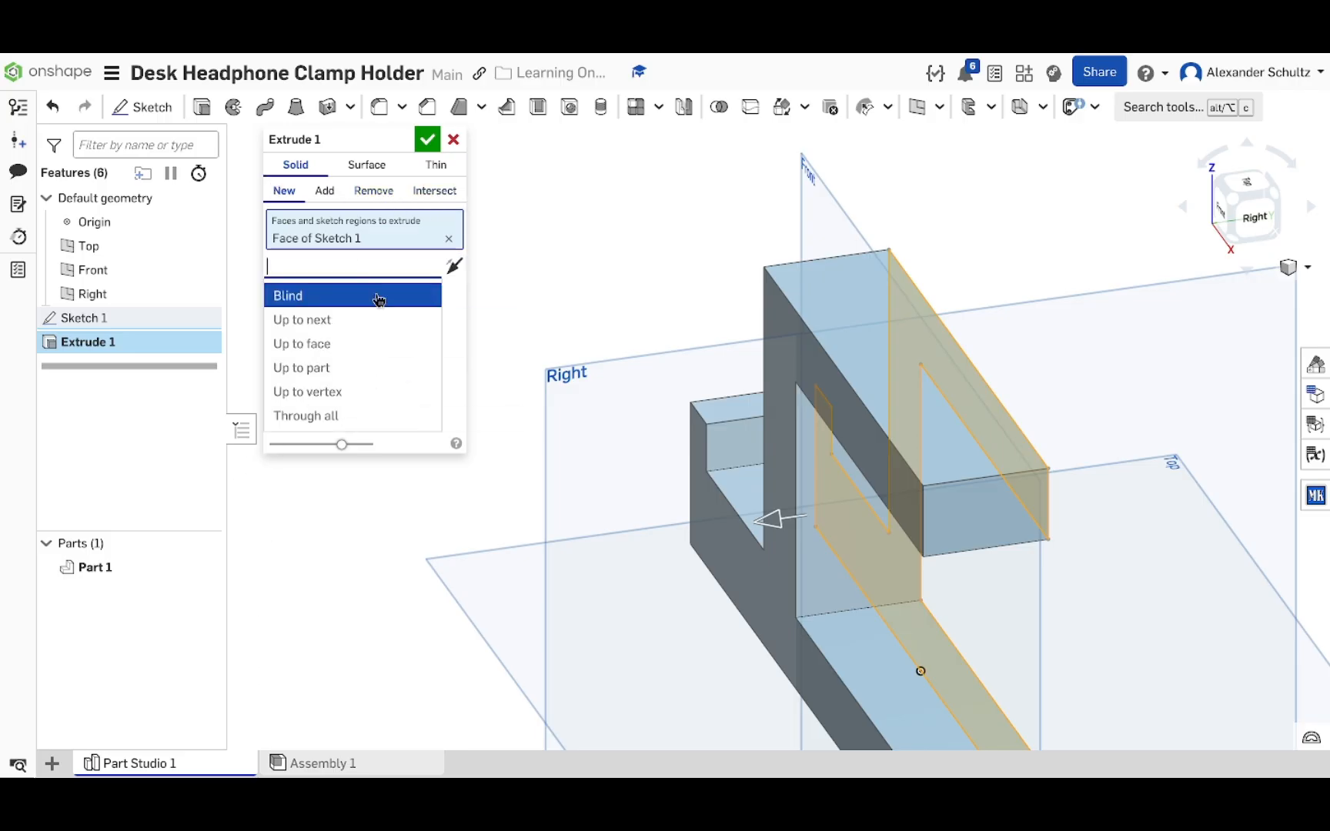
pyautogui.click(456, 311)
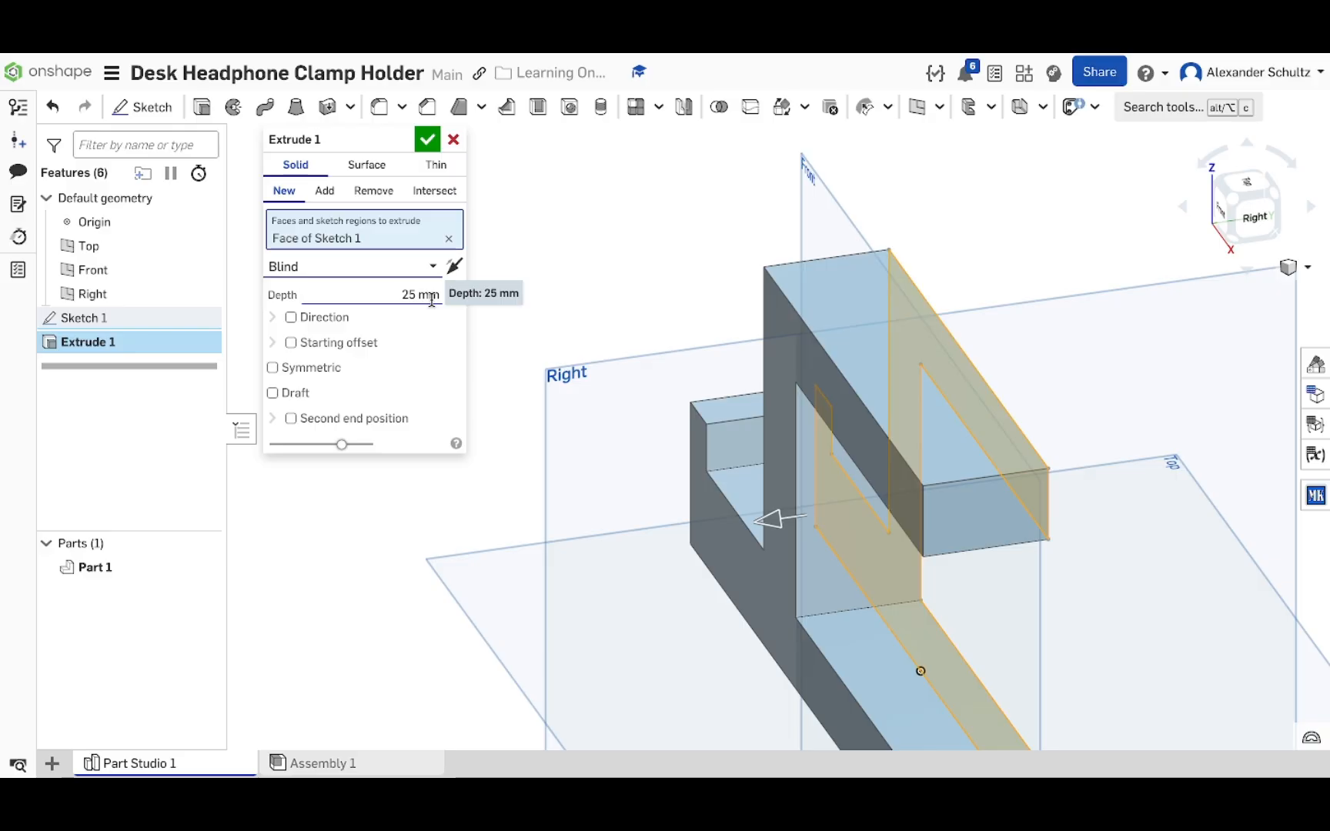
pyautogui.moveTo(599, 394); pyautogui.dragTo(597, 439, button='right')
pyautogui.click(358, 269)
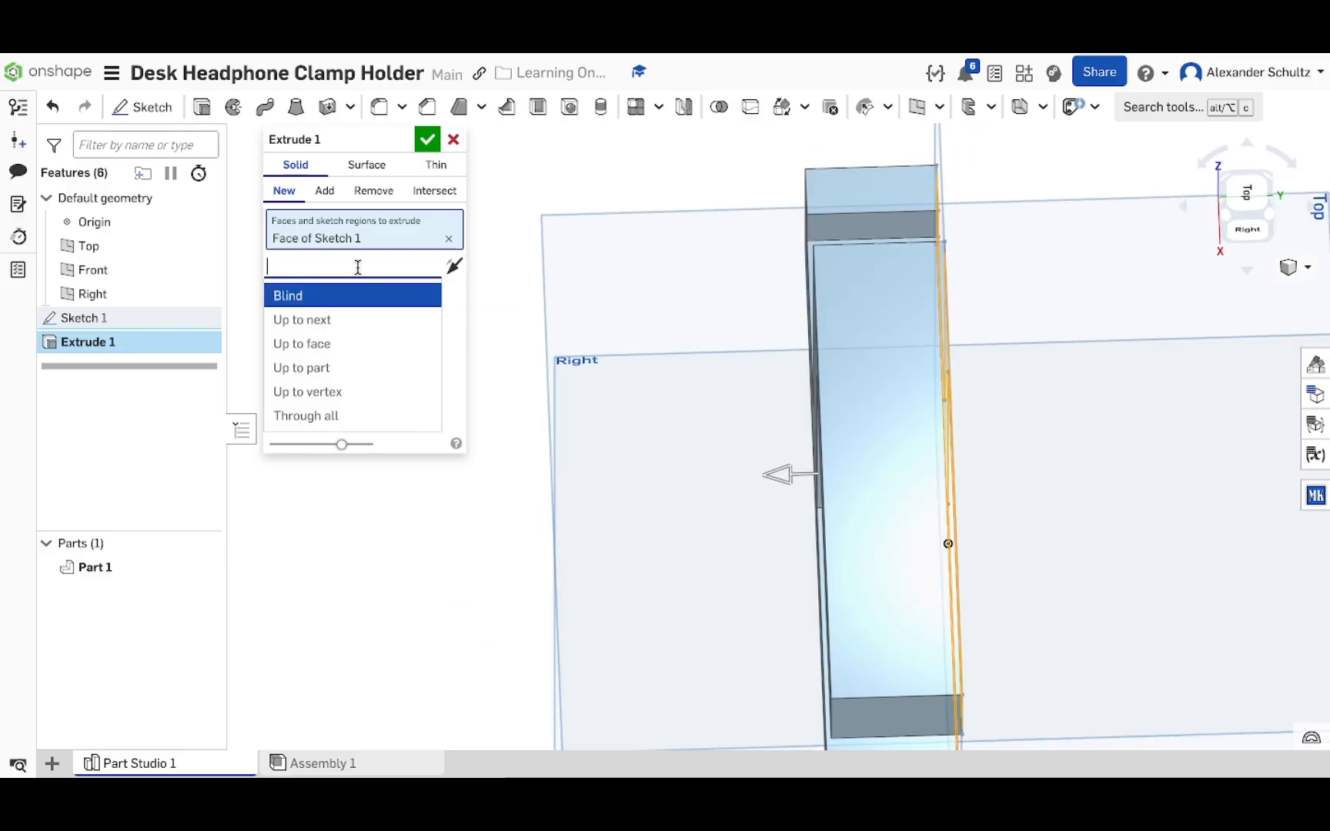
pyautogui.click(460, 329)
pyautogui.moveTo(514, 440); pyautogui.dragTo(701, 391, button='right')
pyautogui.scroll(-3, 678, 392)
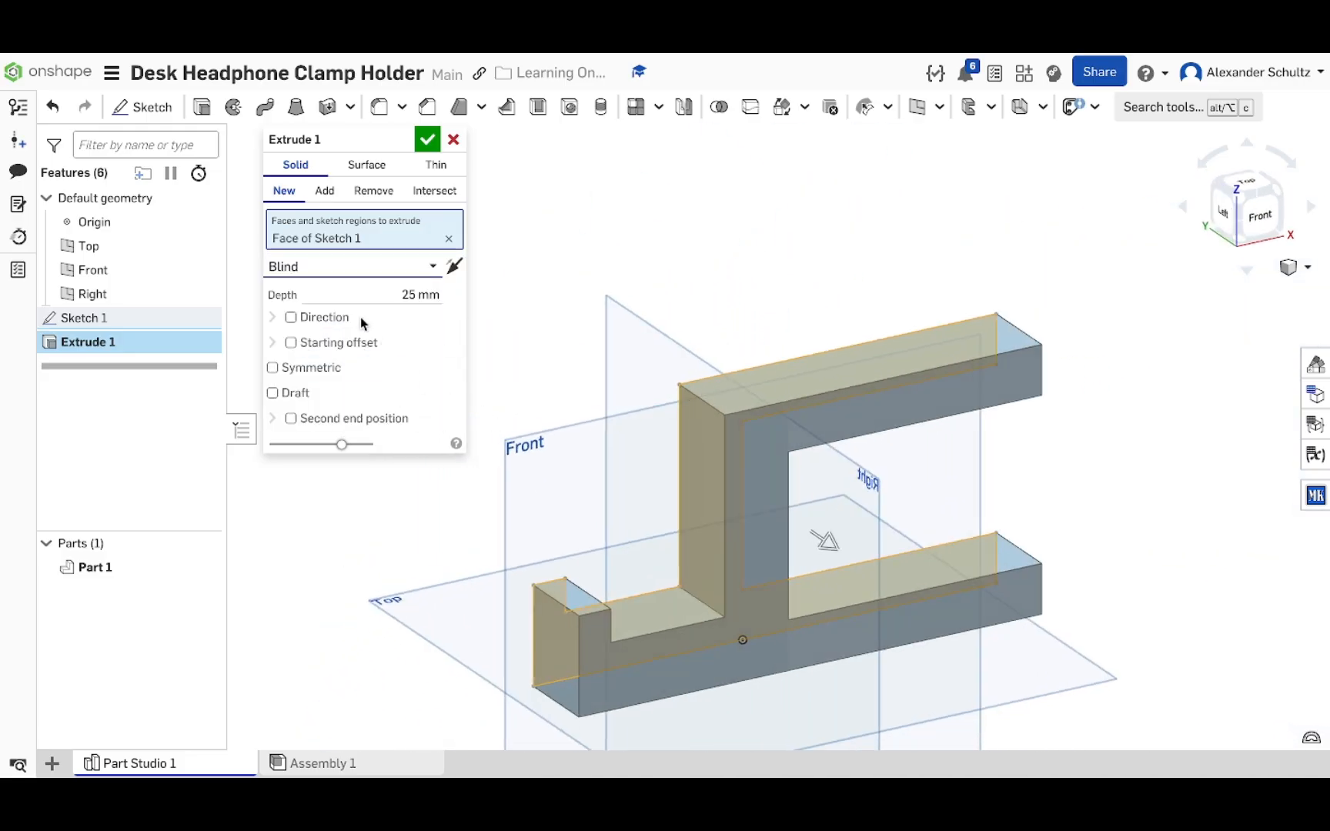
pyautogui.click(402, 294)
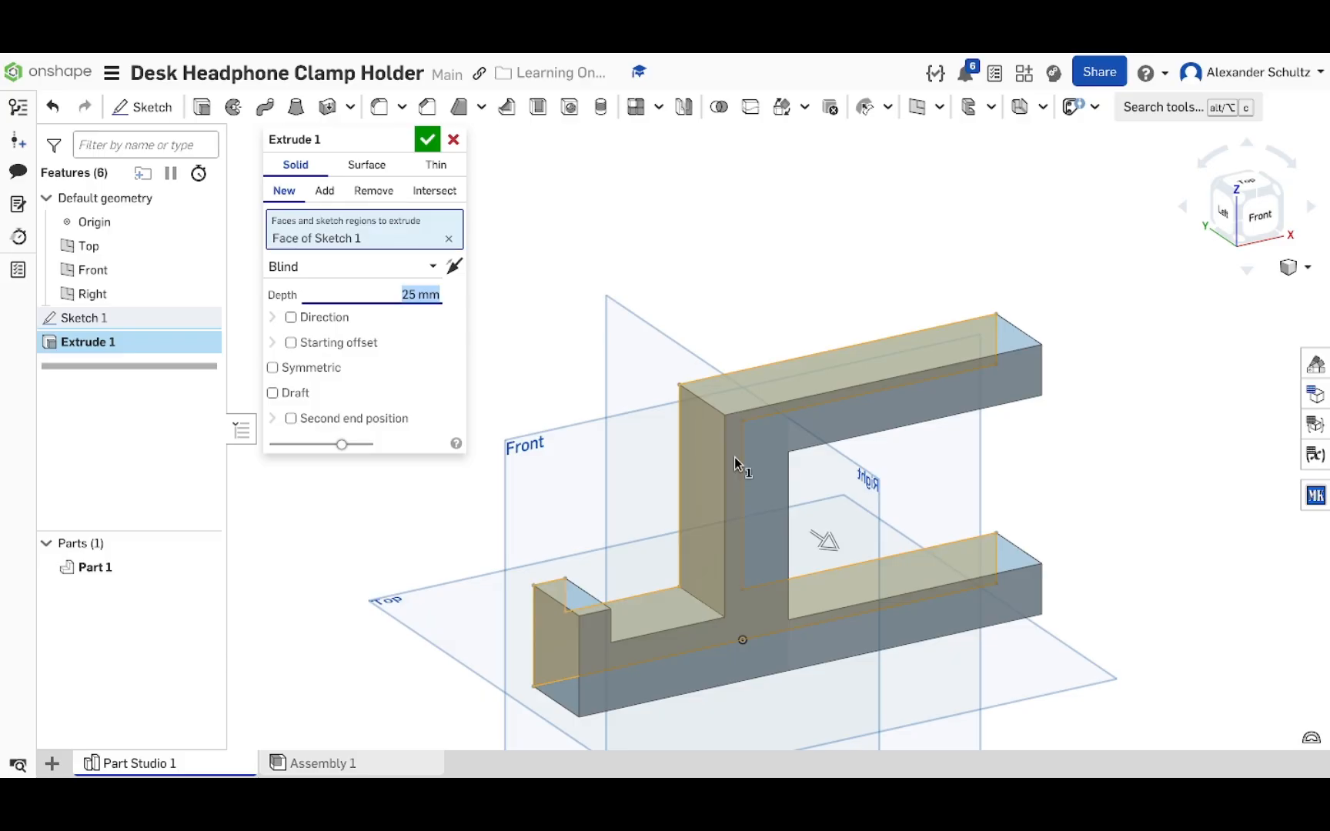
pyautogui.write('50')
pyautogui.press('Return')
pyautogui.moveTo(751, 342); pyautogui.dragTo(655, 308, button='right')
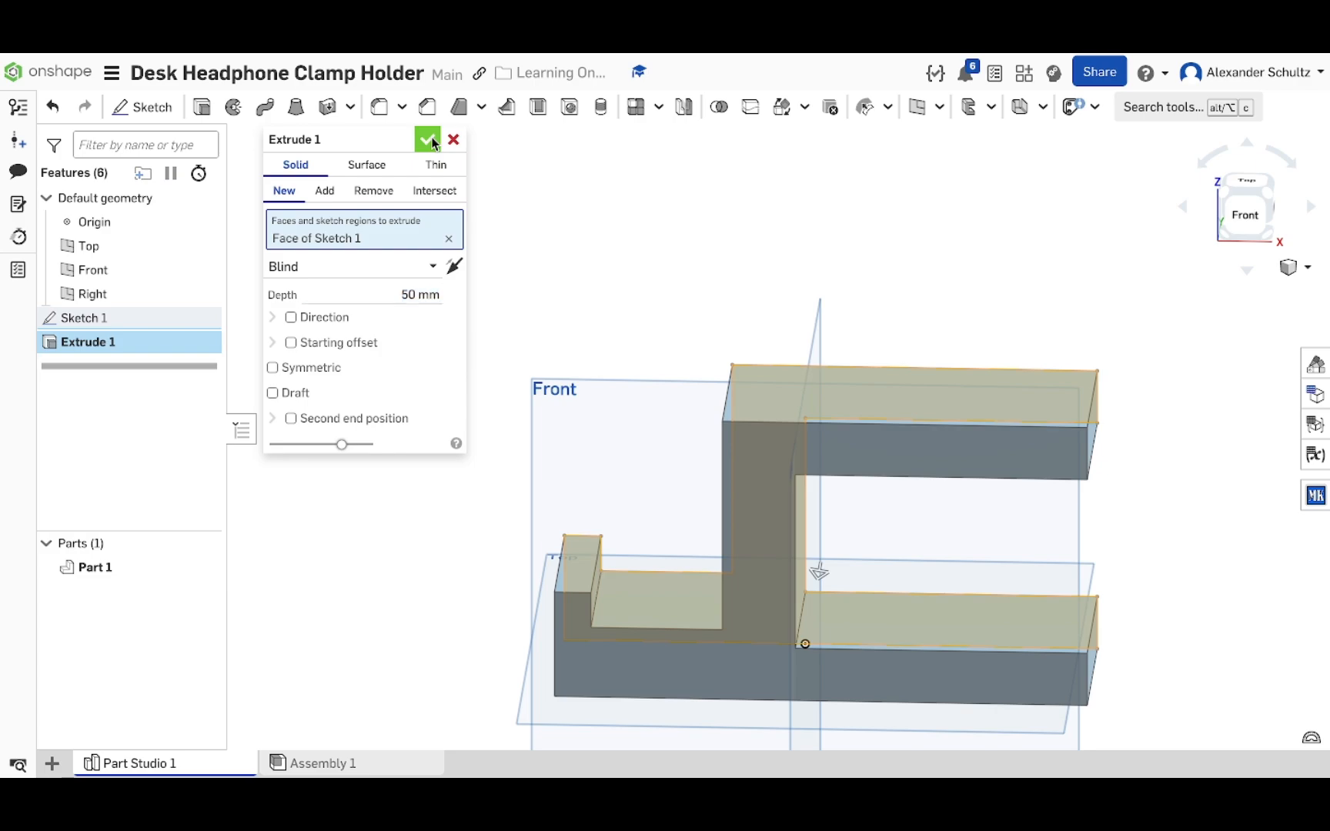
pyautogui.click(427, 139)
# Step: Examine the extruded clamp around its hook and arms, and reopen the profile sketch to review its dimensions
pyautogui.moveTo(613, 374)
pyautogui.mouseDown(button='right')
pyautogui.moveTo(460, 348)
pyautogui.moveTo(416, 359)
pyautogui.moveTo(618, 395)
pyautogui.moveTo(699, 383)
pyautogui.moveTo(628, 379)
pyautogui.mouseUp(button='right')
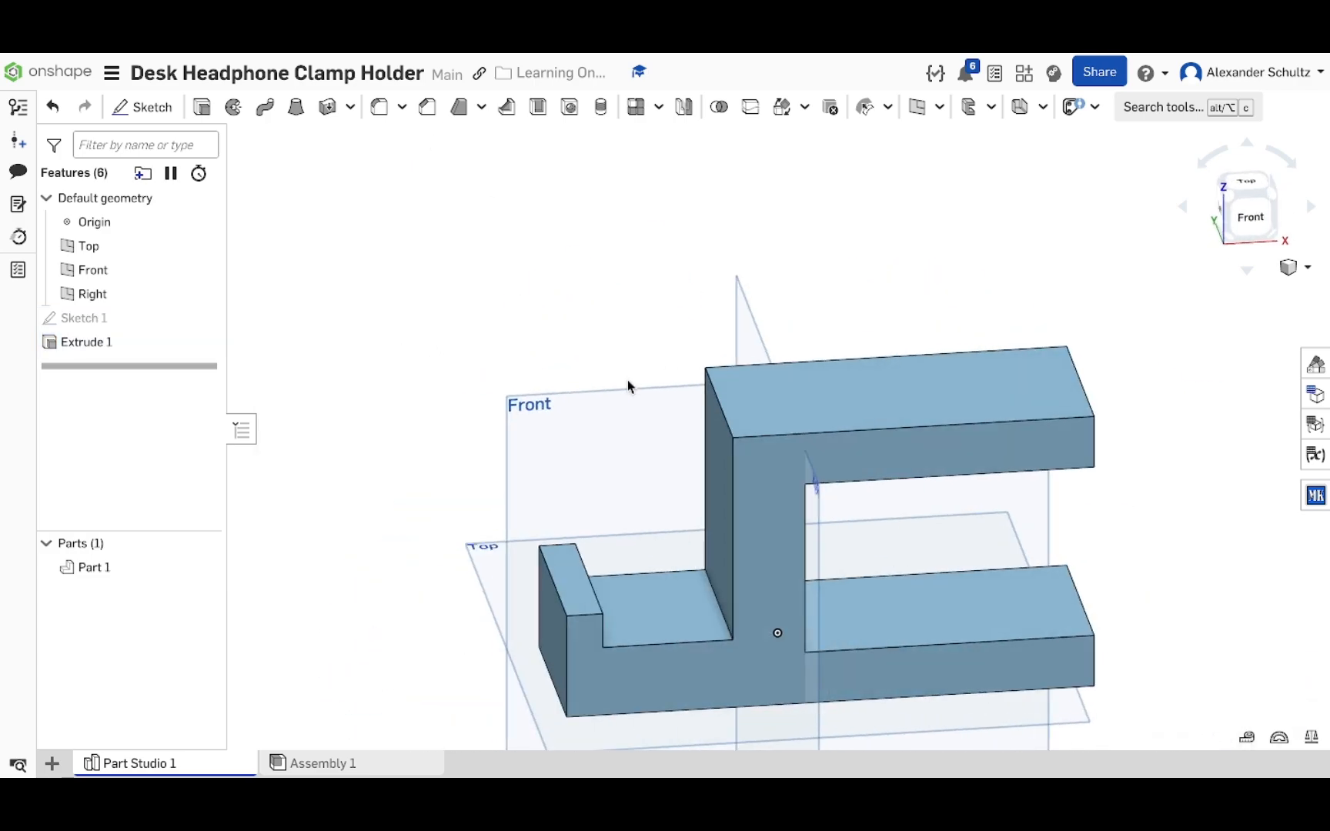
pyautogui.scroll(-3, 627, 378)
pyautogui.moveTo(645, 430)
pyautogui.mouseDown(button='right')
pyautogui.moveTo(624, 419)
pyautogui.moveTo(630, 395)
pyautogui.moveTo(552, 430)
pyautogui.moveTo(656, 433)
pyautogui.mouseUp(button='right')
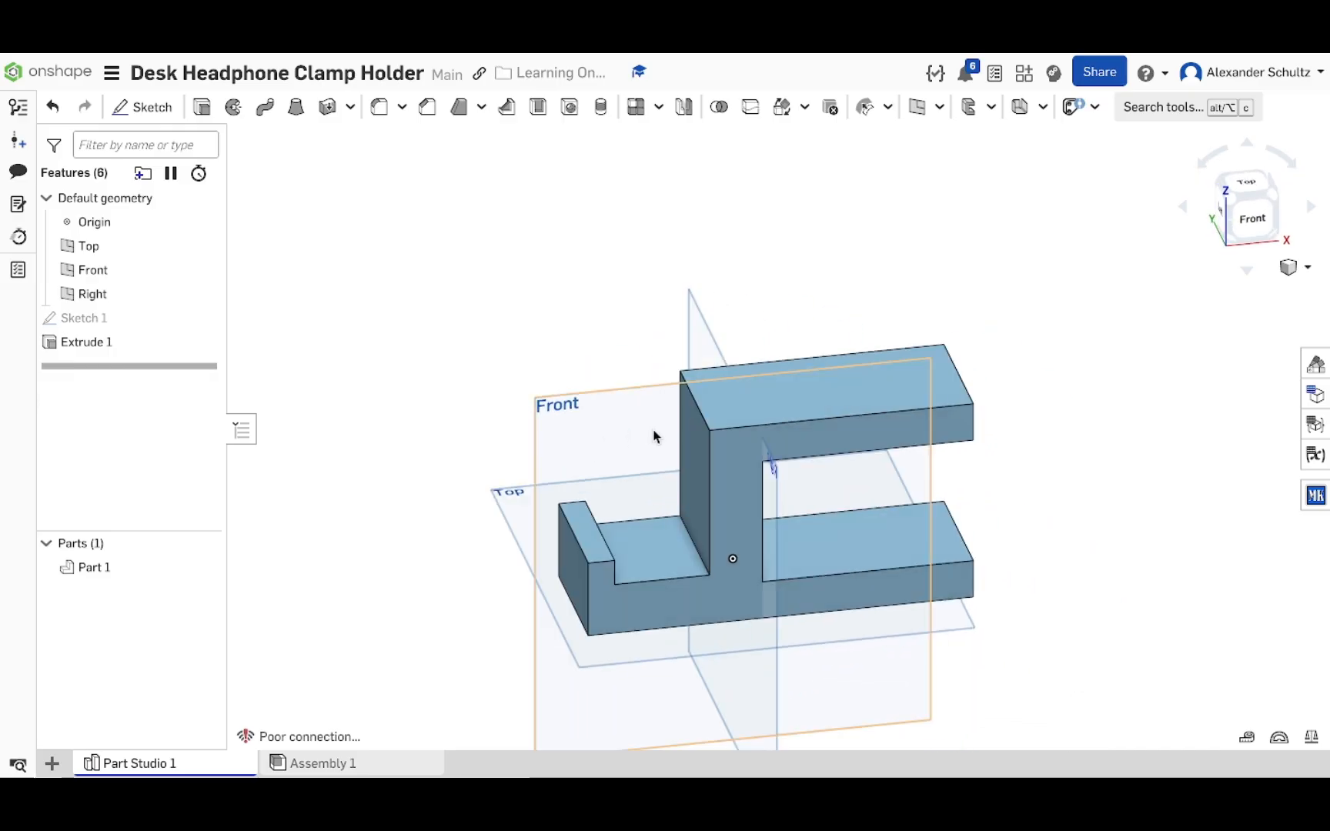
pyautogui.scroll(5, 599, 599)
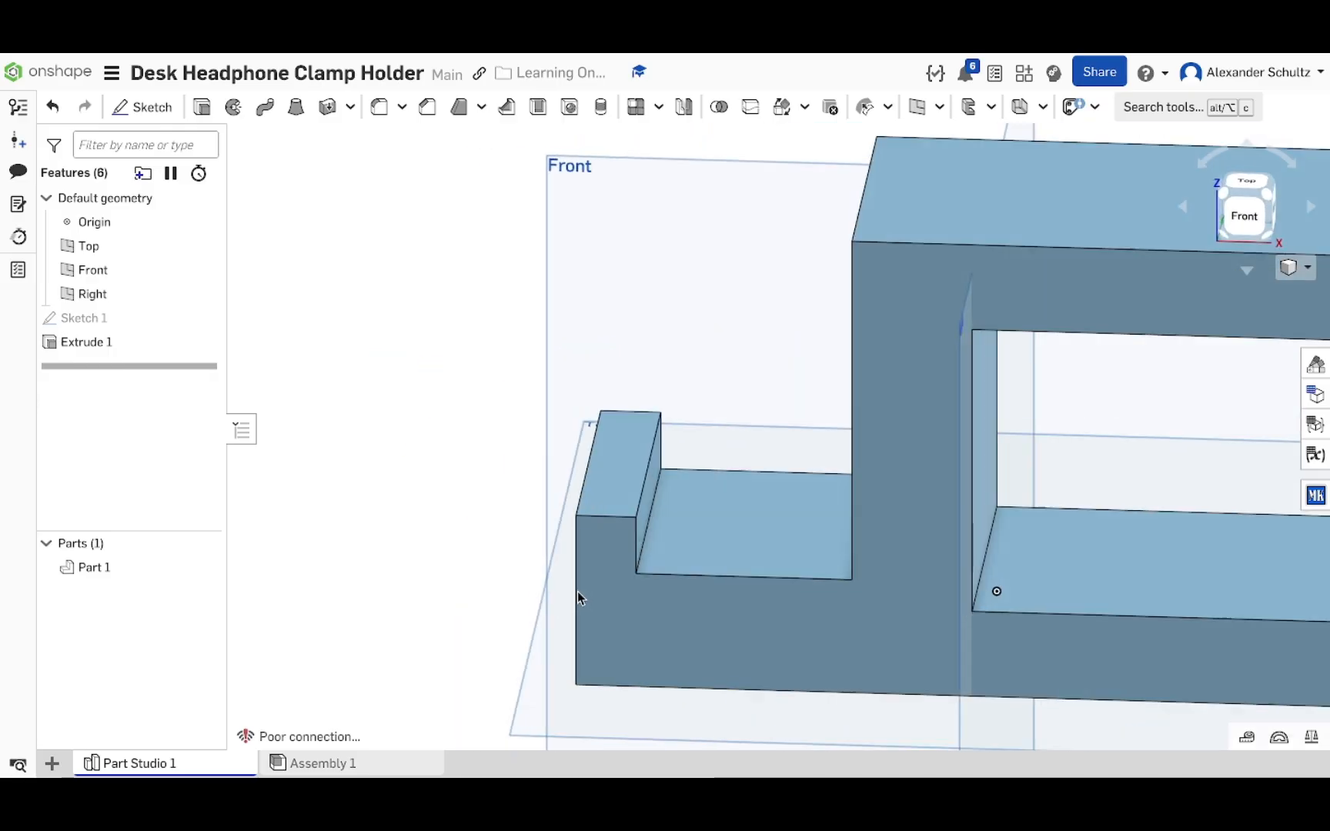
pyautogui.moveTo(578, 592)
pyautogui.mouseDown(button='right')
pyautogui.moveTo(510, 588)
pyautogui.moveTo(576, 593)
pyautogui.moveTo(586, 607)
pyautogui.moveTo(565, 621)
pyautogui.moveTo(597, 603)
pyautogui.mouseUp(button='right')
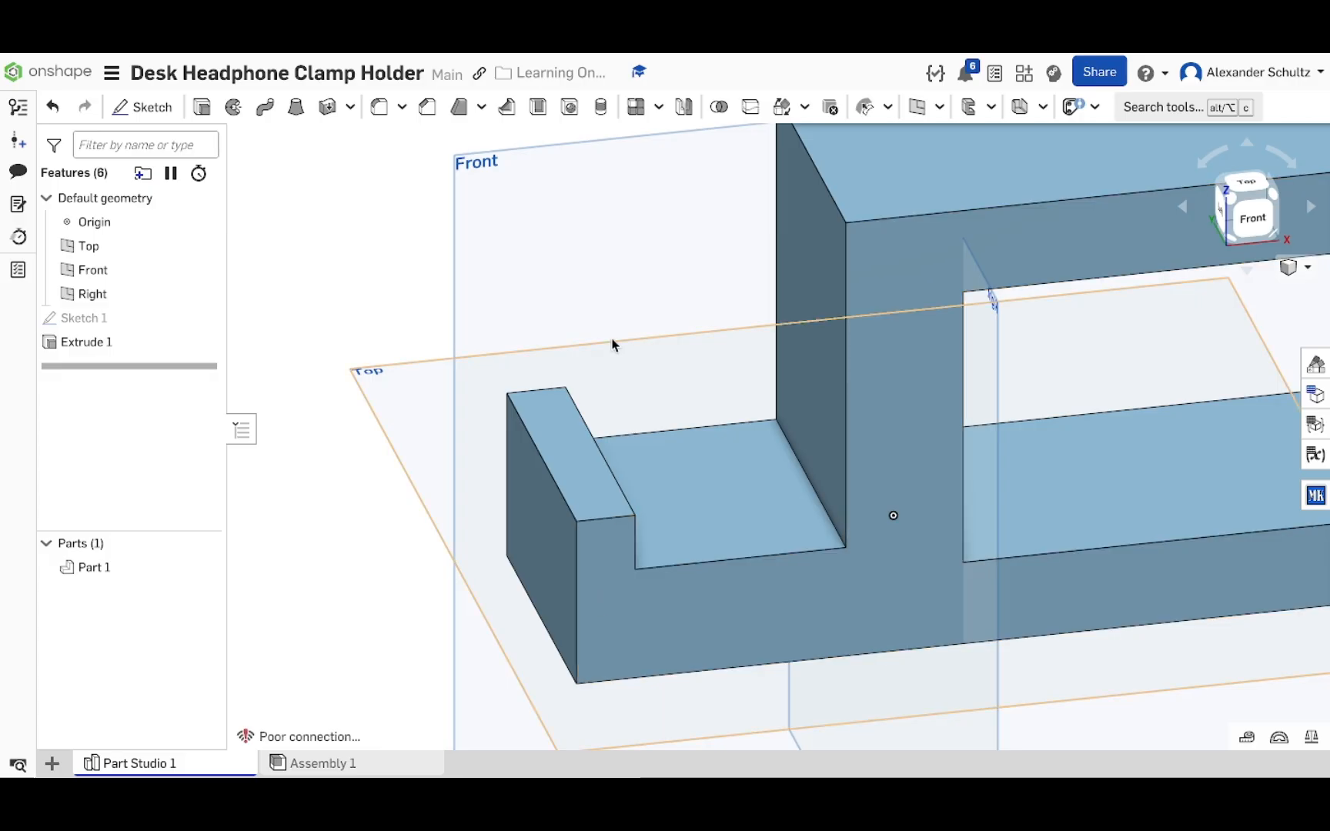
pyautogui.scroll(-5, 639, 437)
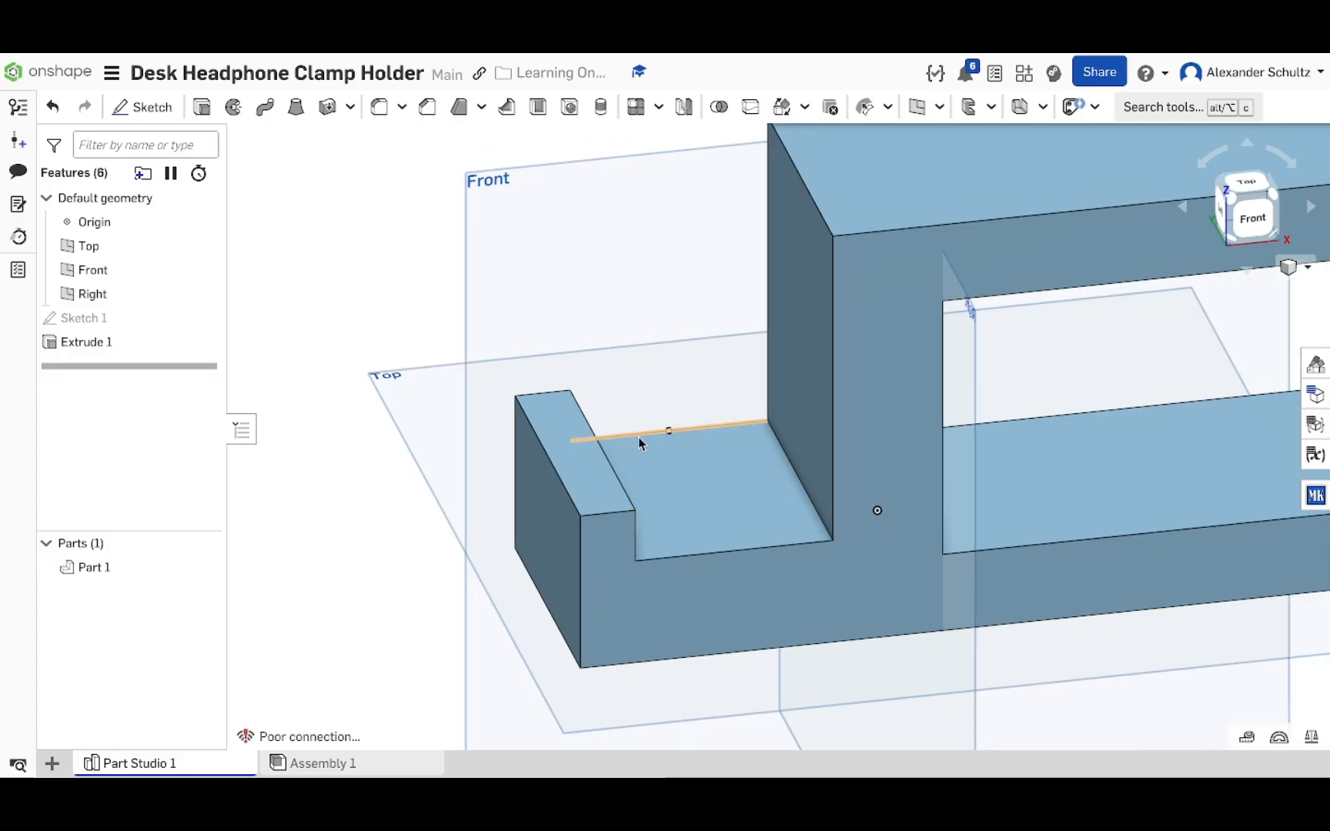
pyautogui.moveTo(638, 437)
pyautogui.mouseDown(button='right')
pyautogui.moveTo(516, 398)
pyautogui.moveTo(442, 393)
pyautogui.moveTo(766, 377)
pyautogui.moveTo(656, 437)
pyautogui.moveTo(618, 438)
pyautogui.mouseUp(button='right')
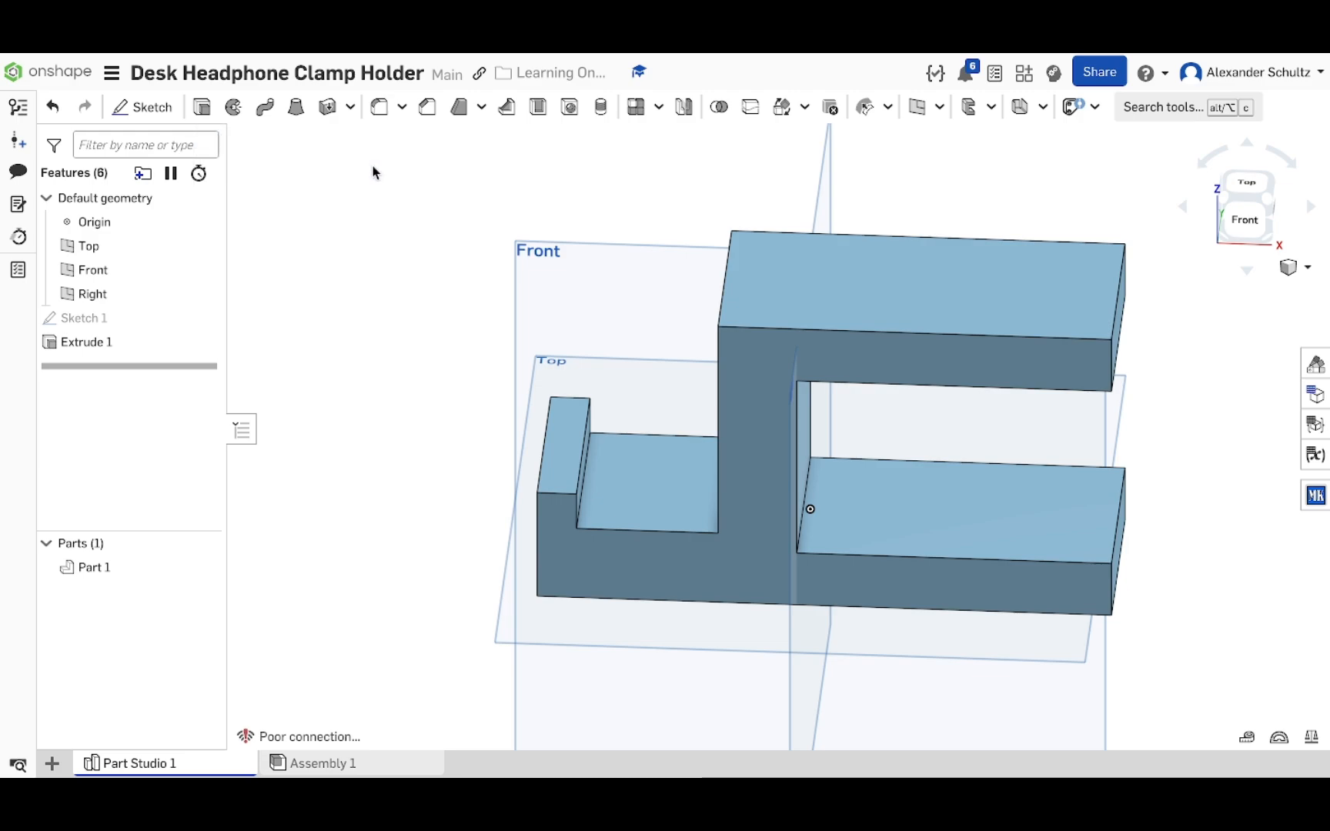
pyautogui.rightClick(148, 327)
pyautogui.click(202, 371)
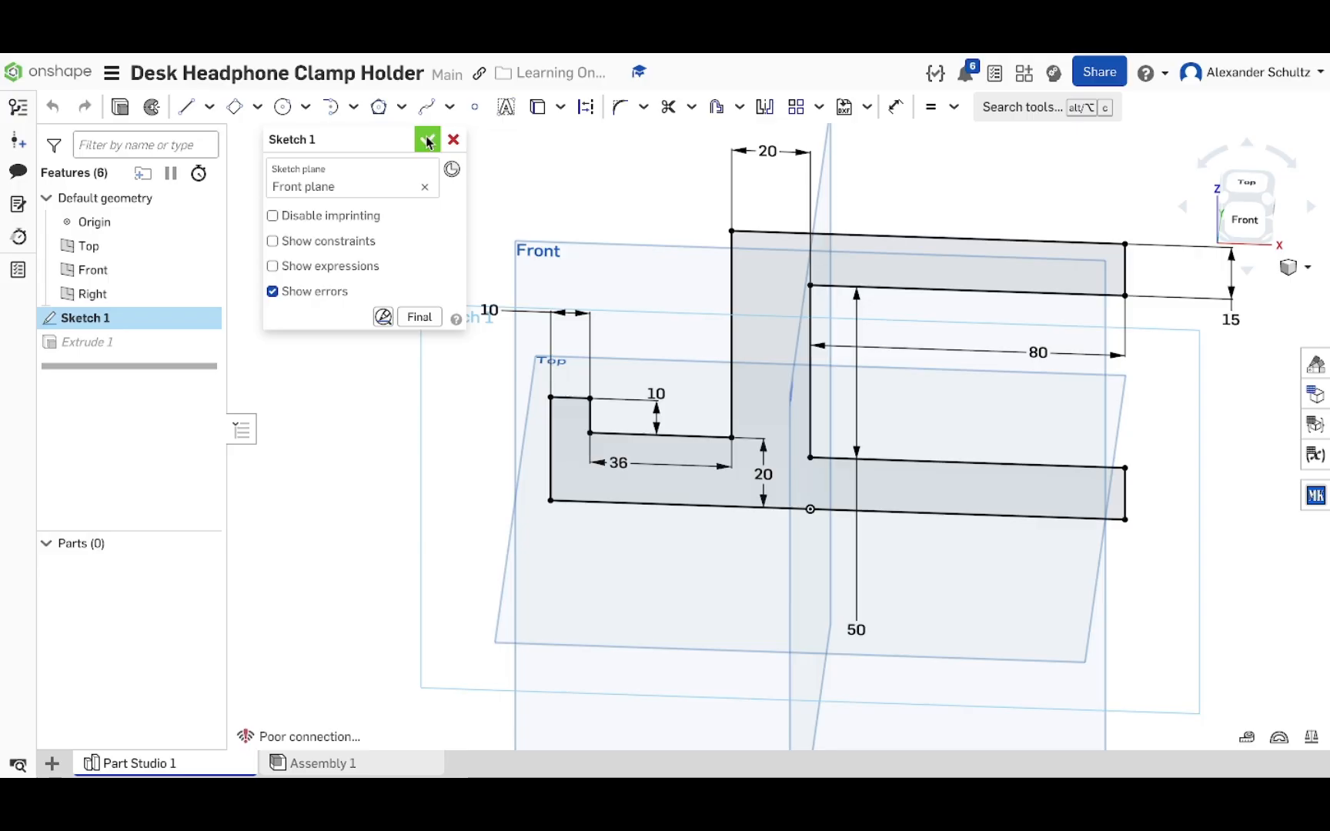
pyautogui.click(428, 140)
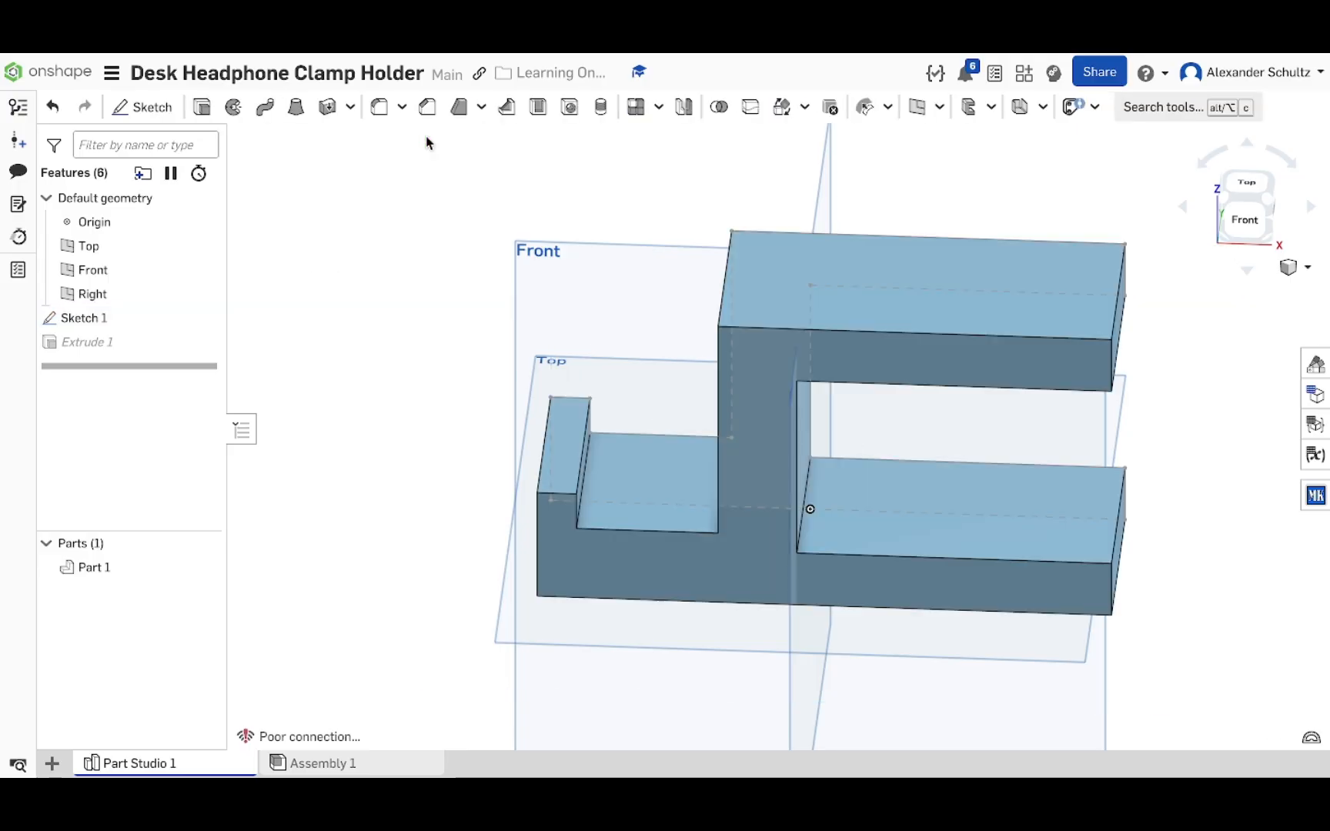
# Step: Start an edge fillet on the two long upper edges of the hook's lip
pyautogui.click(379, 107)
pyautogui.moveTo(650, 349); pyautogui.dragTo(682, 332, button='right')
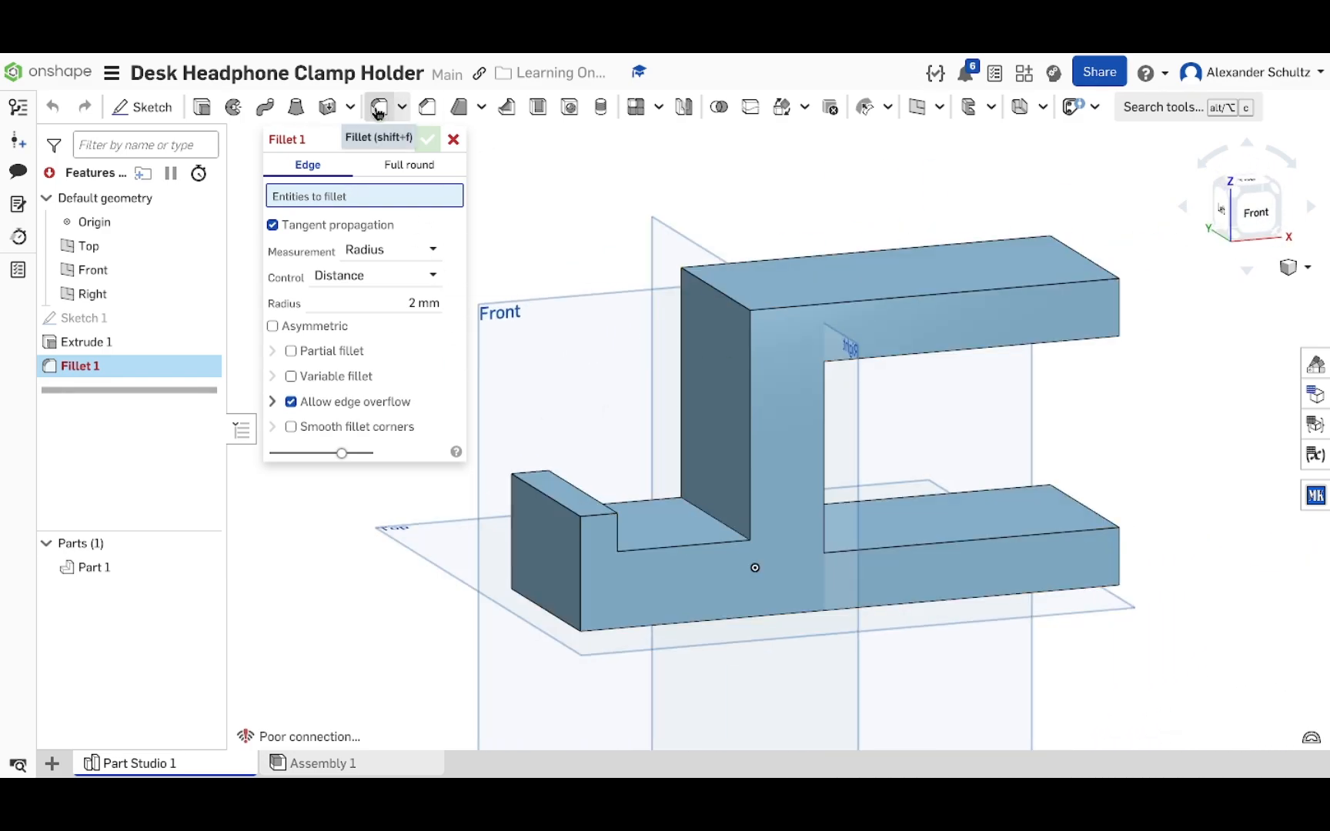
pyautogui.moveTo(654, 290)
pyautogui.mouseDown(button='right')
pyautogui.moveTo(636, 290)
pyautogui.moveTo(680, 290)
pyautogui.mouseUp(button='right')
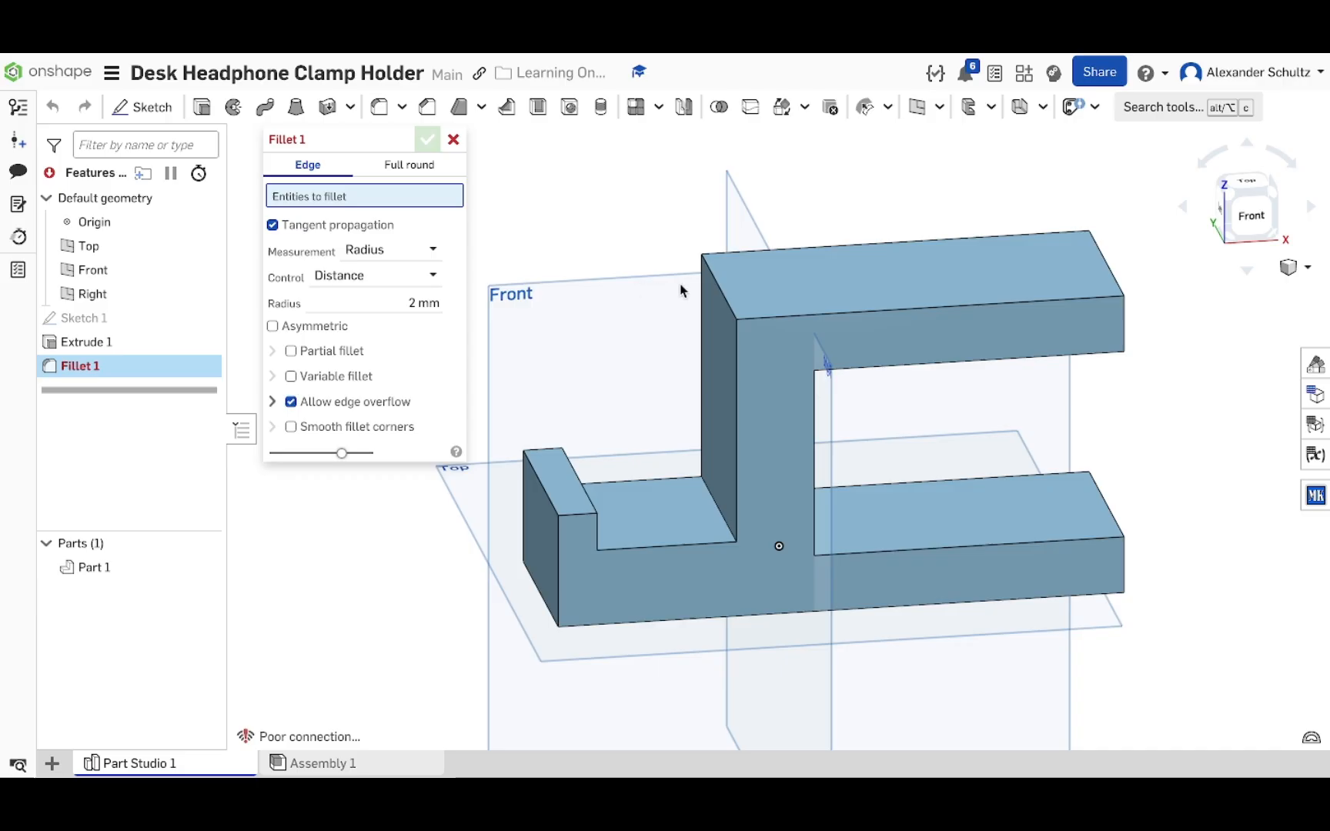
pyautogui.moveTo(1001, 368)
pyautogui.mouseDown(button='right')
pyautogui.moveTo(921, 335)
pyautogui.moveTo(951, 363)
pyautogui.moveTo(984, 360)
pyautogui.mouseUp(button='right')
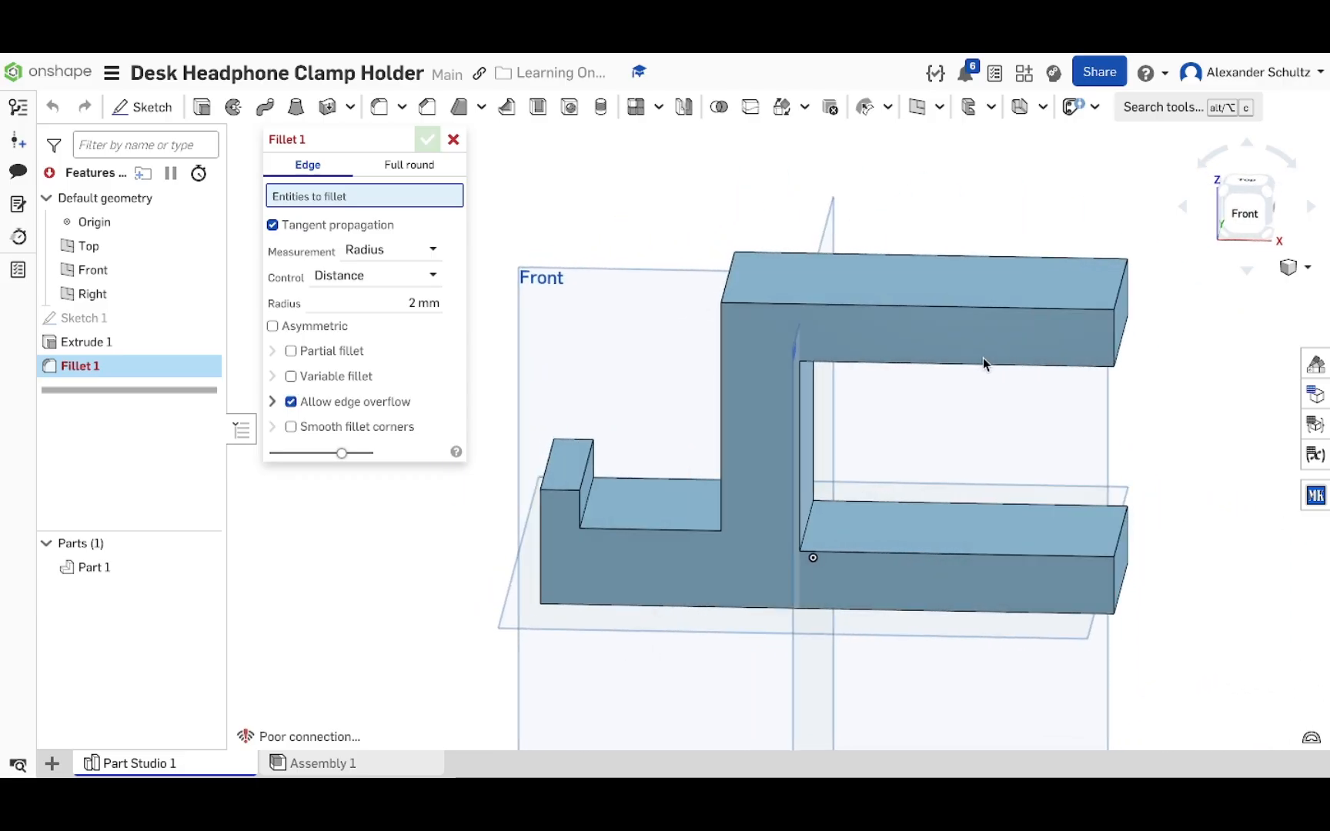
pyautogui.click(585, 474)
pyautogui.click(545, 484)
# Step: Set the radius of the lip edge fillet to 3 mm
pyautogui.scroll(5, 548, 469)
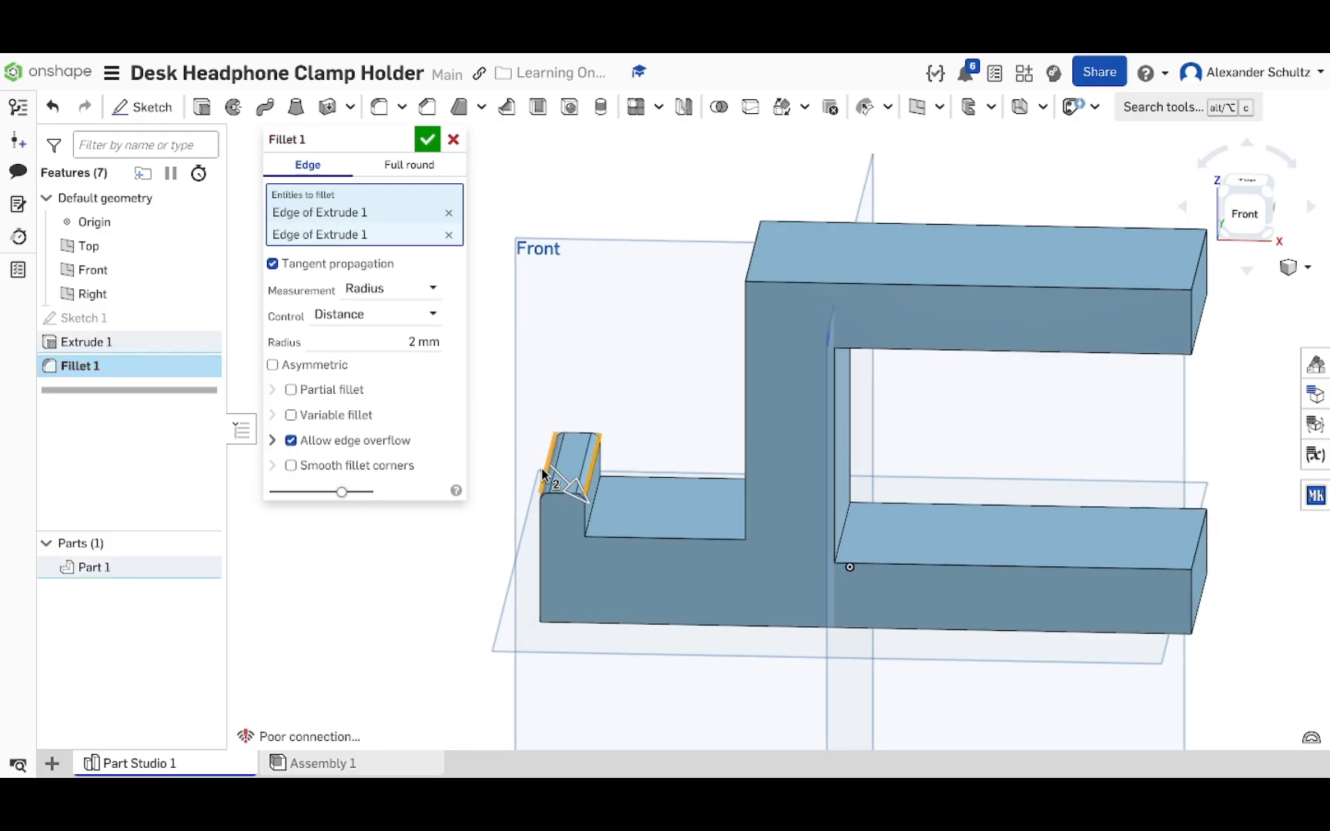
pyautogui.moveTo(552, 458); pyautogui.dragTo(547, 446, button='right')
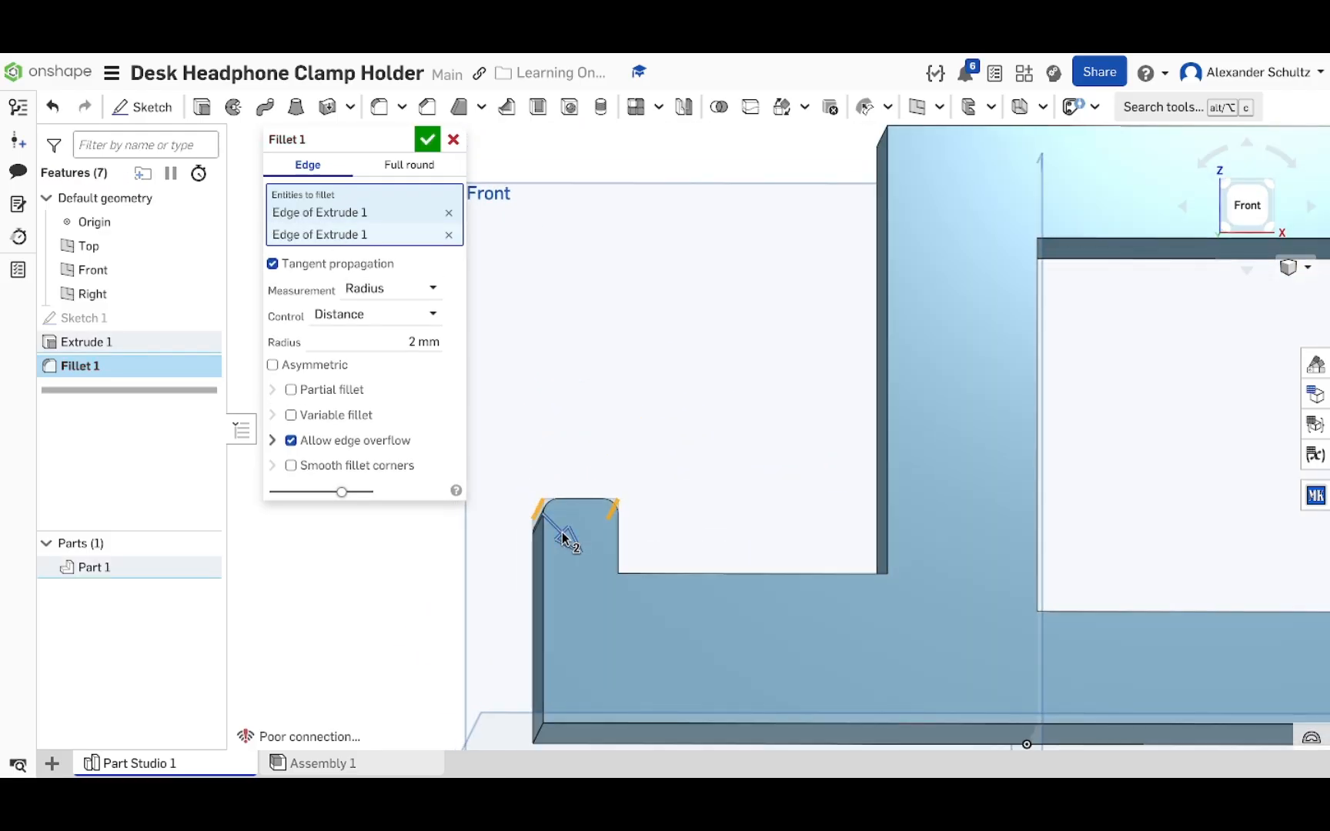
pyautogui.scroll(5, 562, 532)
pyautogui.moveTo(562, 532)
pyautogui.mouseDown(button='right')
pyautogui.moveTo(543, 542)
pyautogui.moveTo(561, 555)
pyautogui.moveTo(565, 541)
pyautogui.mouseUp(button='right')
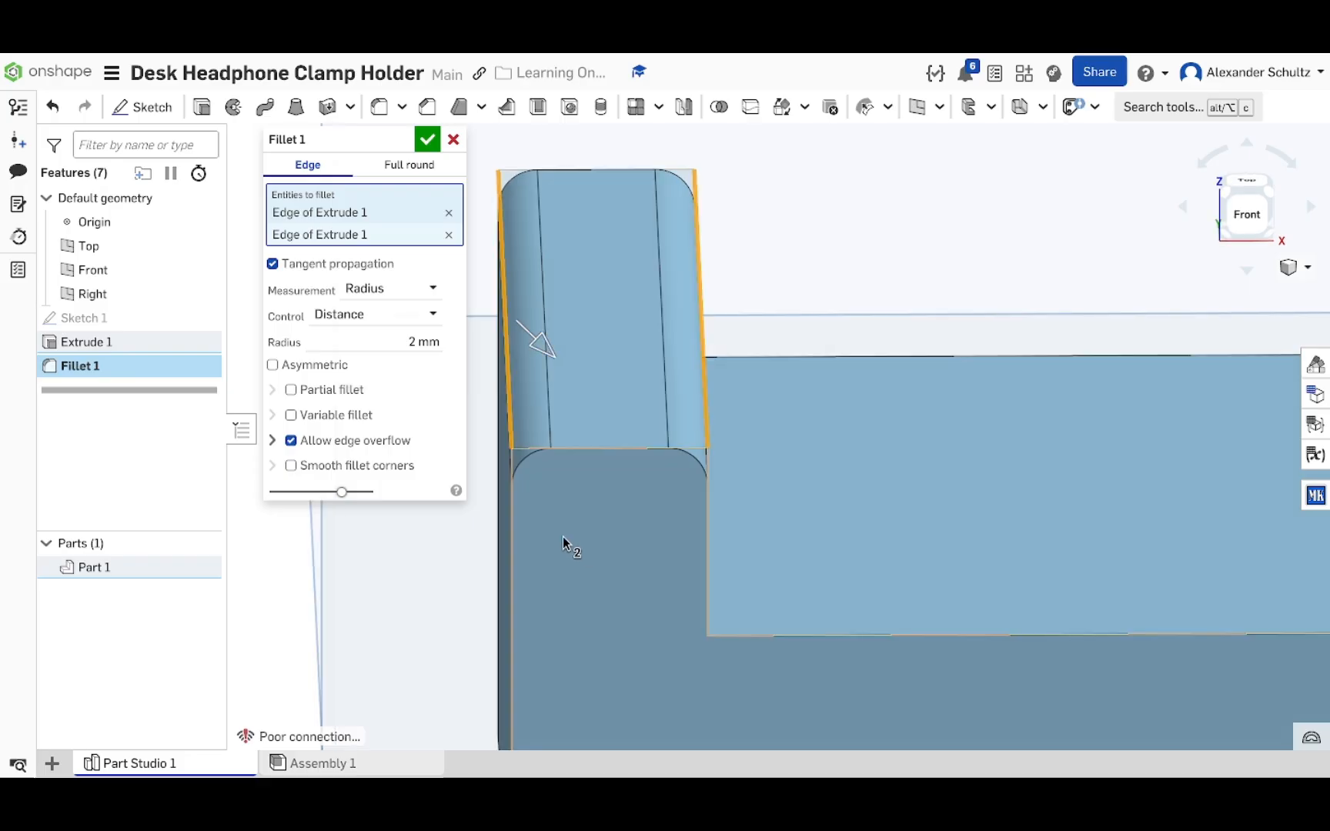
pyautogui.click(380, 337)
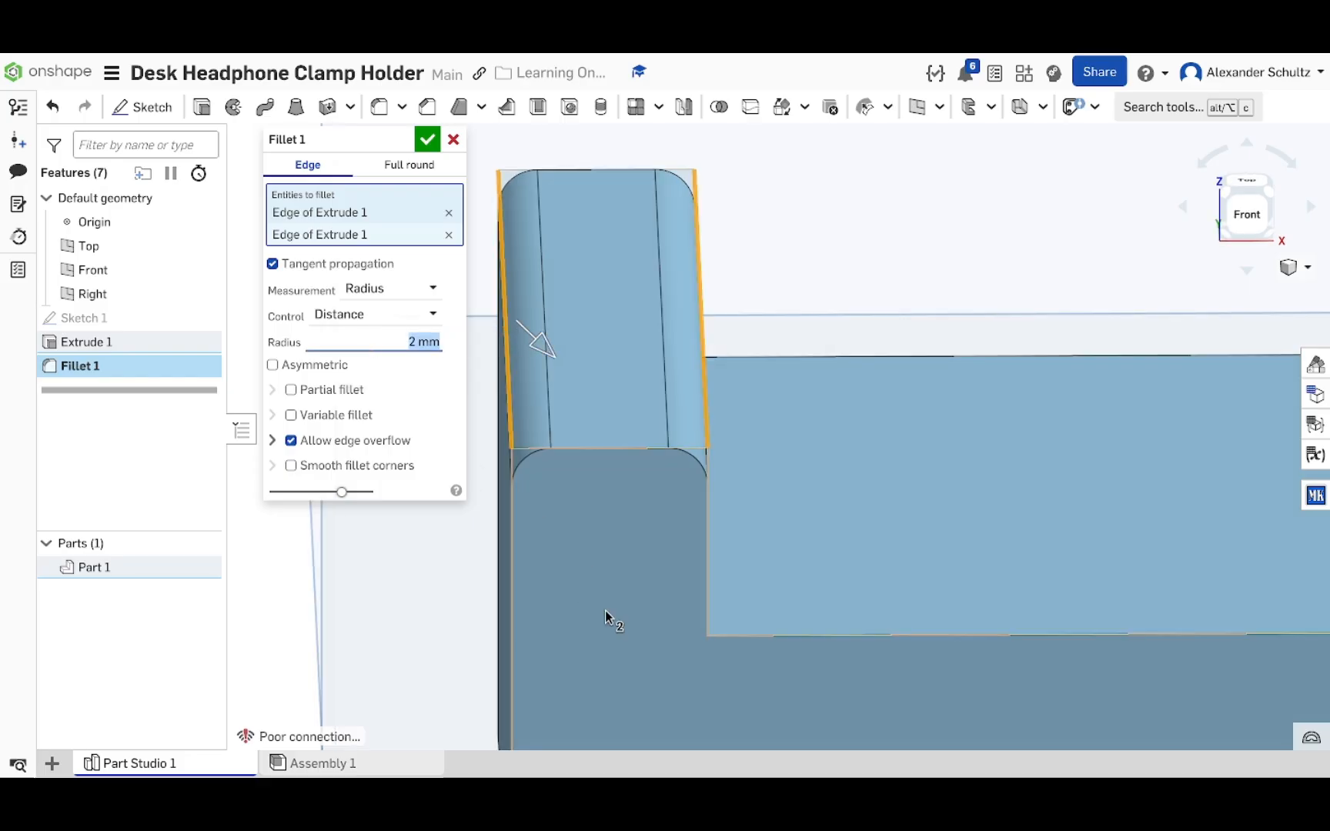
pyautogui.moveTo(833, 357); pyautogui.dragTo(829, 270, button='right')
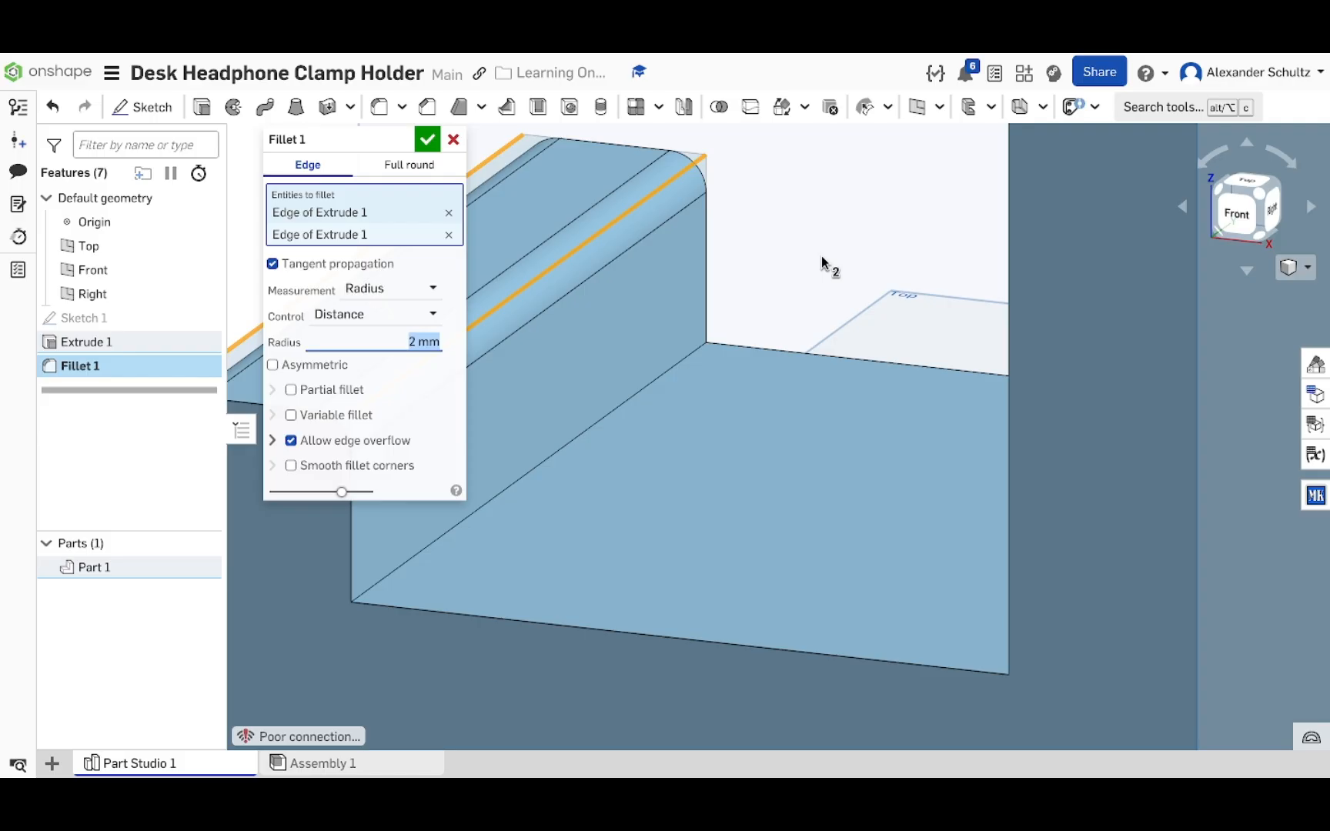
pyautogui.scroll(-3, 821, 255)
pyautogui.scroll(4, 517, 291)
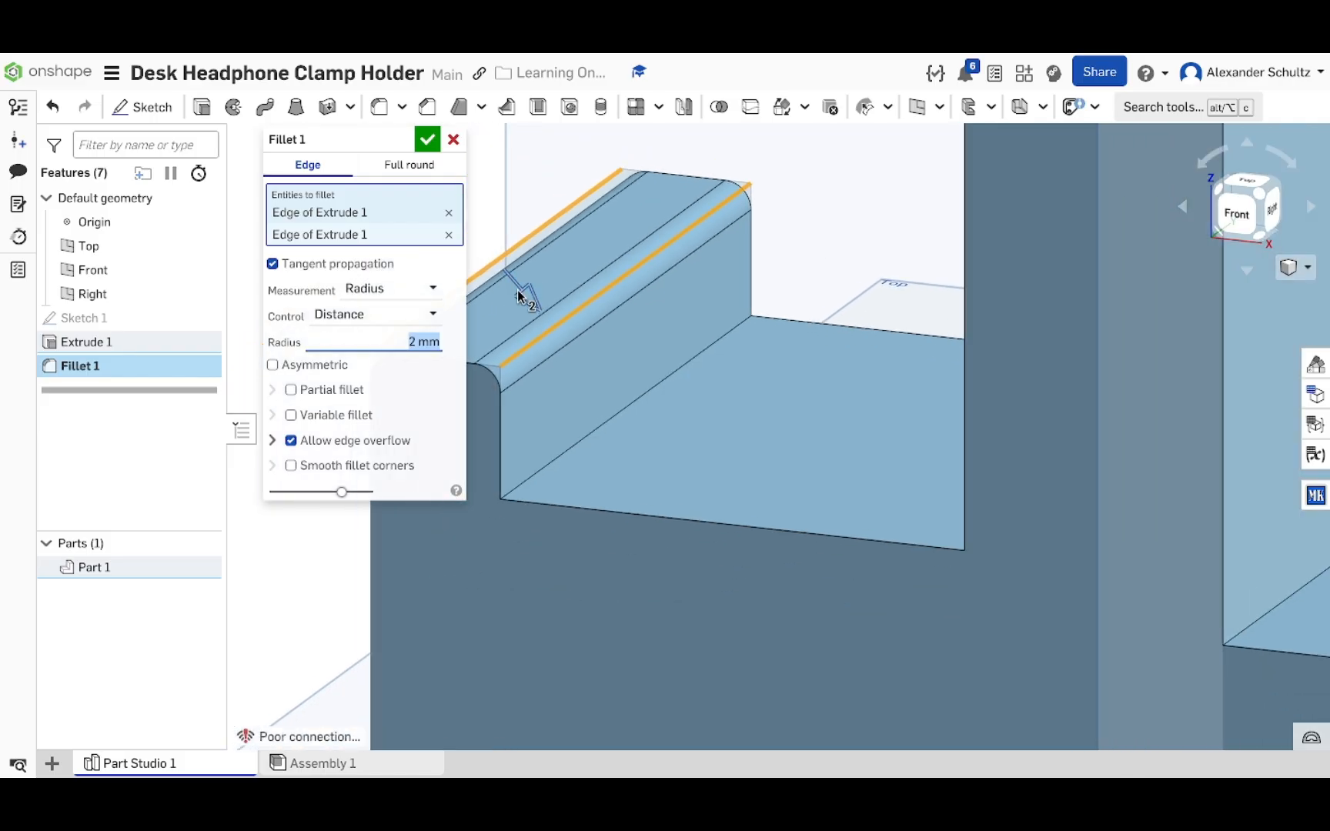
pyautogui.moveTo(519, 290); pyautogui.dragTo(545, 265, button='right')
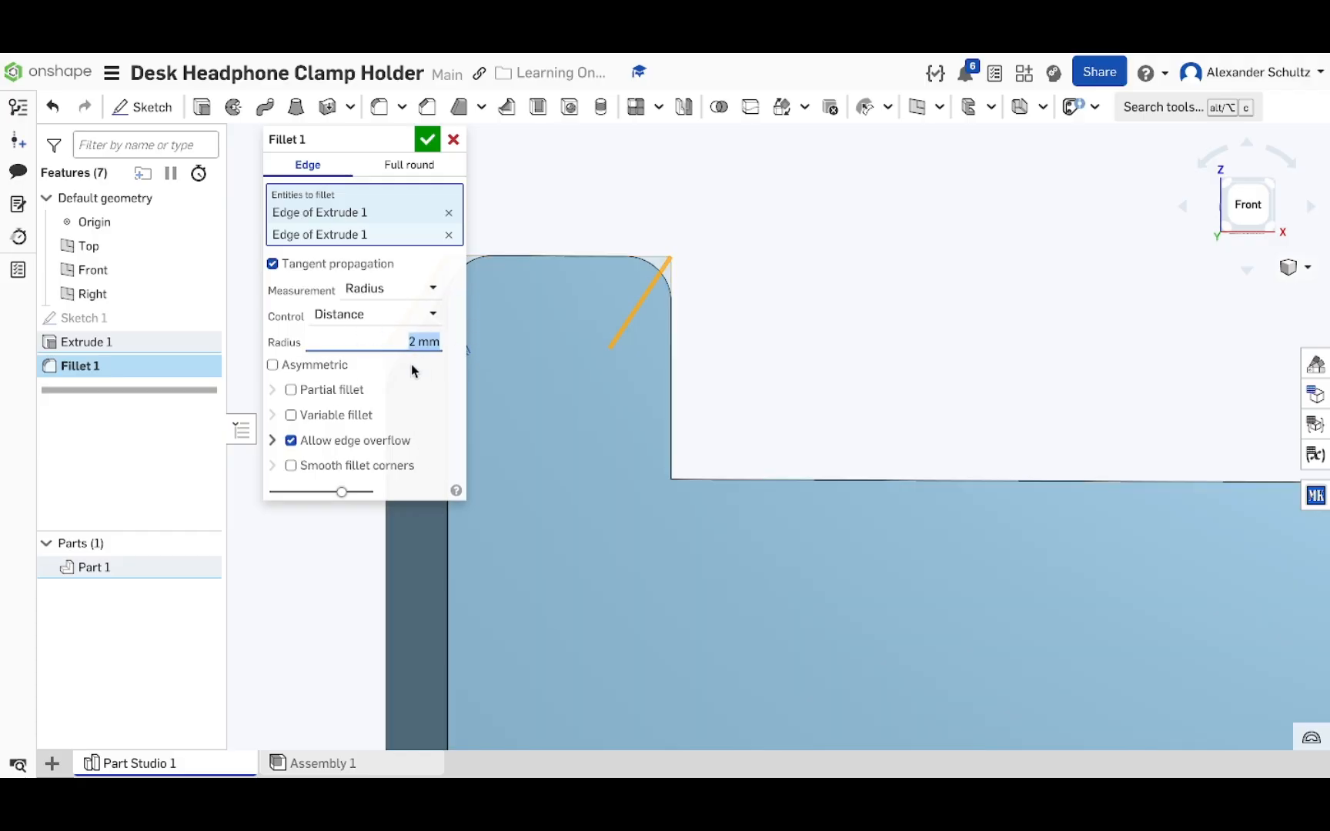
pyautogui.scroll(-3, 747, 333)
pyautogui.moveTo(748, 332); pyautogui.dragTo(721, 362, button='right')
pyautogui.scroll(3, 731, 351)
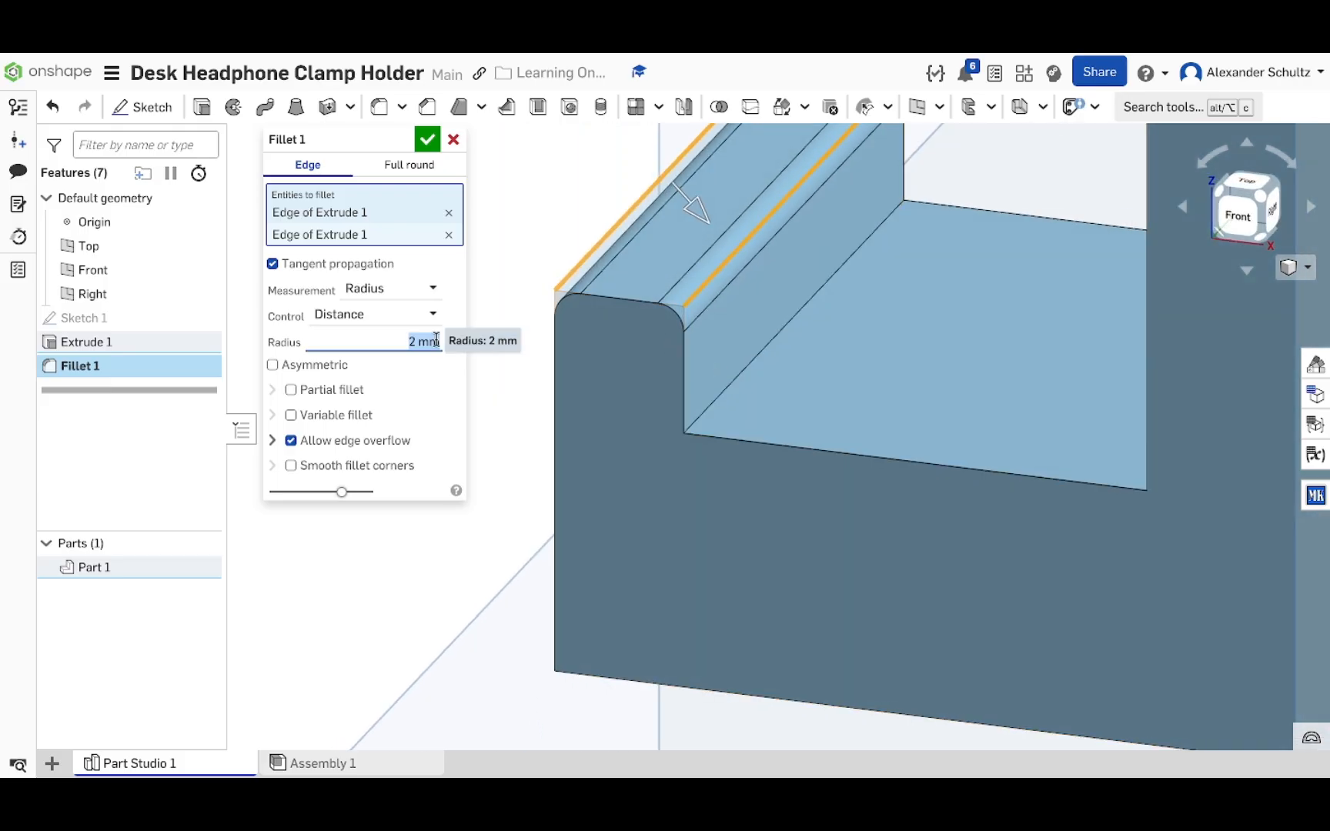
pyautogui.write('3')
pyautogui.press('Return')
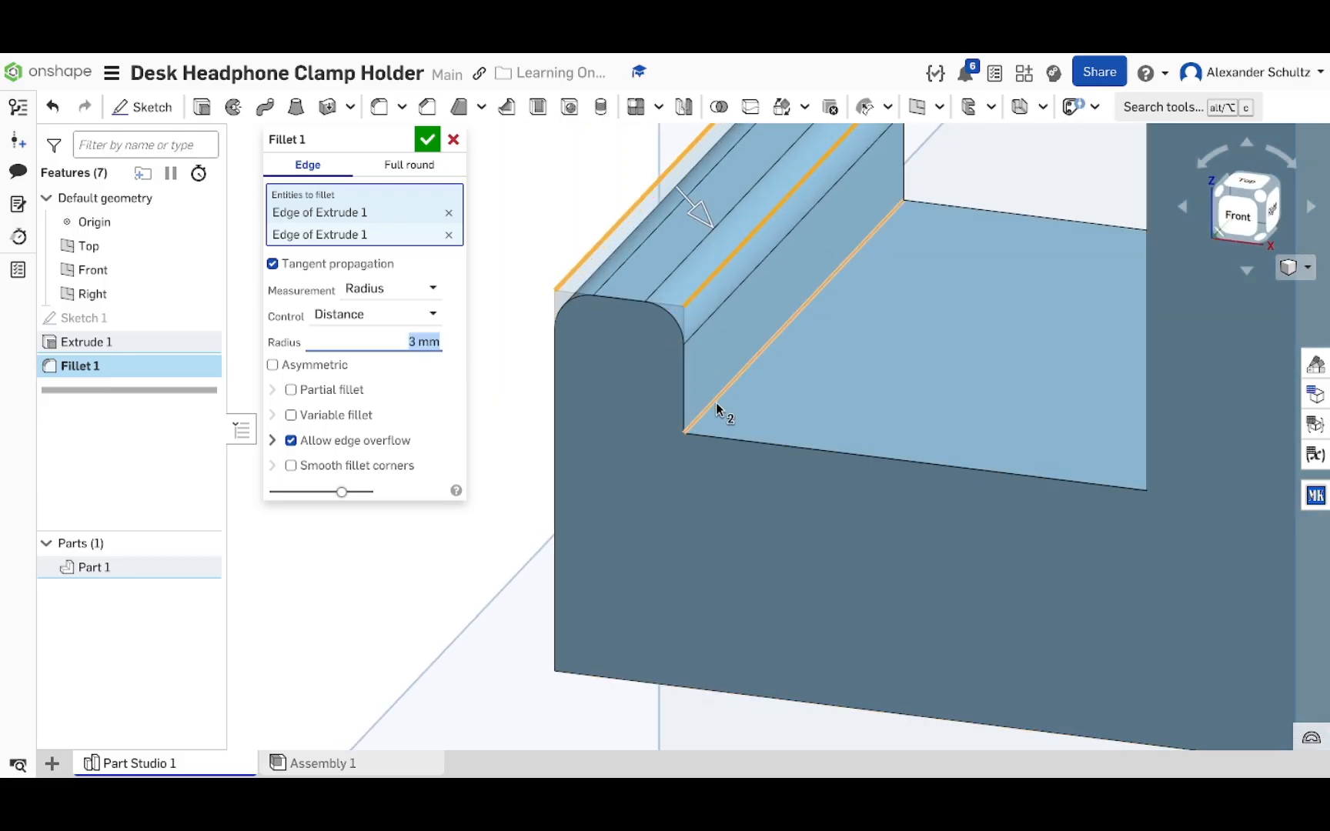
# Step: Add the two inner corner edges of the hook's recess and the hook's lower outer edge to the fillet
pyautogui.click(717, 400)
pyautogui.moveTo(1144, 394); pyautogui.dragTo(1156, 412, button='right')
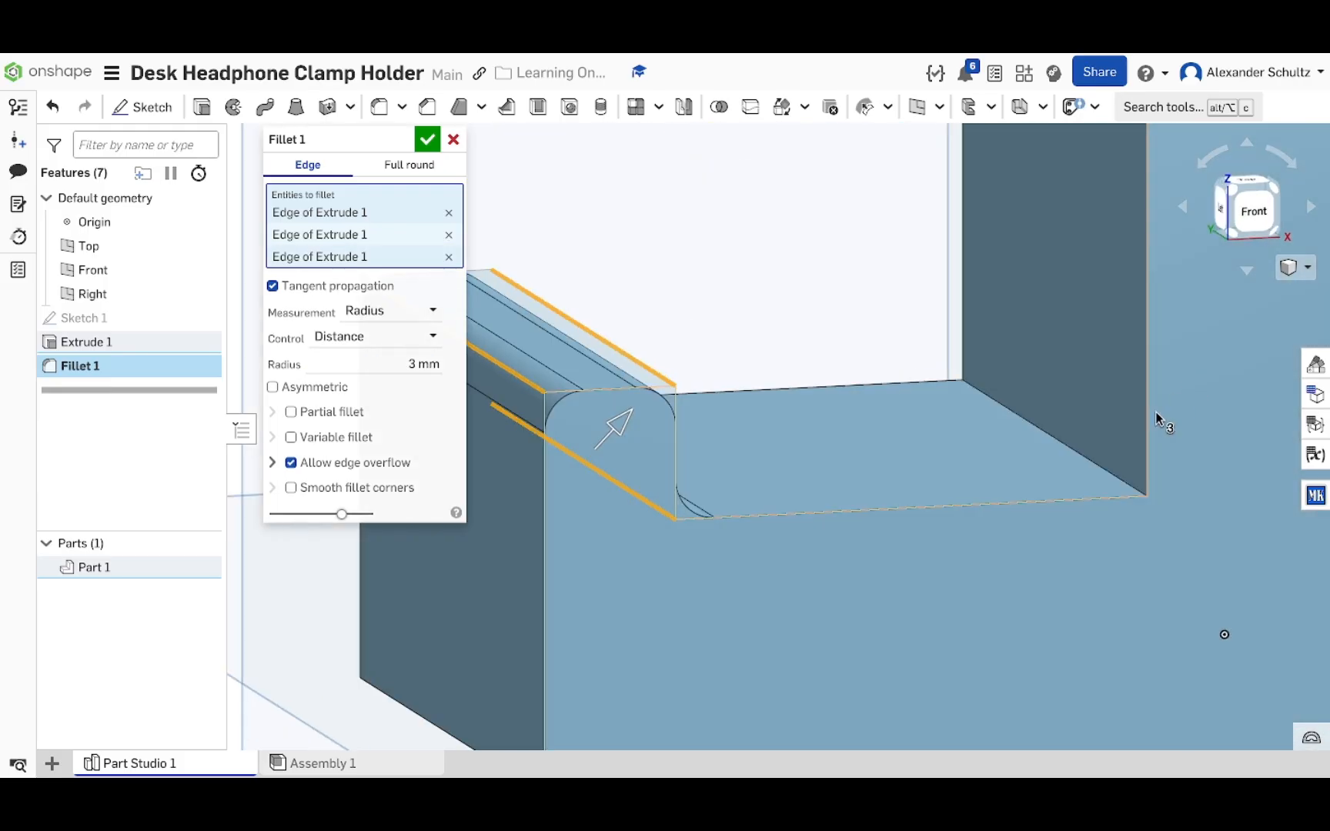
pyautogui.click(1088, 462)
pyautogui.scroll(-4, 1090, 458)
pyautogui.click(848, 598)
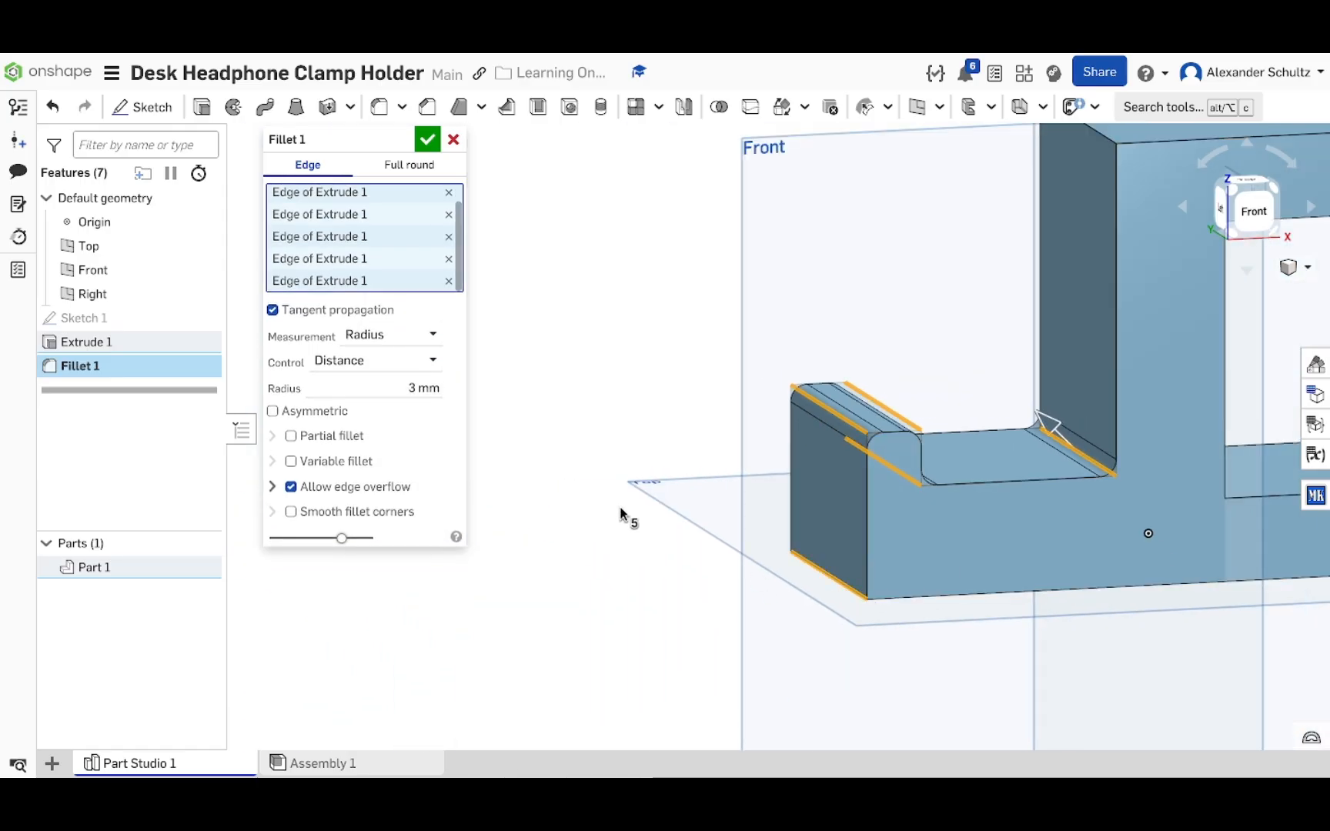
# Step: Add the upper and lower end edges of both clamp arms to the fillet
pyautogui.scroll(-3, 641, 550)
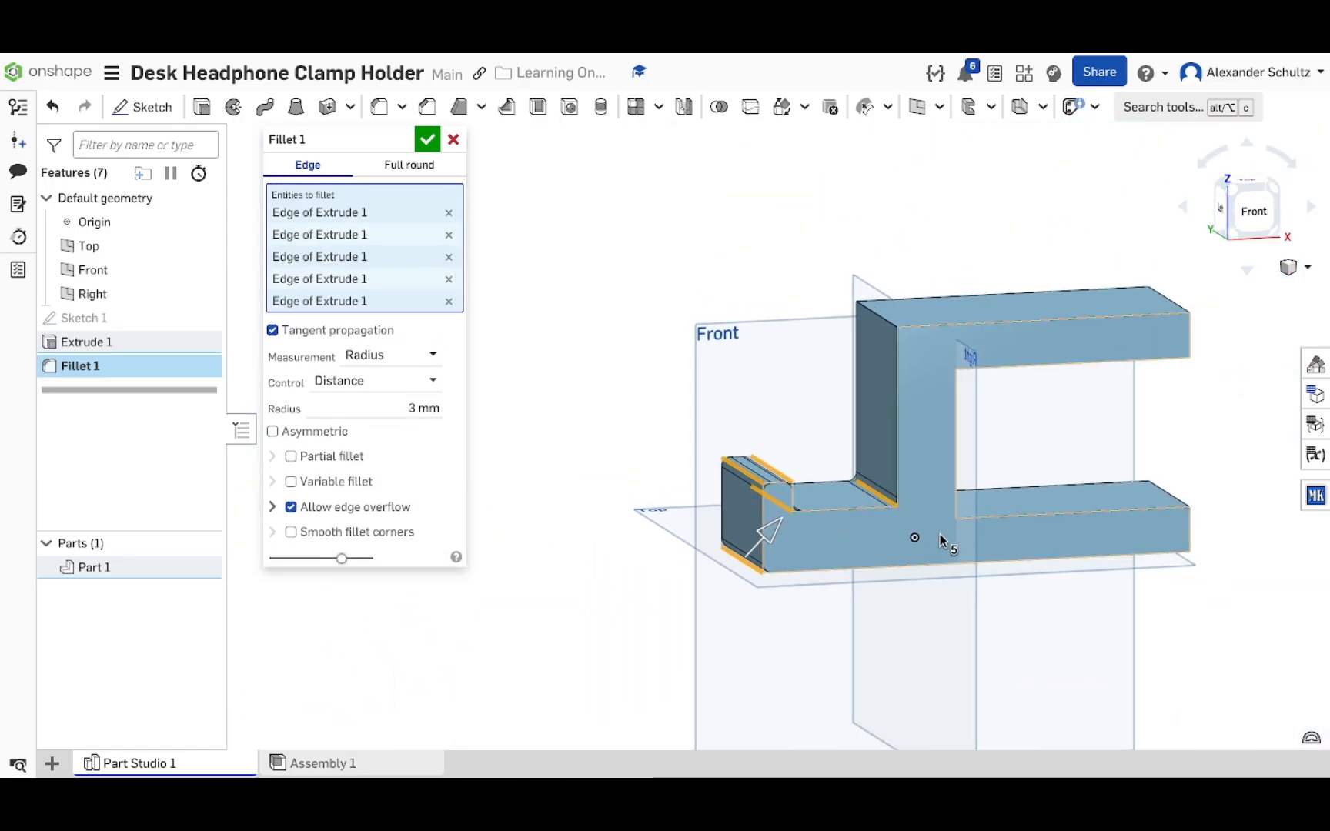
pyautogui.moveTo(940, 533); pyautogui.dragTo(891, 515, button='right')
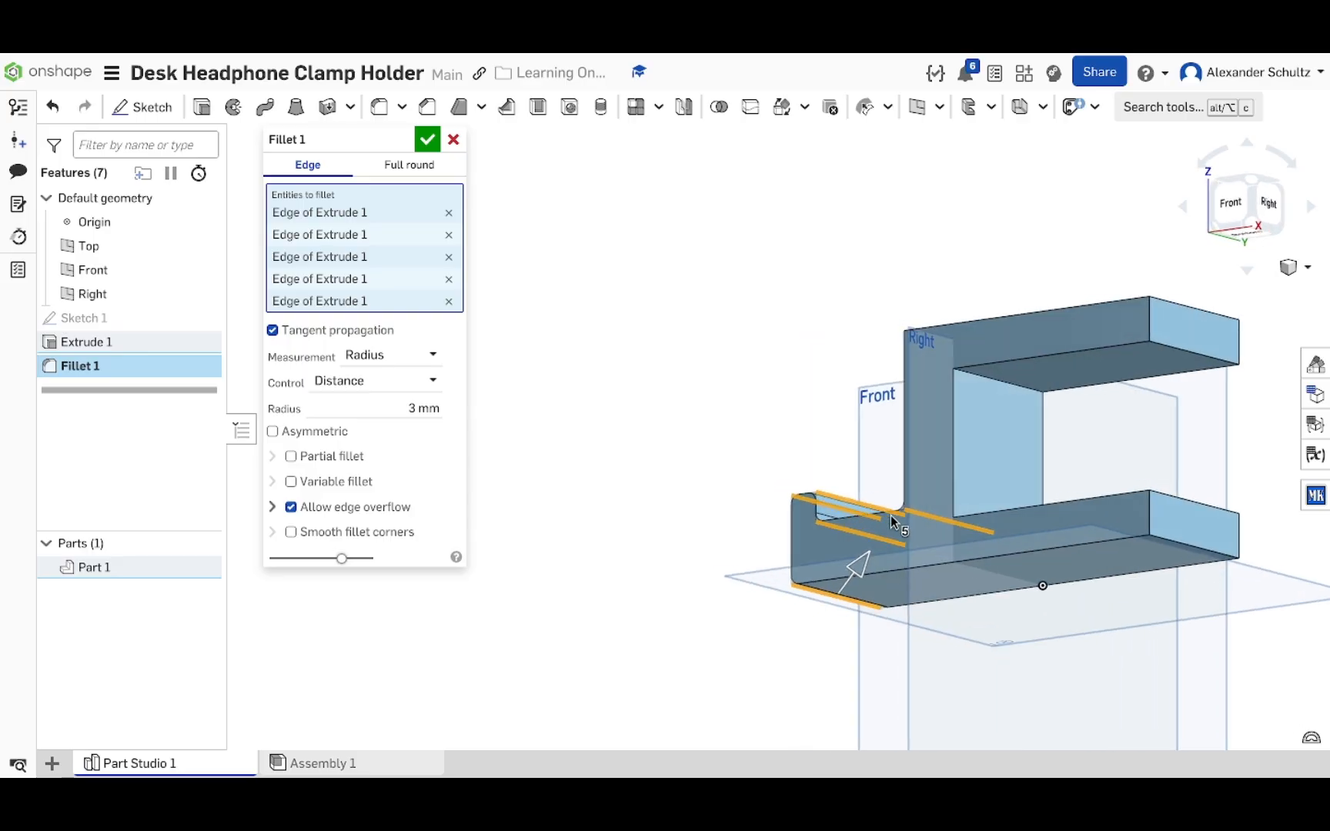
pyautogui.click(1203, 366)
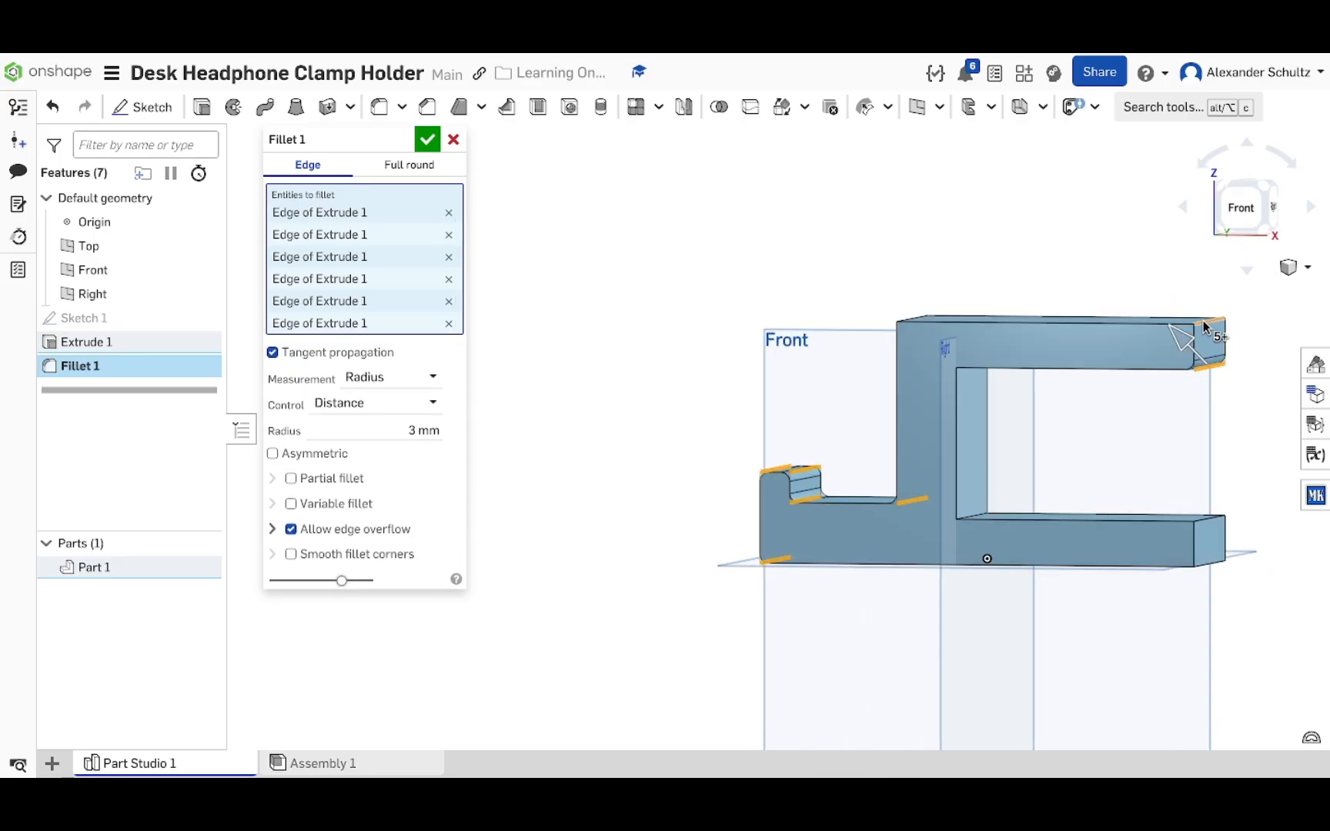
pyautogui.click(1209, 521)
pyautogui.click(1216, 573)
pyautogui.click(1212, 564)
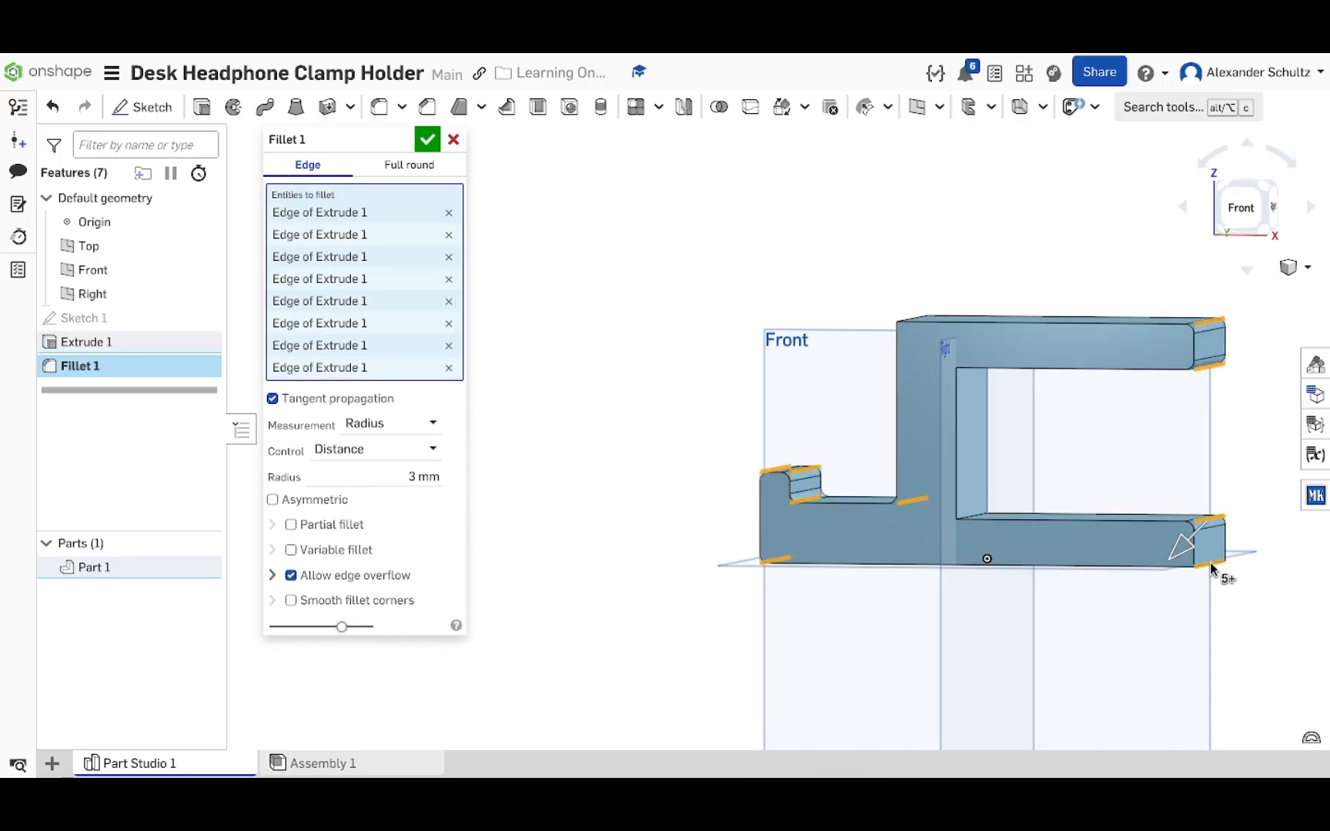
# Step: Add the outer top edge of the vertical wall above the hook to the fillet and accept the feature
pyautogui.moveTo(902, 376)
pyautogui.mouseDown(button='right')
pyautogui.moveTo(924, 387)
pyautogui.moveTo(912, 349)
pyautogui.mouseUp(button='right')
pyautogui.scroll(5, 924, 383)
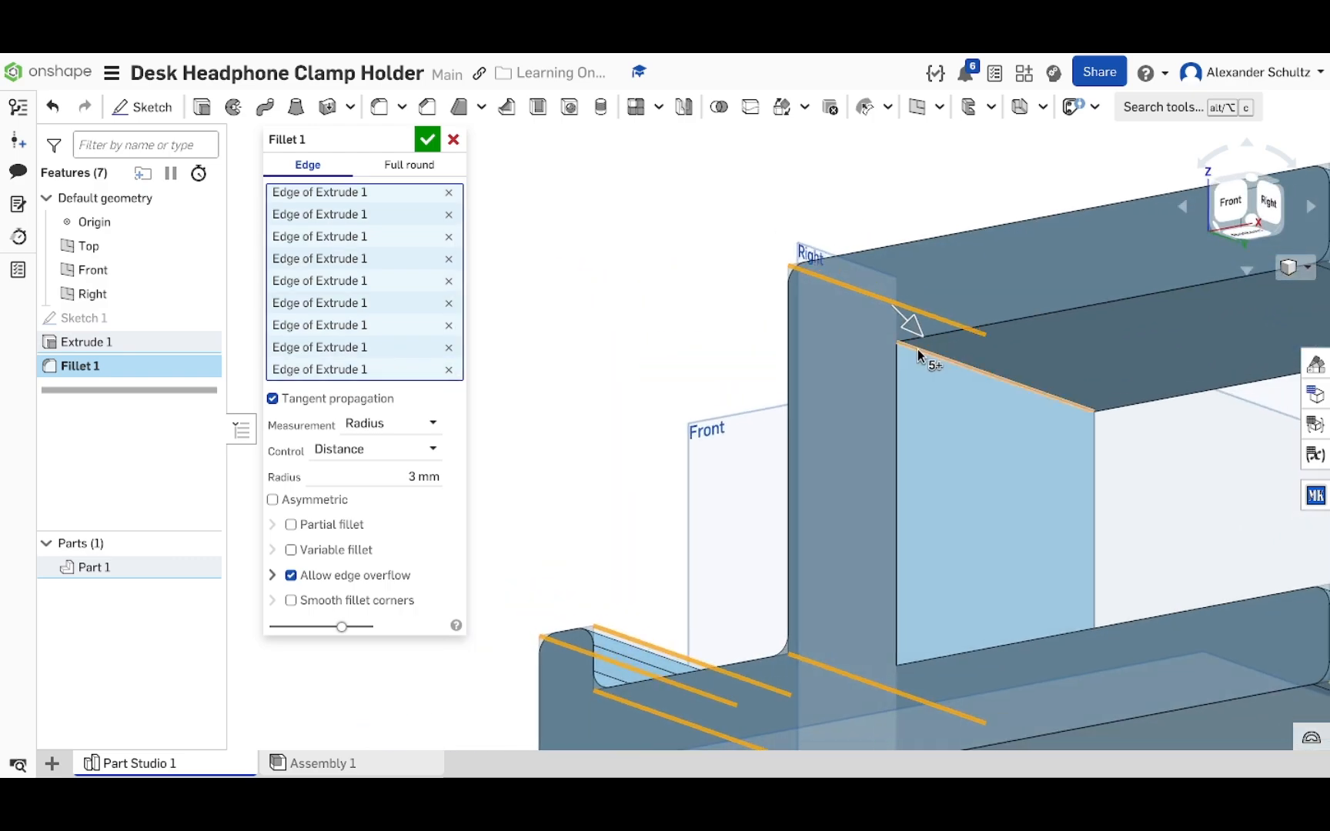
pyautogui.moveTo(1060, 376); pyautogui.dragTo(1050, 417, button='right')
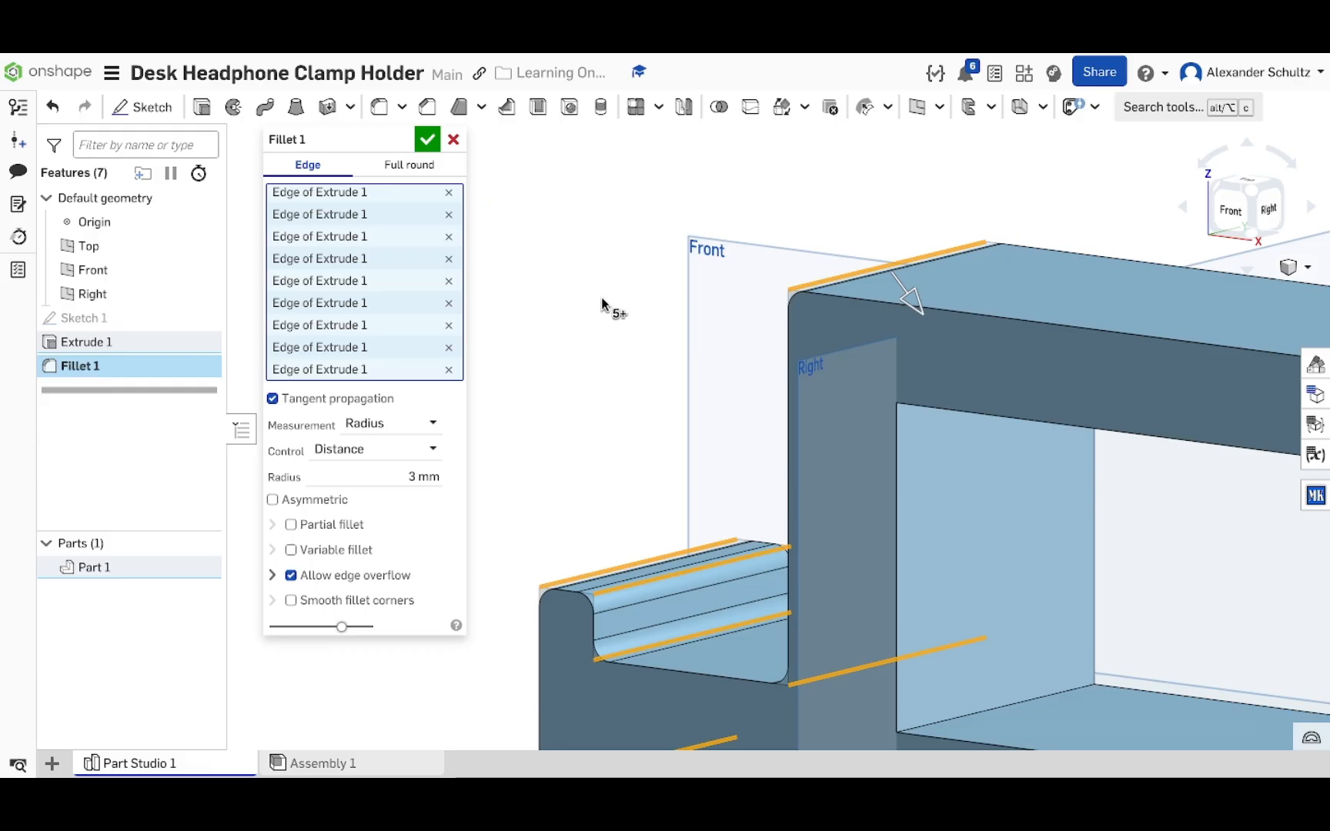
pyautogui.scroll(-5, 600, 298)
pyautogui.moveTo(601, 298); pyautogui.dragTo(760, 576, button='right')
pyautogui.click(426, 139)
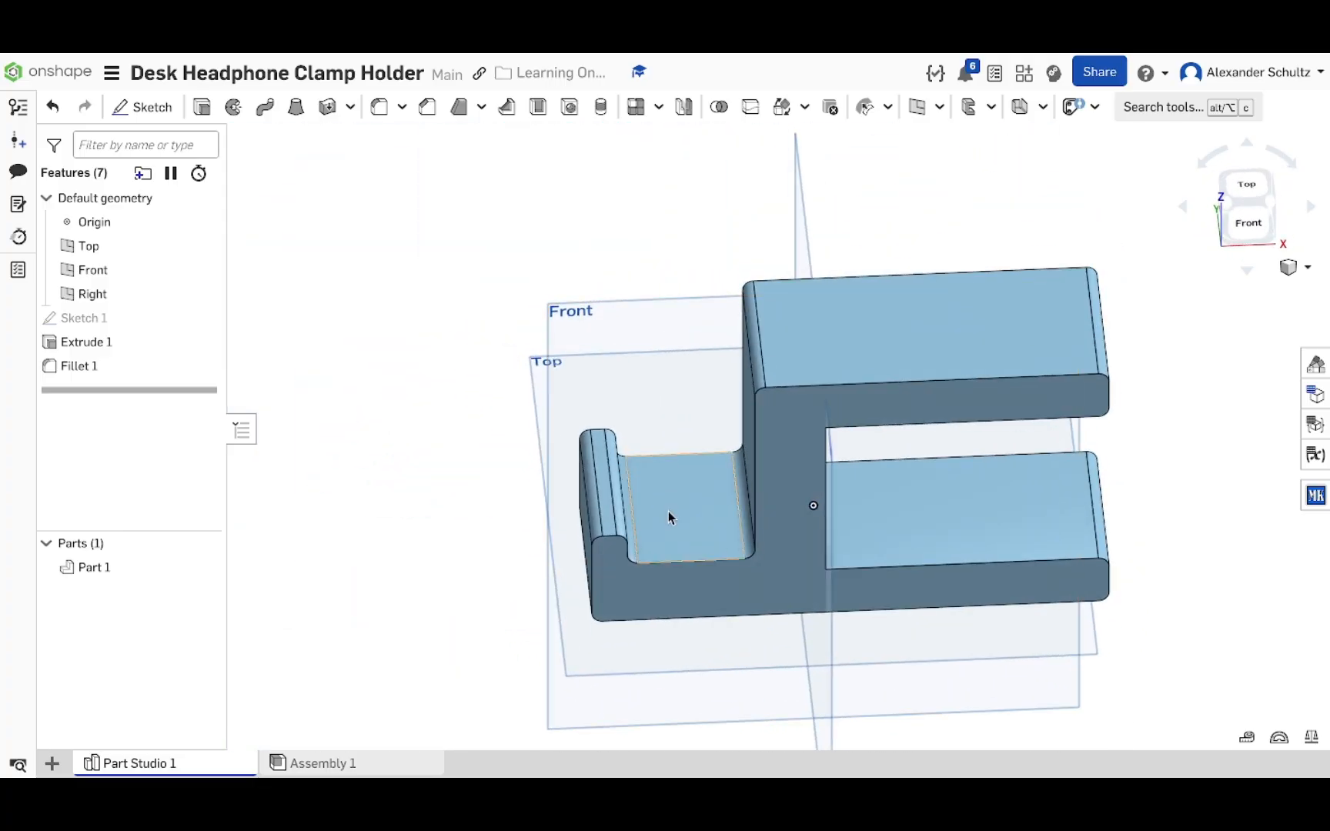
pyautogui.moveTo(1132, 572); pyautogui.dragTo(1108, 501, button='right')
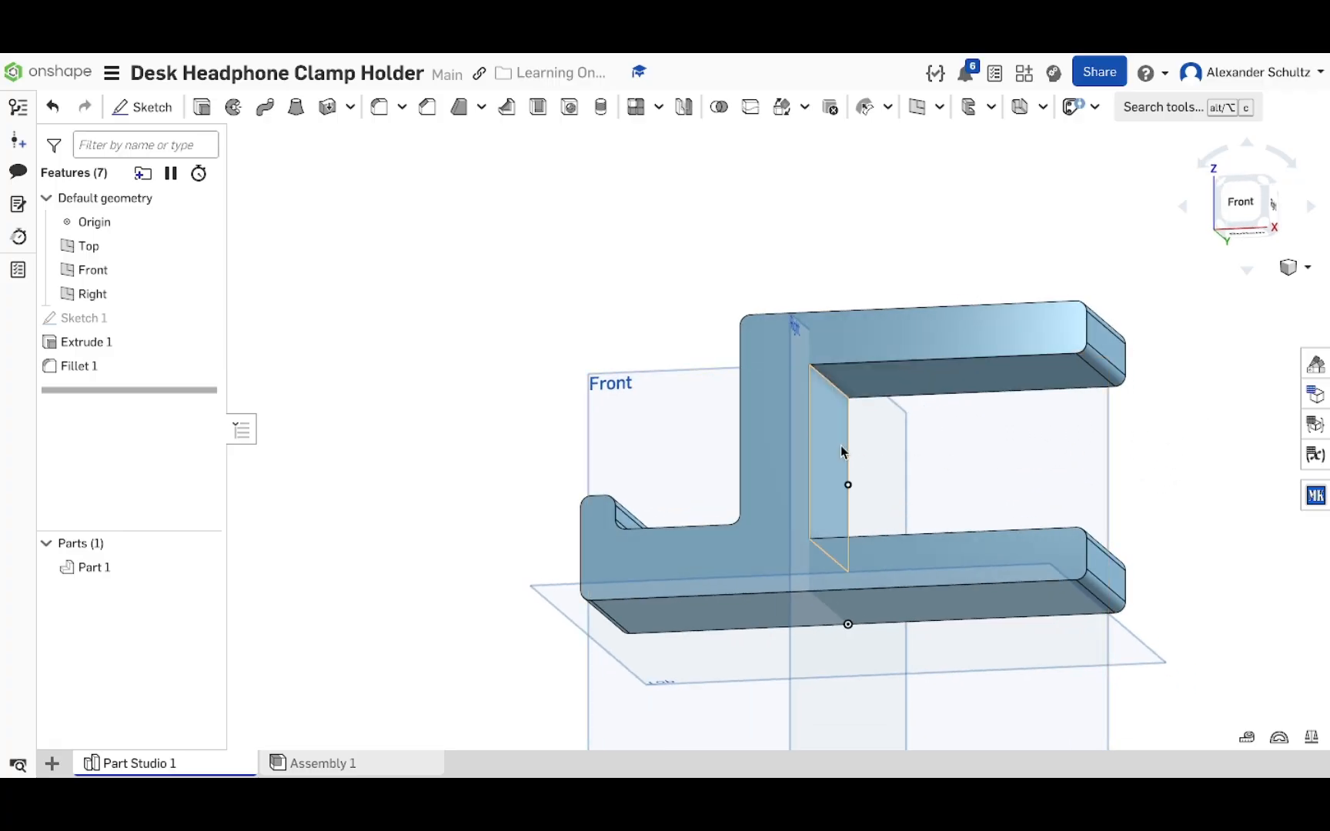
pyautogui.moveTo(841, 523)
pyautogui.mouseDown(button='right')
pyautogui.moveTo(854, 534)
pyautogui.moveTo(857, 519)
pyautogui.mouseUp(button='right')
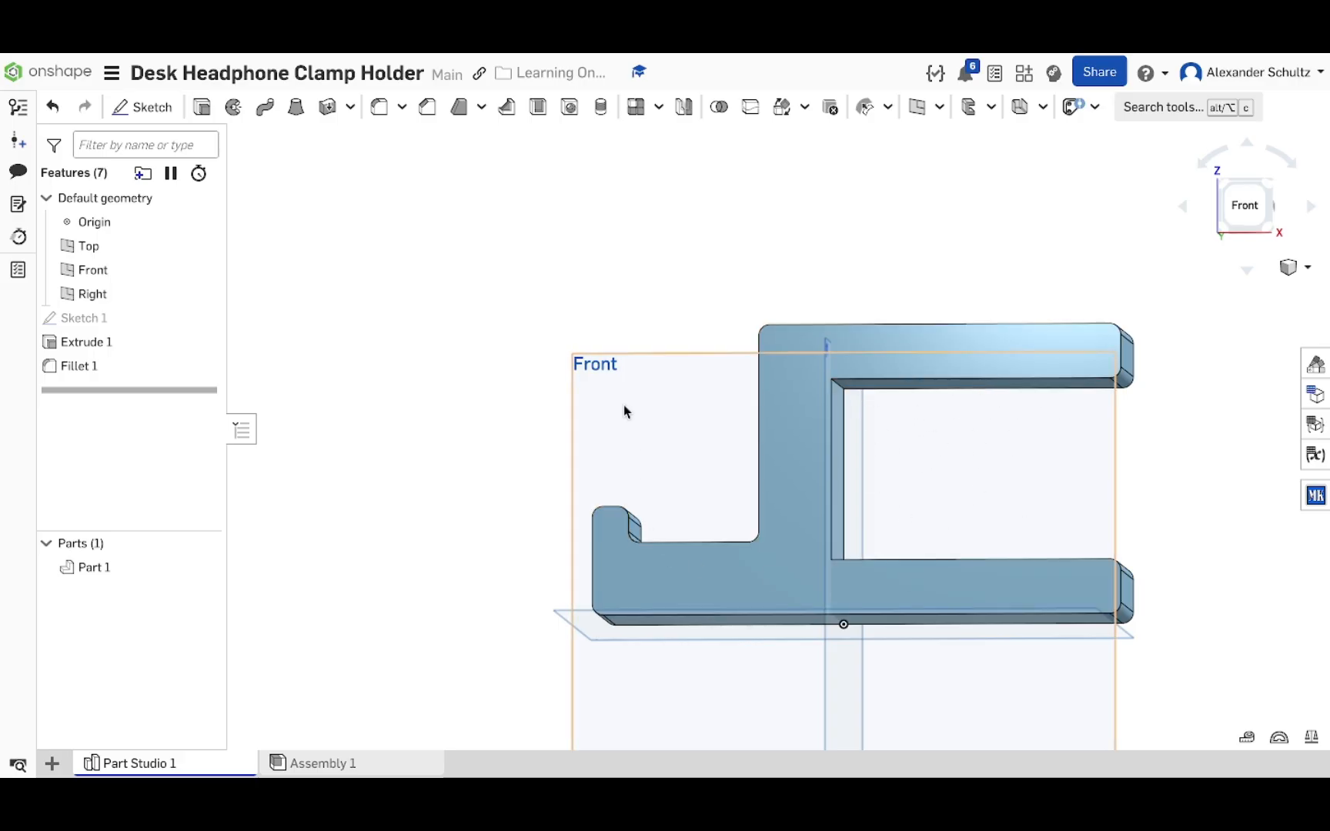
pyautogui.moveTo(625, 406); pyautogui.dragTo(640, 438, button='right')
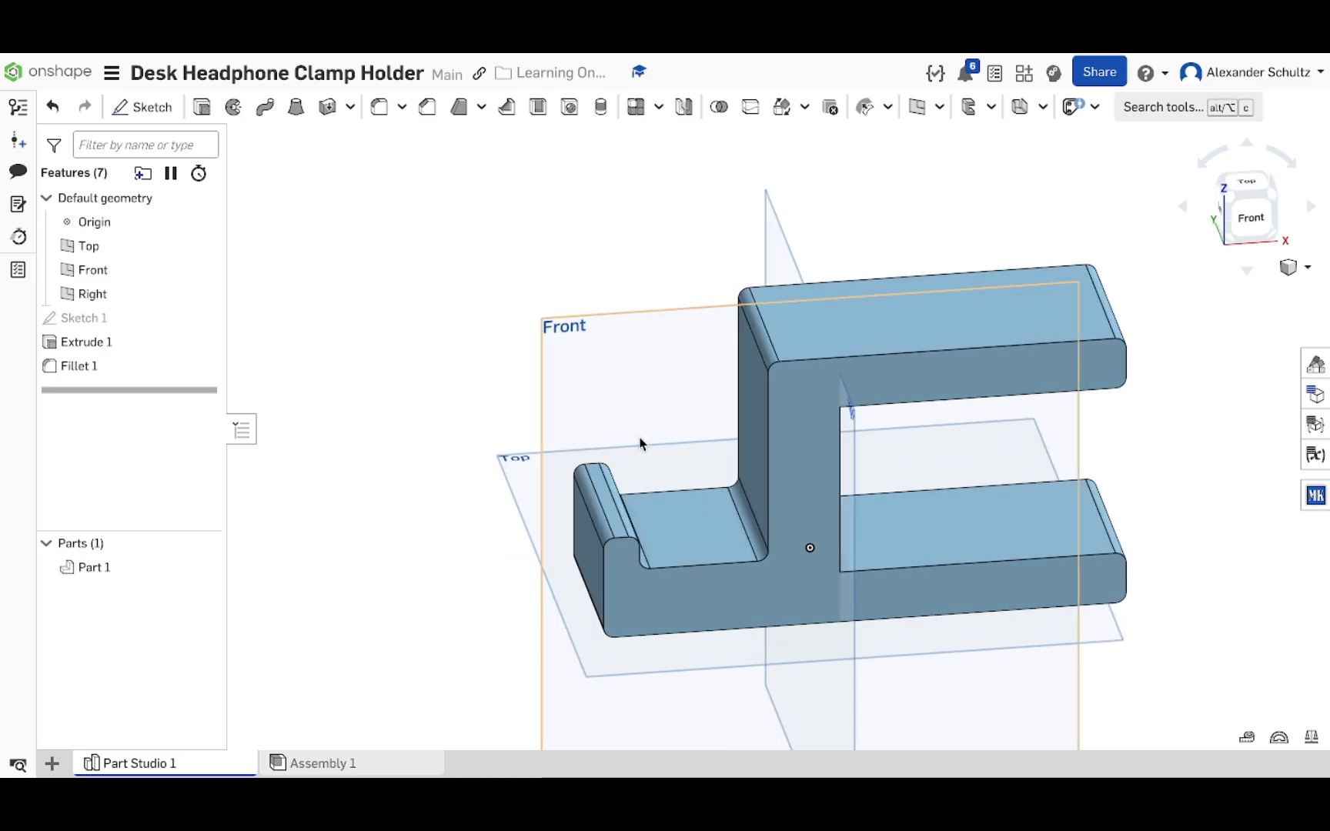